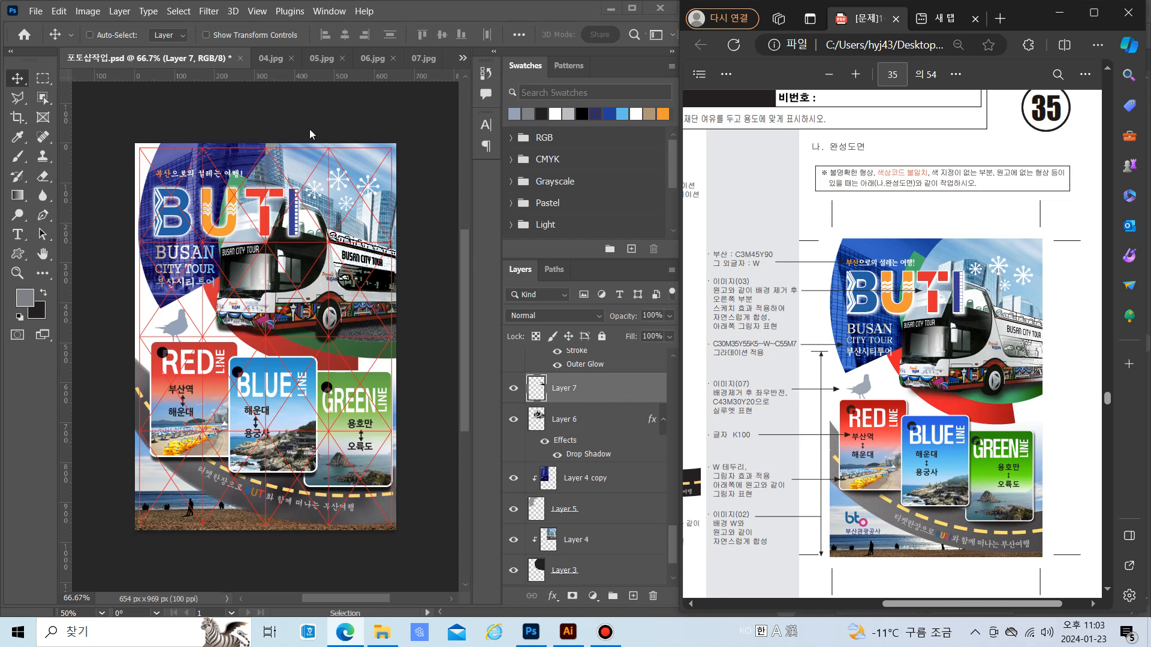
Create a new CMYK document 166 mm wide and 246 mm high at 100 pixels/inch
left_click(36, 12)
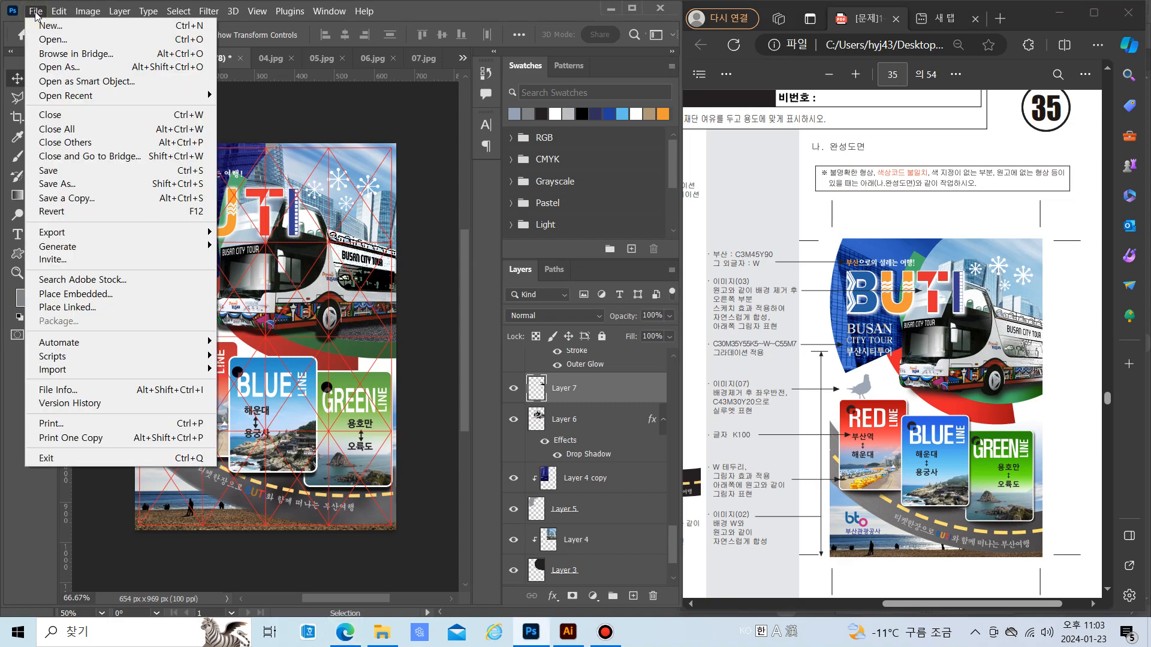
key("Escape")
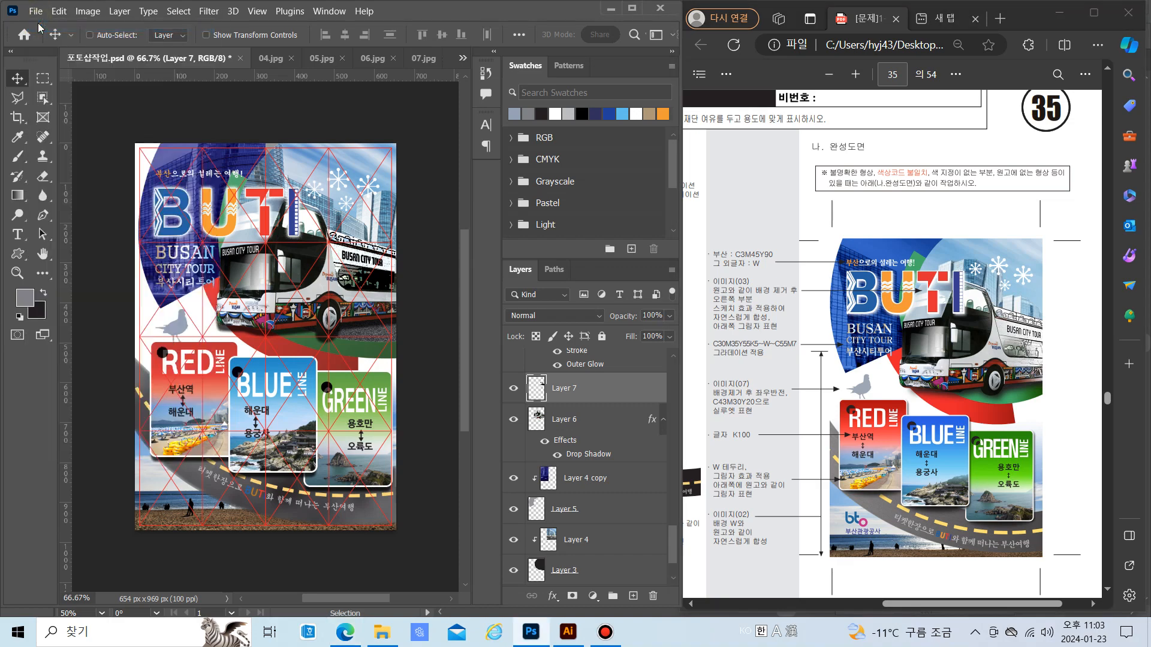
key("ctrl+n")
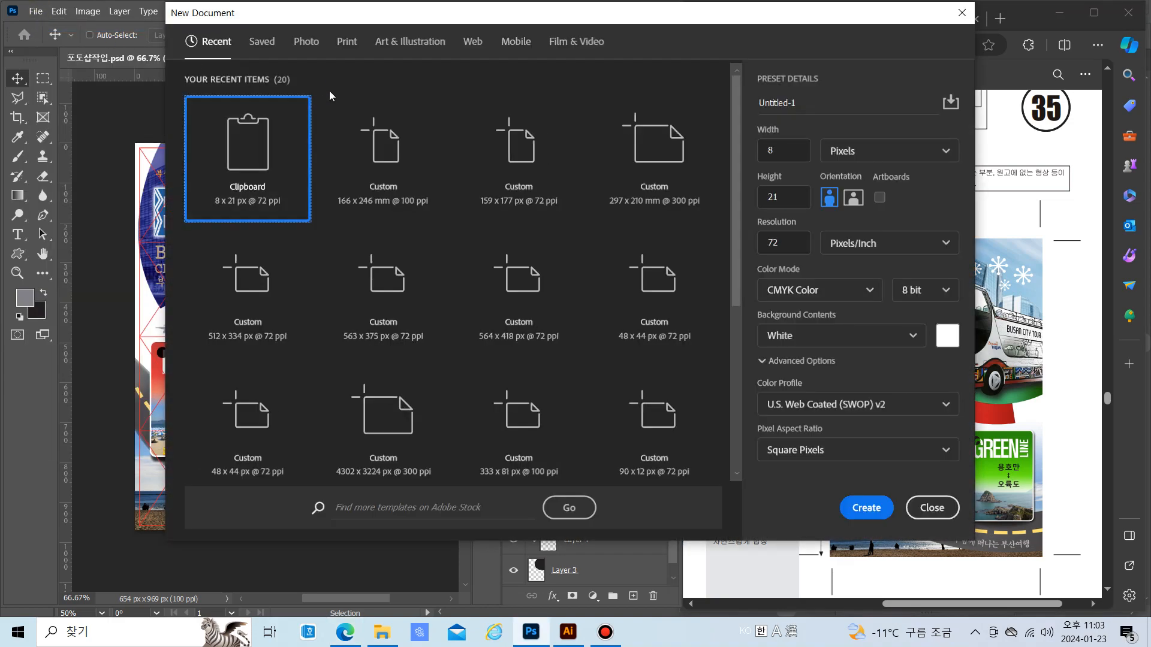
left_click(945, 153)
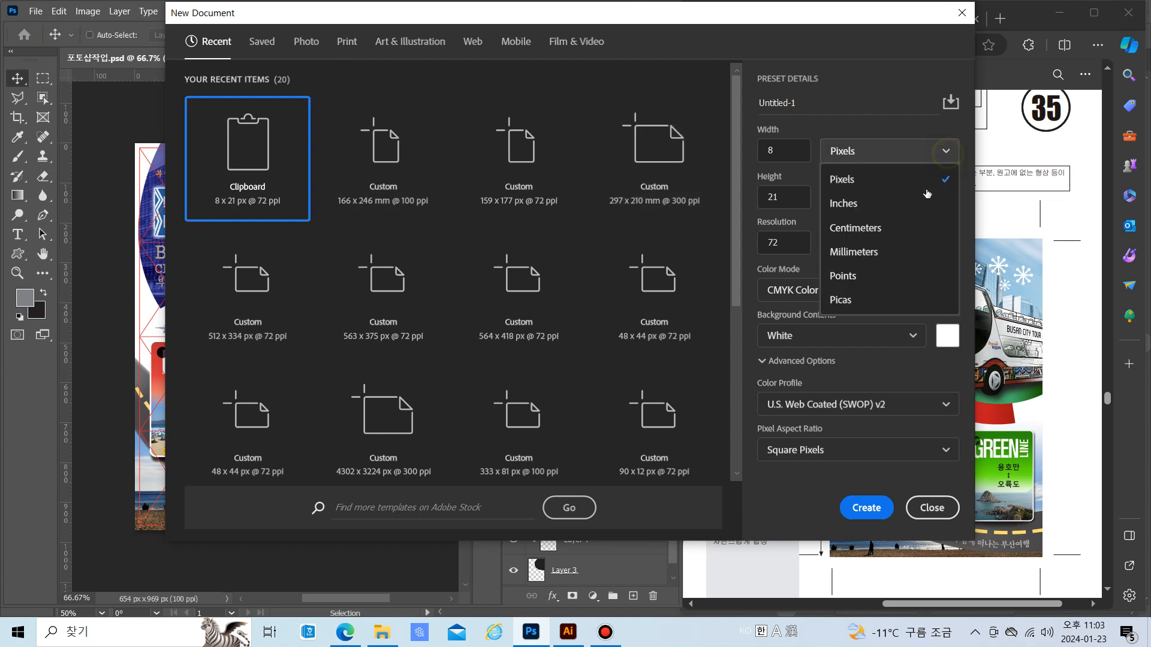
left_click(908, 251)
left_click_drag(795, 151, 729, 147)
type("166")
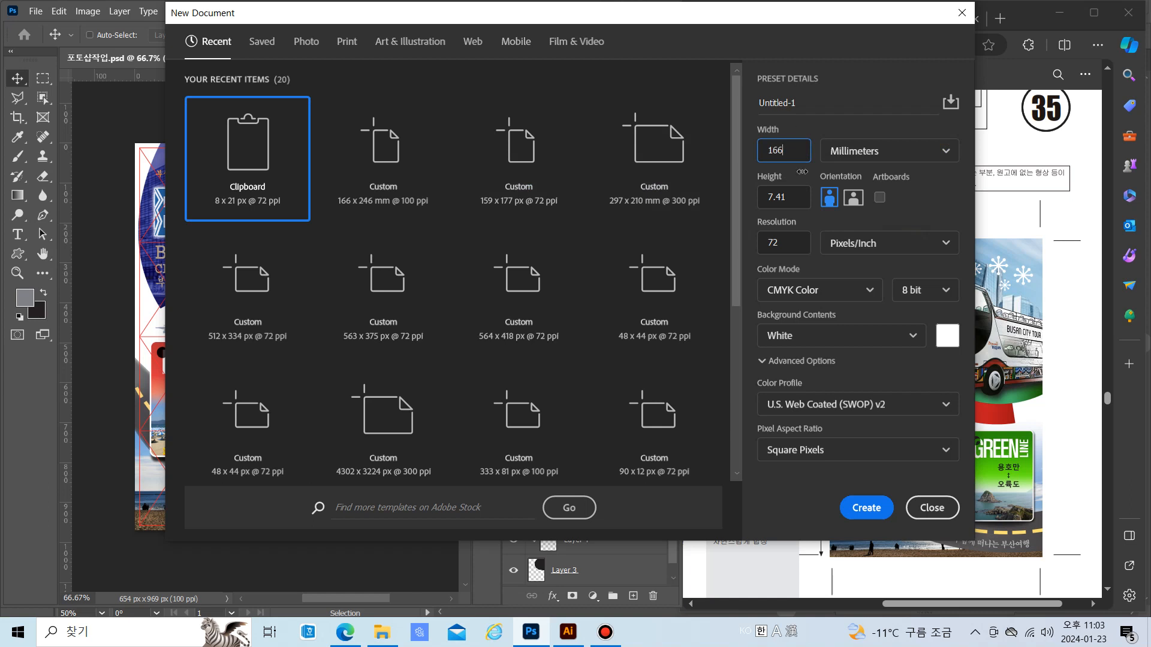
key("Tab")
type("2")
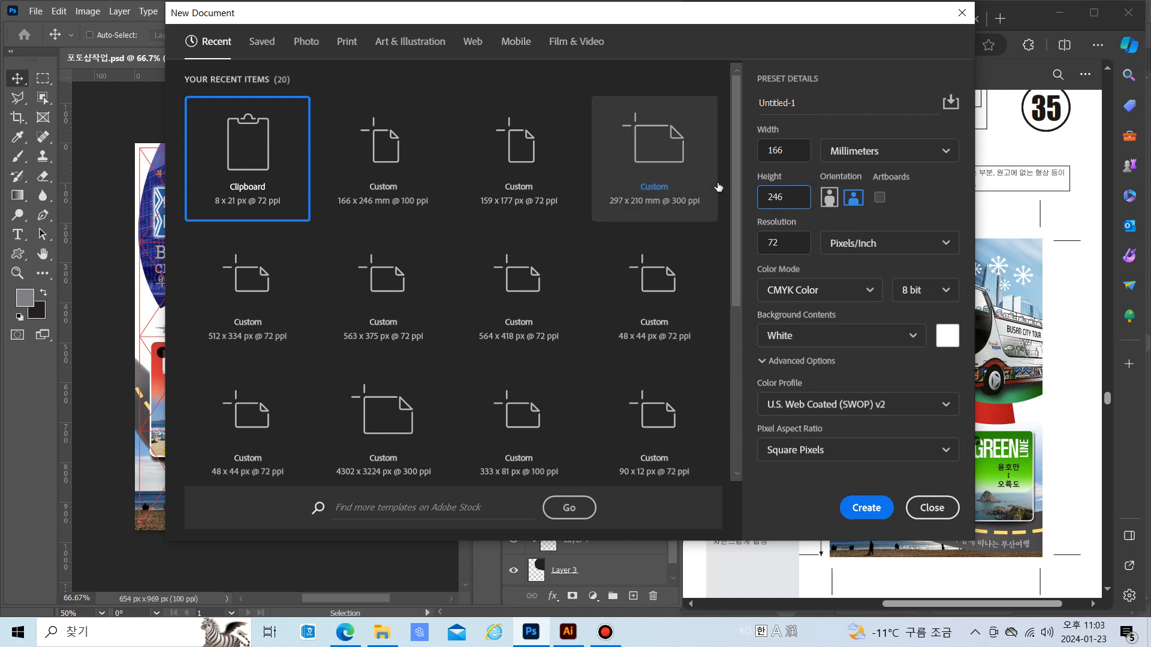
key("Tab")
type("1")
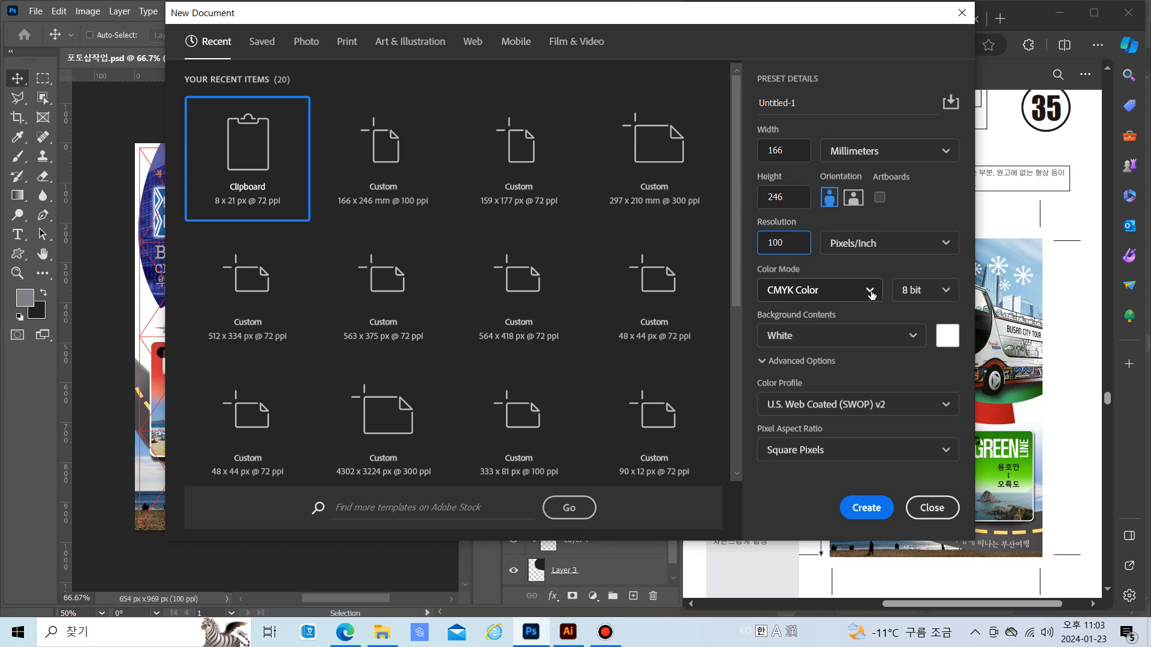
left_click(872, 509)
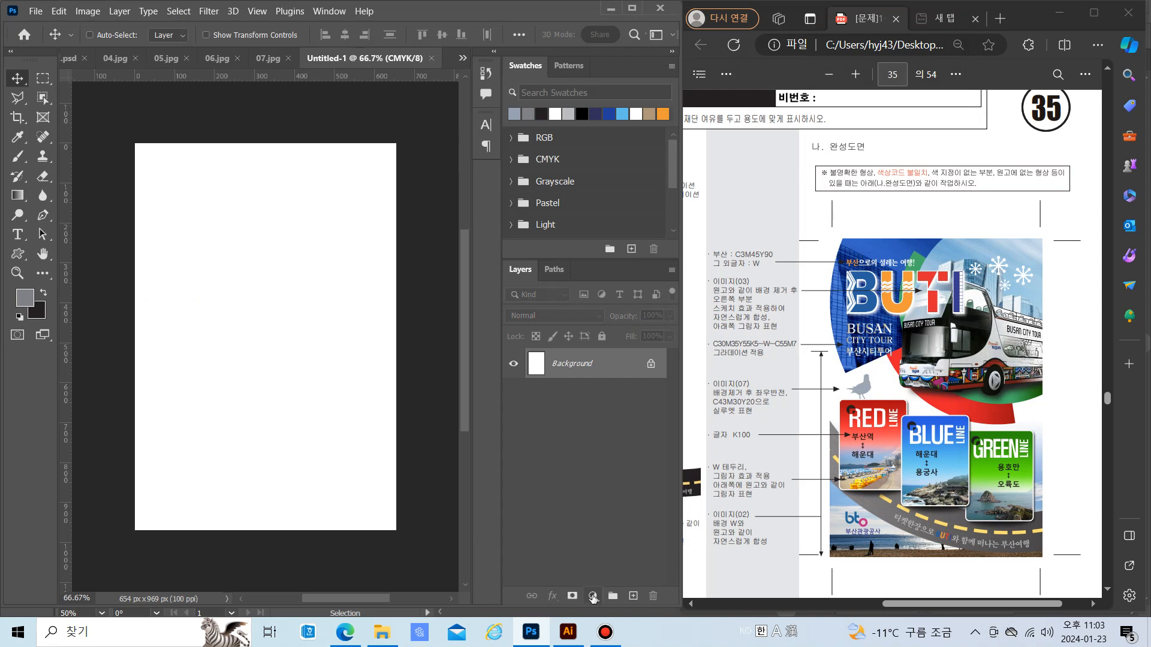
Switch to Illustrator, copy the red grid group over the poster artwork and lock it
left_click(567, 634)
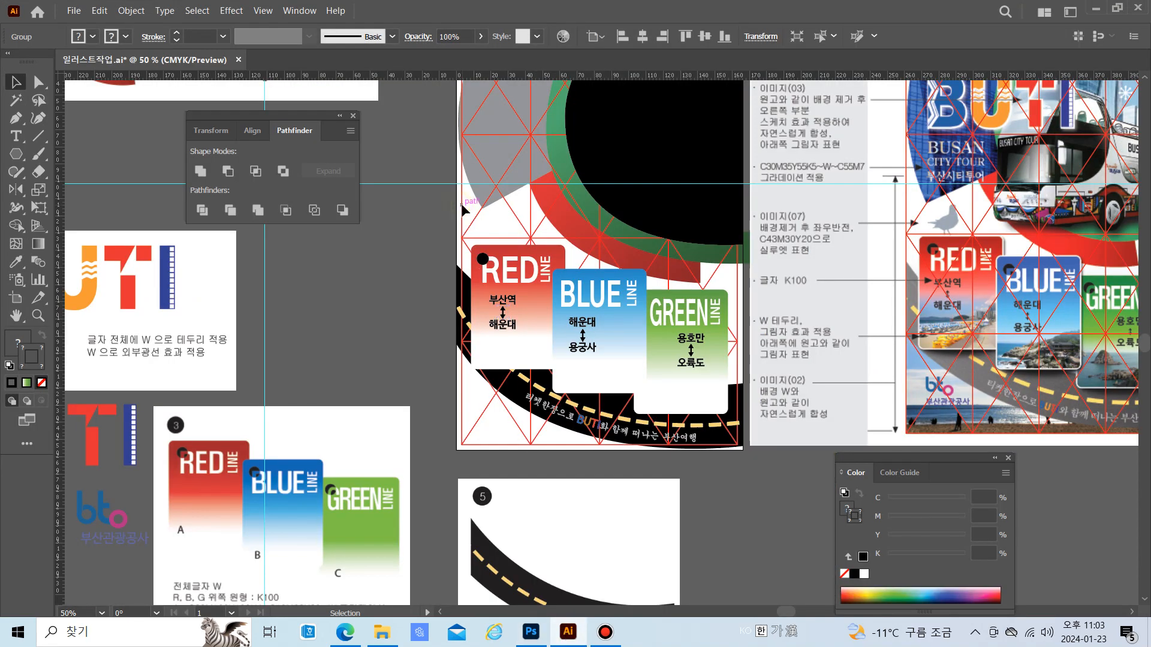
key("ctrl+shift+a")
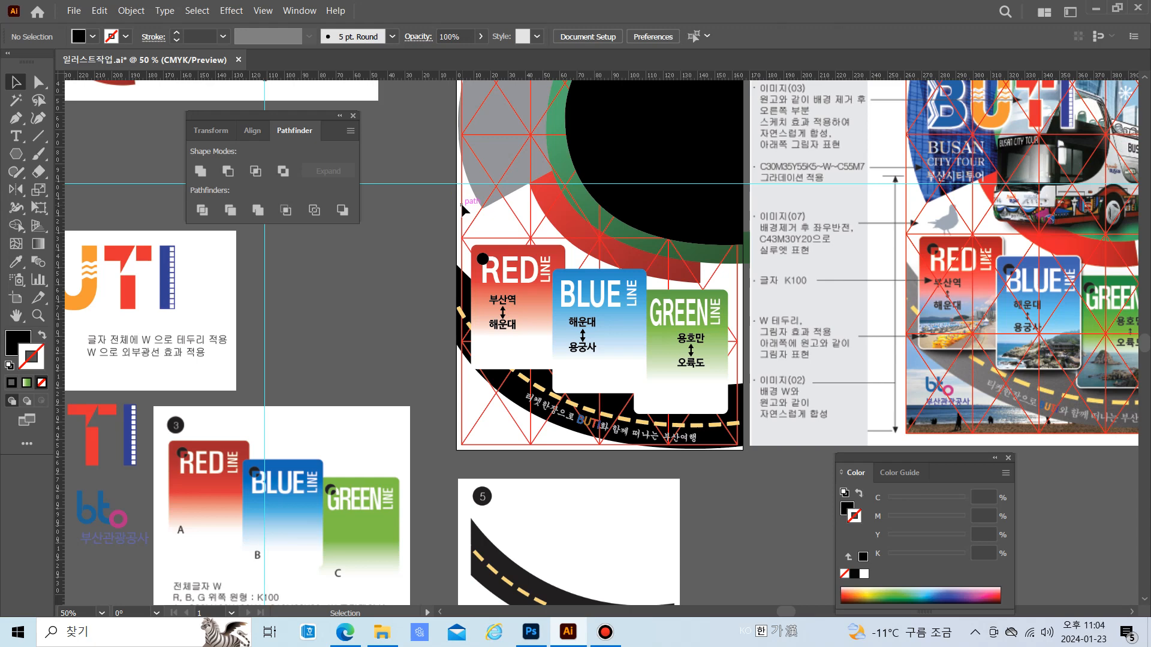
key("ctrl")
left_click(465, 209)
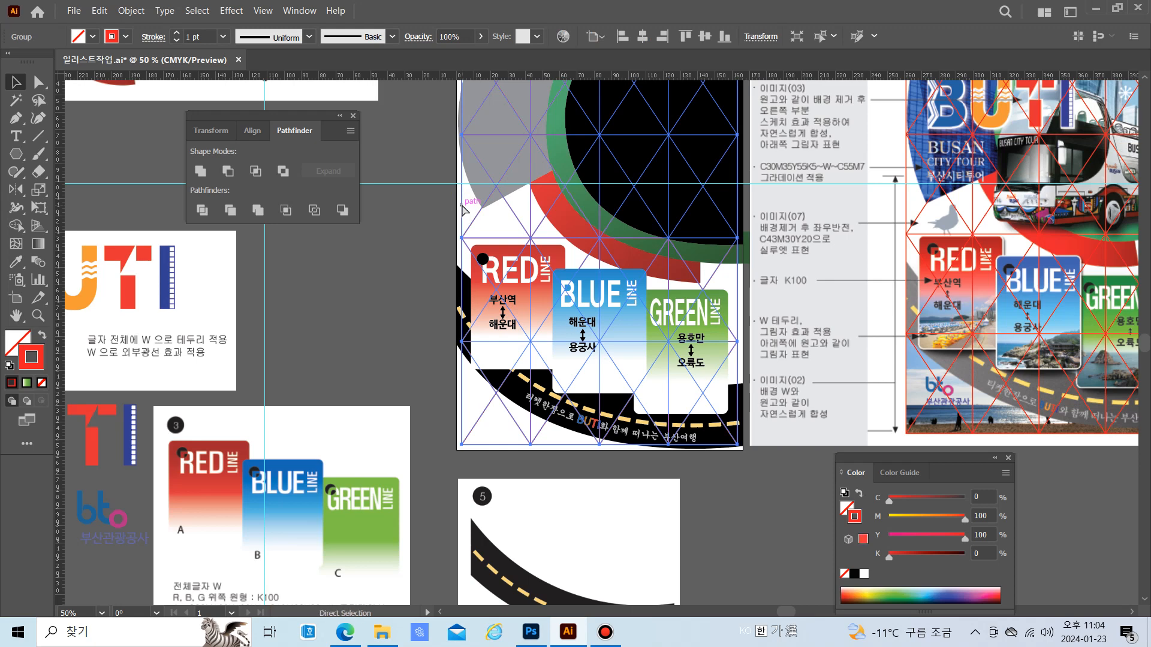
key("ctrl+2")
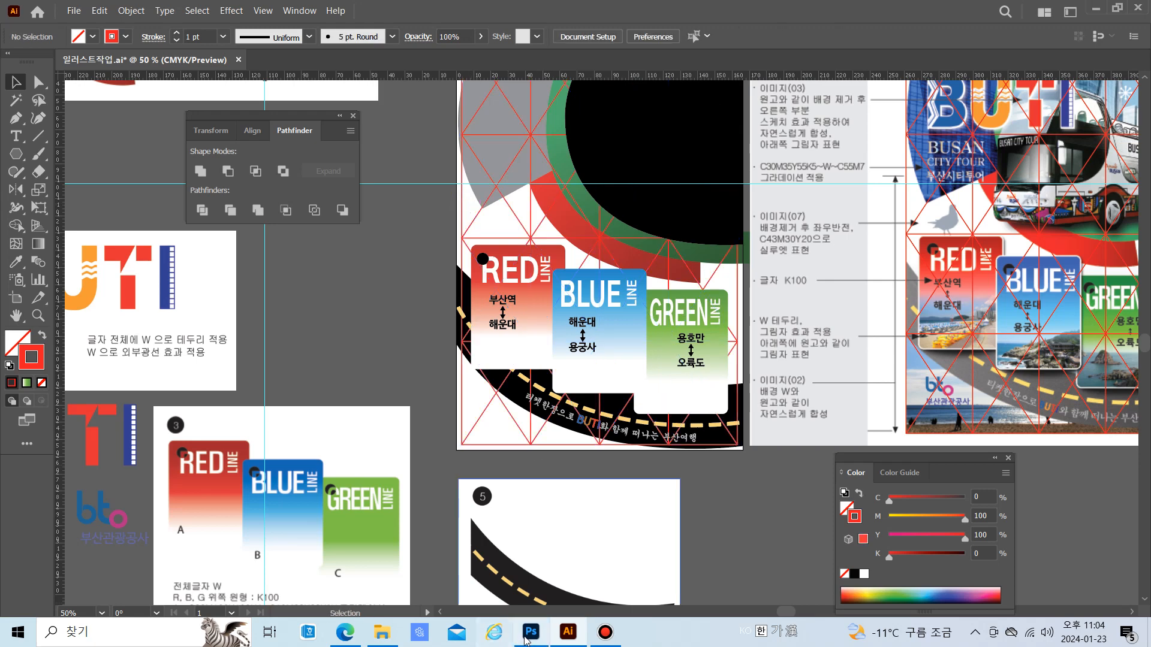
Switch to Photoshop, paste the red grid into the new document and rename its layer 그리드
left_click(530, 631)
key("ctrl+v")
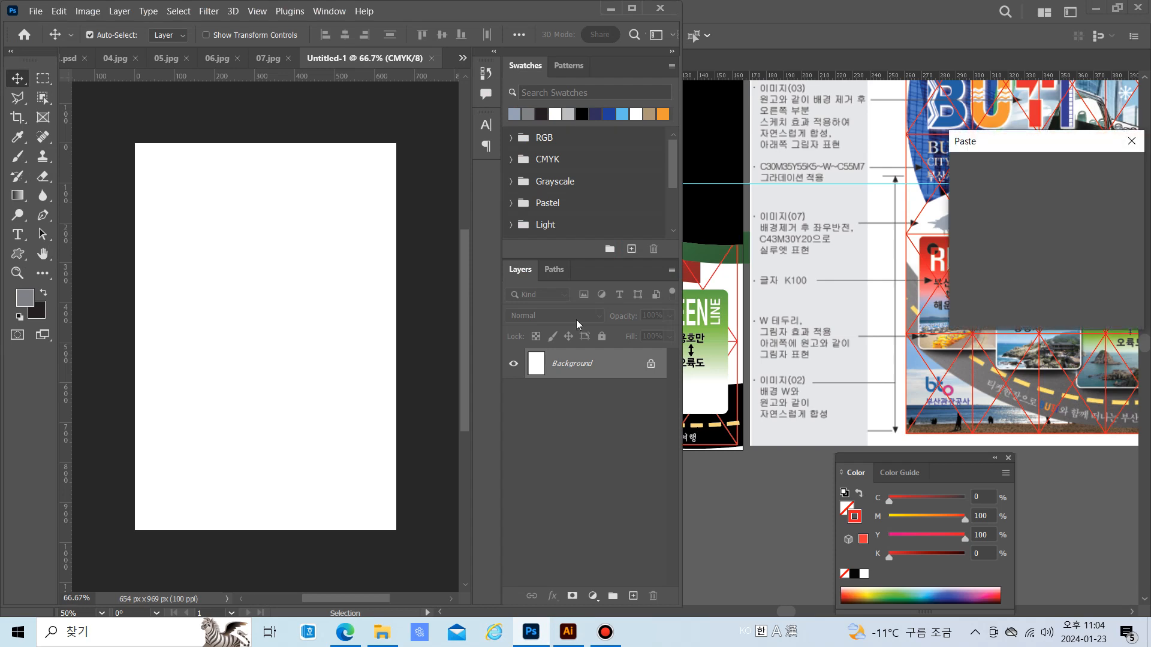
left_click(1107, 175)
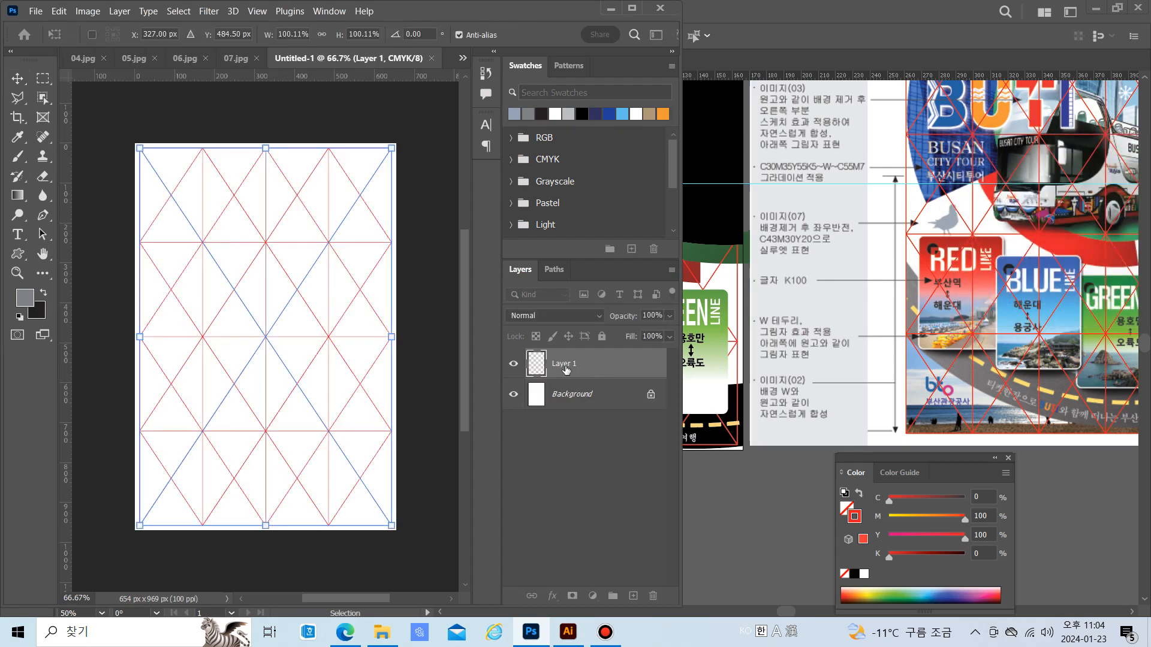
double_click(565, 364)
type("rmfl")
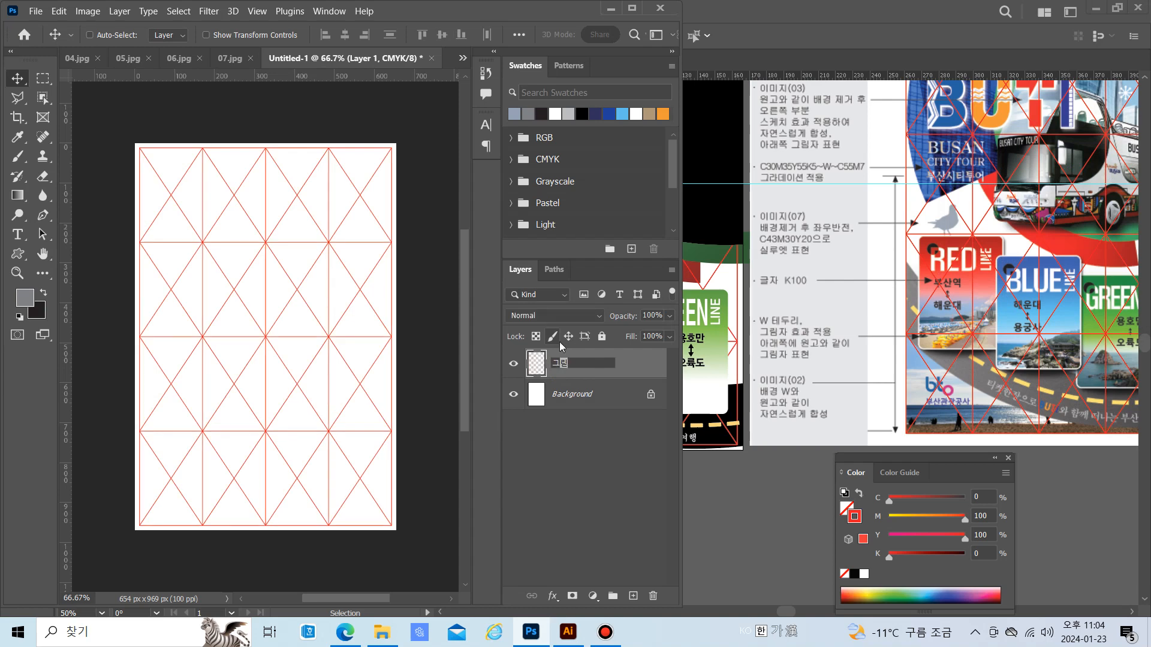
type("em")
key("Return")
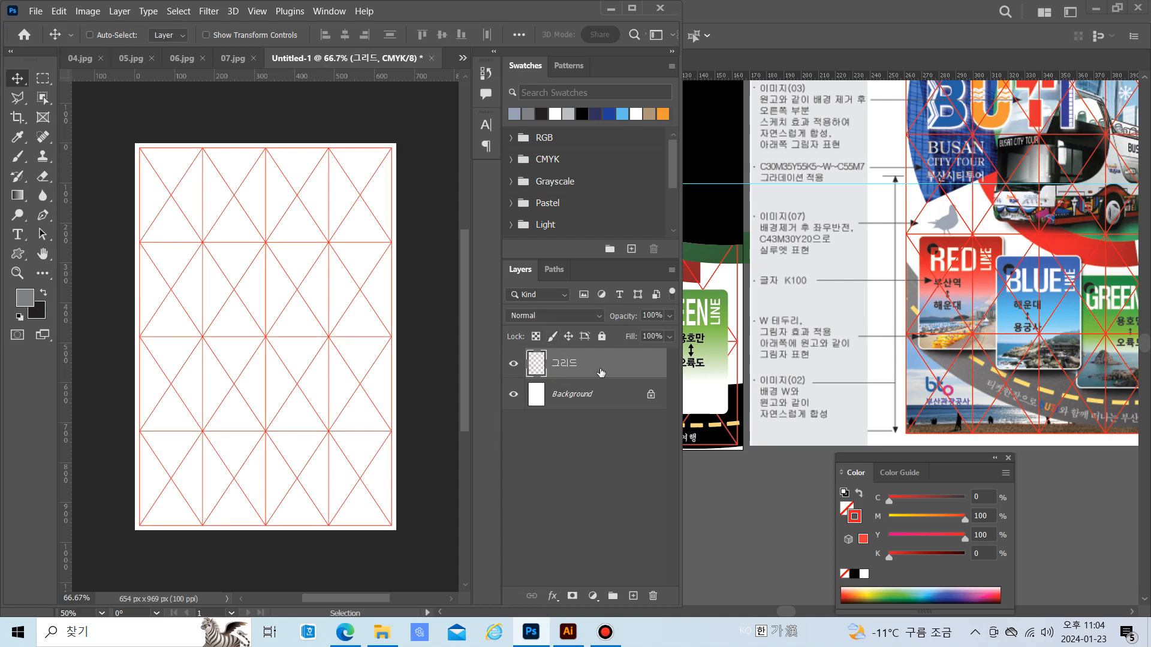
Align the grid and Background layers by their vertical centers, and lock the grid layer completely
left_click(593, 393, "shift")
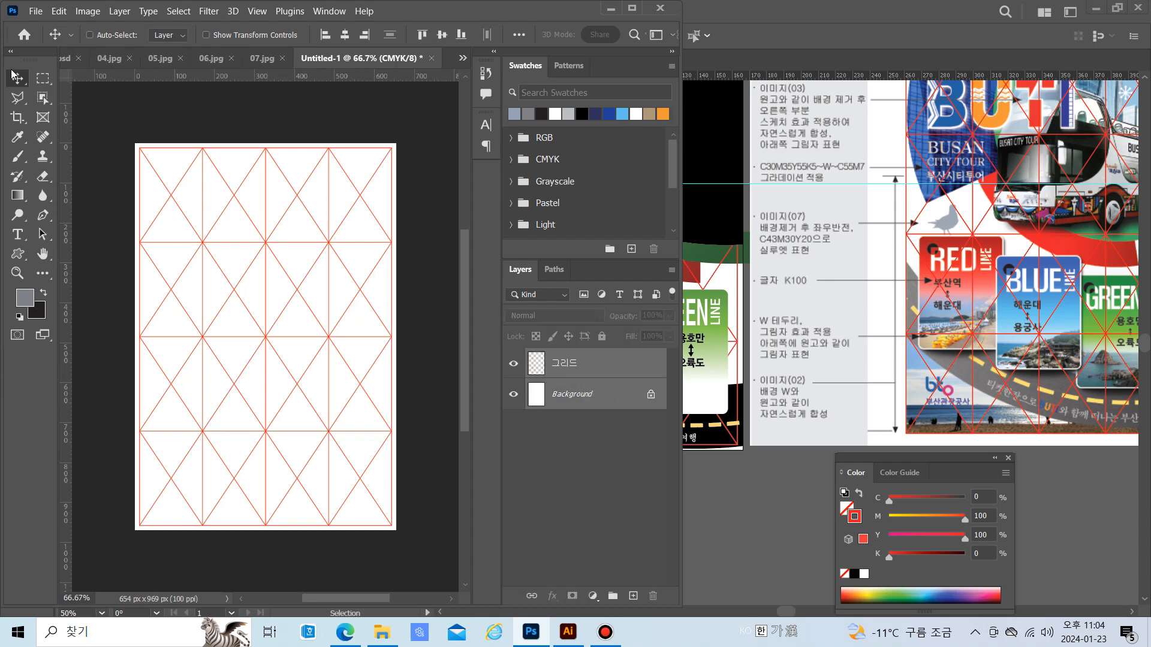
left_click(441, 35)
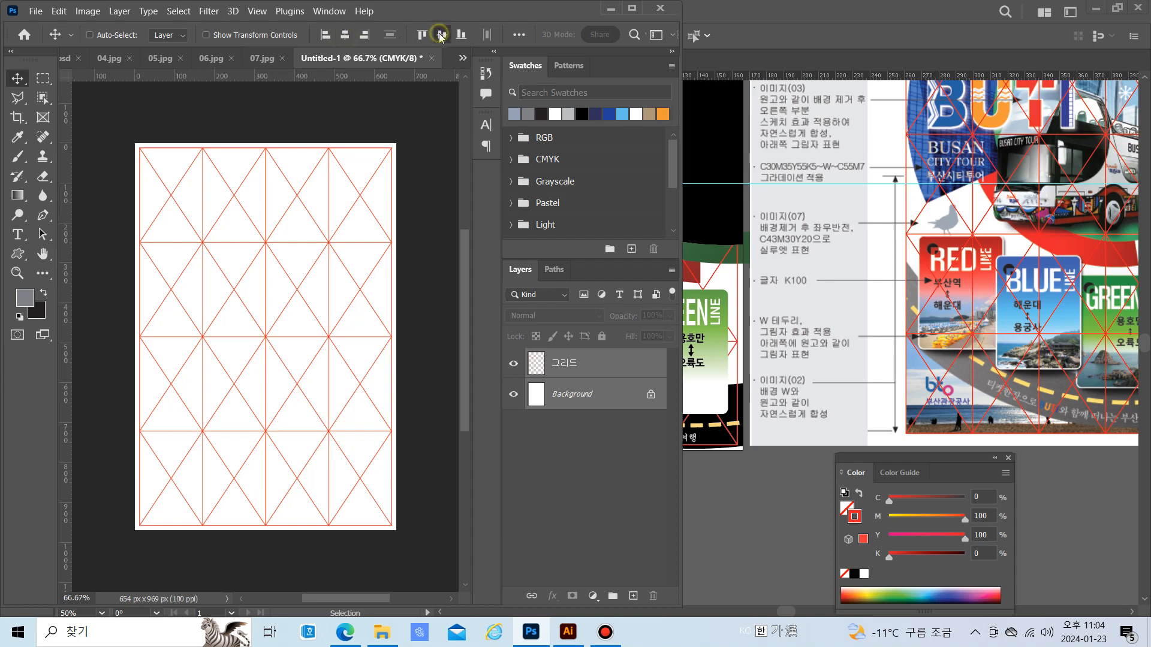
left_click(560, 364)
left_click(601, 337)
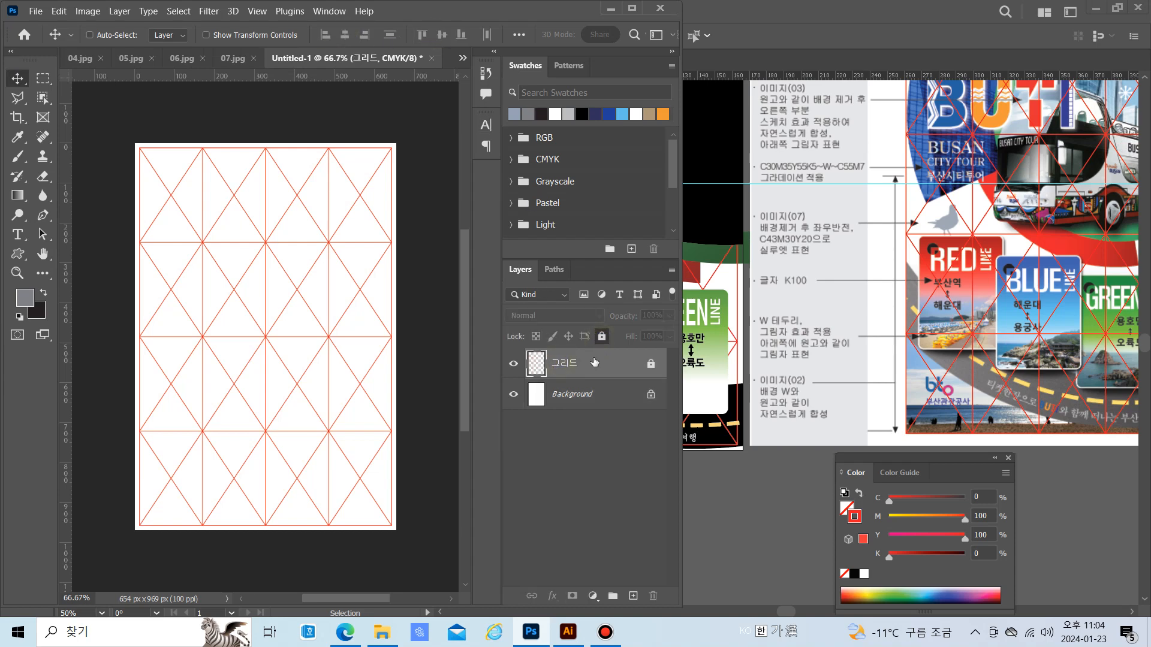
left_click(583, 396)
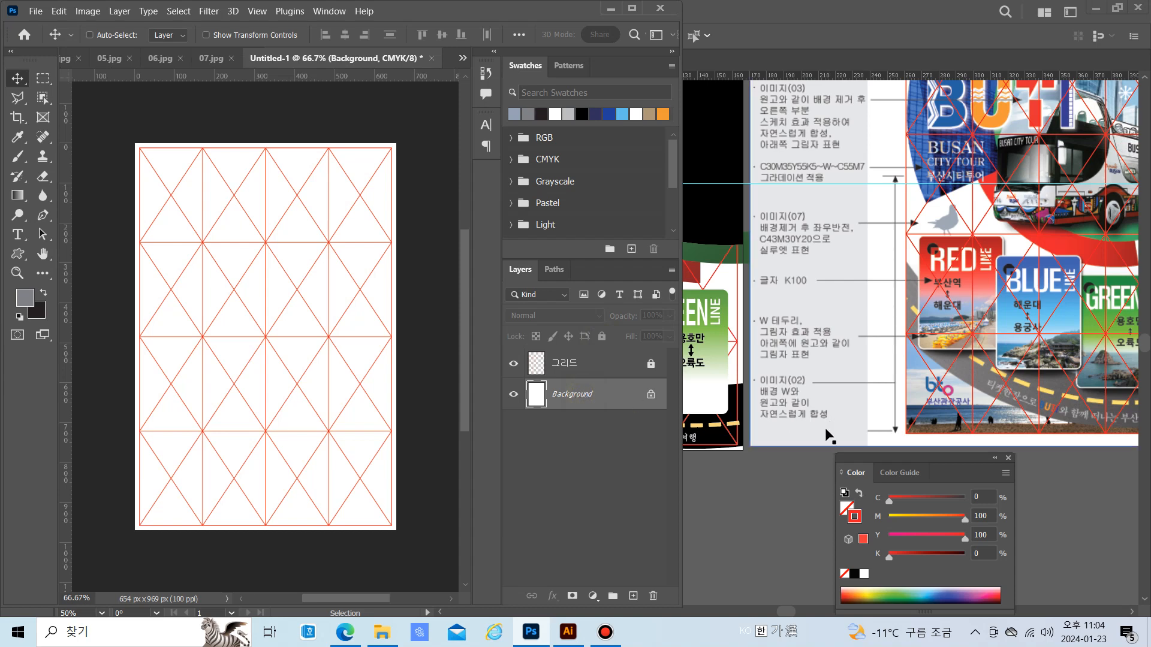
Close the Color panel in Illustrator, and switch to the PDF brief in Edge to examine the instructions for the numbered elements
left_click(764, 543)
scroll(764, 544, "up", 2)
scroll(764, 543, "up", 2)
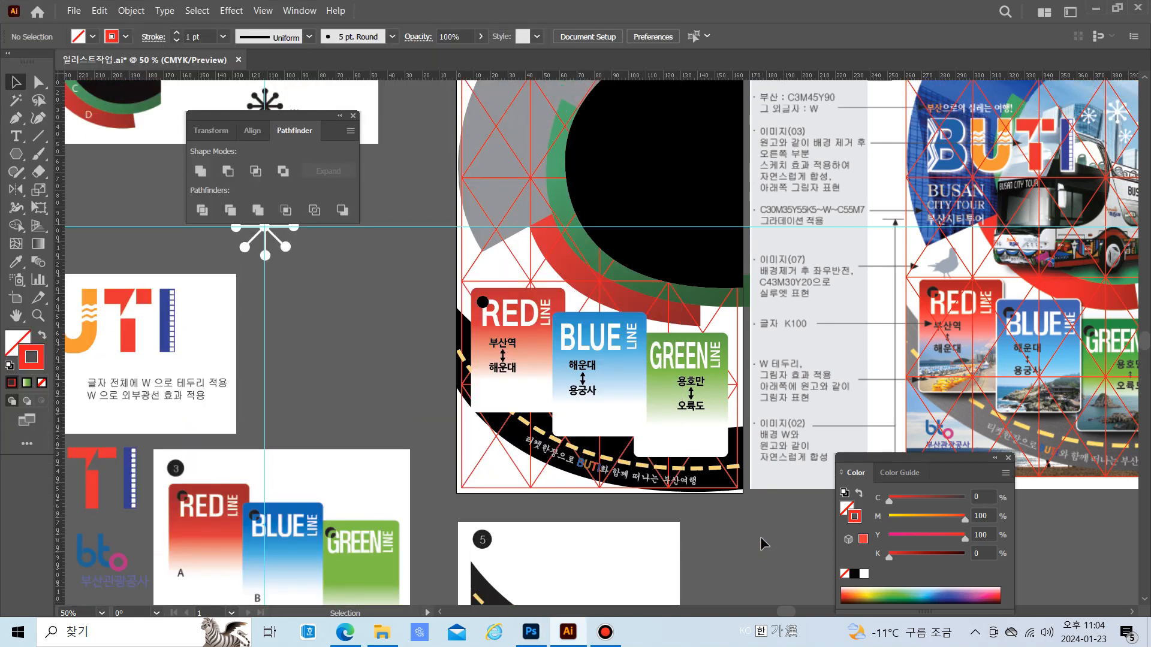
left_click(1008, 459)
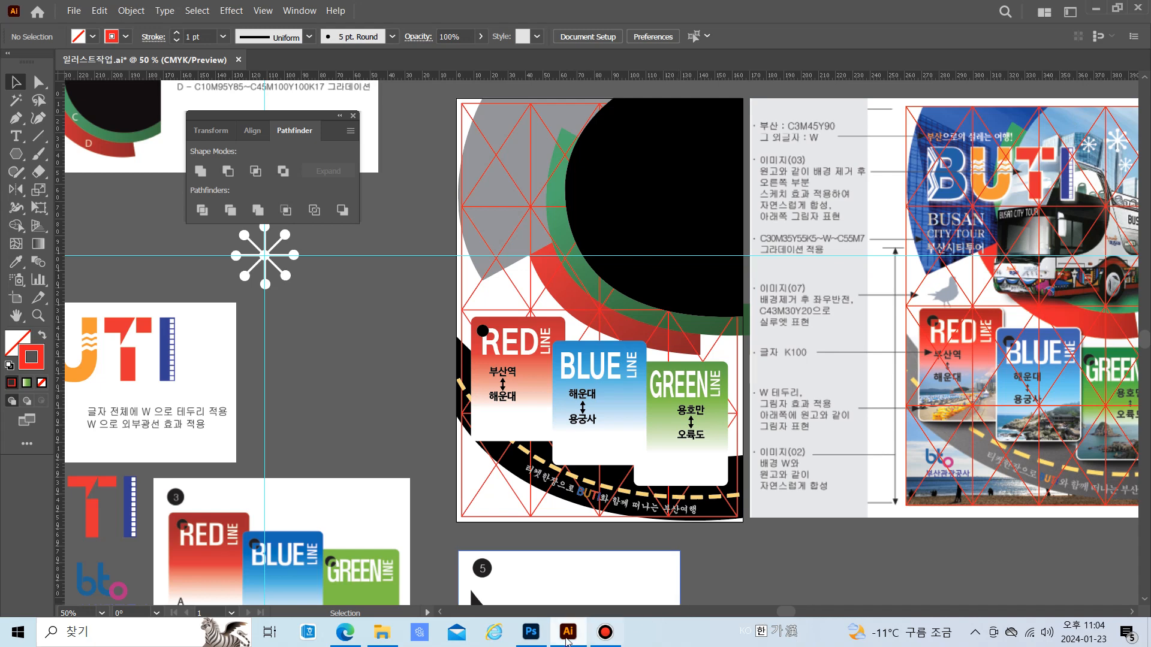
mouse_move(333, 635)
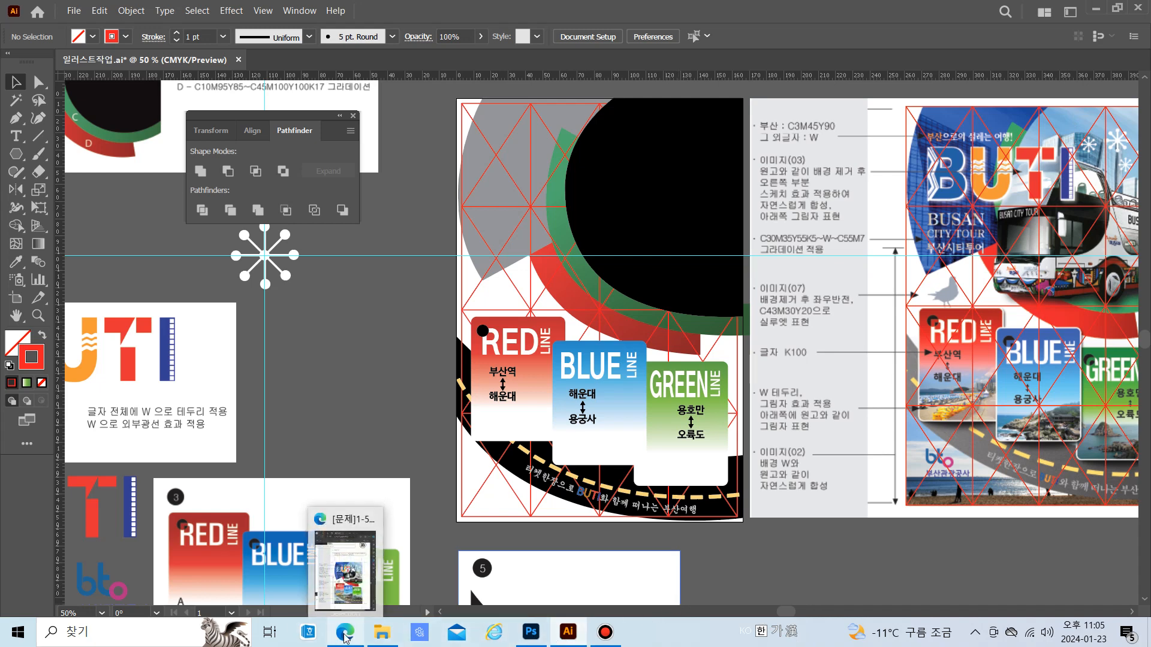
left_click(346, 555)
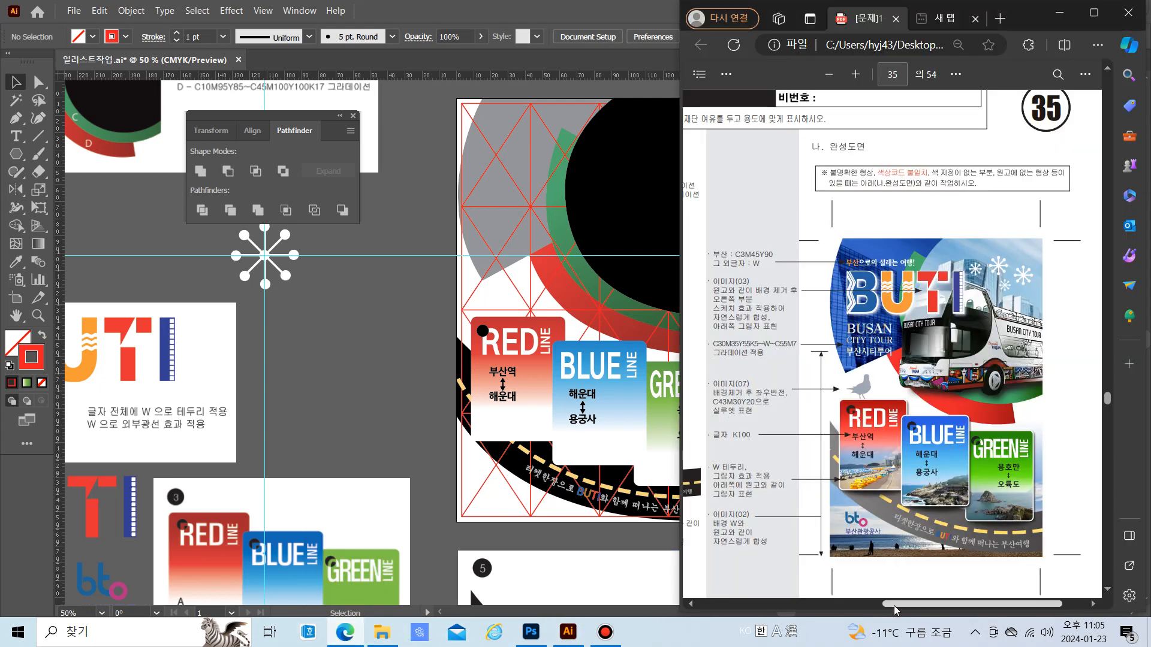
left_click_drag(896, 605, 745, 607)
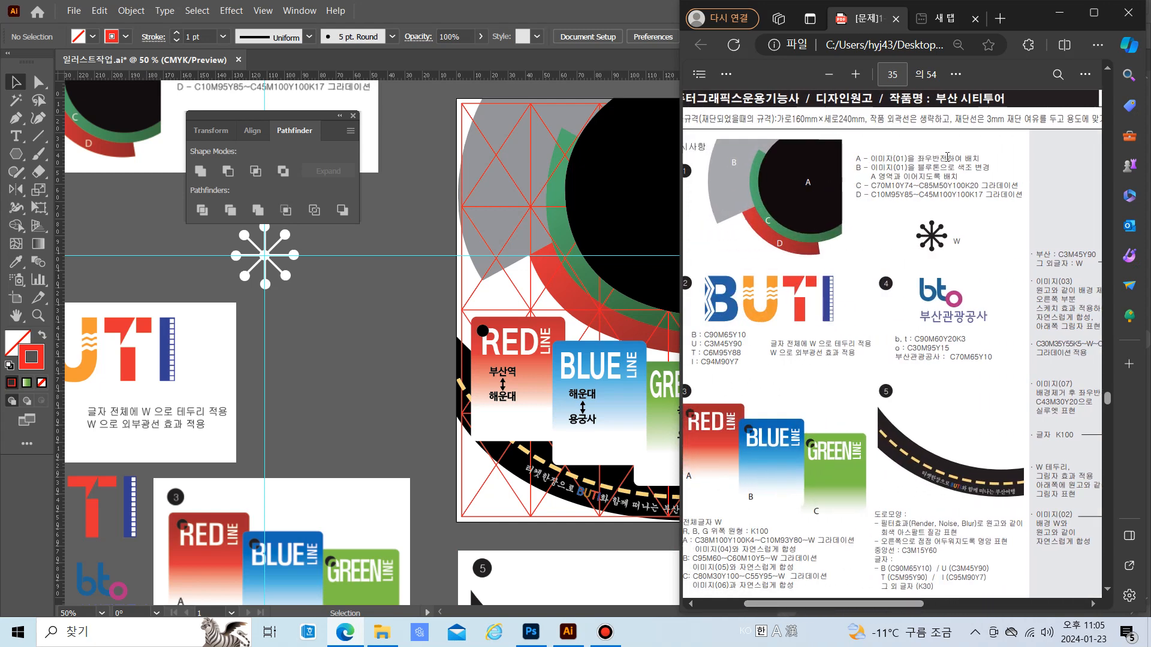
Copy the large black curved shape from the Illustrator poster and paste it as pixels into the Photoshop document
left_click(625, 207)
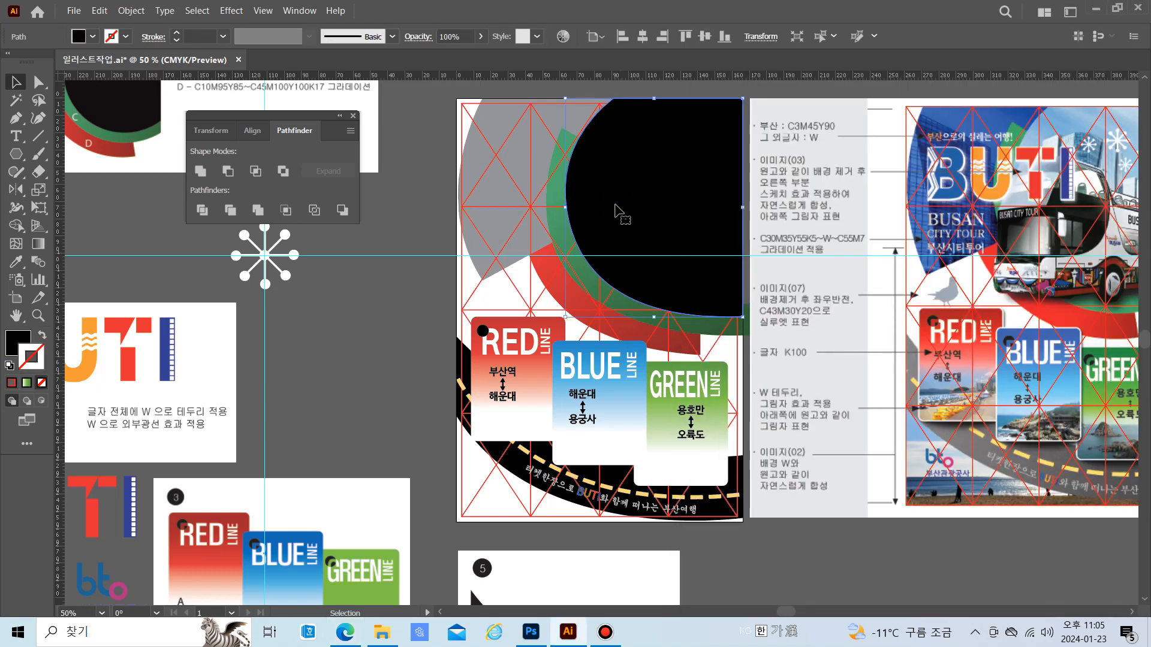
key("ctrl+c")
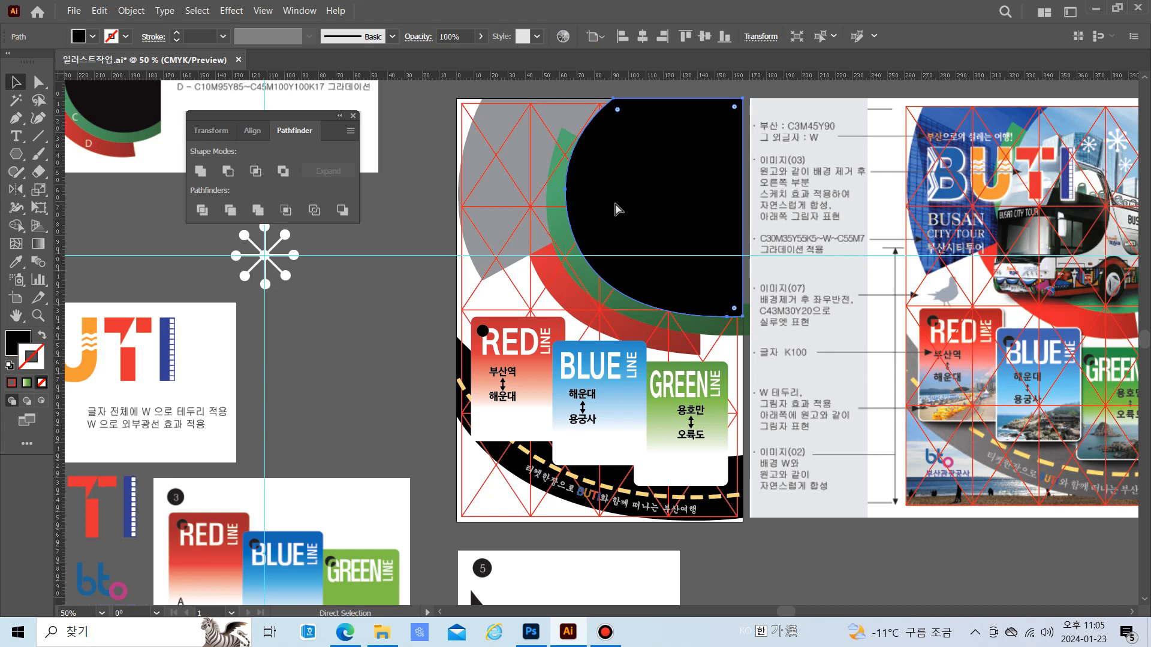
left_click(531, 633)
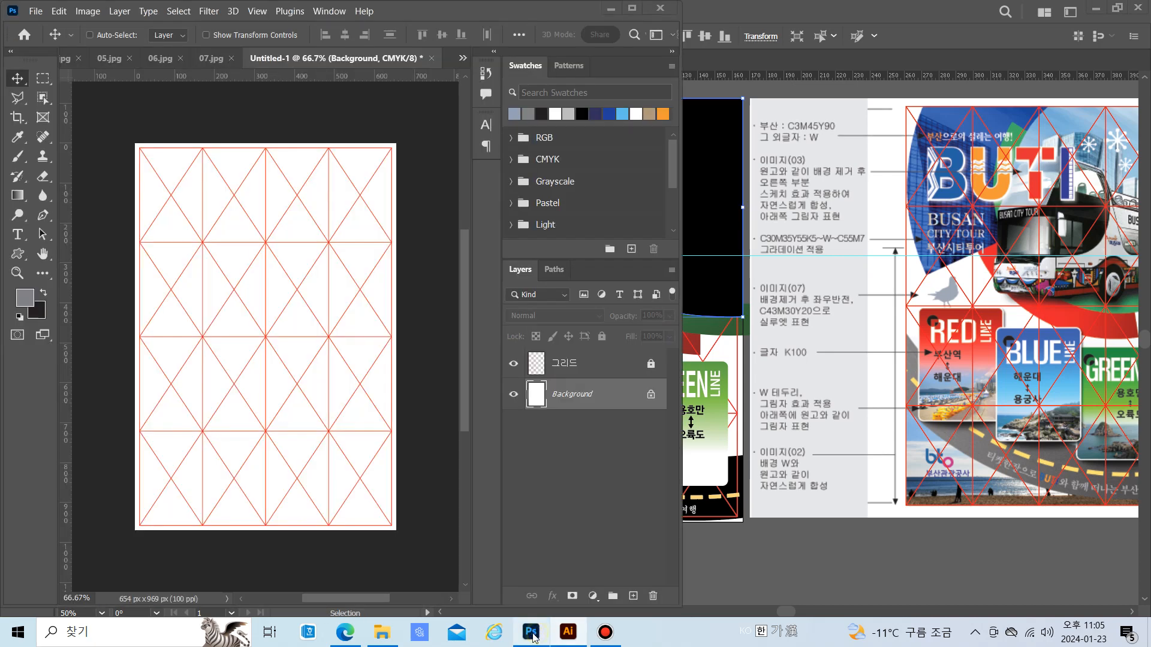
key("ctrl+v")
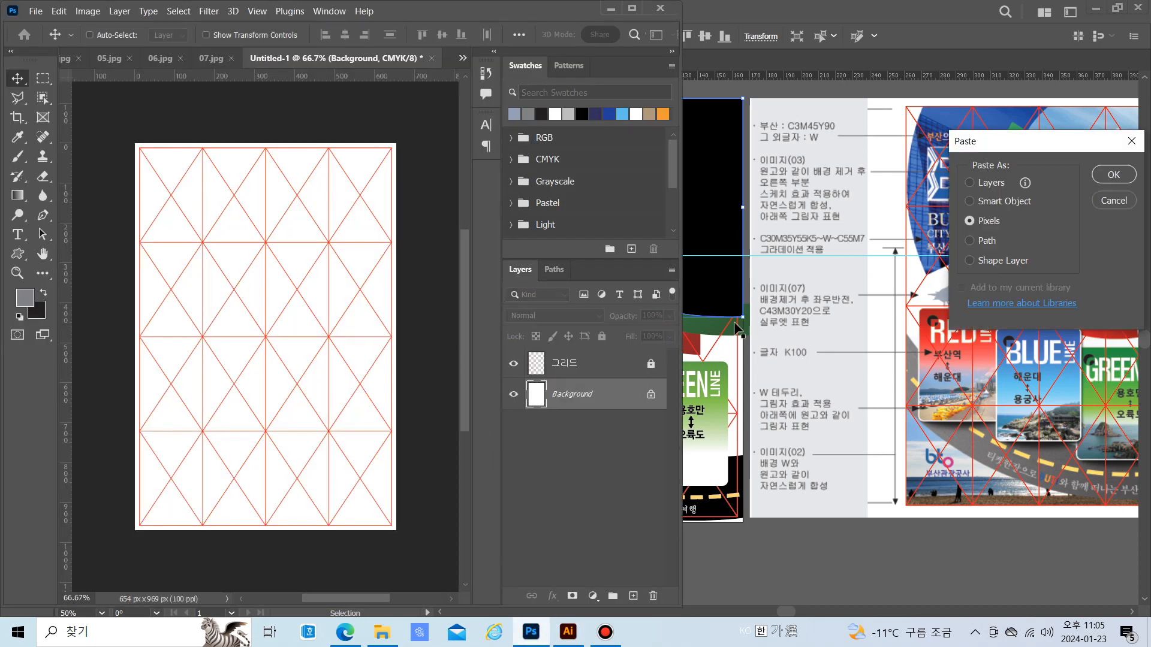
left_click(1114, 174)
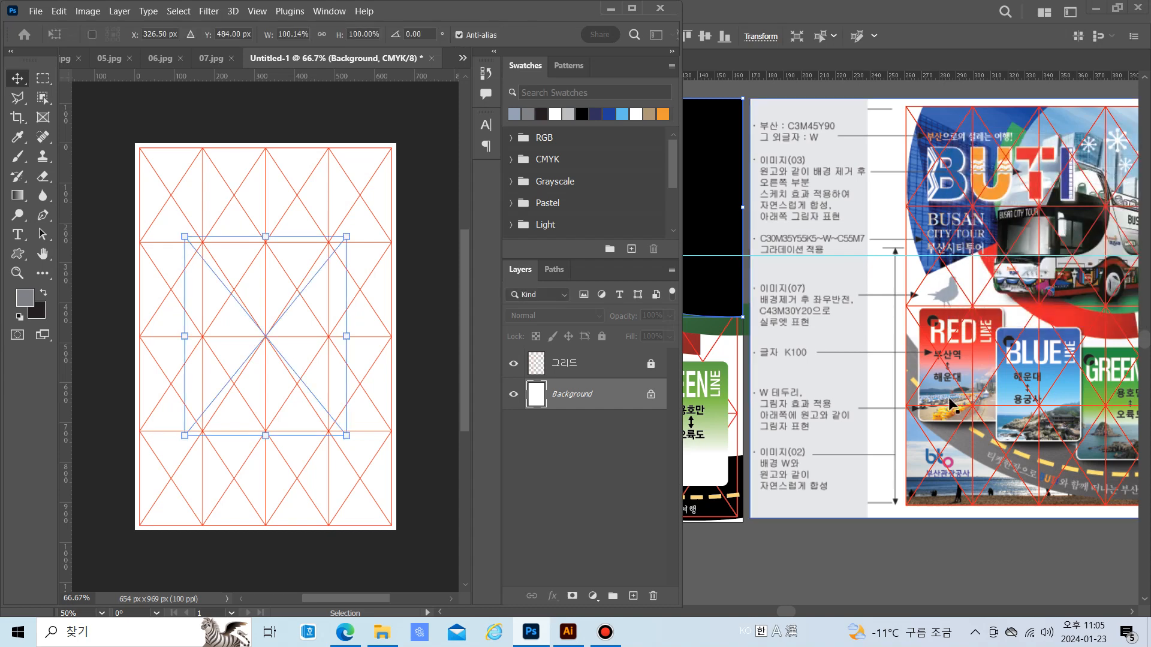
Place the pasted black shape in the canvas's upper-right corner at X 450.5 px, Y 241 px
left_click_drag(275, 298, 326, 205)
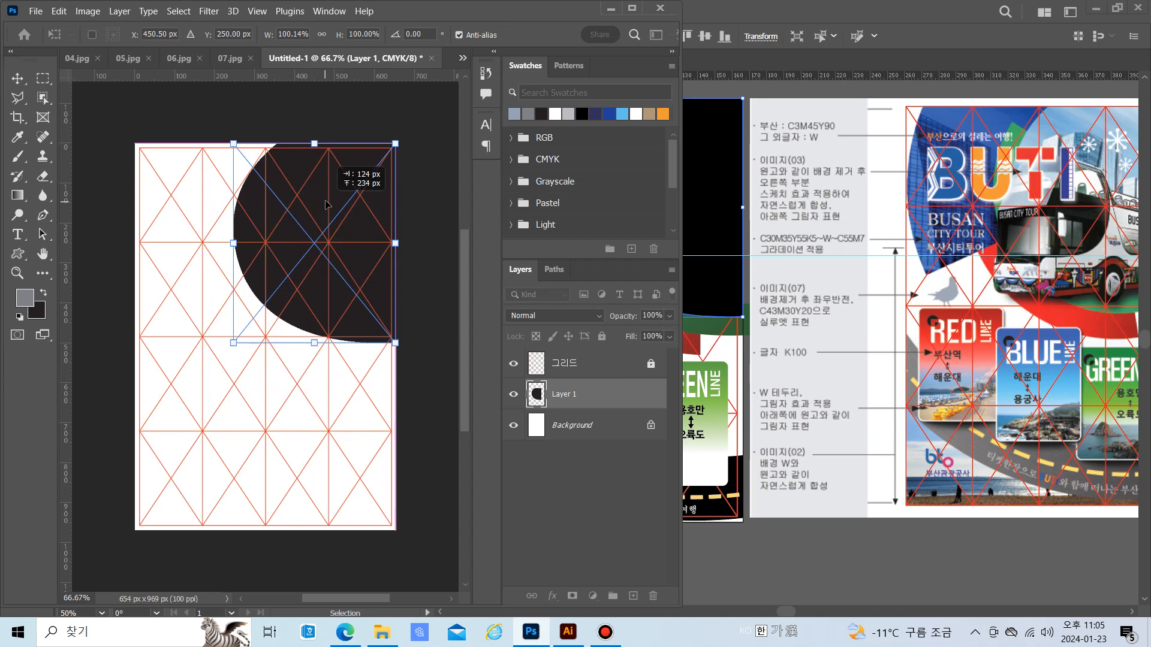
left_click_drag(326, 201, 327, 206)
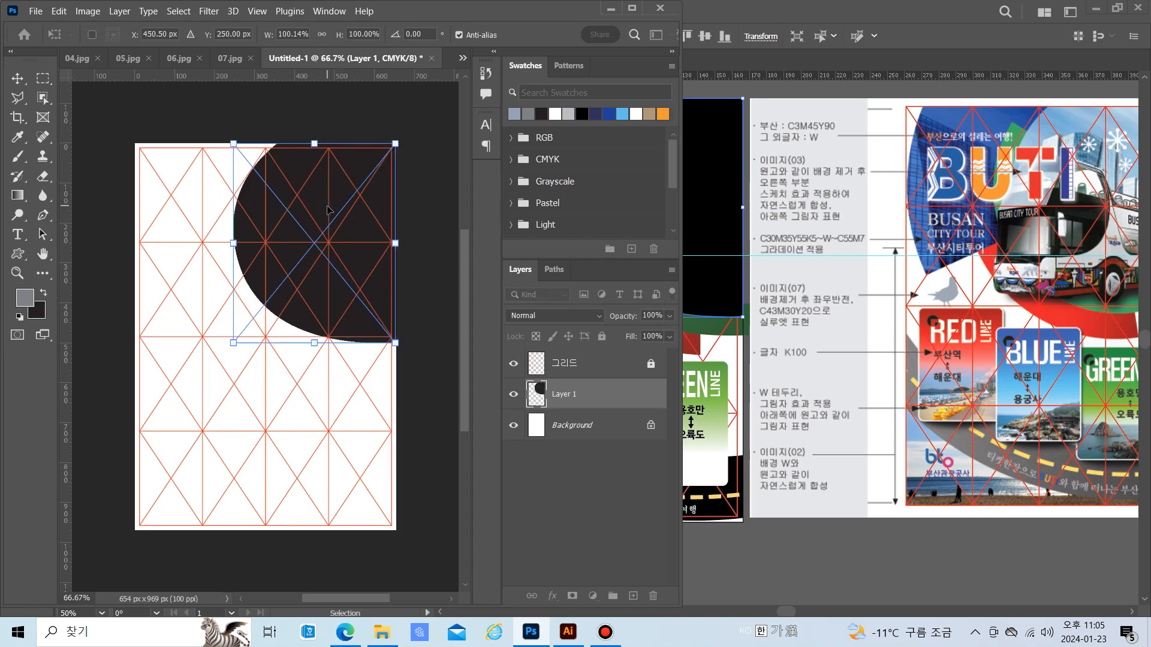
key("Up")
key("Up")
key("Up")
key("Up")
key("Up")
key("Up")
key("Up")
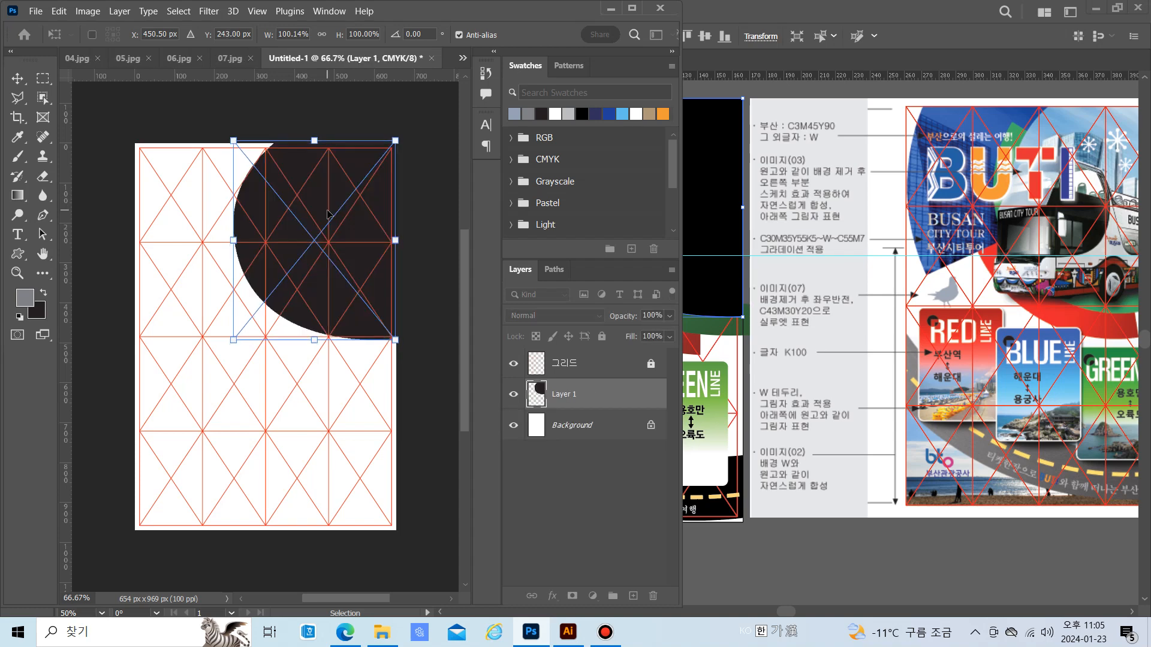
key("Up")
key("Up")
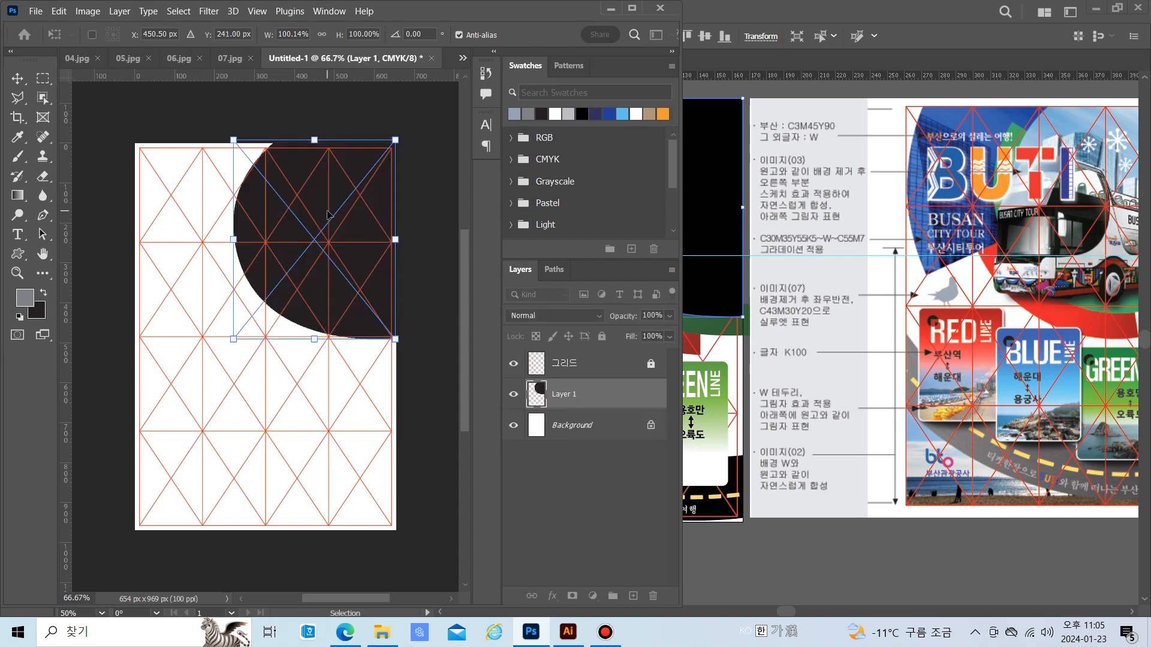
key("Return")
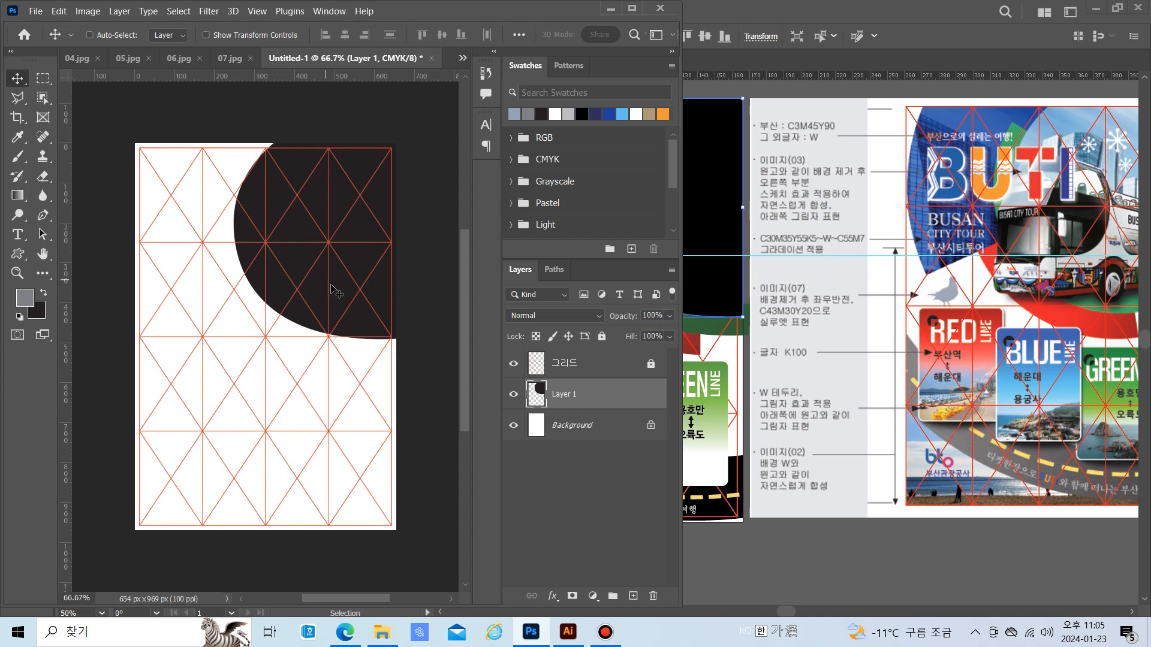
Nudge the black curved shape slightly down in the canvas's upper-right corner
key("Down")
key("Down")
key("Down")
Open 01.jpg, copy the whole city image and paste it into the Untitled-1 poster document
left_click(35, 10)
left_click(44, 40)
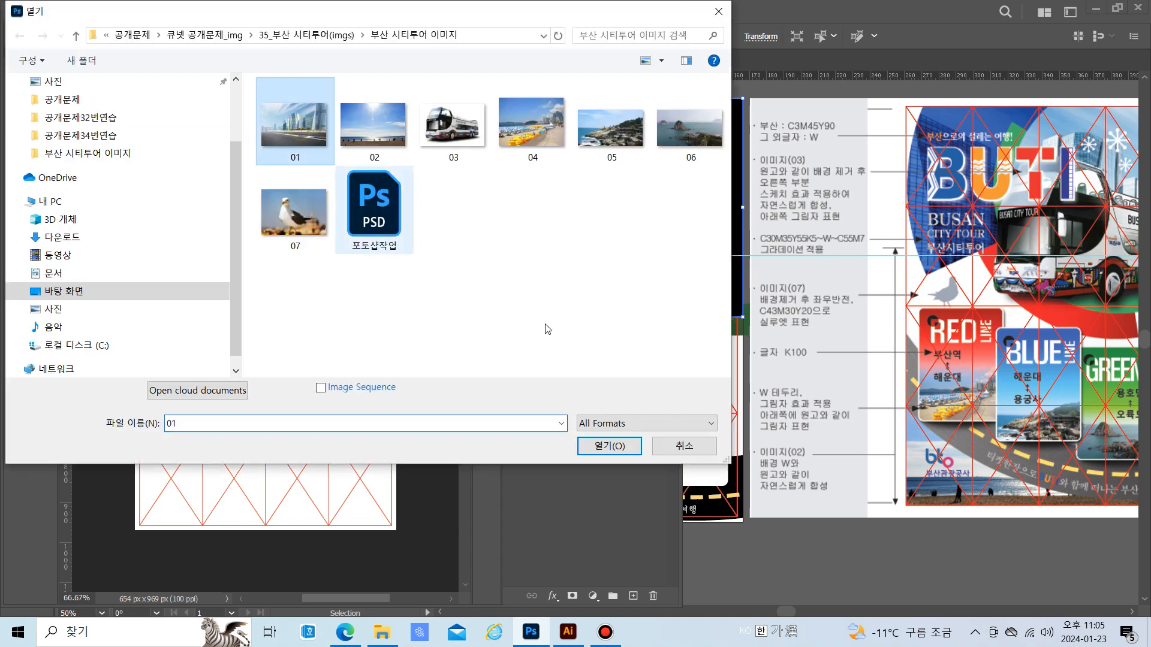
left_click(604, 447)
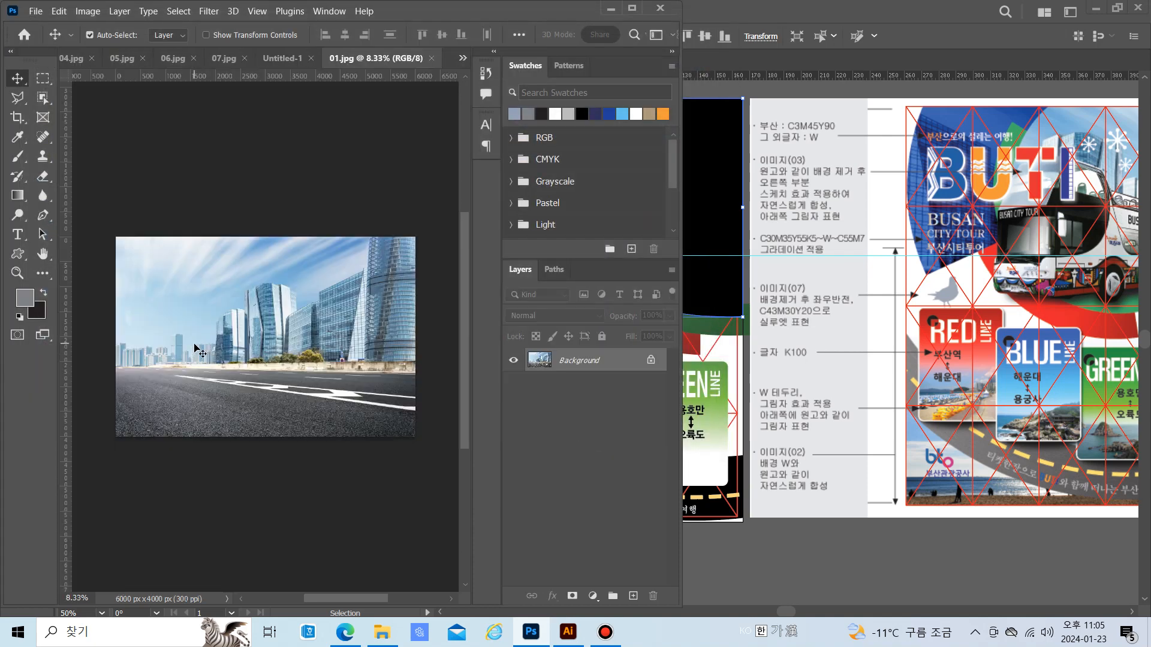
key("ctrl+a")
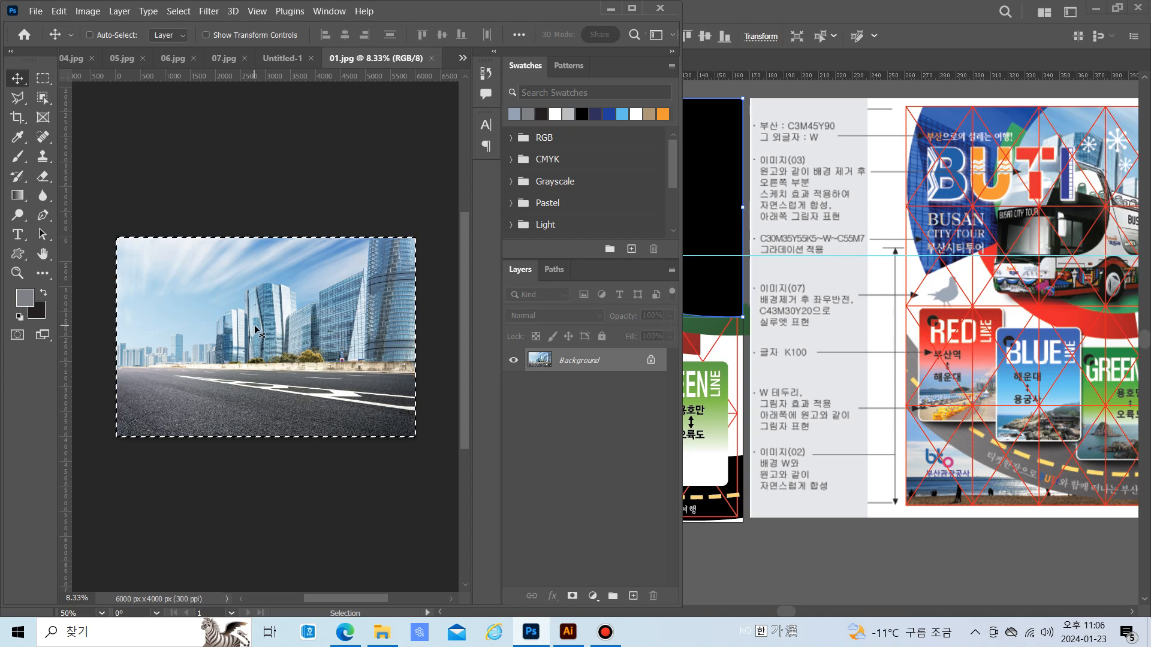
left_click(90, 34)
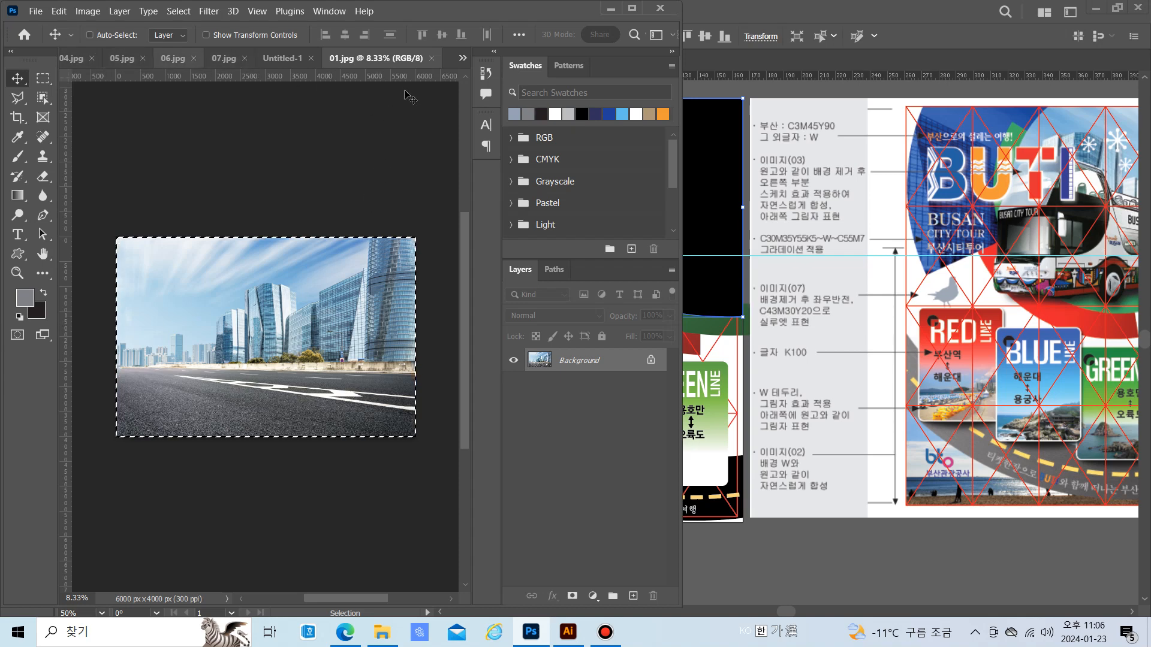
left_click(462, 58)
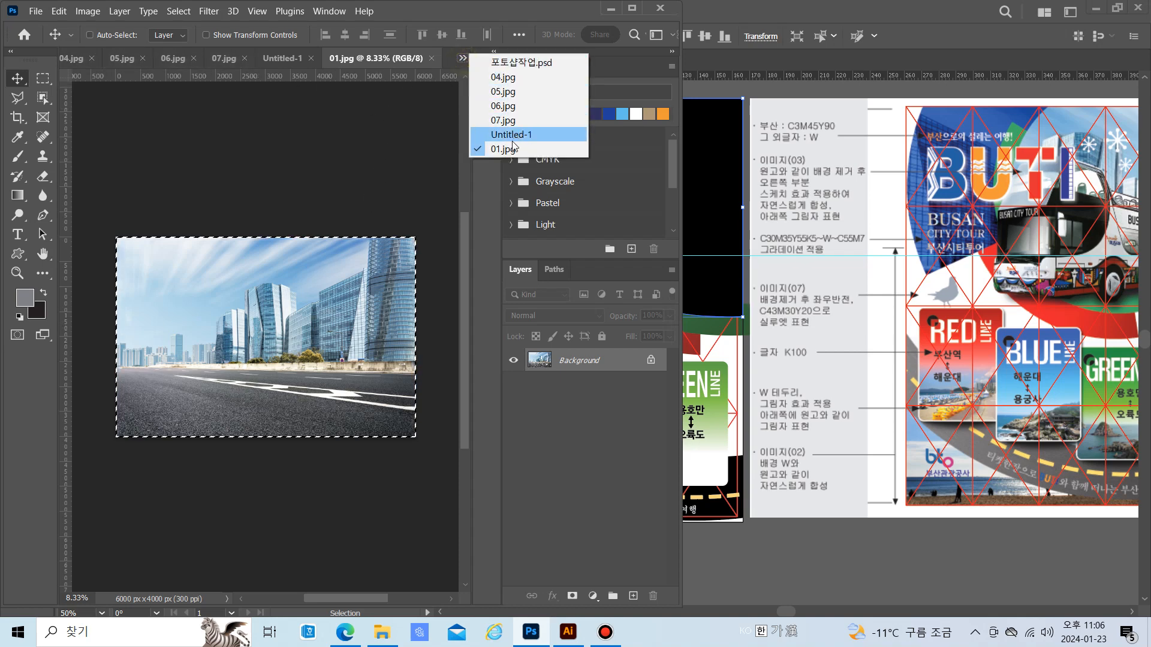
left_click(512, 134)
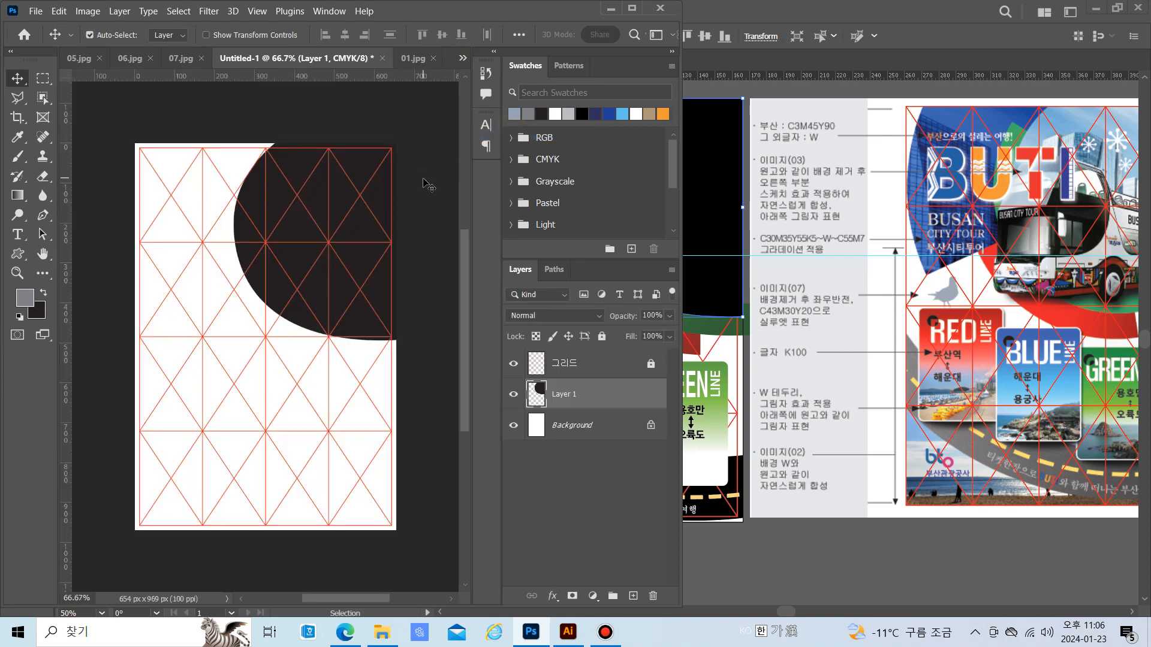
key("ctrl+v")
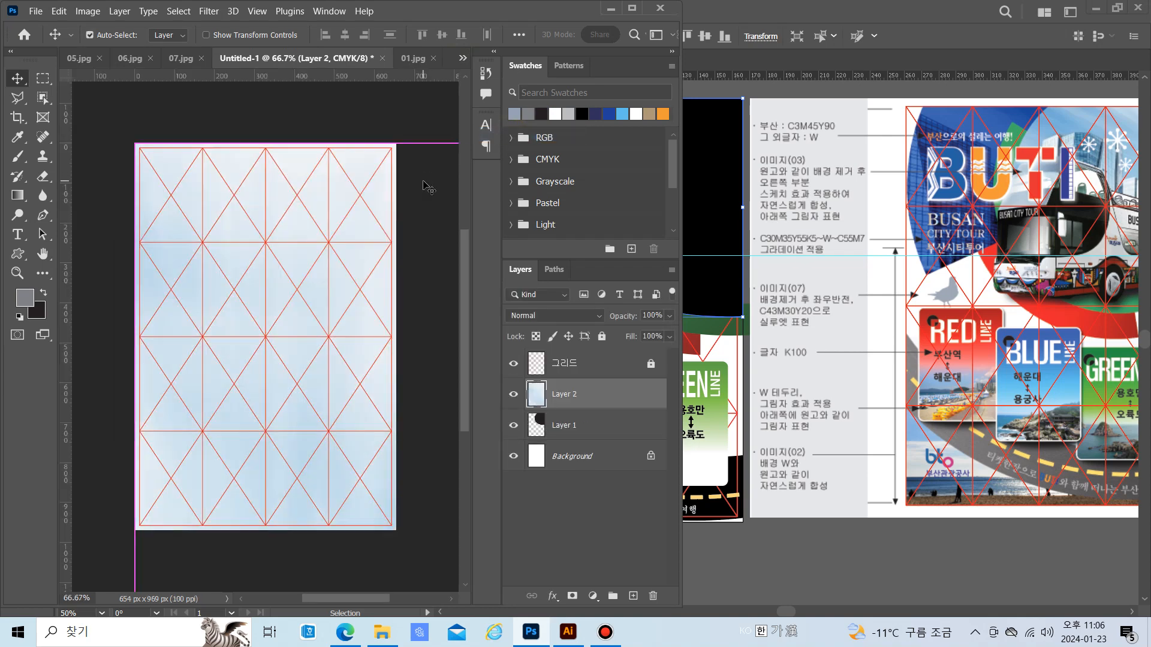
Scale the pasted city photo down to about 12.1% and place it over the black shape at X 451 px, Y 253 px
key("ctrl+t")
left_click_drag(137, 144, 198, 204)
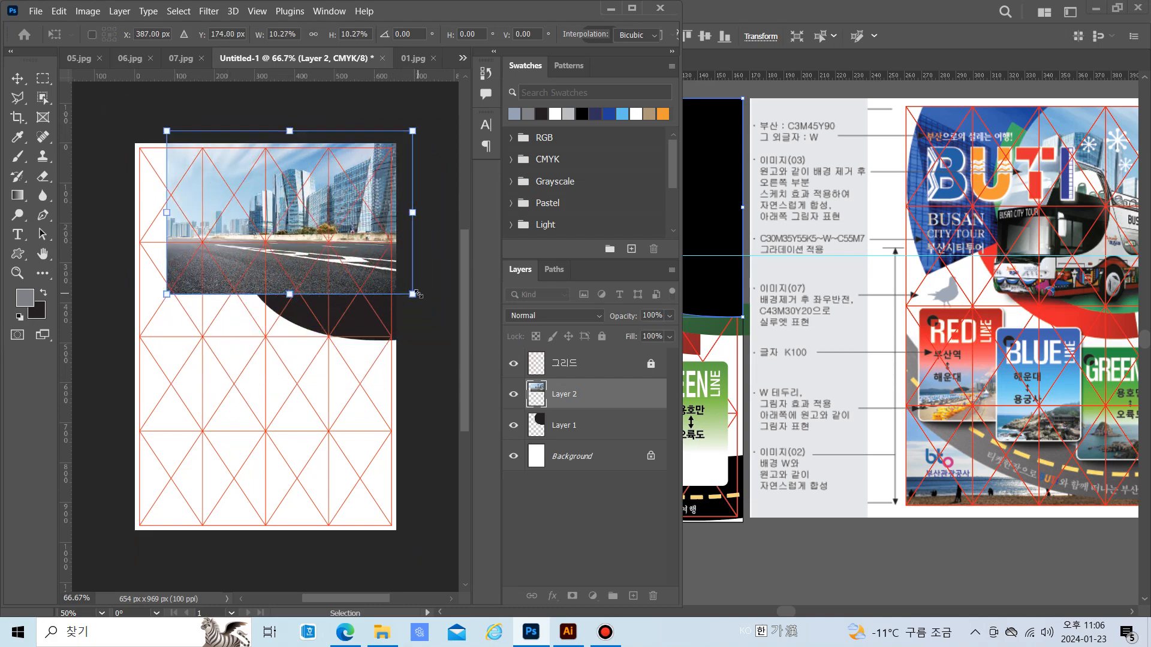
left_click_drag(412, 295, 456, 323)
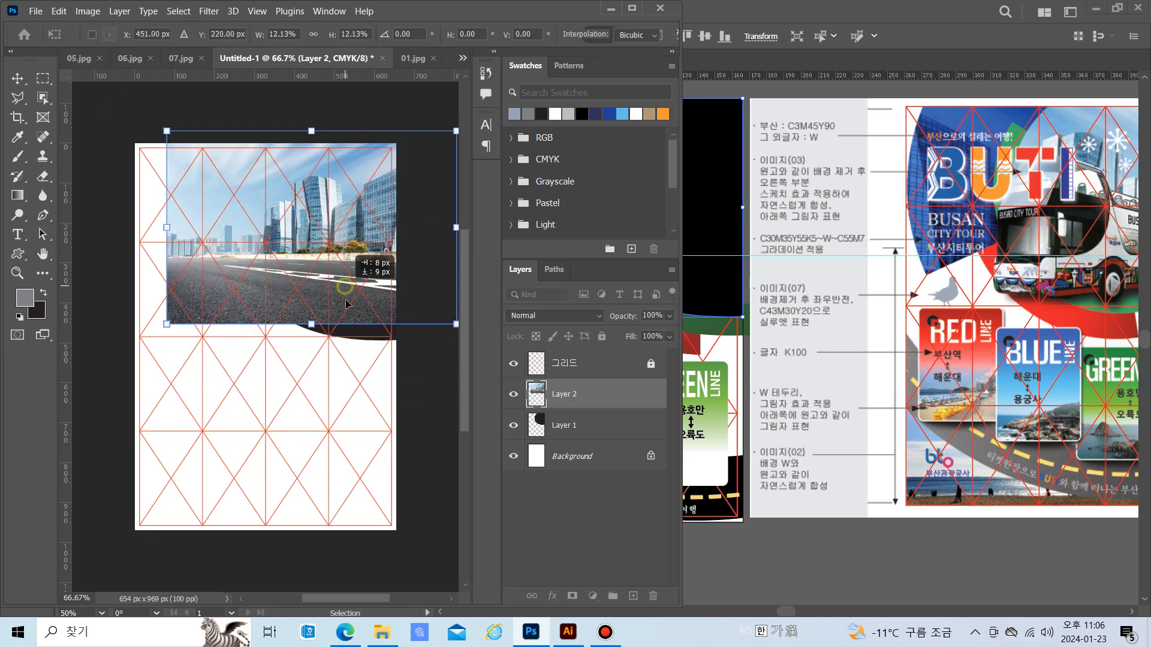
left_click_drag(345, 299, 348, 316)
Flip the city photo horizontally, enlarge it to about 14.5% and move it to X 654.5 px, Y 284.5 px over the black shape
right_click(316, 240)
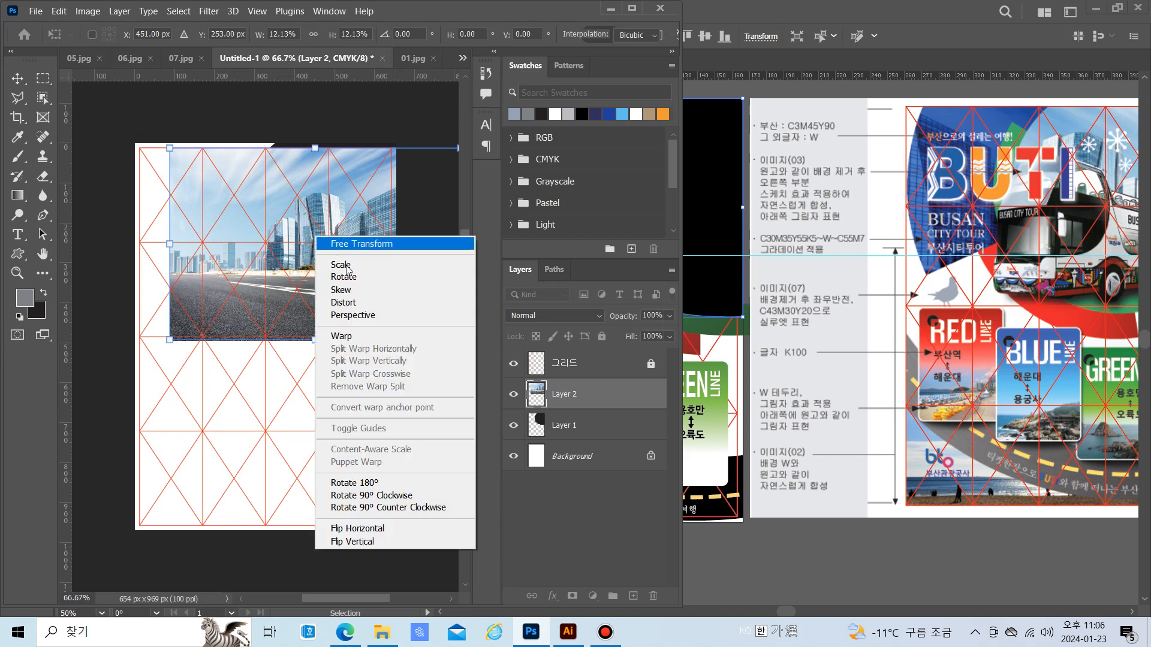
left_click(374, 530)
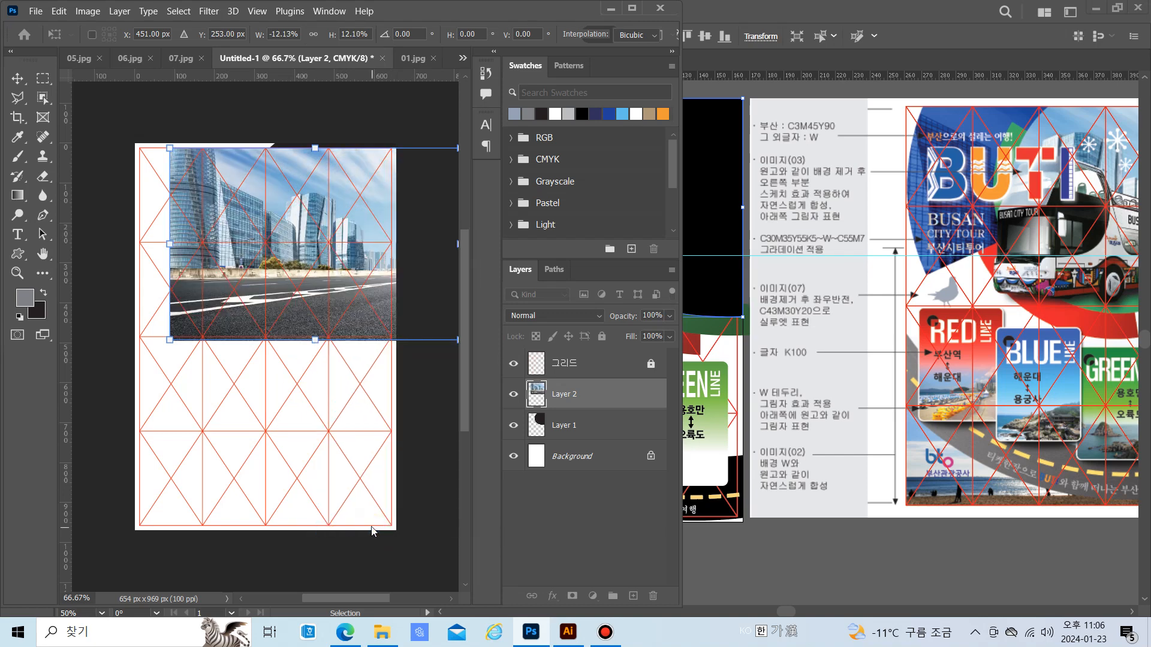
left_click_drag(298, 257, 353, 230)
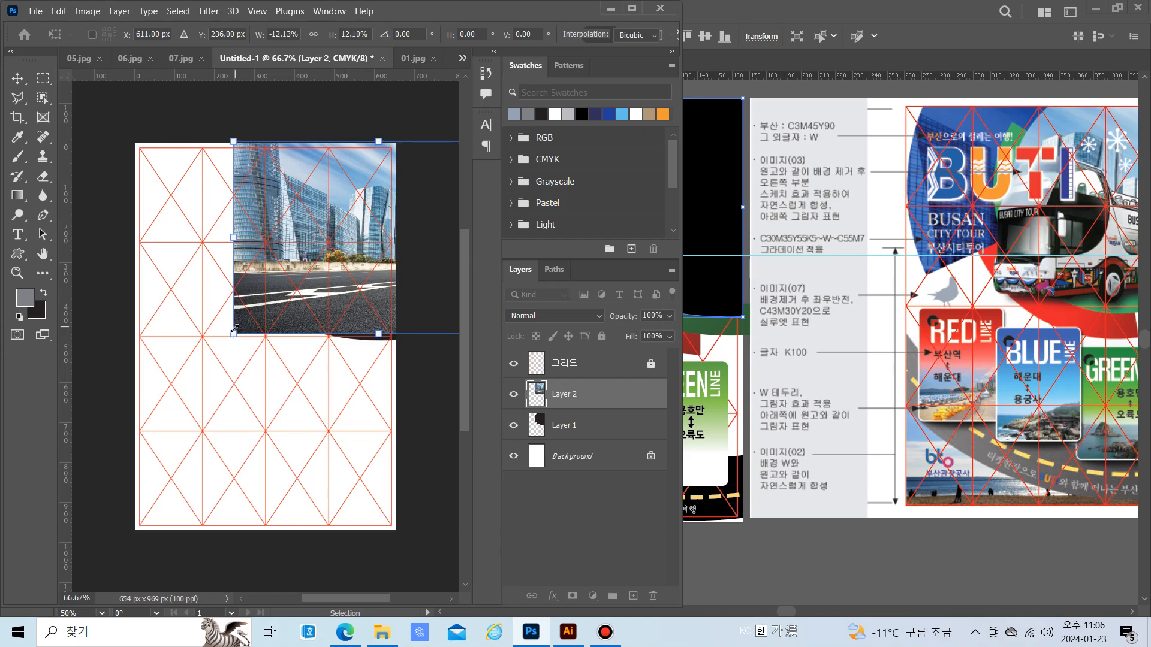
left_click_drag(233, 334, 191, 395)
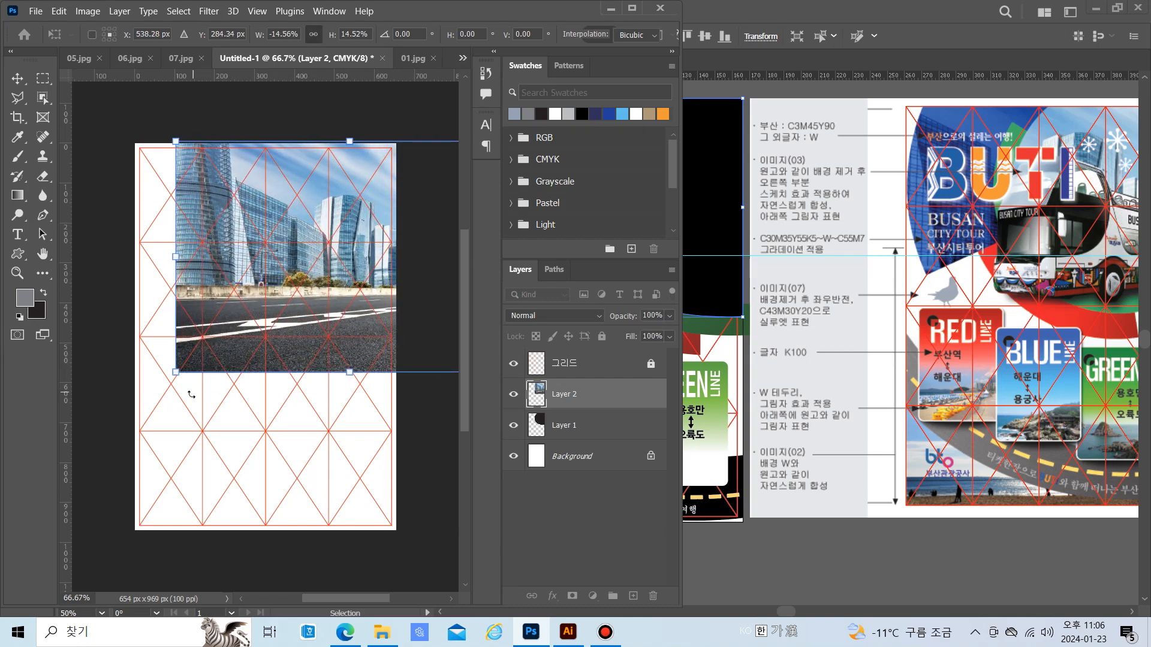
left_click_drag(291, 278, 336, 277)
key("Return")
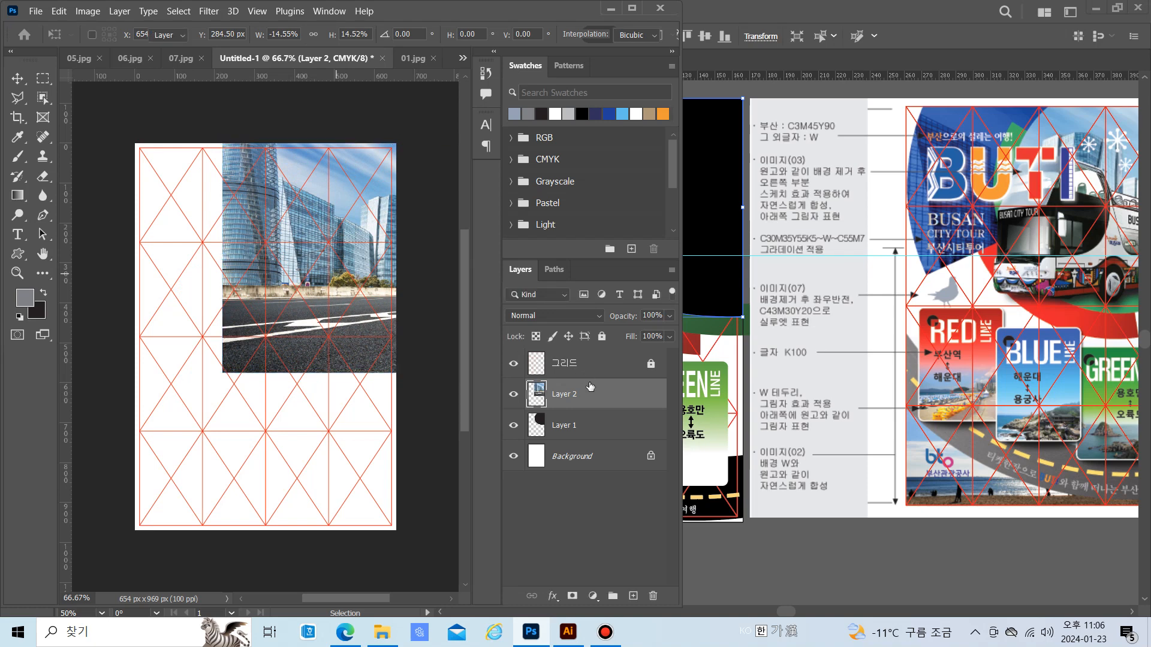
Clip the city photo to the black curved shape and shift it inside the shape to X 474.5 px, Y 244.5 px
right_click(590, 397)
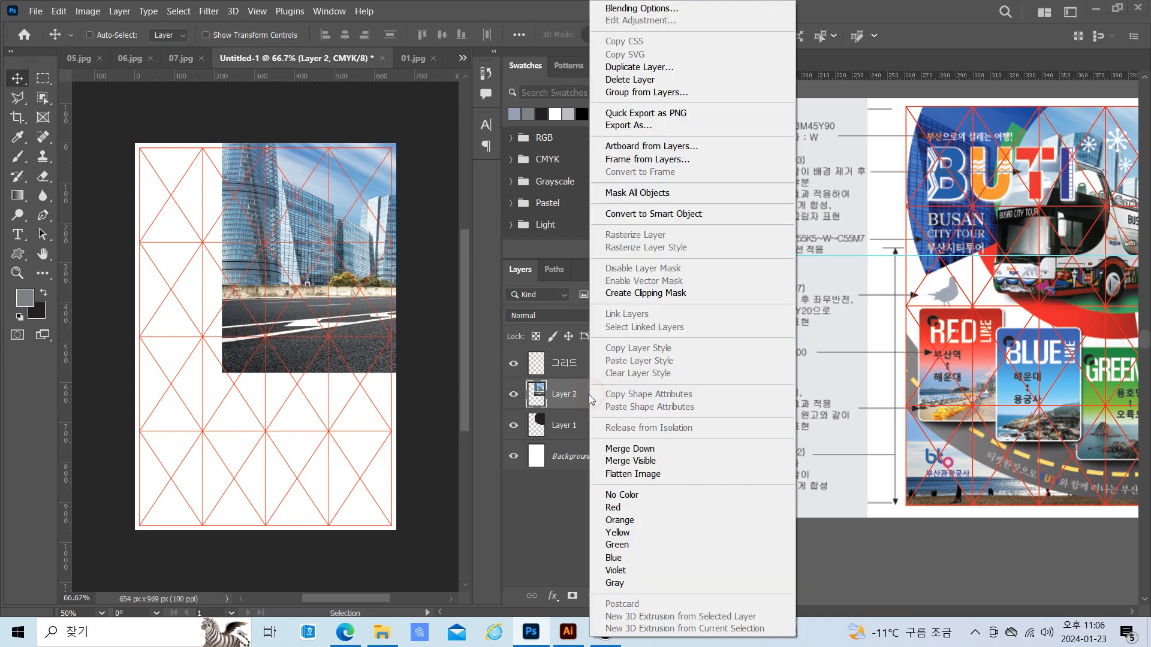
left_click(645, 293)
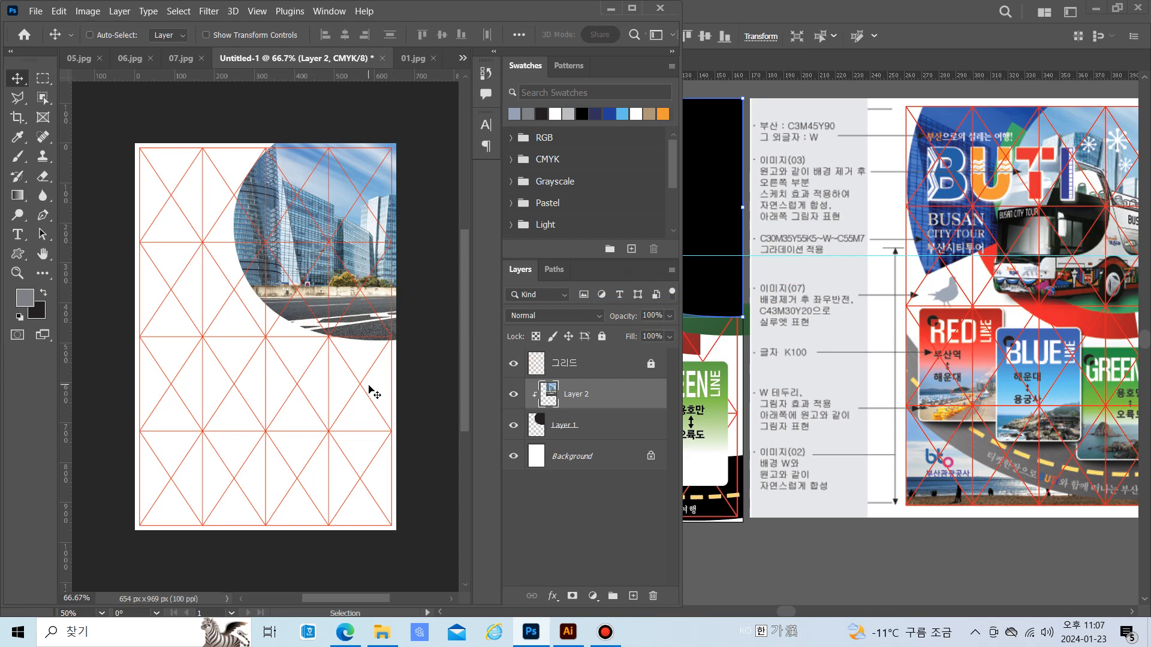
key("ctrl+t")
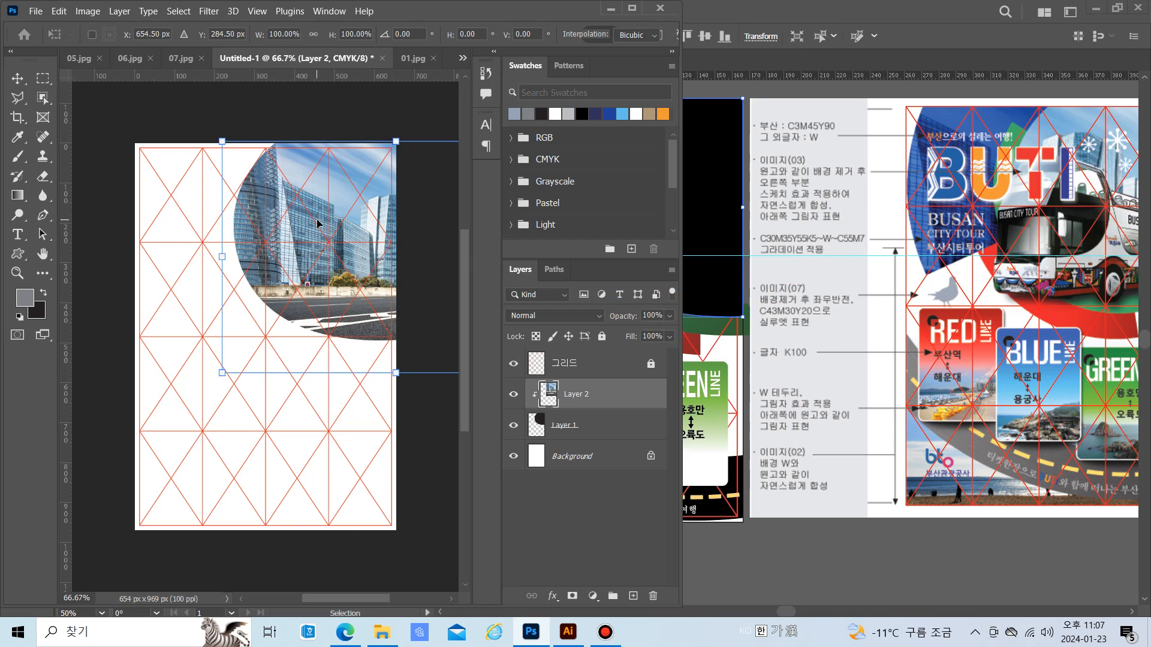
left_click_drag(317, 218, 254, 221)
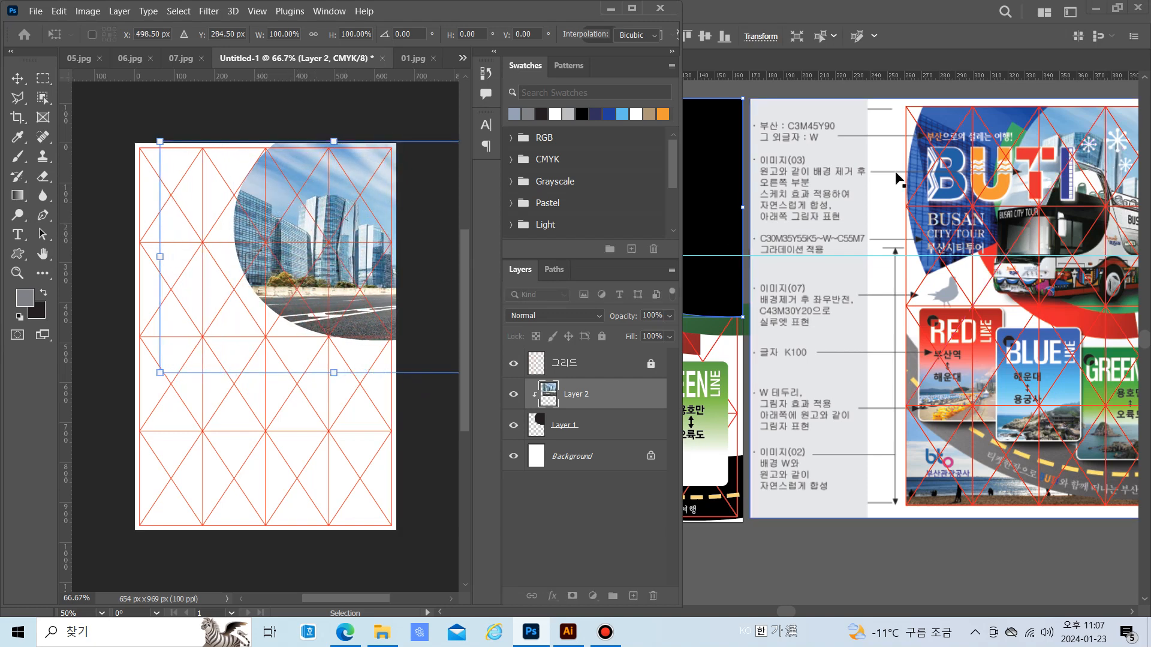
left_click_drag(333, 239, 324, 222)
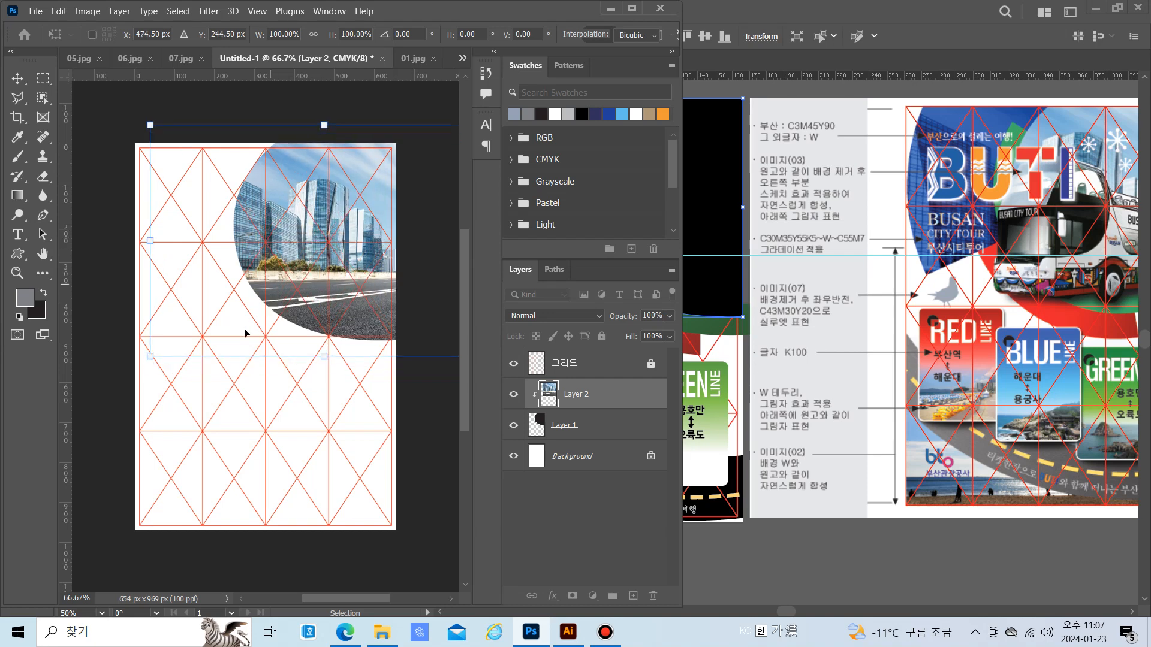
Enlarge the clipped city photo to 139.75% and position its buildings within the curved shape at X 451 px, Y 293 px
left_click_drag(150, 358, 93, 394)
left_click_drag(291, 246, 312, 236)
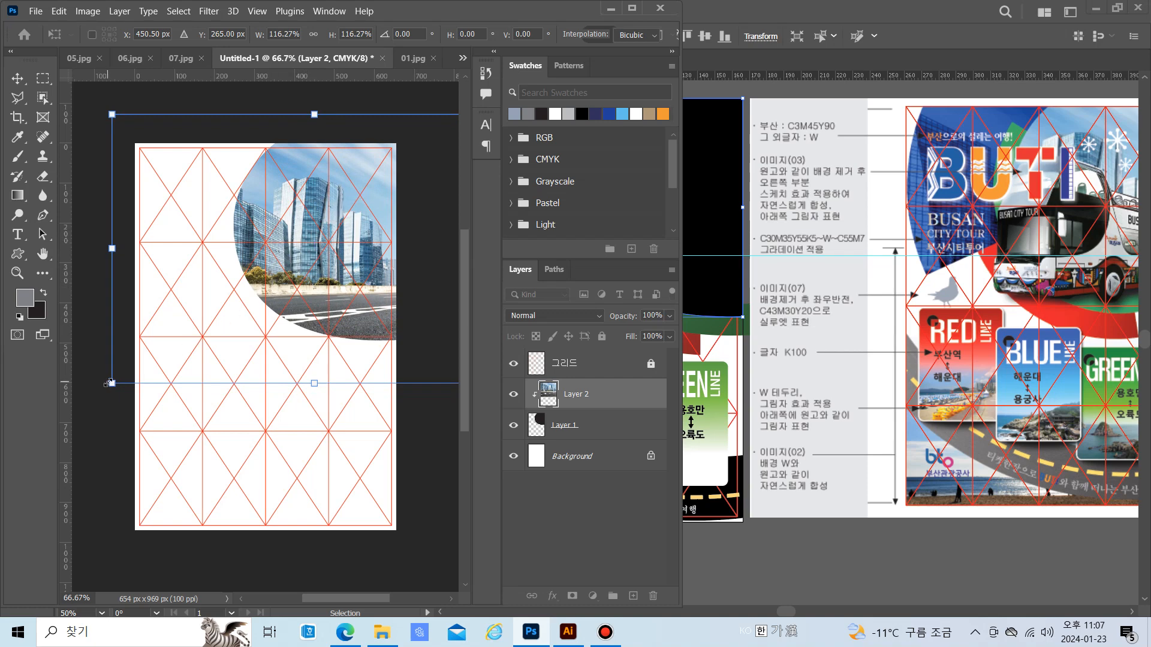
left_click_drag(111, 383, 60, 413)
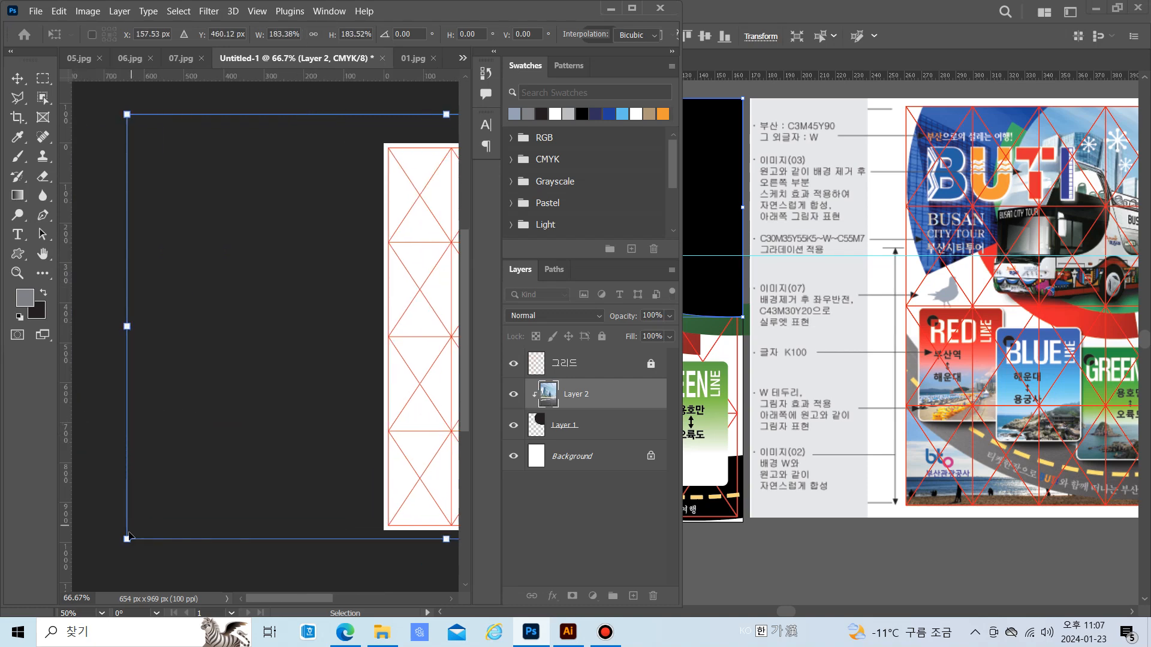
left_click_drag(130, 535, 206, 483)
left_click_drag(286, 596, 357, 595)
left_click_drag(285, 285, 337, 270)
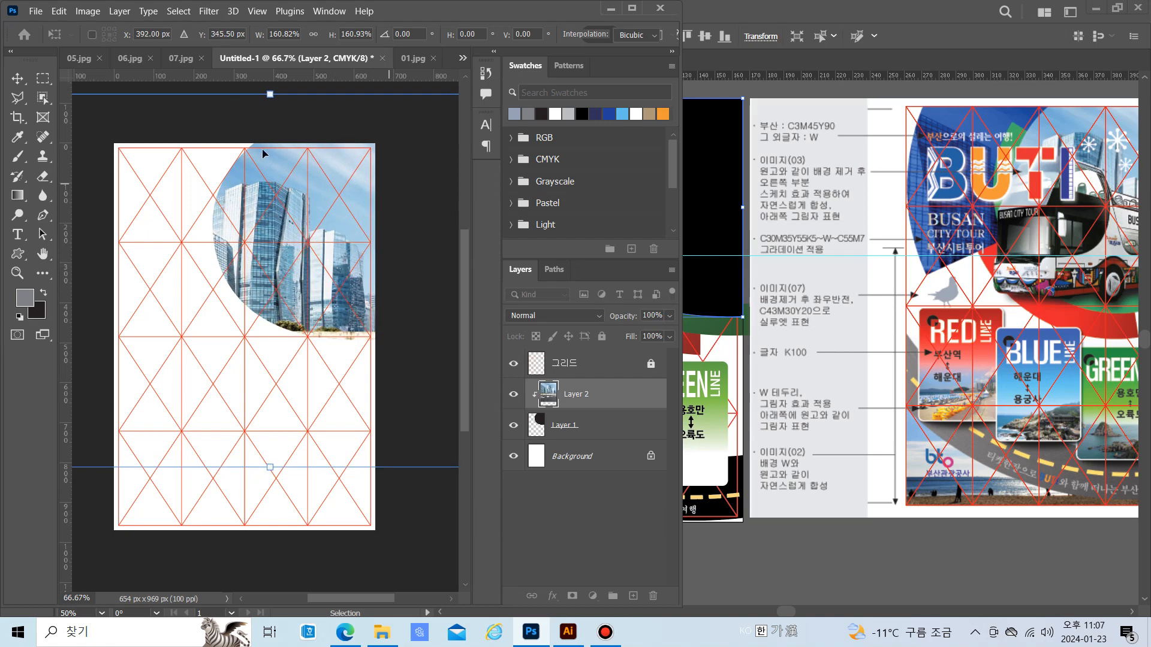
left_click_drag(243, 375, 337, 408)
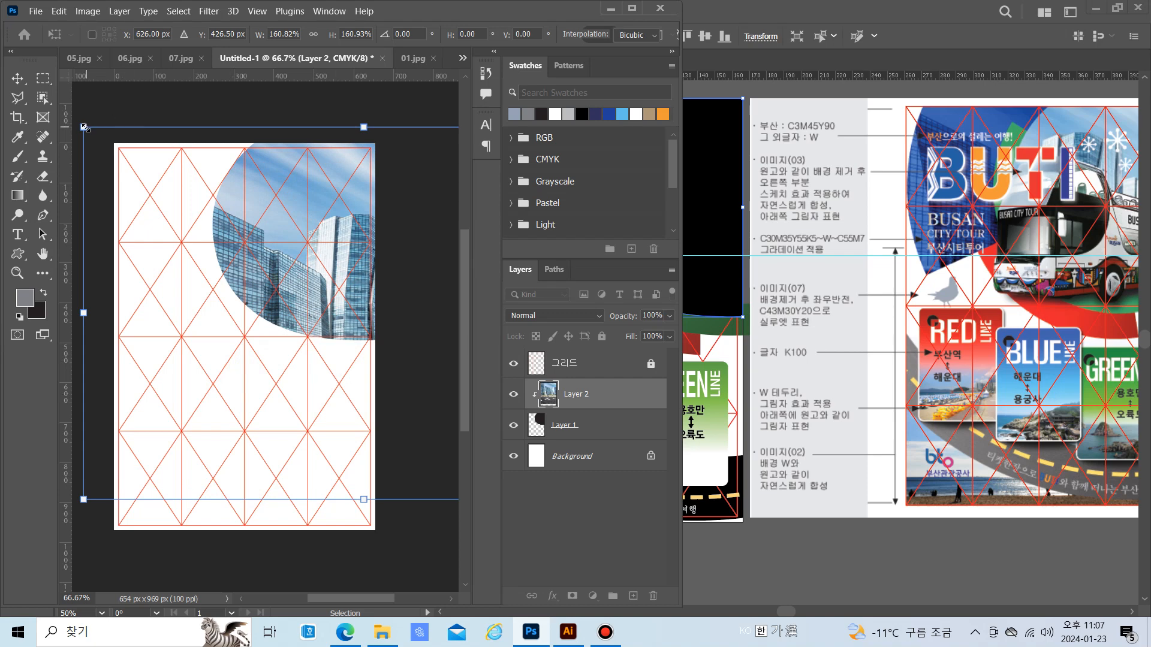
left_click_drag(85, 126, 158, 176)
left_click_drag(194, 211, 89, 133)
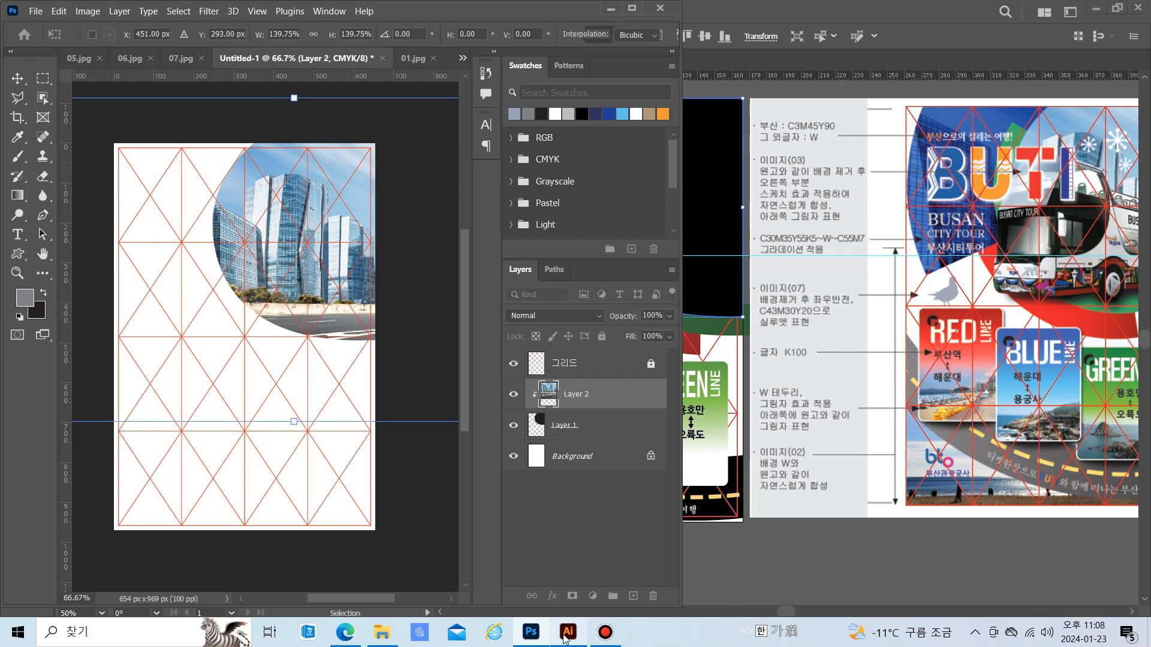
Check the PDF brief, copy the grey curved shape from the Illustrator poster and paste it as pixels into the Photoshop document
left_click(756, 569)
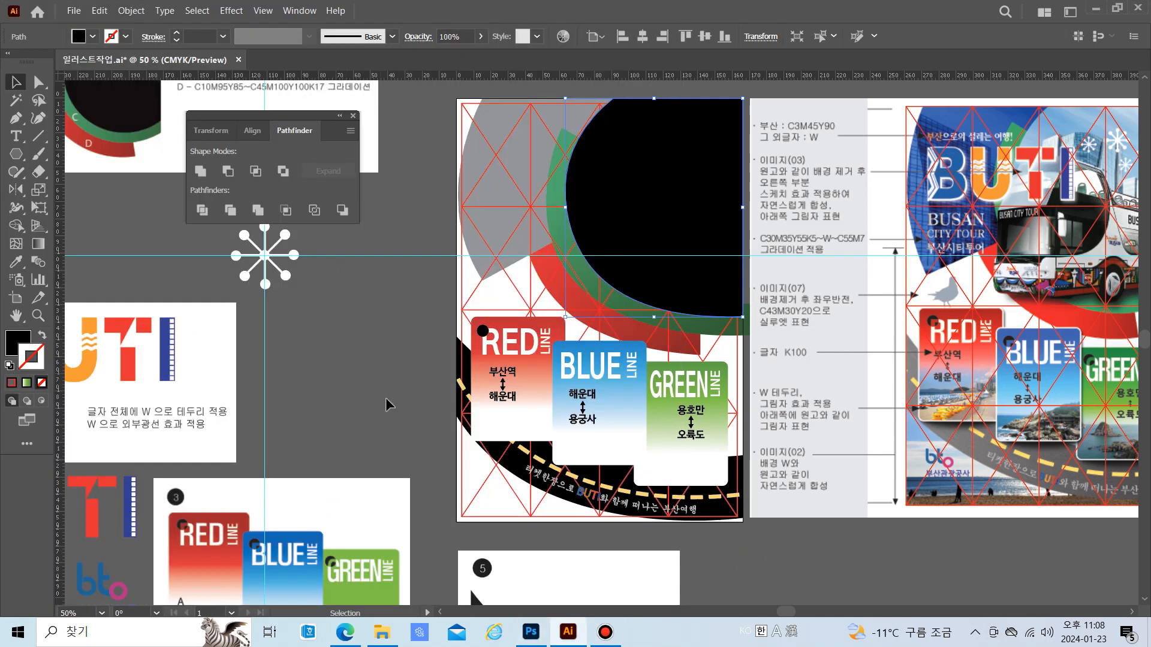
left_click(377, 633)
left_click(345, 632)
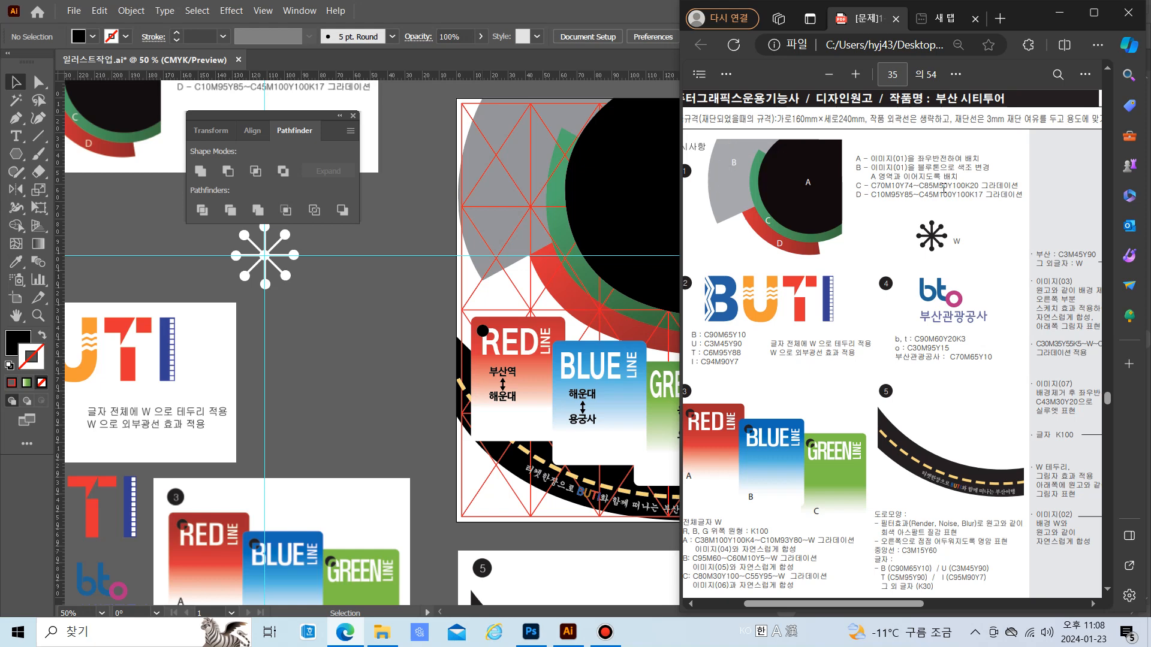
left_click(514, 188)
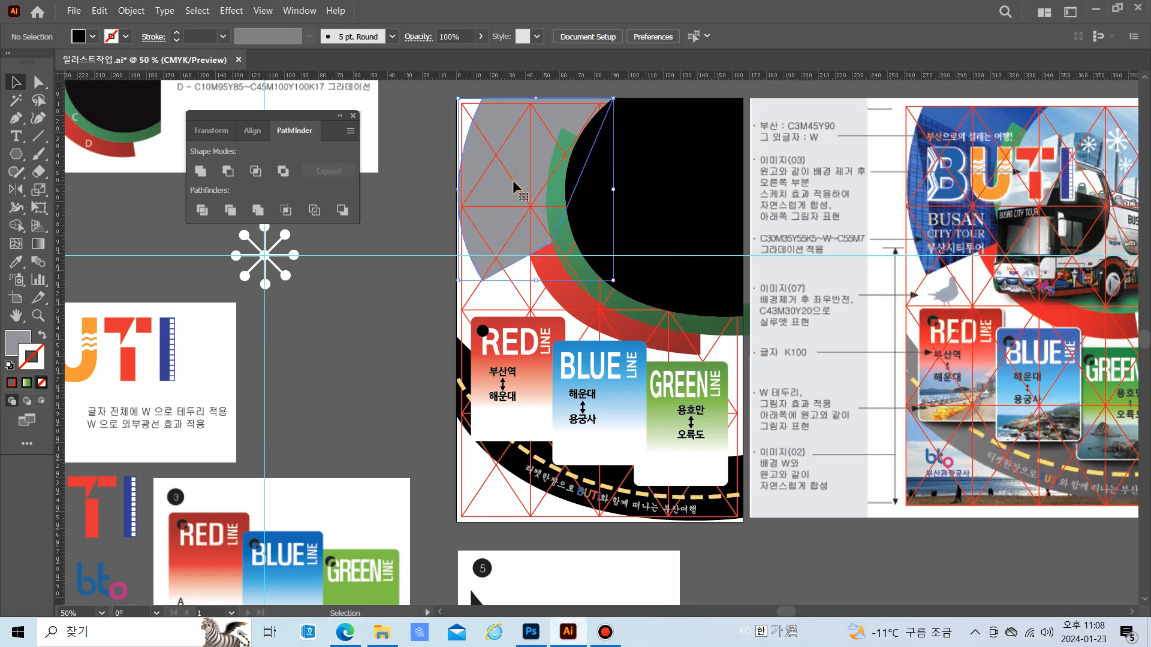
left_click(531, 633)
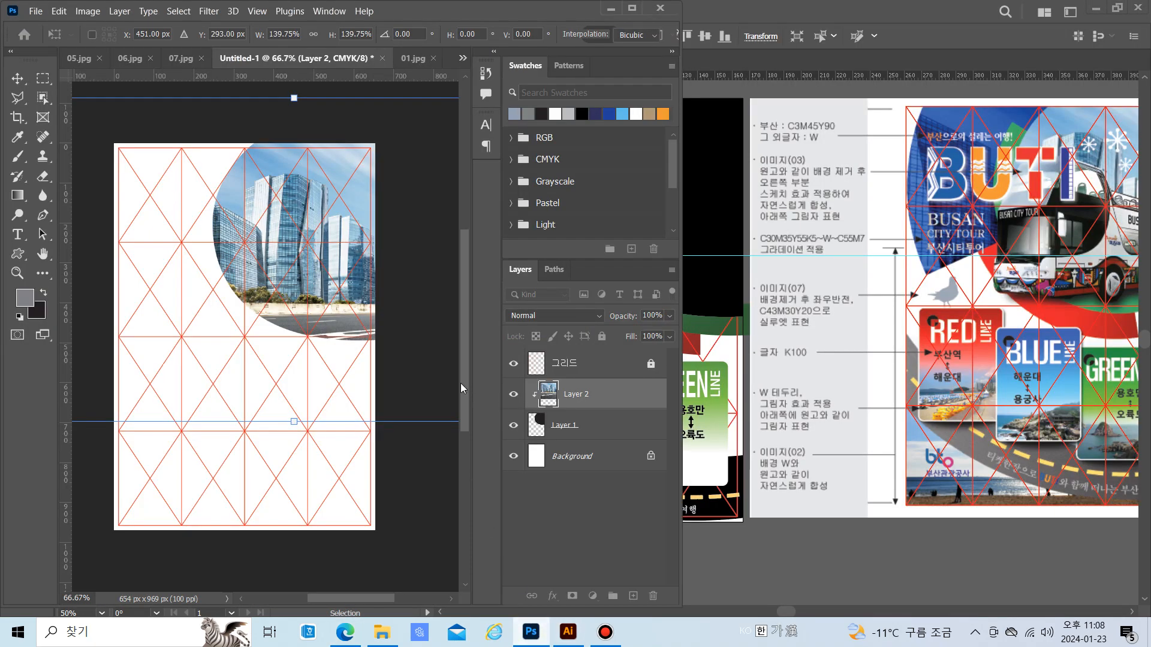
key("Return")
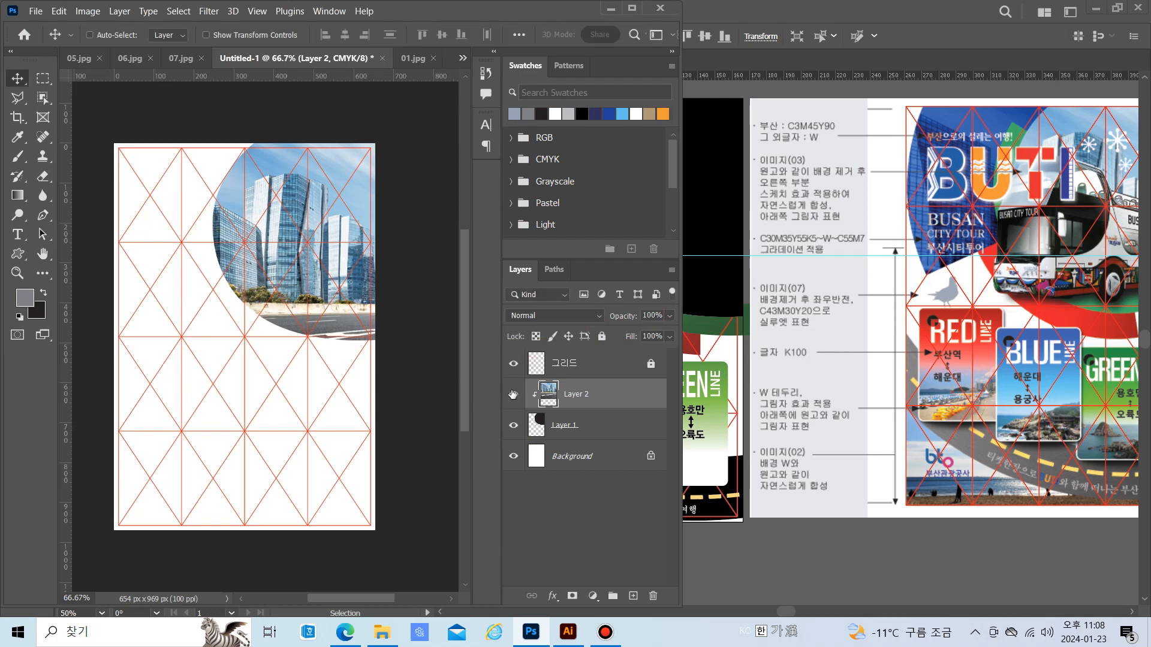
key("ctrl+v")
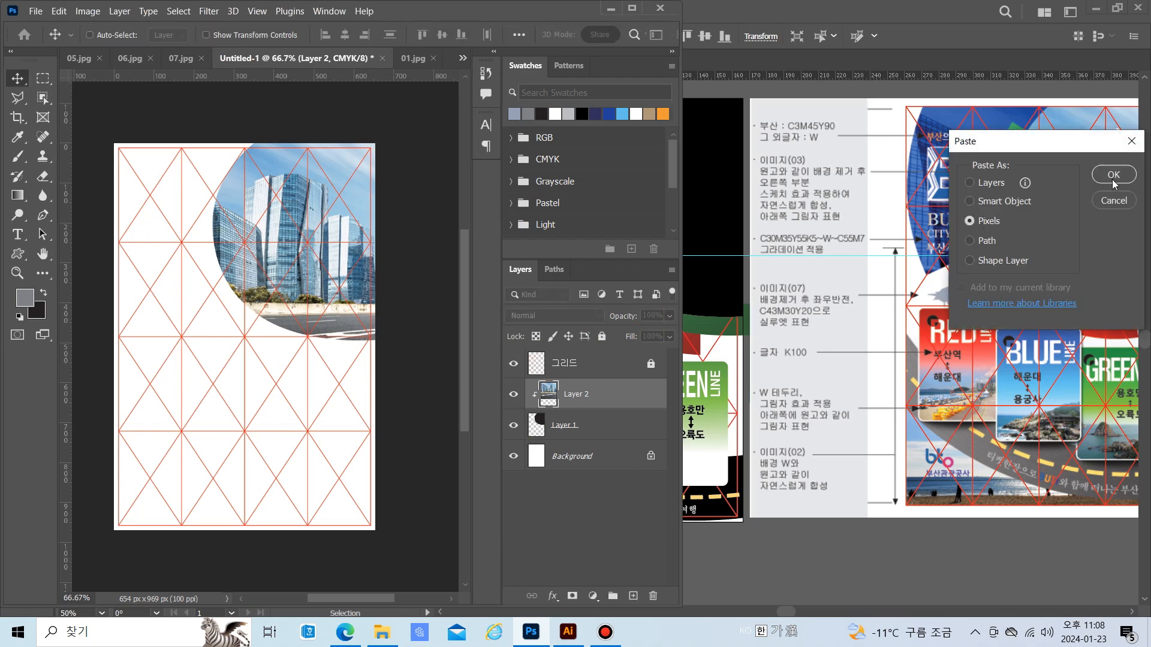
left_click(1113, 175)
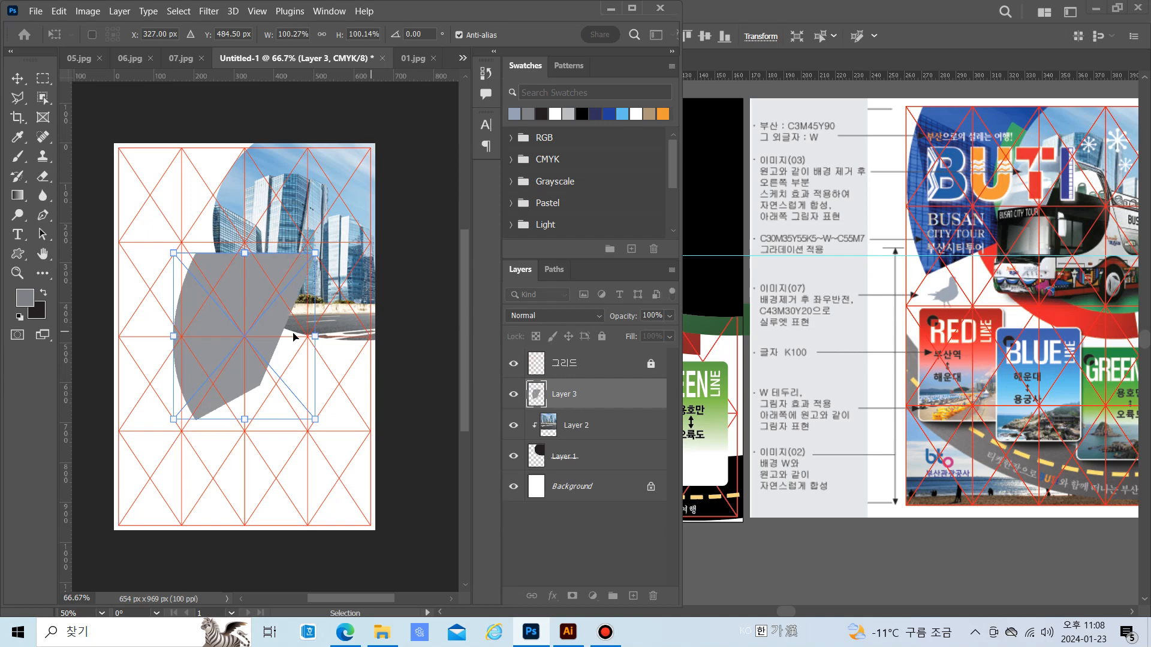
Place the grey shape in the canvas's upper-left corner beside the city photo and move its layer beneath Layer 1
left_click_drag(255, 330, 221, 221)
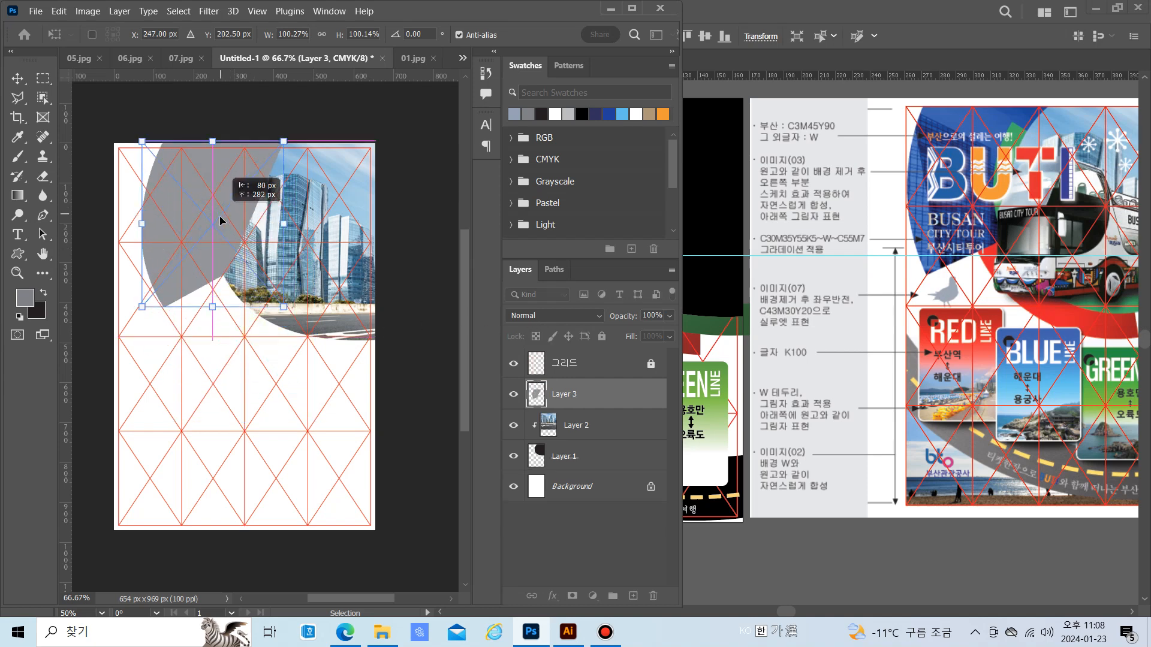
left_click_drag(606, 397, 588, 470)
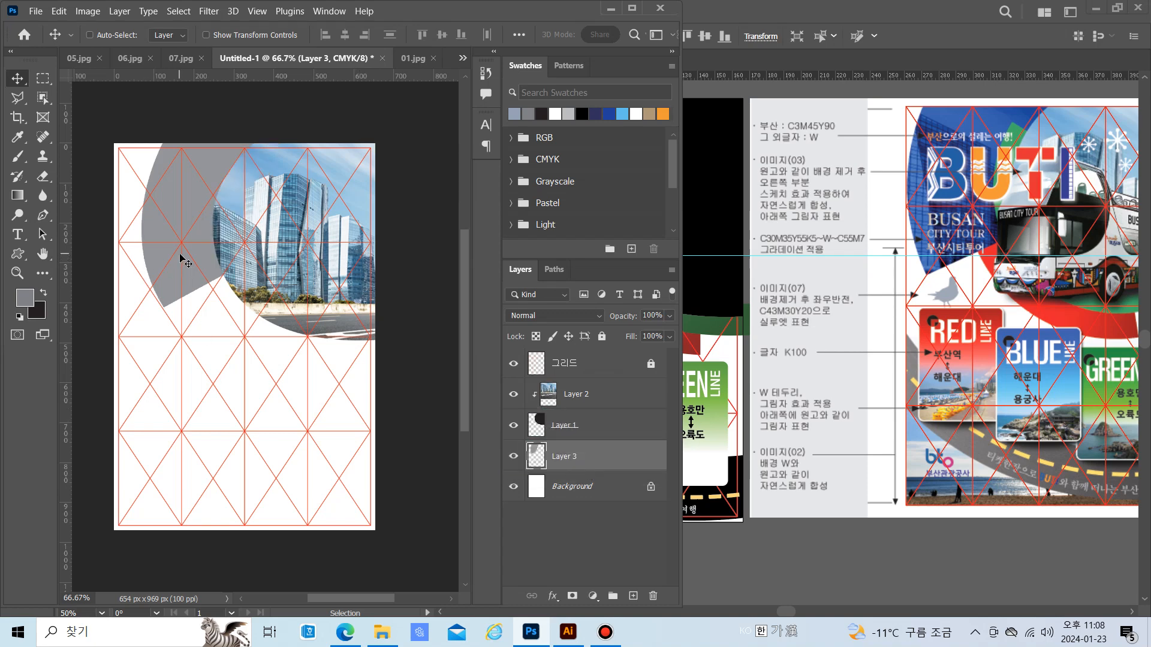
left_click_drag(181, 258, 159, 248)
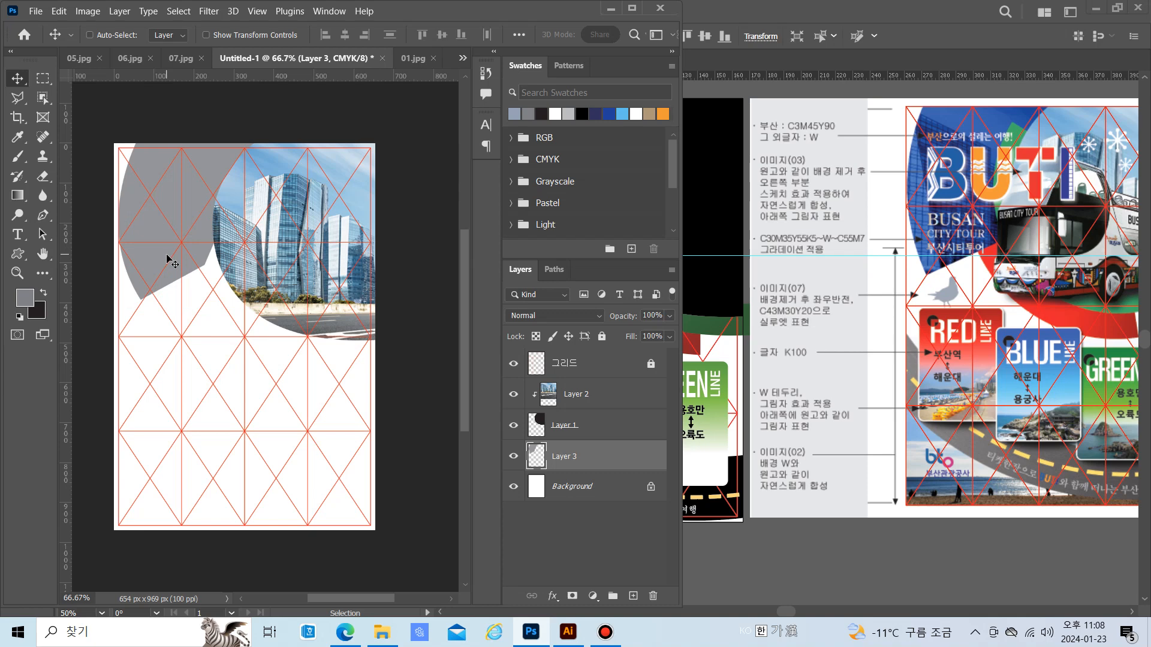
left_click_drag(171, 246, 168, 257)
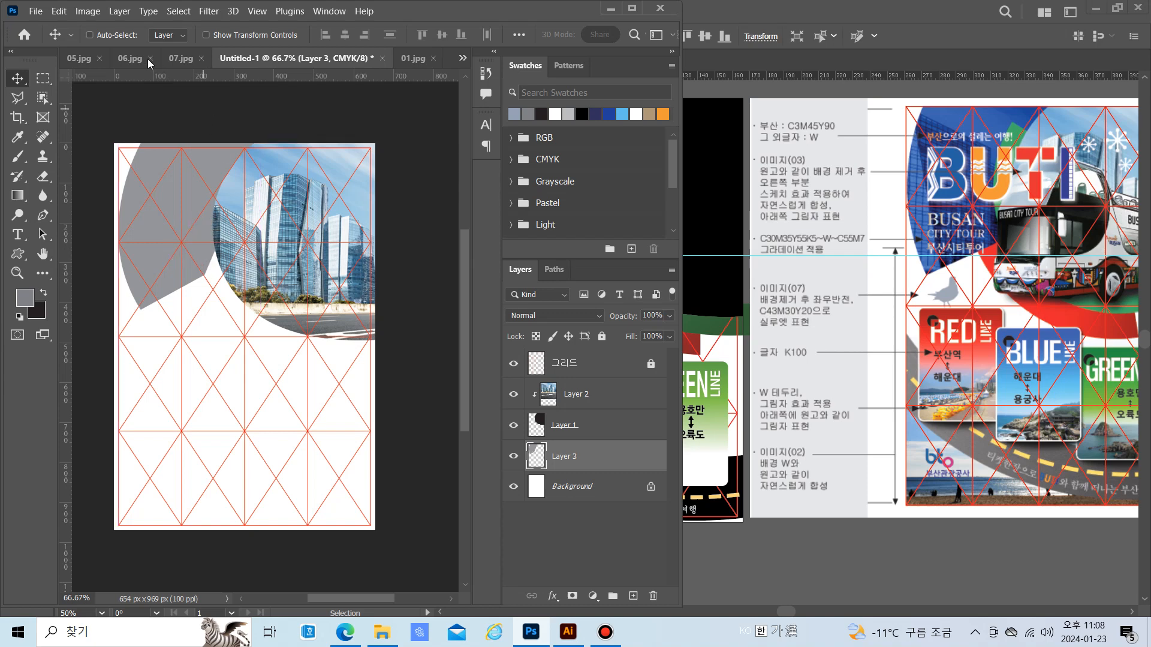
left_click(33, 12)
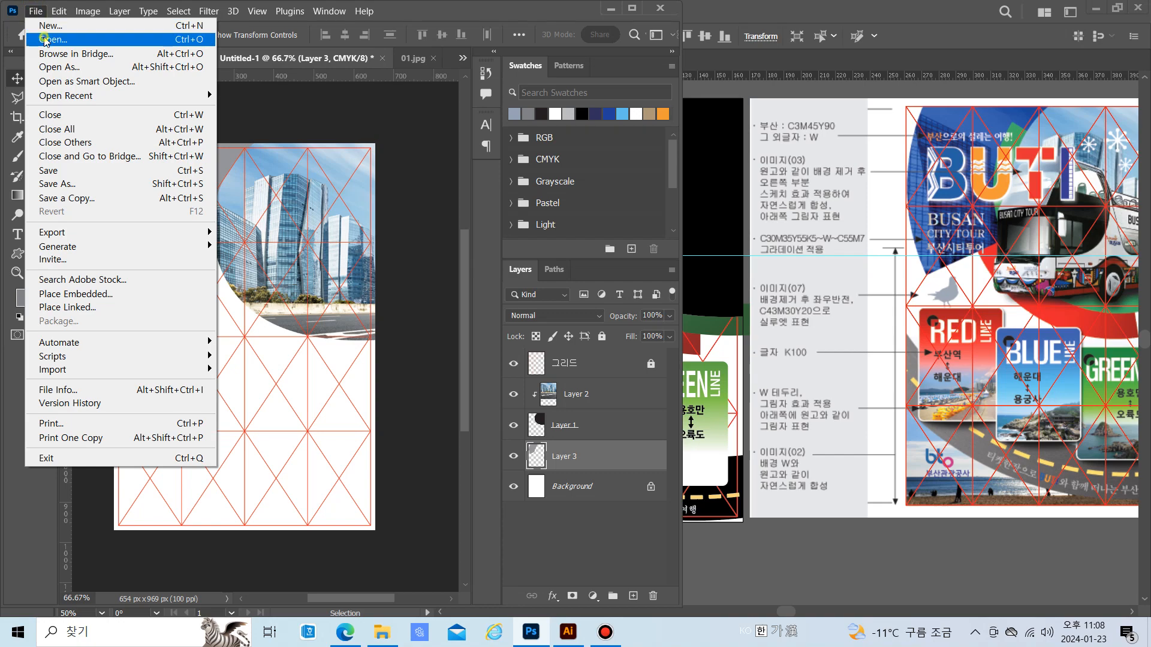
left_click(41, 37)
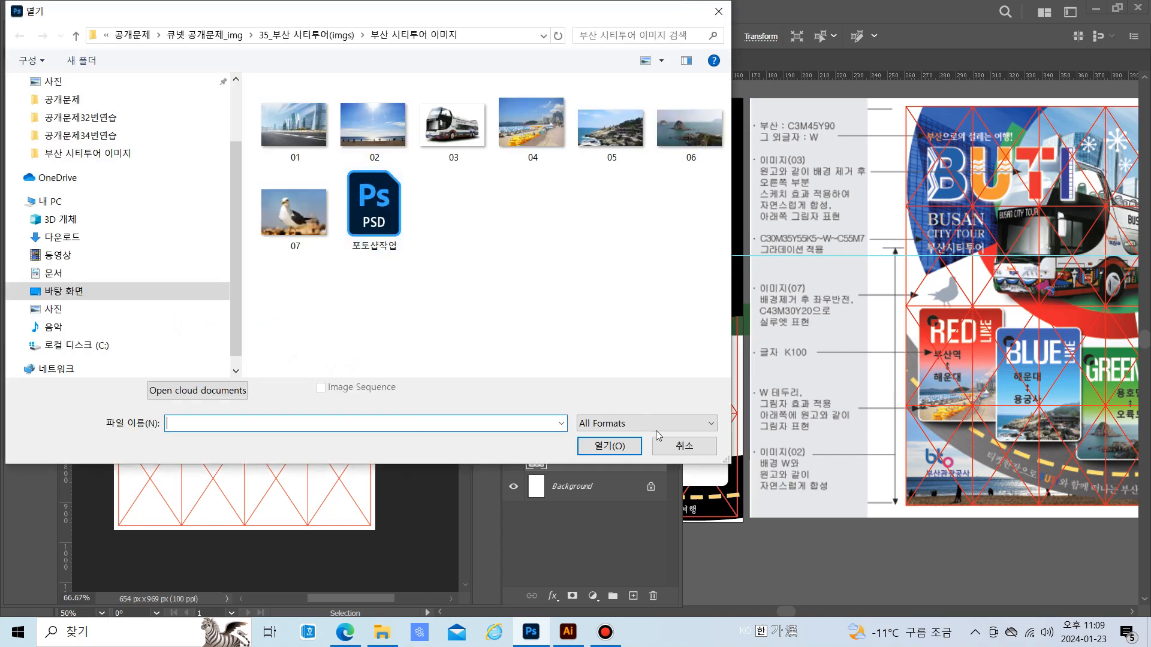
left_click(684, 448)
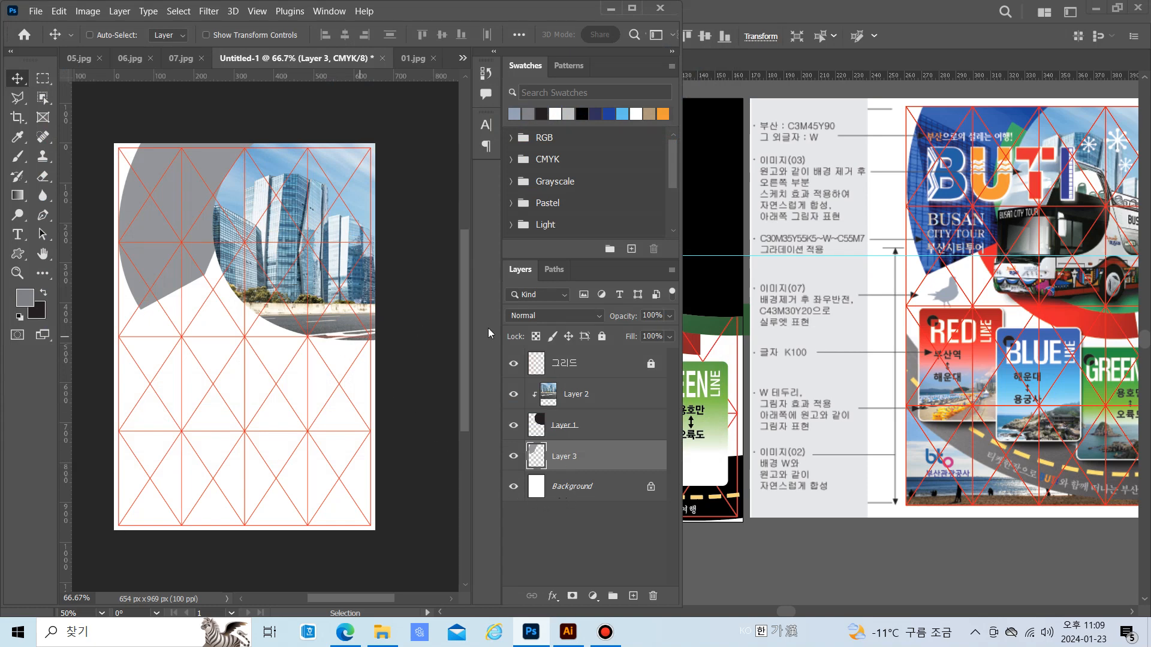
Duplicate the city photo layer beneath Layer 1, clip the copy to the grey shape and shift its buildings slightly down and left
left_click(582, 399)
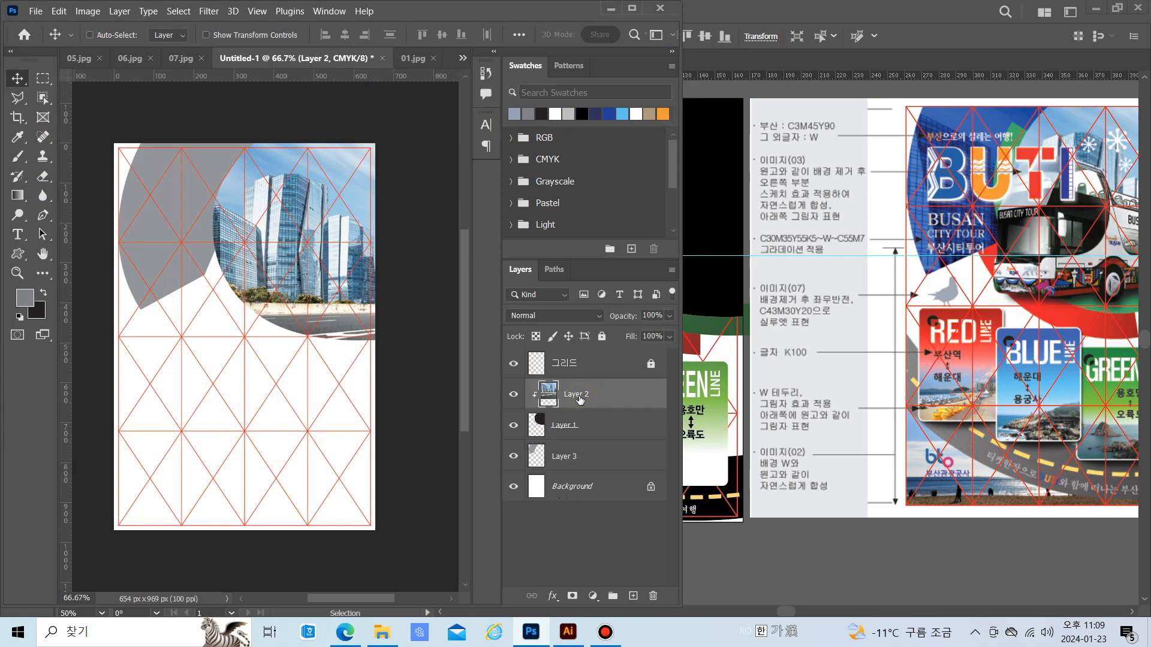
key("ctrl+j")
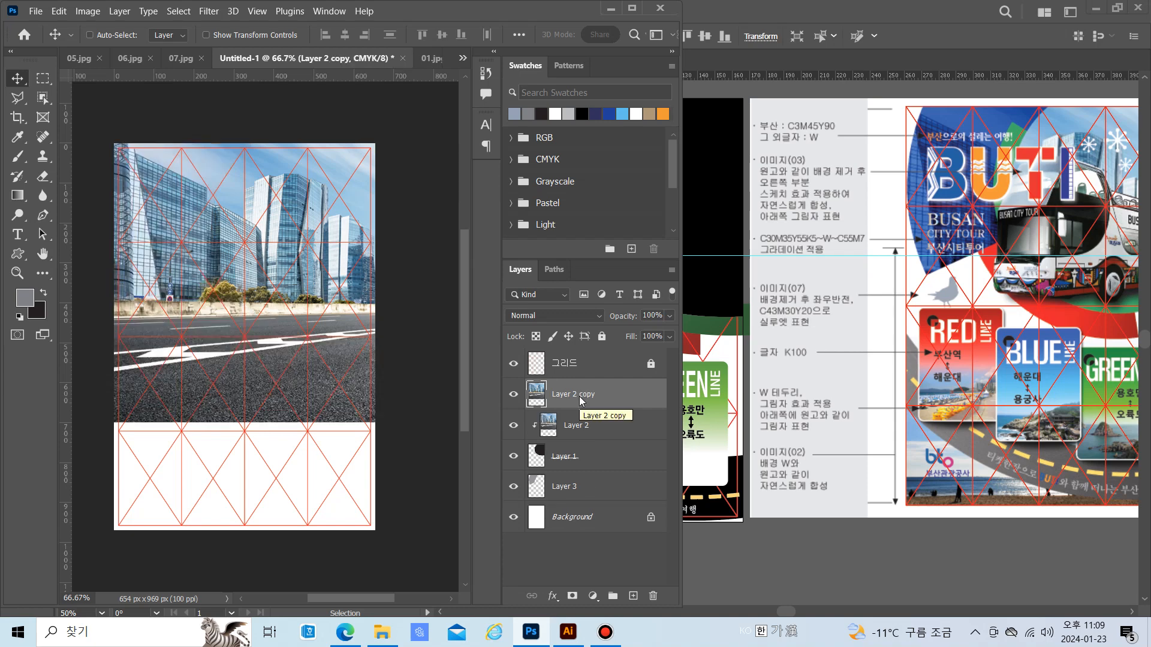
left_click_drag(580, 399, 575, 456)
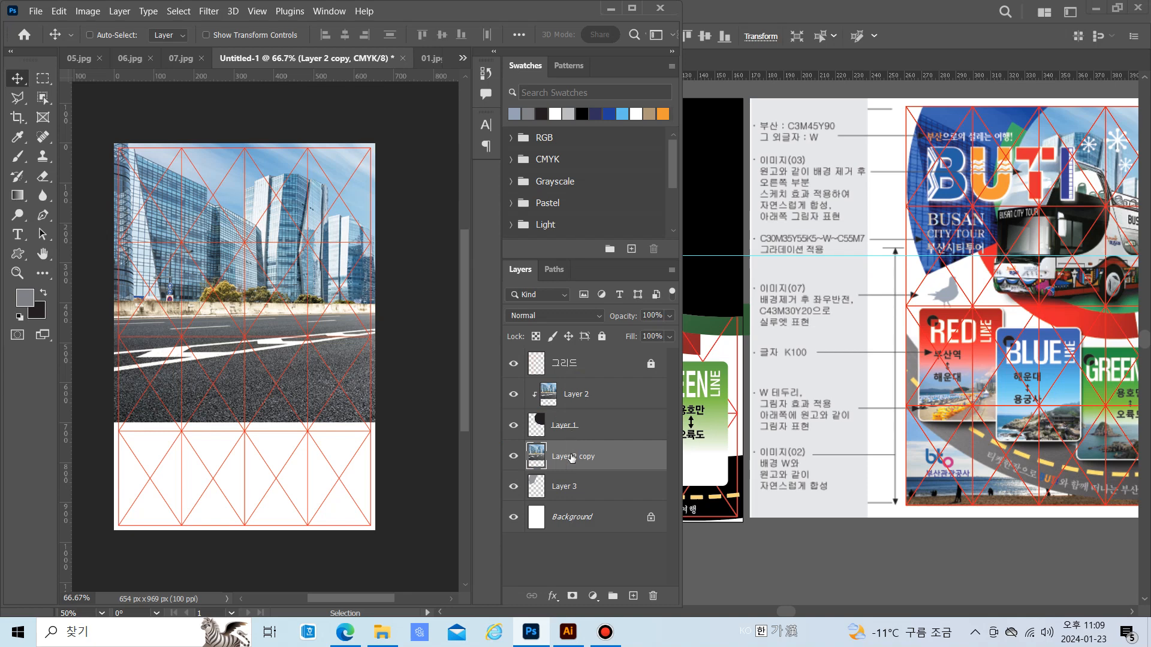
right_click(571, 458)
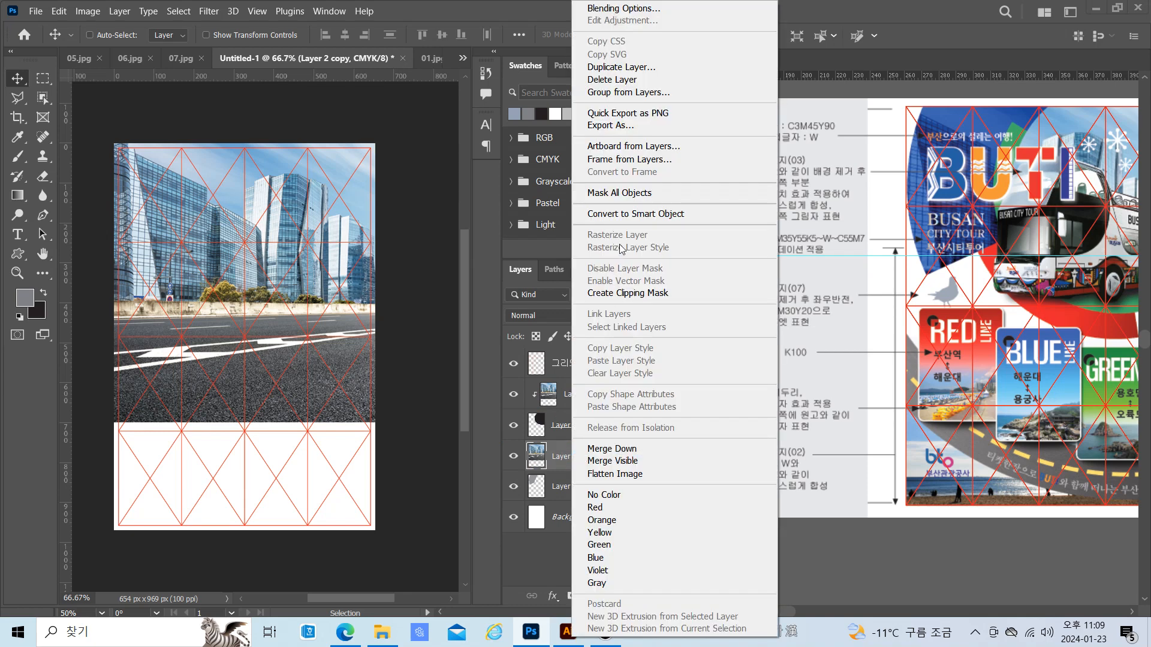
left_click(618, 292)
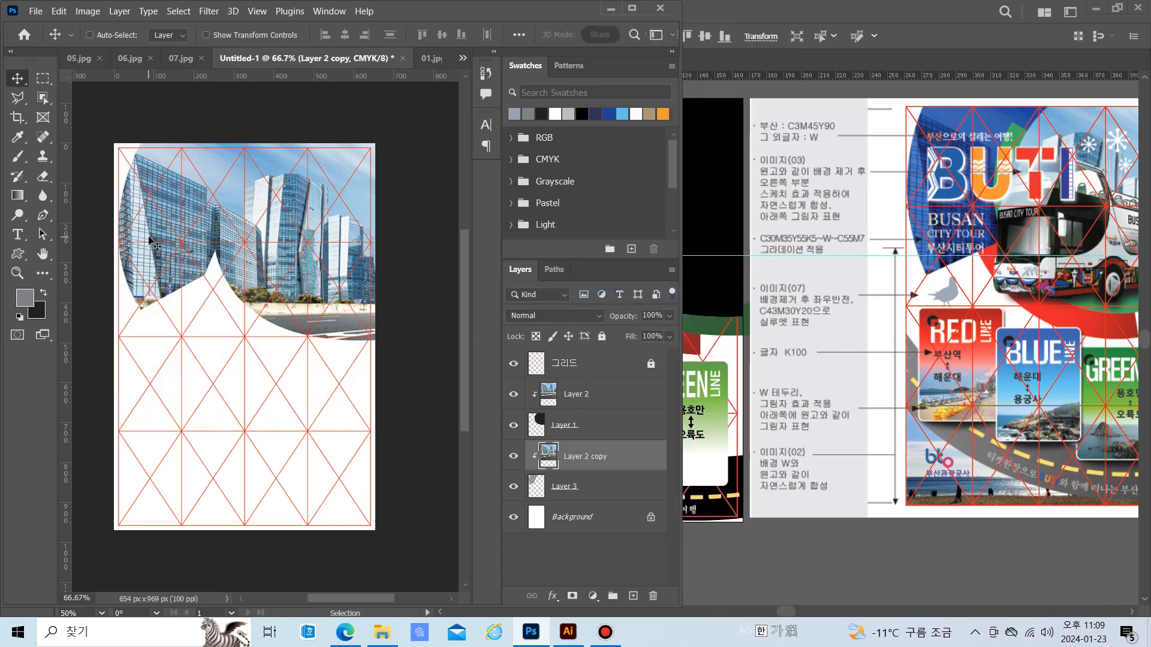
left_click_drag(148, 233, 145, 241)
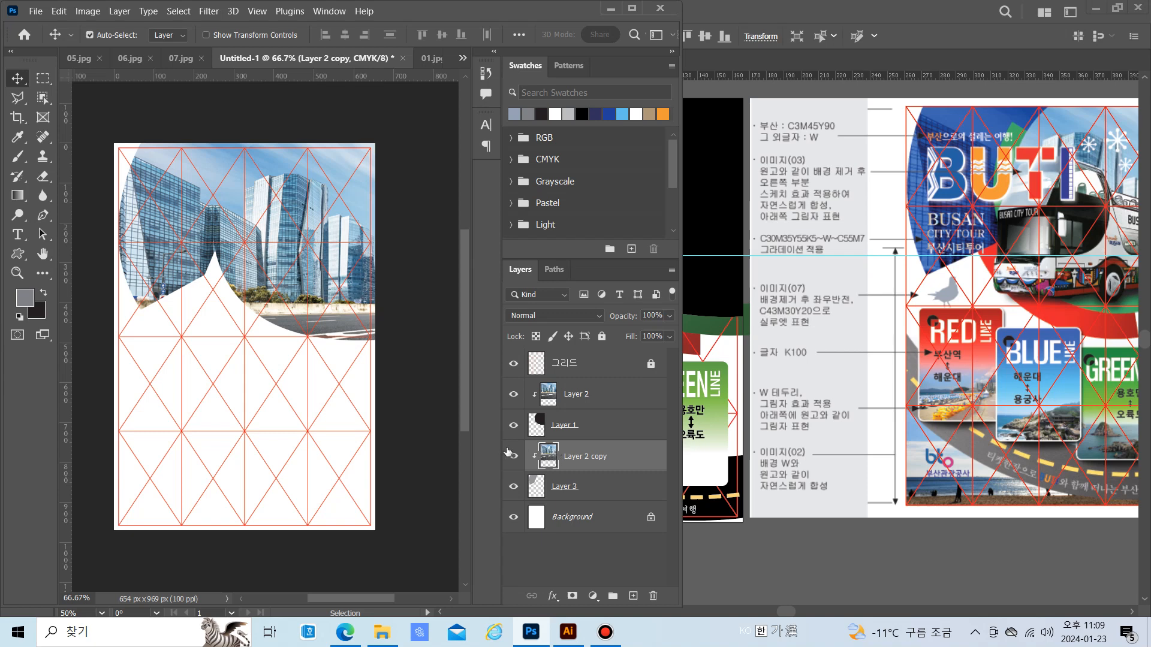
Colorize the copied city photo deep blue using Hue/Saturation with hue 222, saturation 98 and lightness -31
key("ctrl+u")
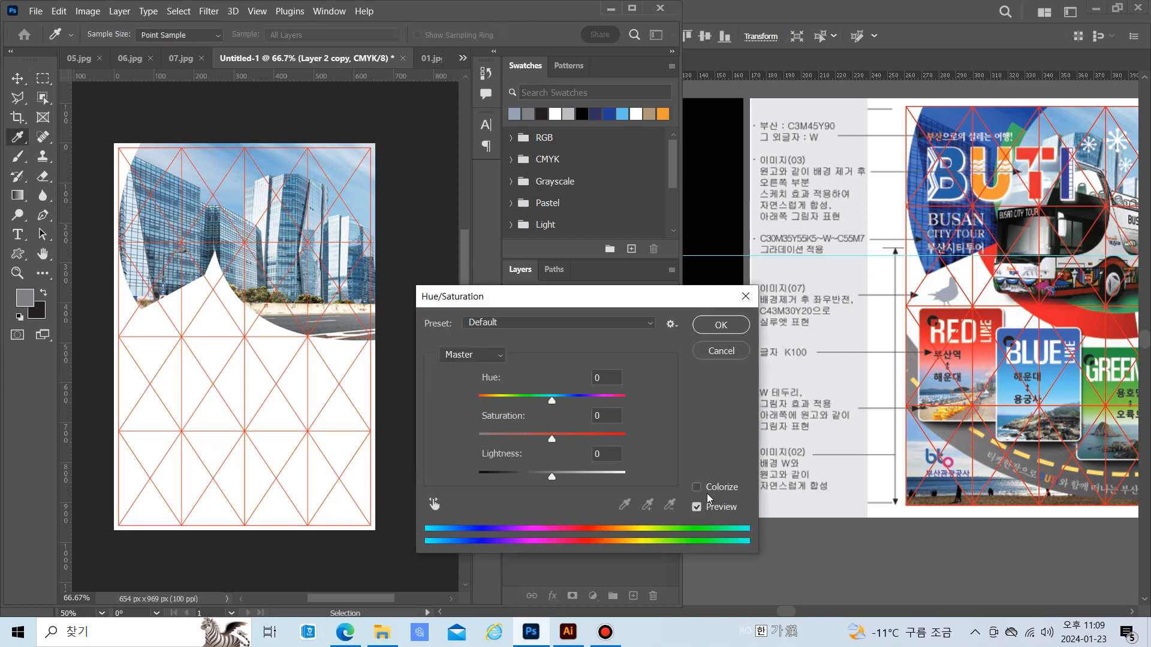
left_click(696, 488)
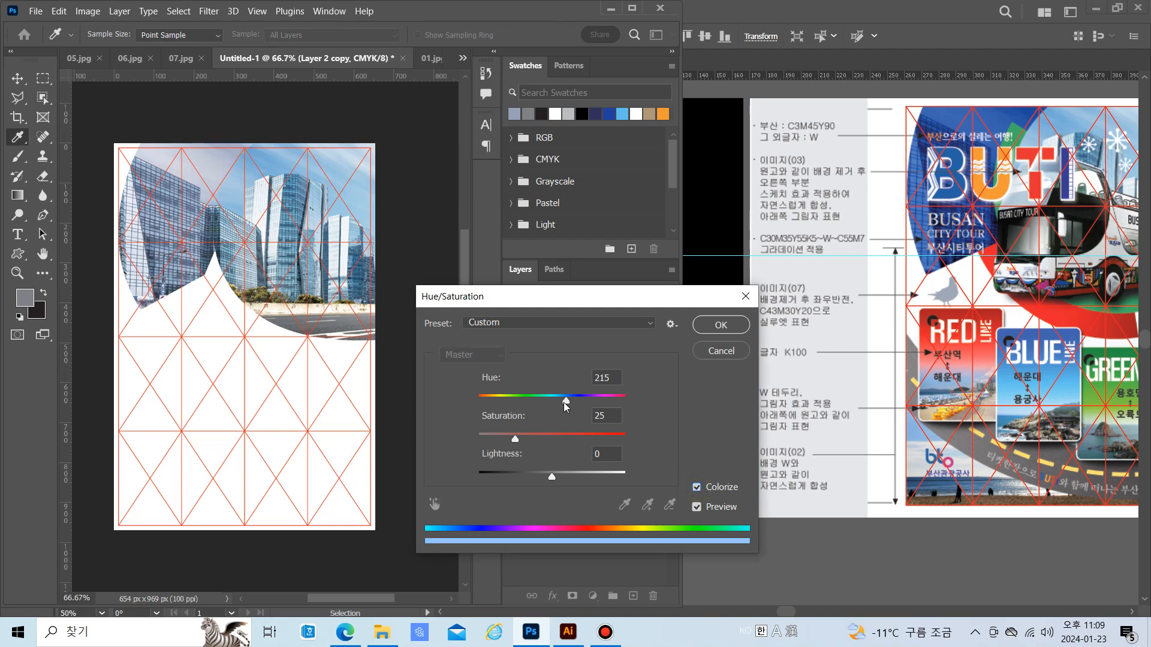
left_click_drag(566, 401, 579, 400)
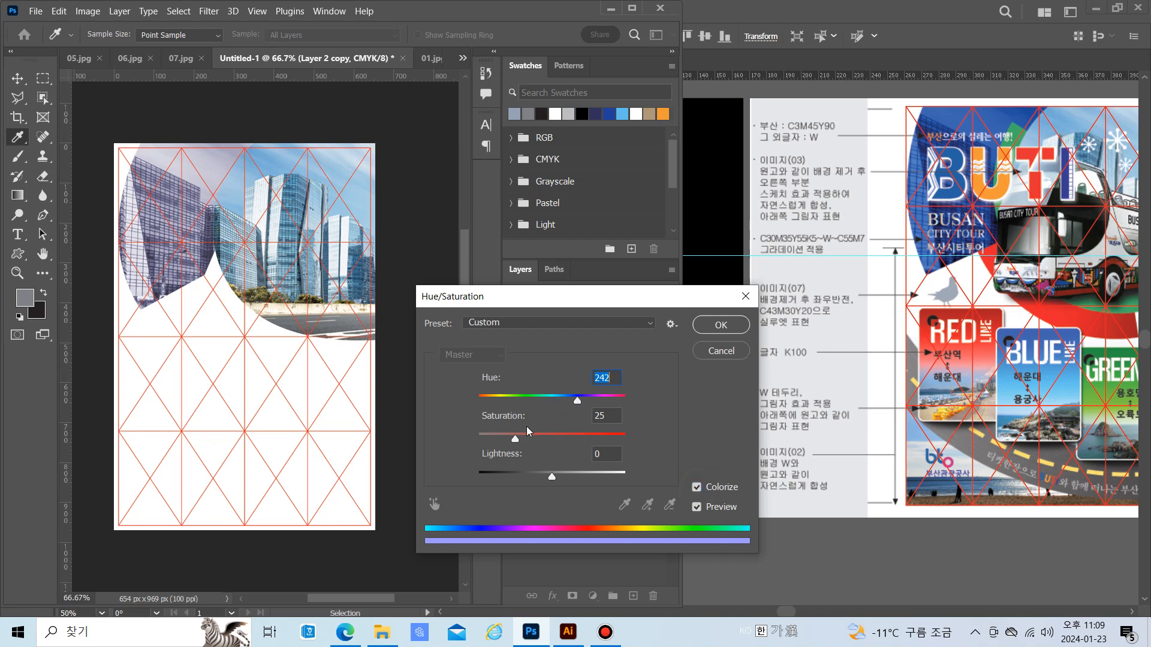
left_click_drag(516, 441, 600, 440)
mouse_move(551, 475)
left_mouse_down()
mouse_move(583, 477)
mouse_move(533, 469)
mouse_move(545, 468)
left_mouse_up()
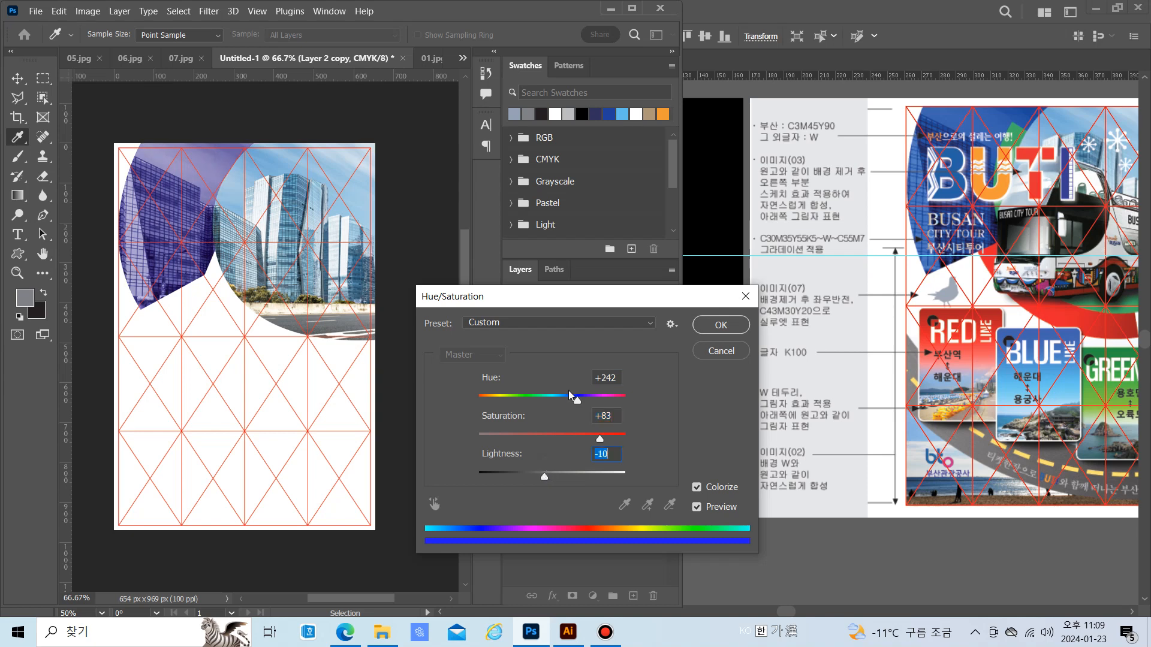
left_click_drag(576, 402, 564, 401)
left_click_drag(600, 437, 624, 443)
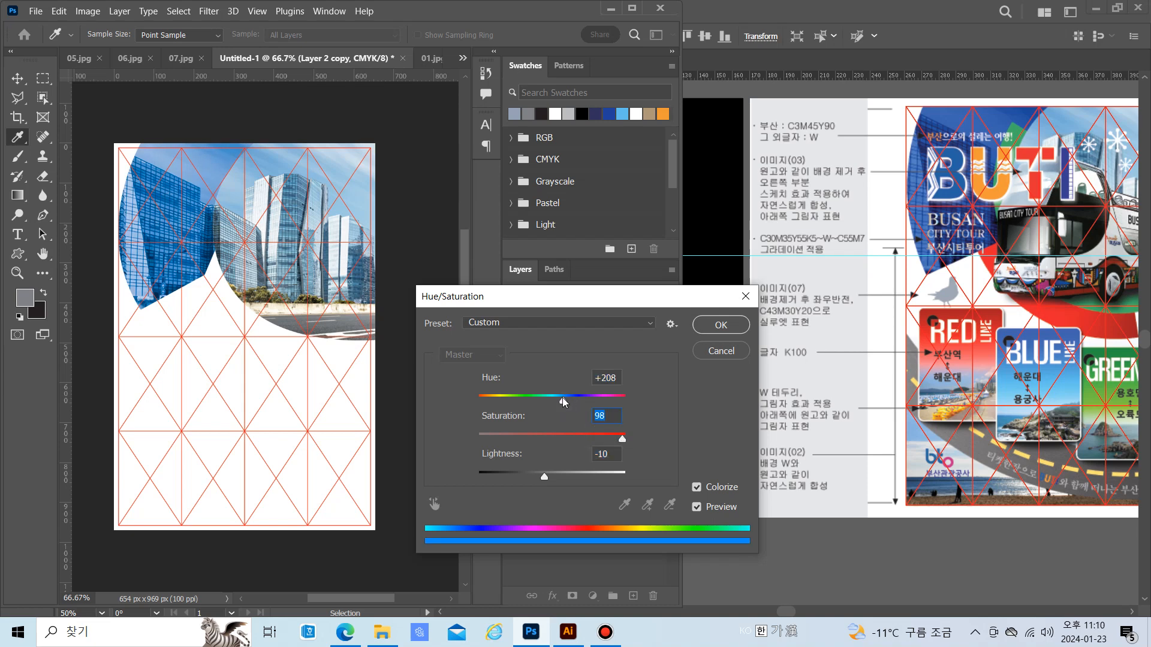
left_click_drag(563, 400, 568, 402)
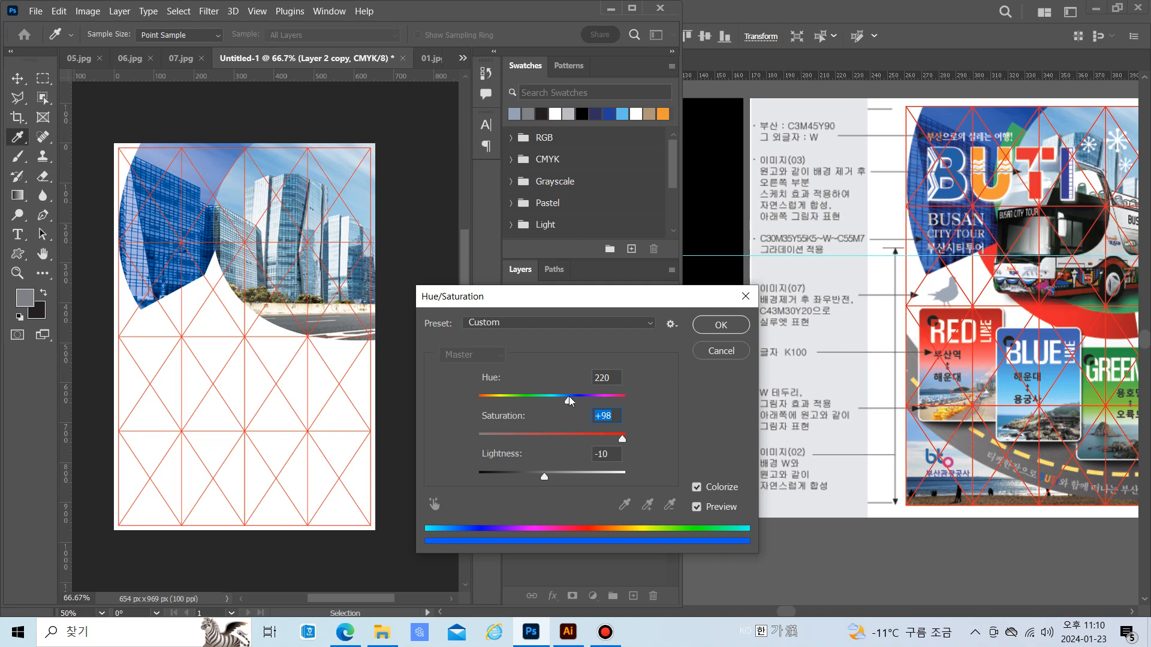
left_click_drag(570, 401, 572, 401)
left_click_drag(544, 476, 531, 476)
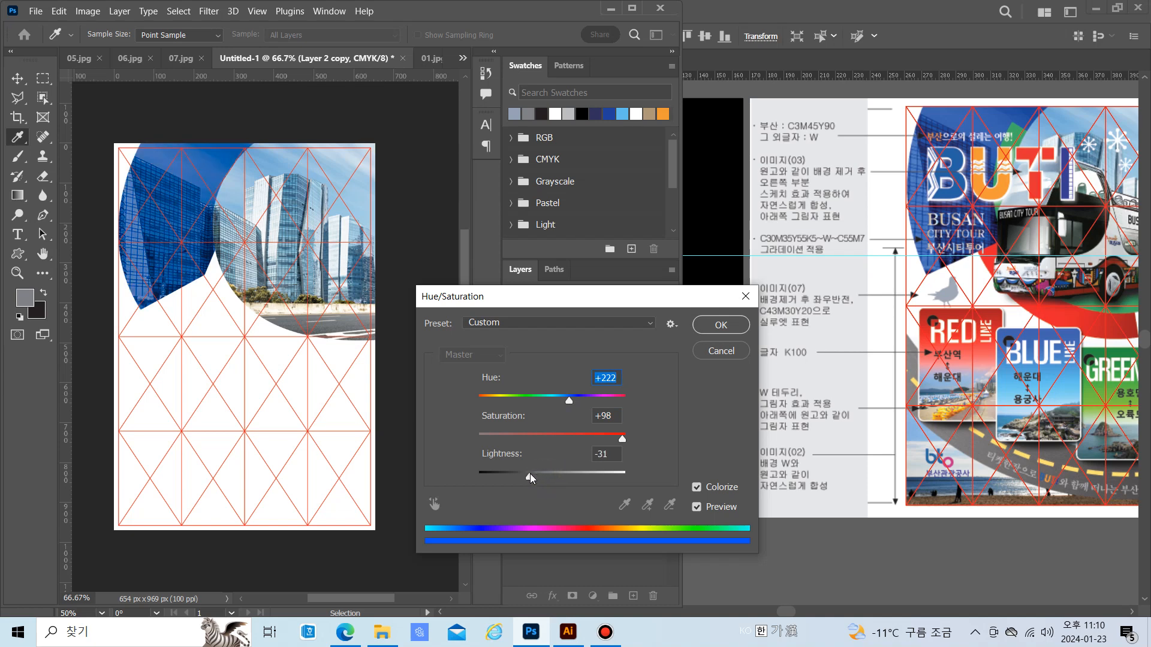
left_click(530, 473)
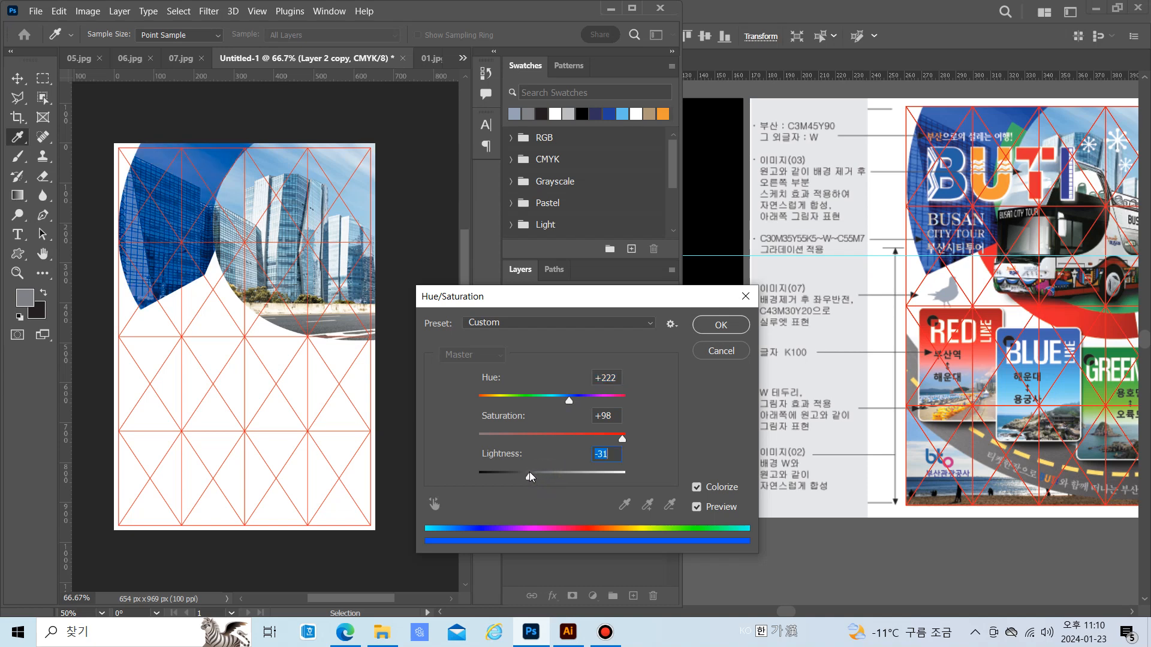
left_click(708, 326)
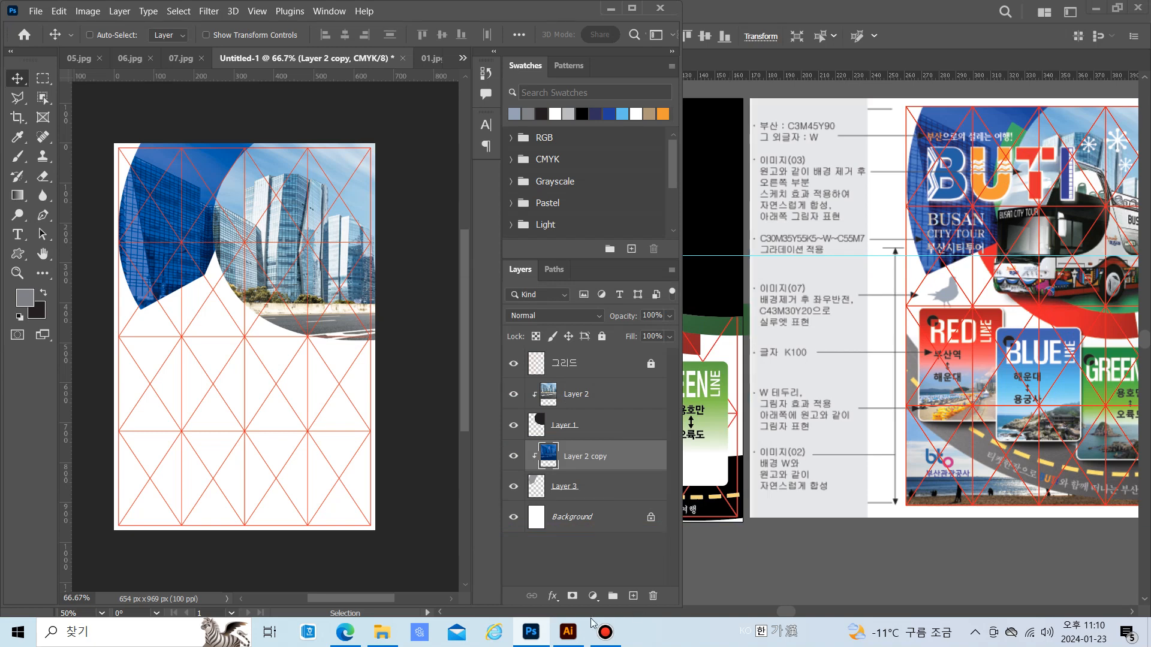
Copy the green curved band from the Illustrator poster and paste it as pixels above Layer 2 in the Photoshop document
left_click(564, 638)
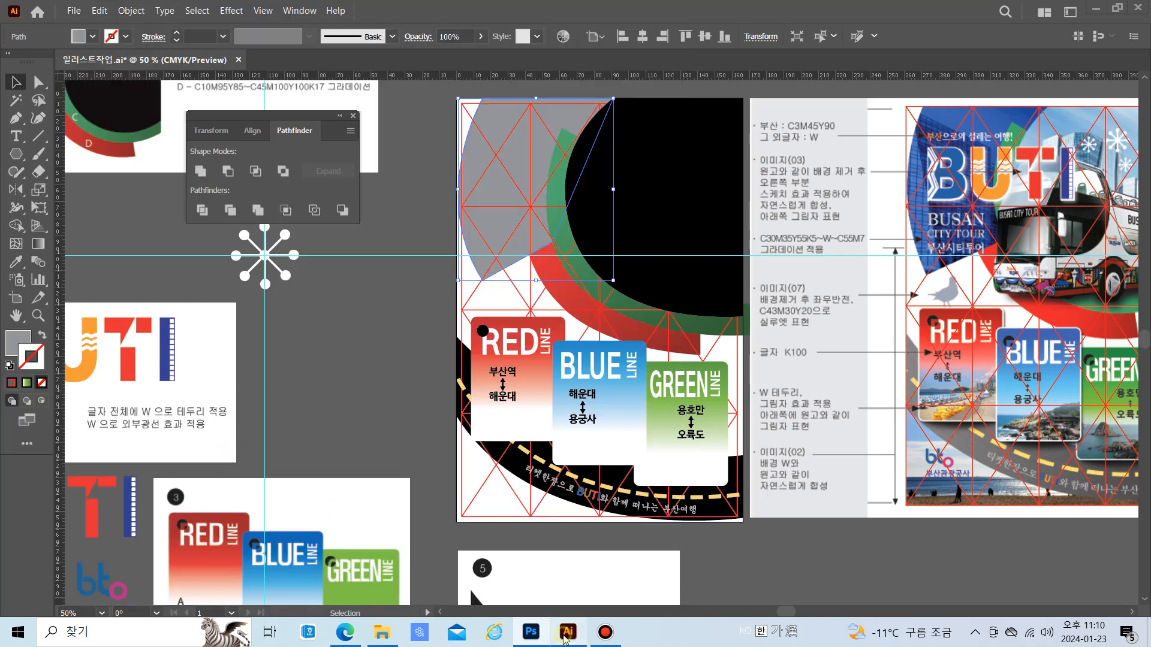
left_click(572, 270)
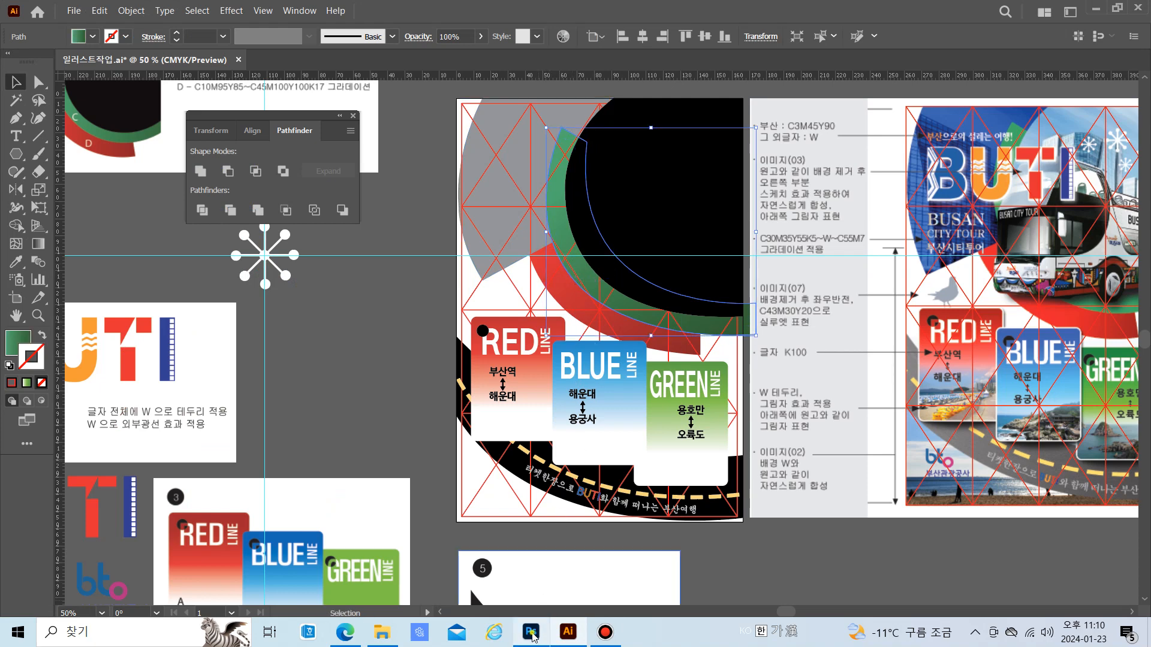
left_click(531, 633)
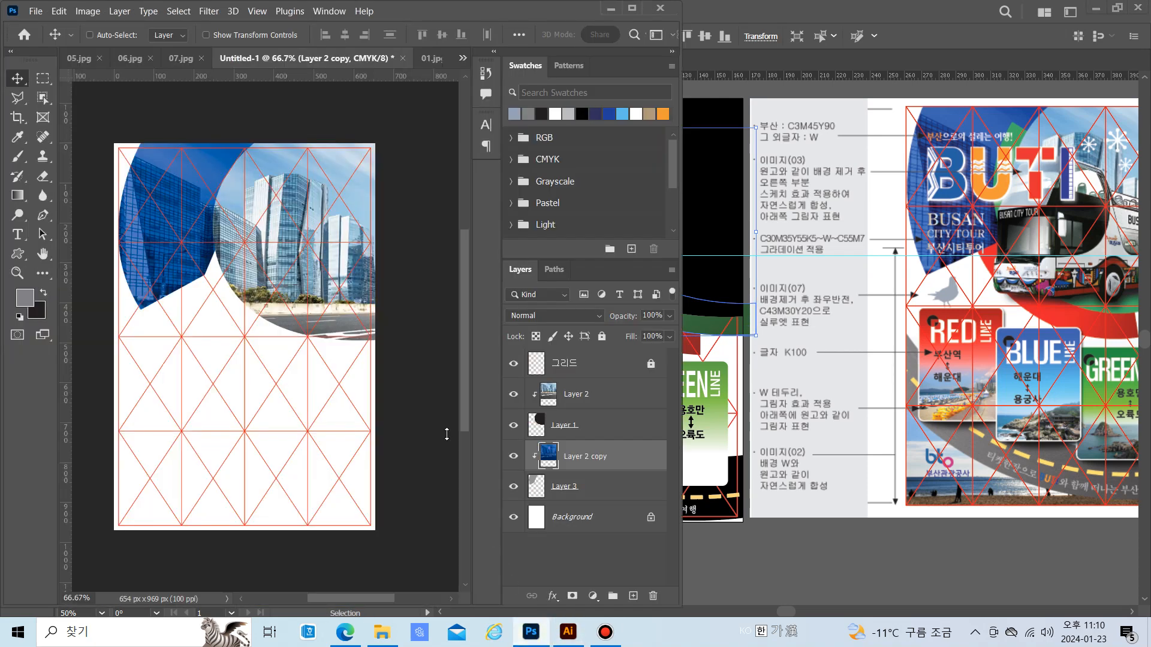
left_click(600, 395)
key("ctrl+v")
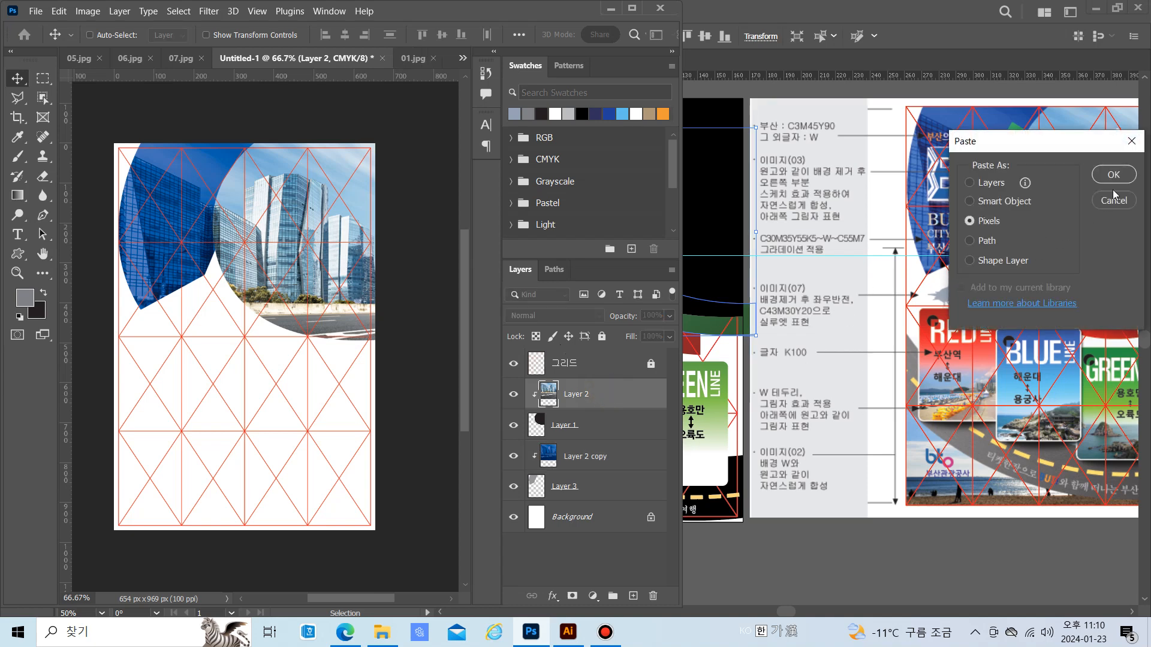
left_click(1110, 172)
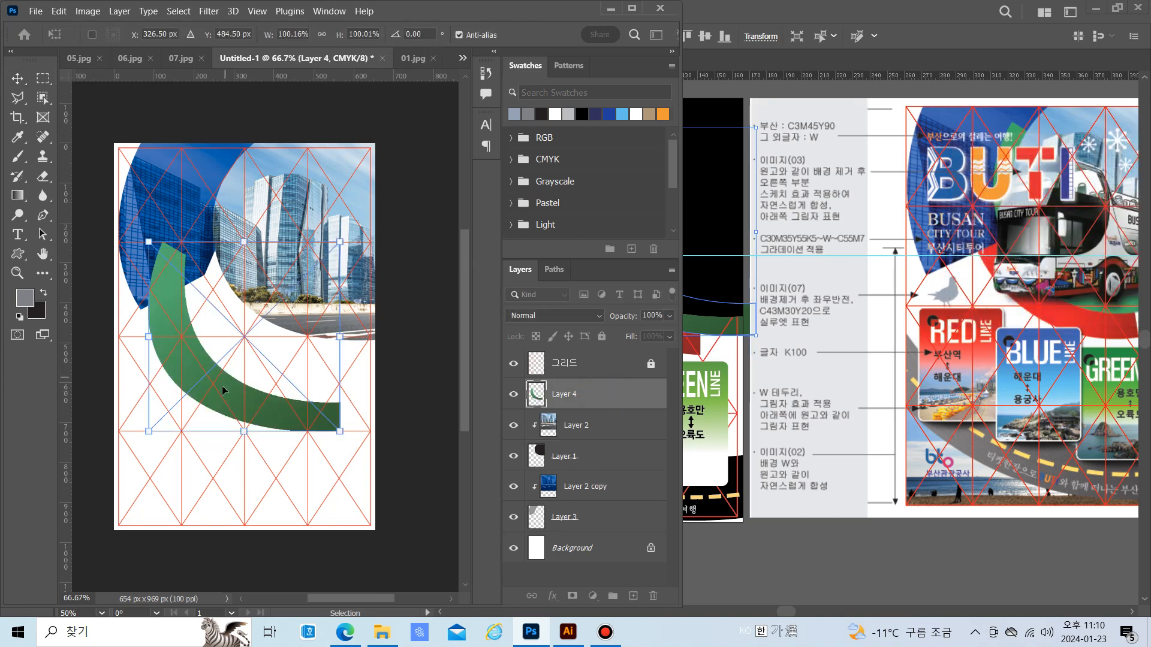
Position the green band along the lower-left curve of the city photo and stack its layer directly beneath Layer 1
left_click_drag(222, 386, 254, 310)
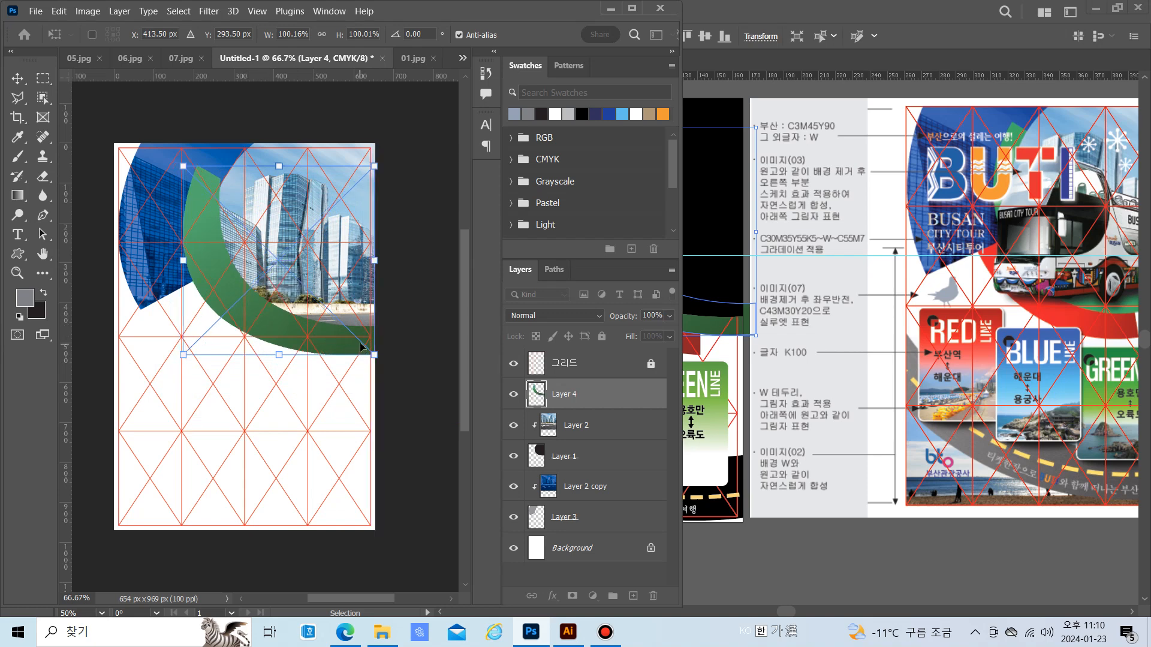
key("Return")
left_click_drag(578, 394, 566, 470)
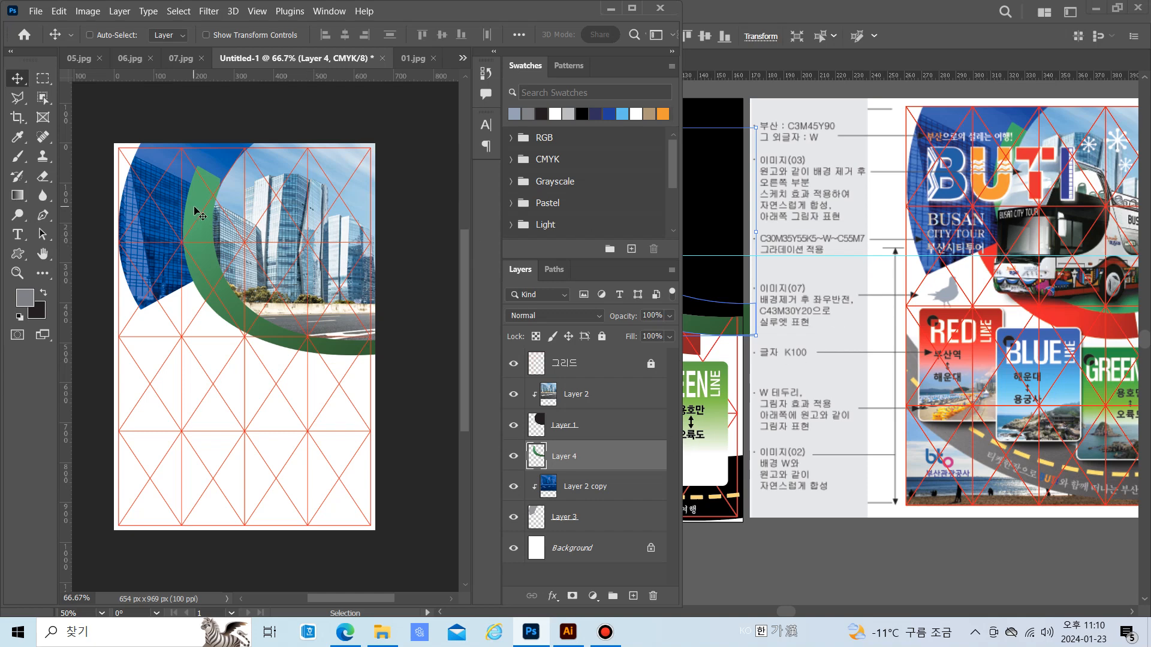
left_click_drag(191, 202, 198, 212)
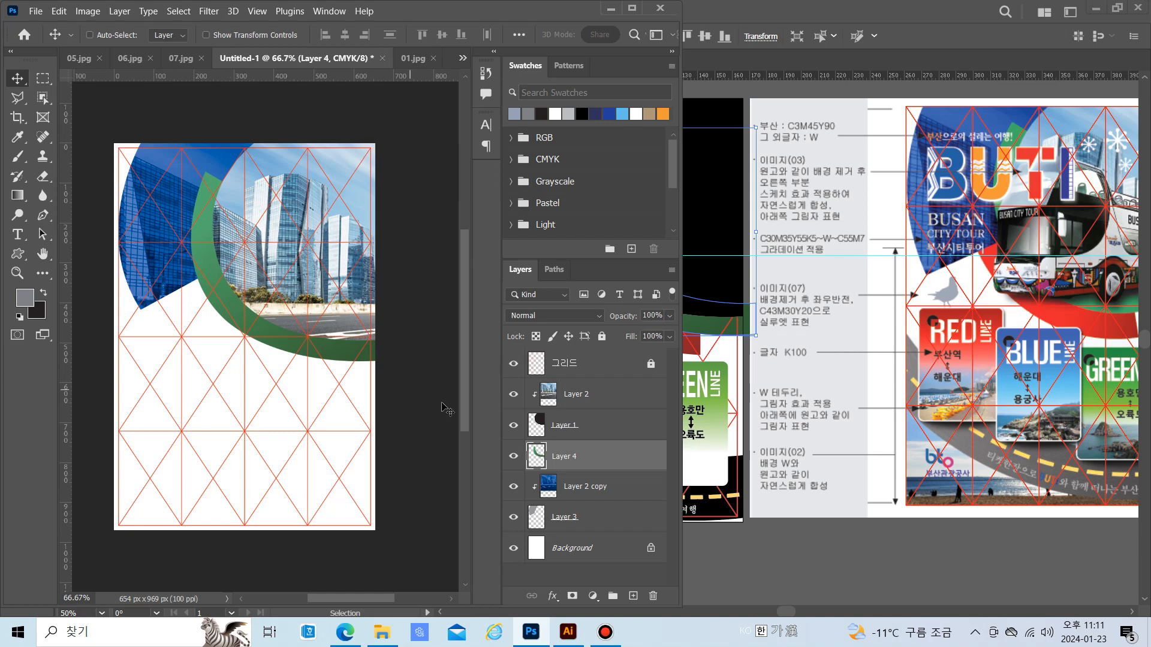
left_click_drag(585, 460, 593, 390)
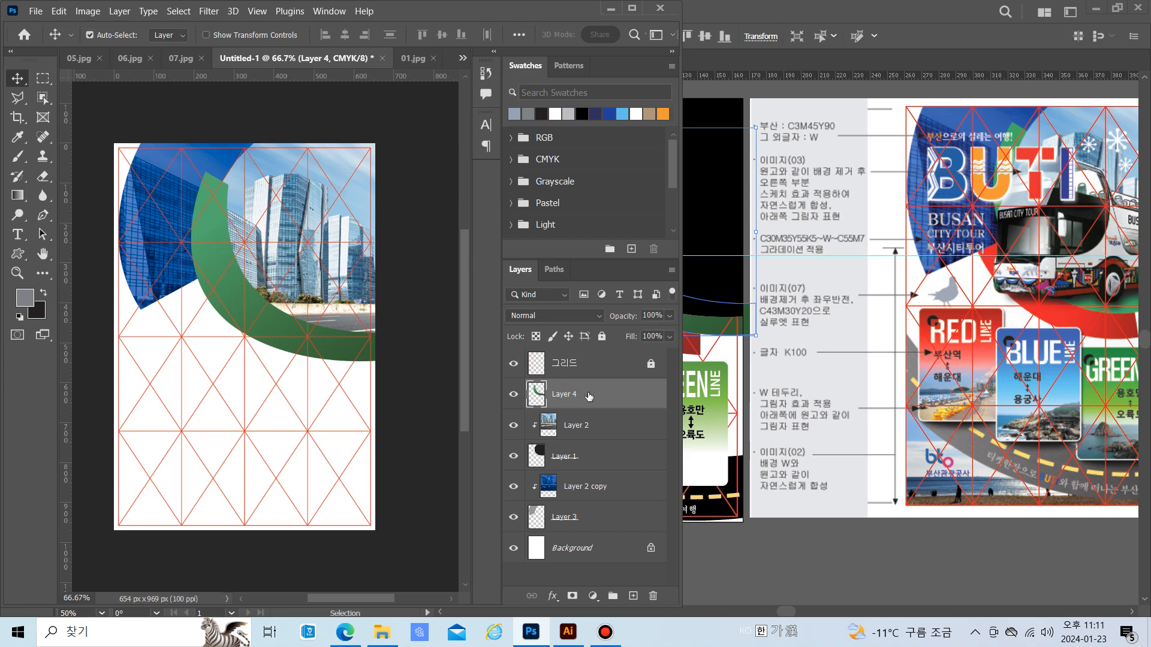
key("ctrl+z")
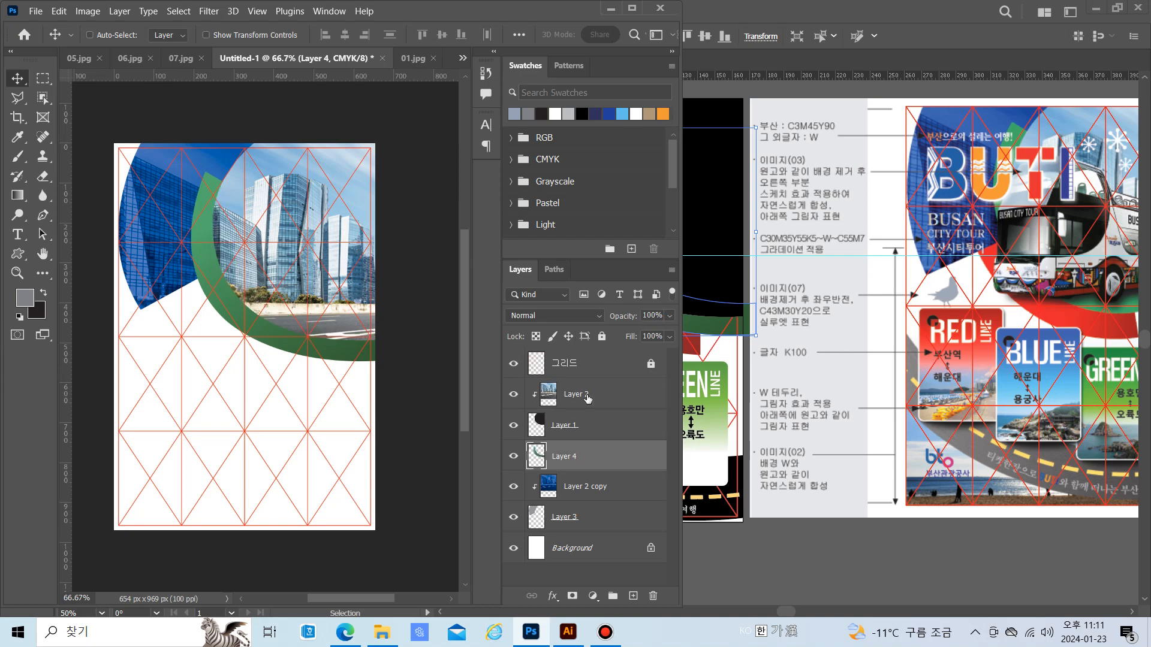
Copy the red curved band from the Illustrator poster and paste it as pixels directly above the Background layer in Photoshop
left_click(566, 639)
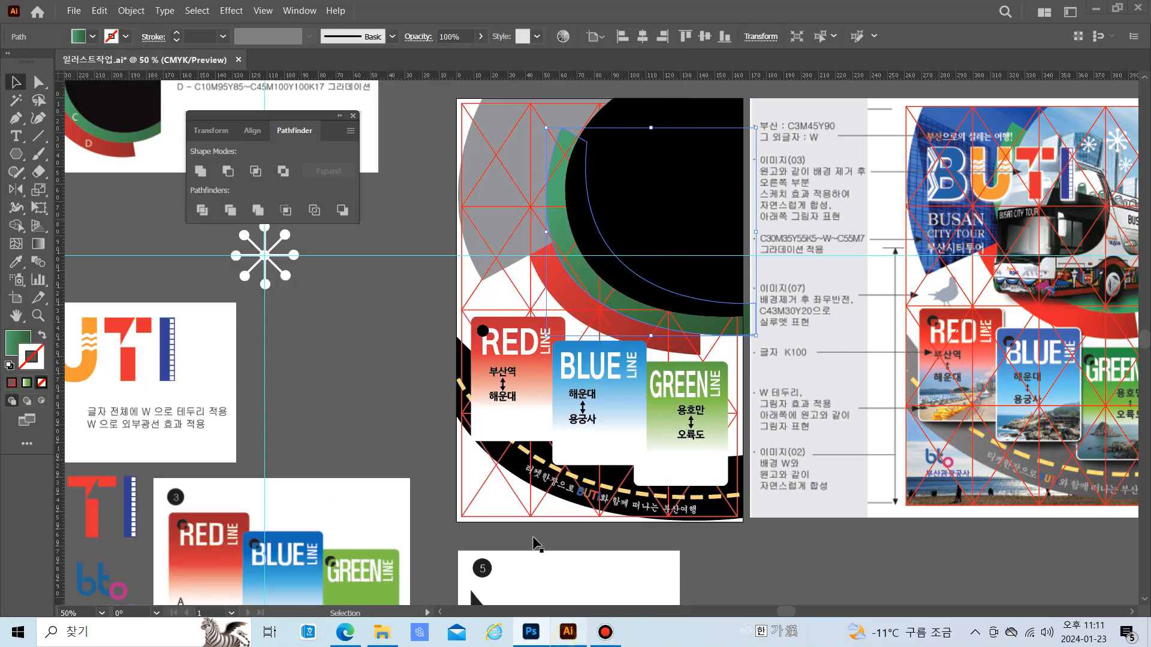
left_click(585, 311)
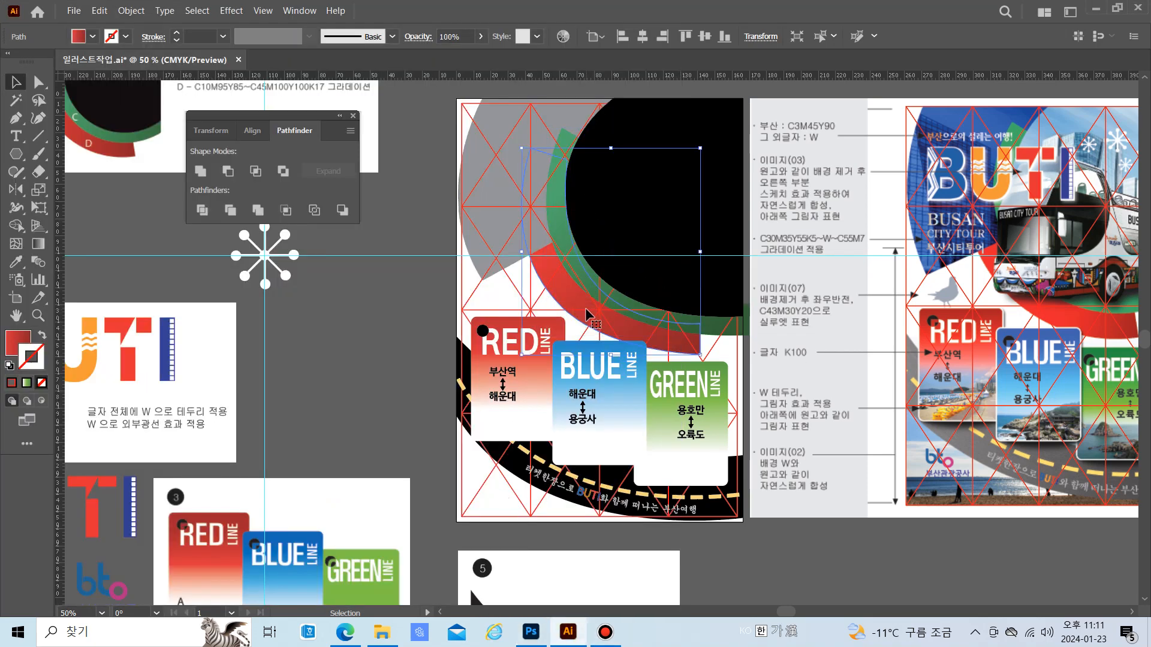
key("a")
key("v")
left_click(531, 635)
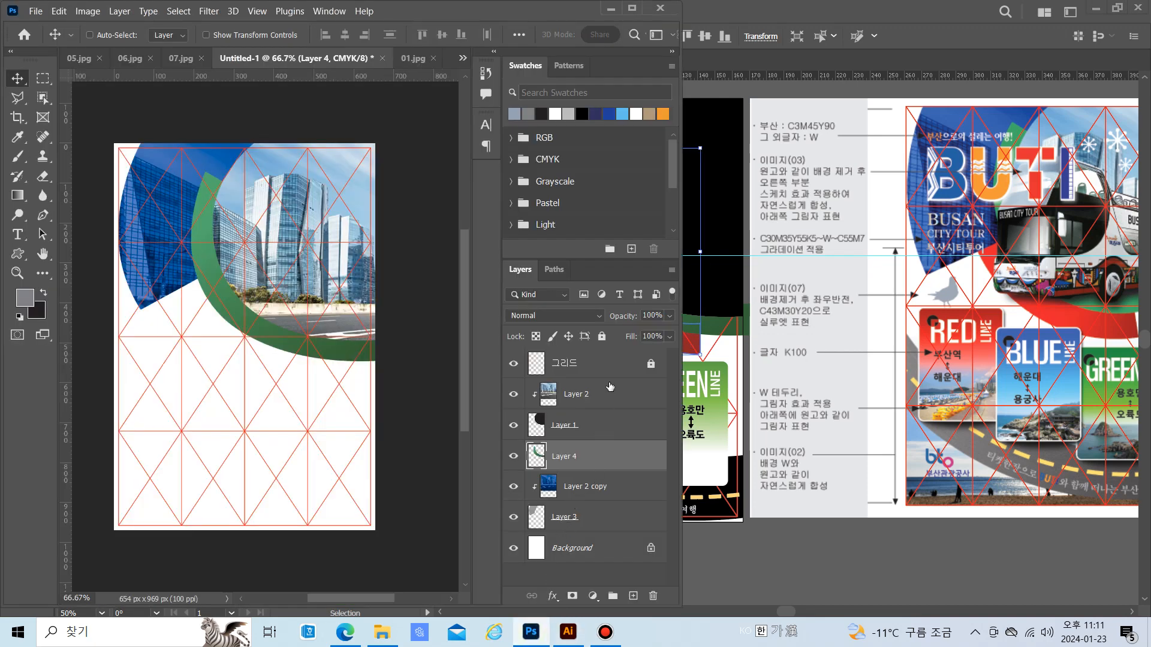
left_click(592, 549)
key("ctrl+v")
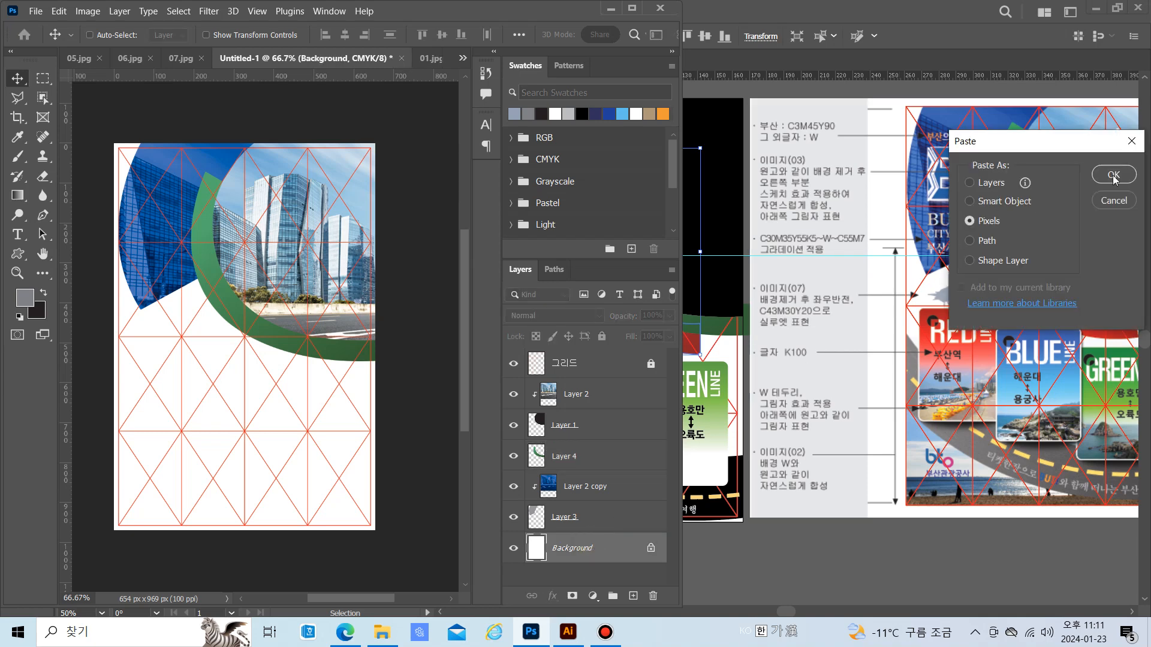
left_click(1114, 179)
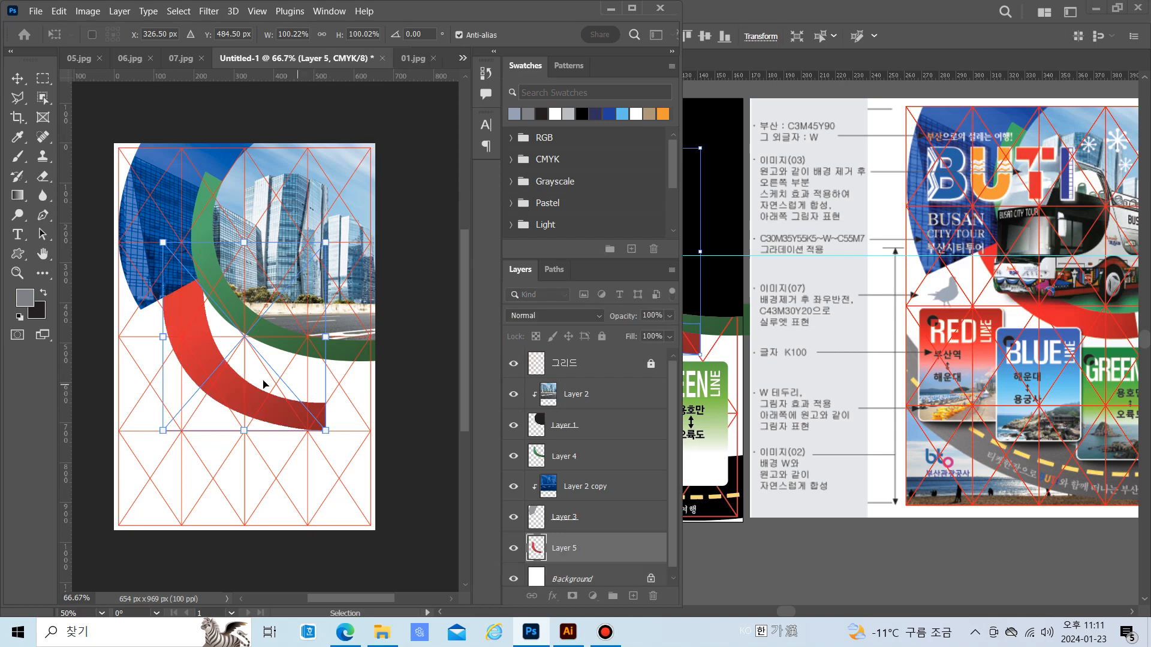
Try to rotate the red band to about -16.57° and scale it to about 103.35% along the green band's outer curve
left_click_drag(226, 379, 248, 336)
mouse_move(365, 412)
left_mouse_down()
mouse_move(372, 383)
mouse_move(366, 392)
left_mouse_up()
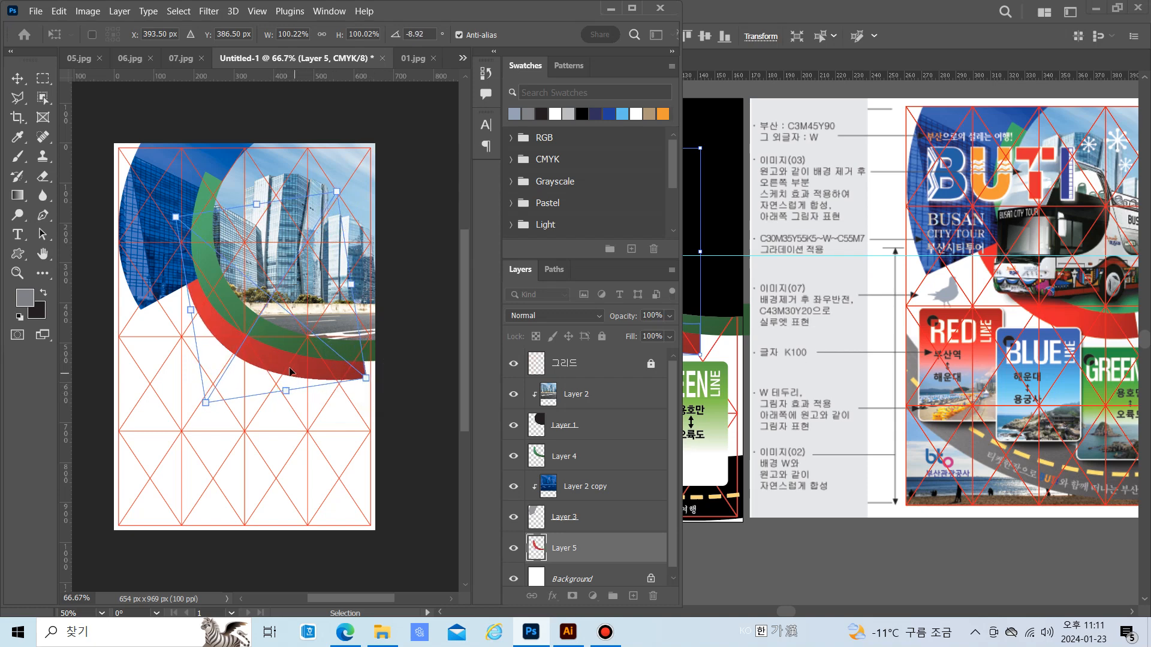
left_click_drag(289, 371, 284, 370)
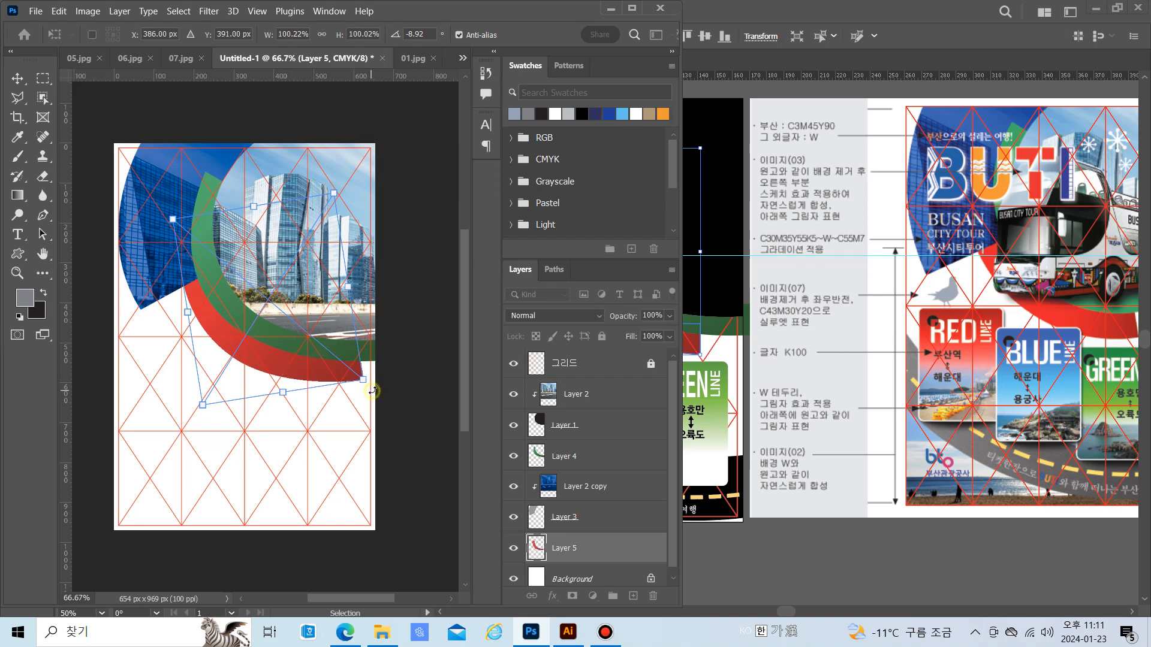
mouse_move(372, 390)
left_mouse_down()
mouse_move(306, 377)
mouse_move(362, 388)
left_mouse_up()
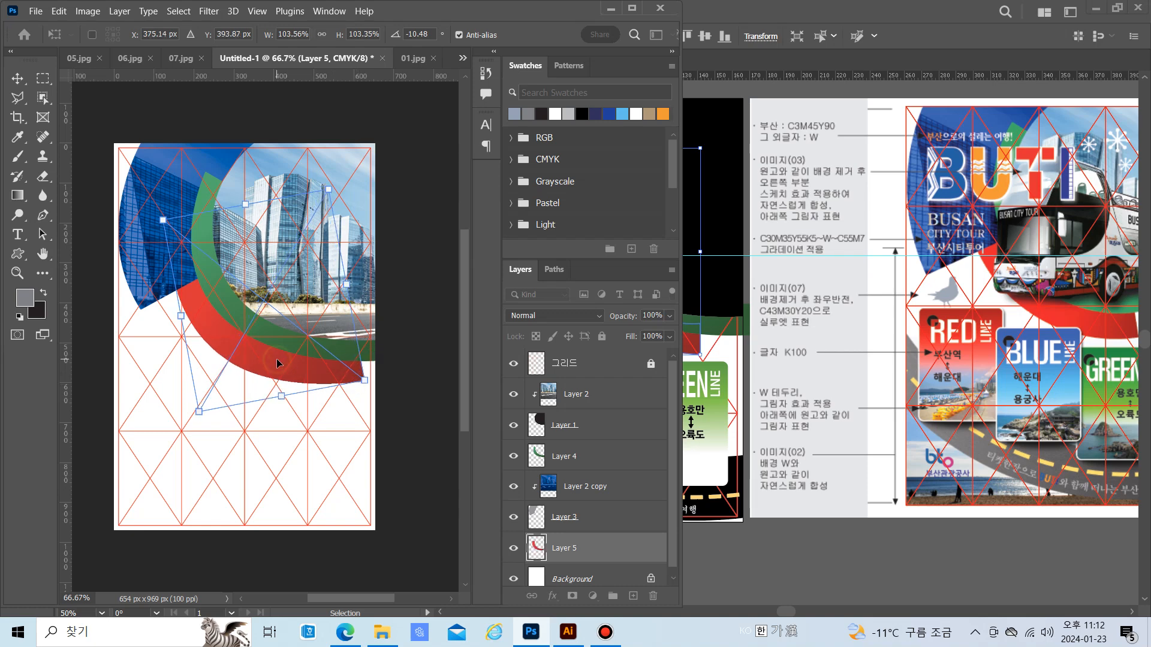
left_click_drag(280, 361, 314, 365)
left_click_drag(381, 395, 386, 386)
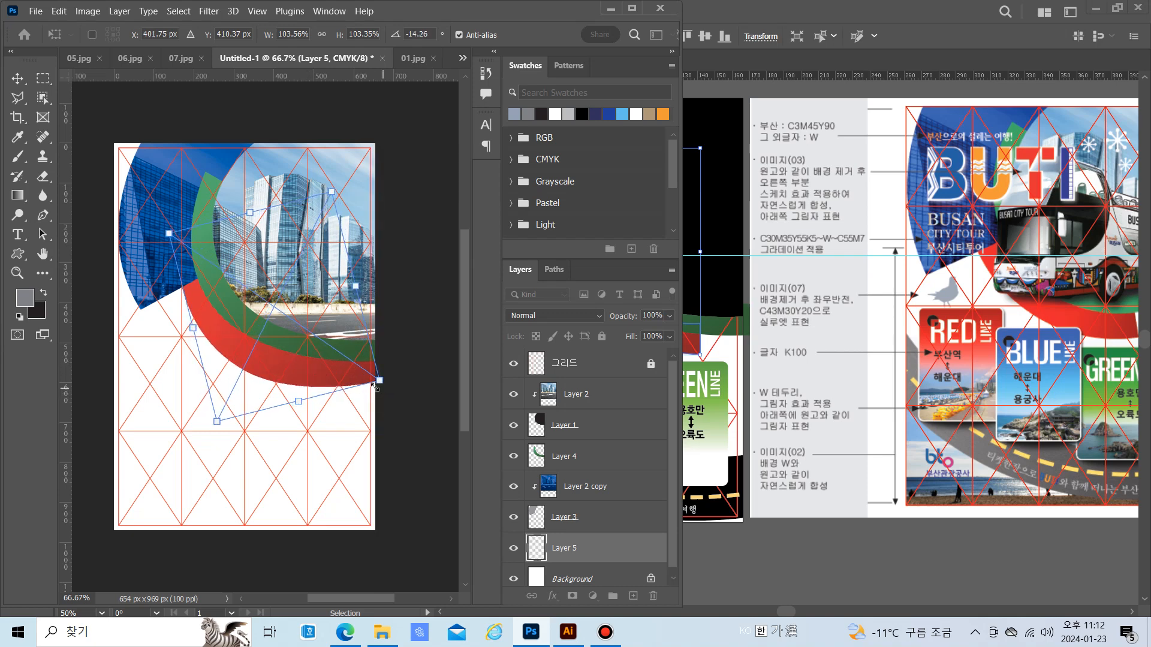
left_click_drag(291, 369, 294, 364)
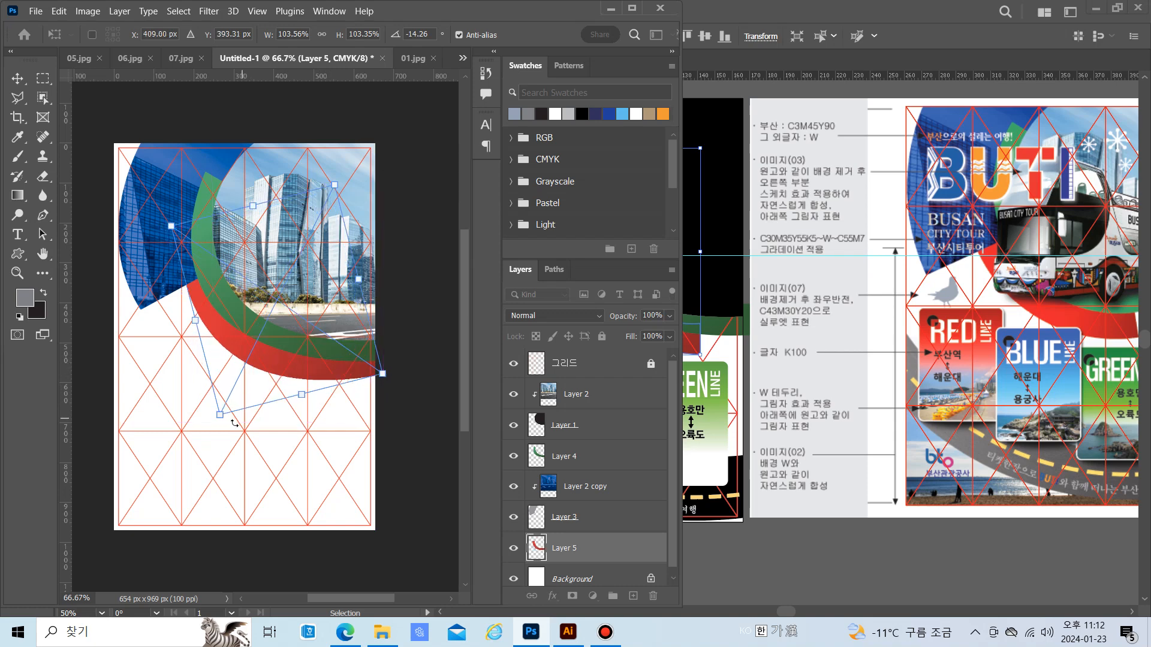
left_click_drag(223, 429, 242, 416)
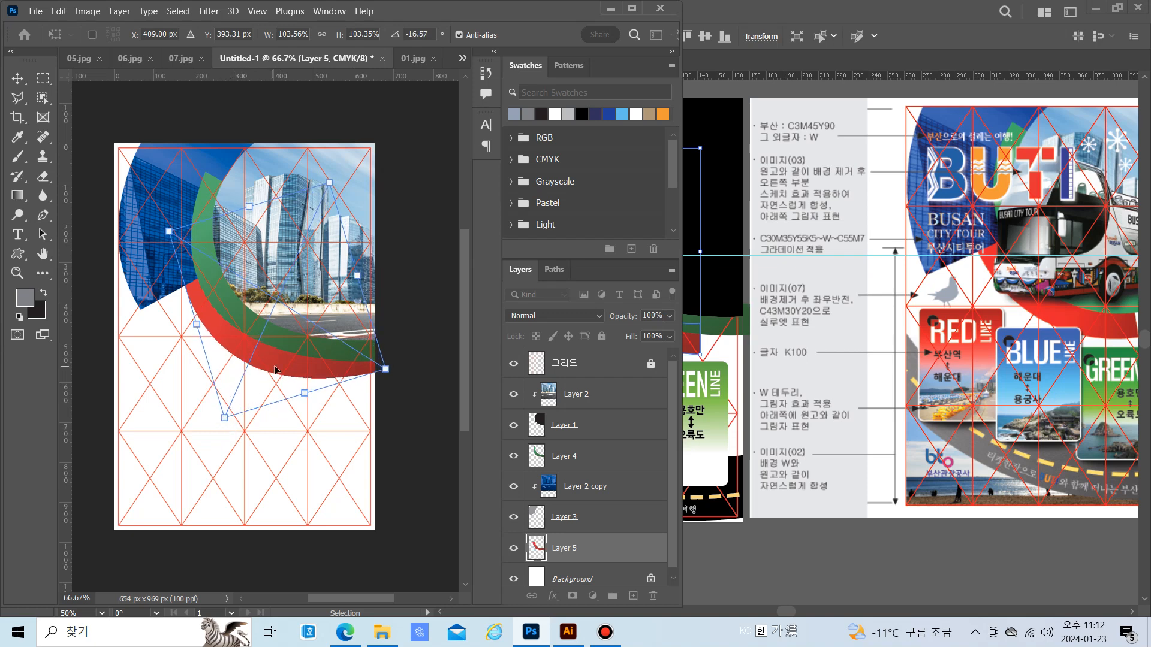
left_click_drag(276, 369, 273, 374)
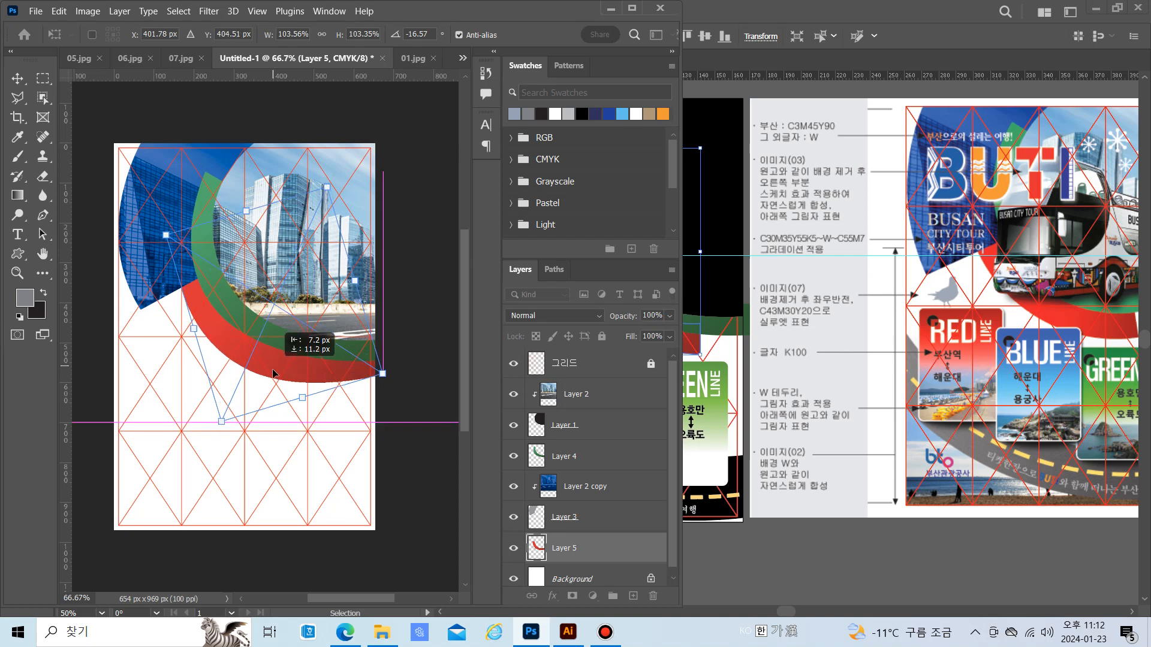
left_click_drag(273, 374, 270, 376)
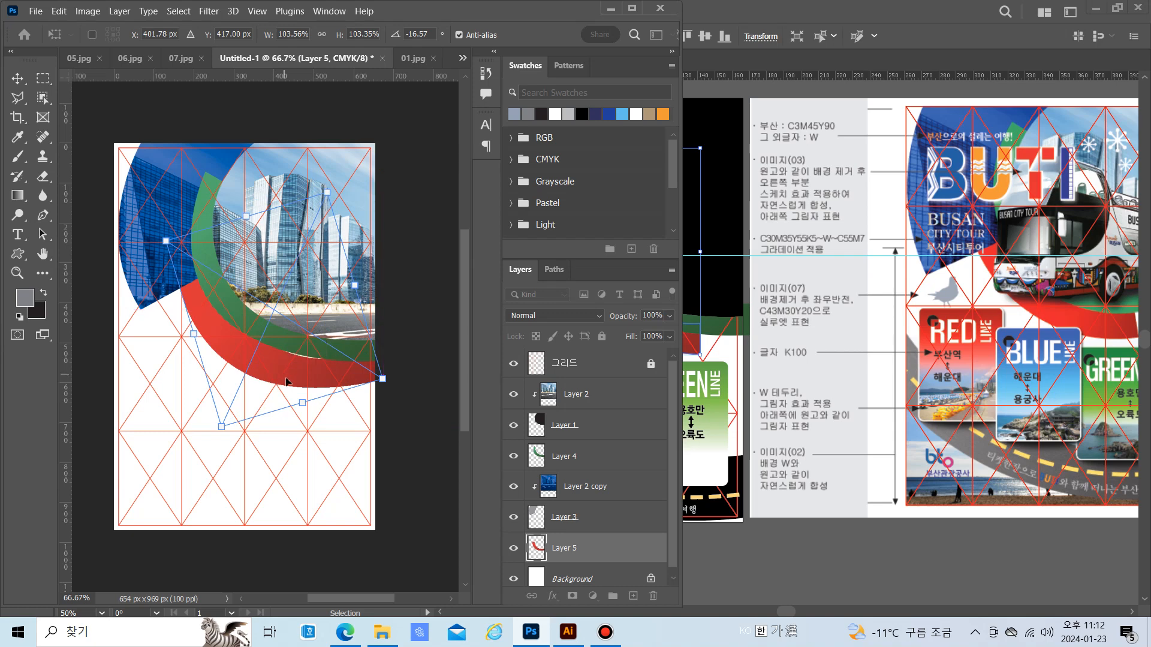
key("Return")
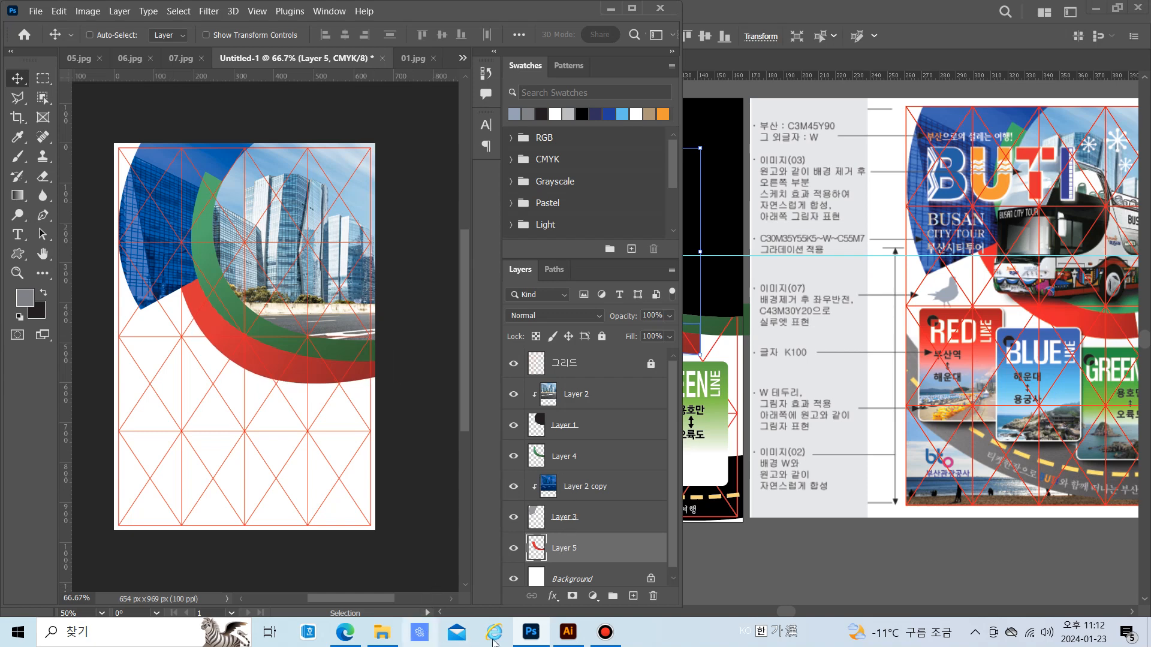
Switch to Illustrator and check the band against the finished poster reference, then return to Photoshop and delete the rotated red band's layer
left_click(564, 639)
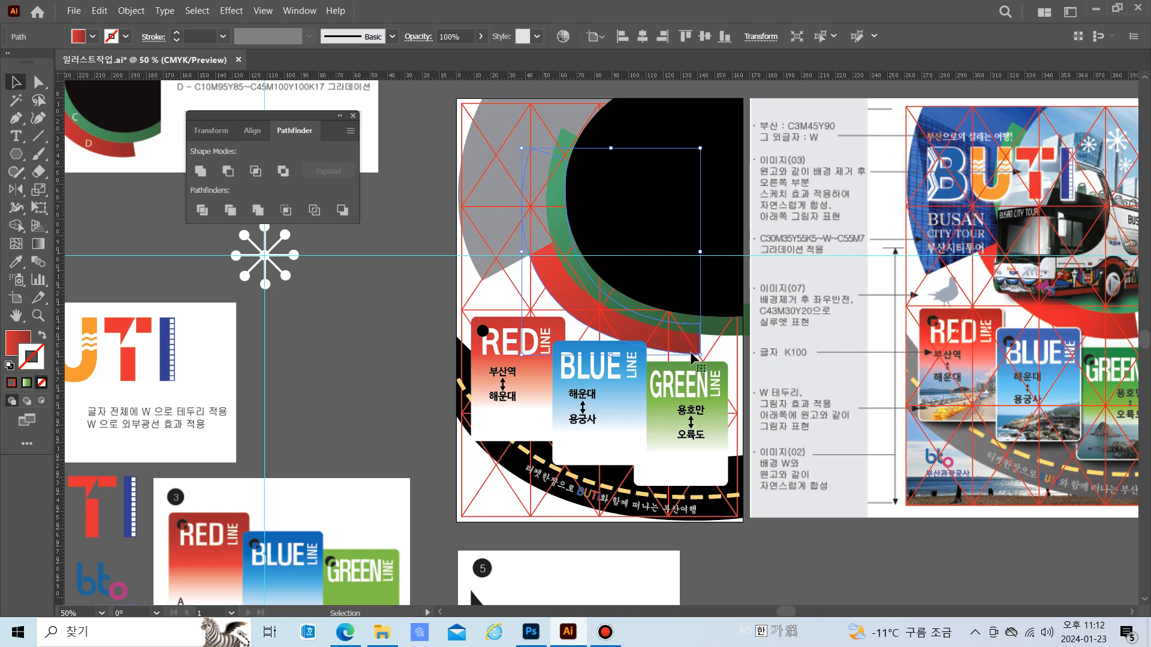
left_click(1132, 612)
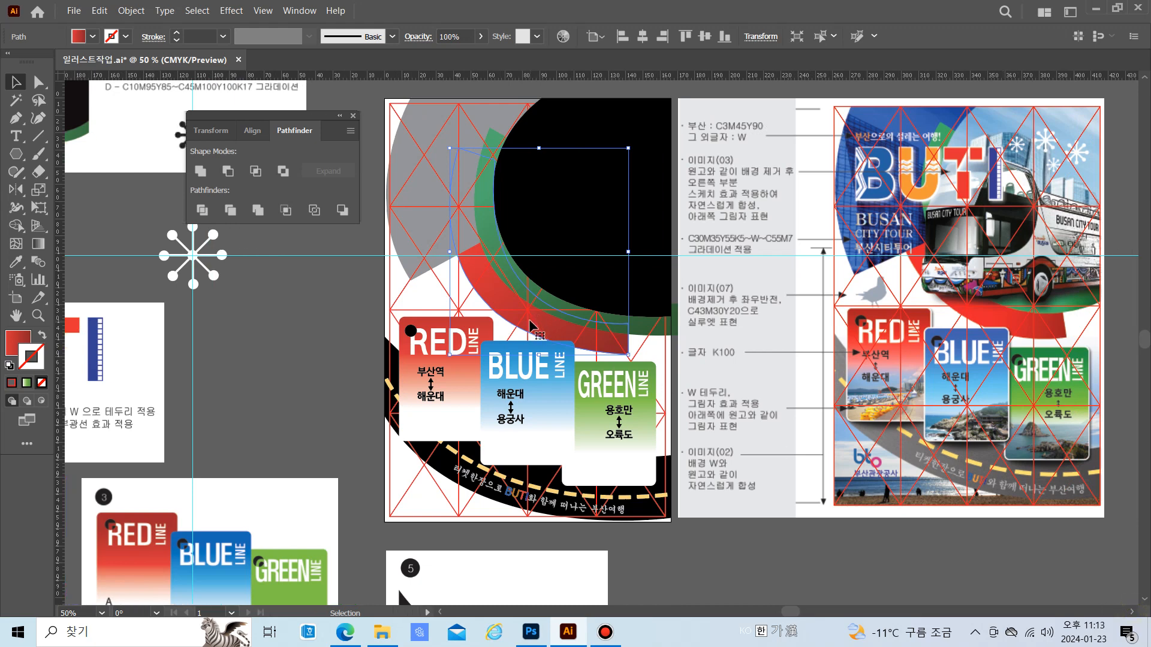
key("a")
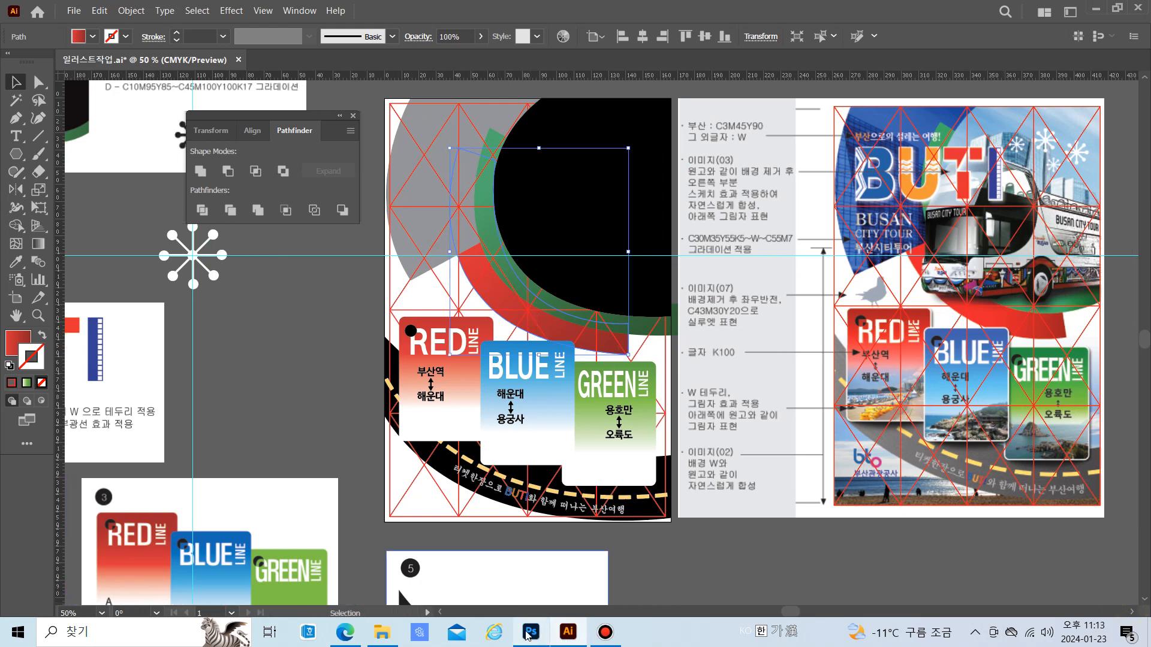
left_click(531, 632)
left_click_drag(566, 550, 652, 596)
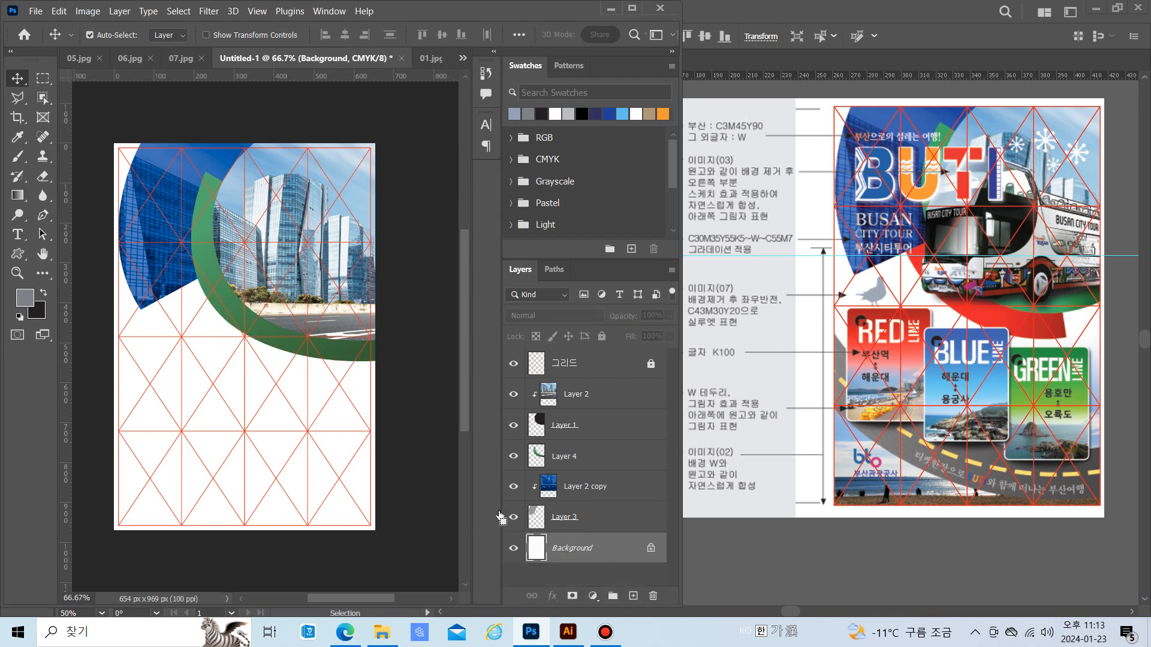
Paste the red band again directly above the Background layer and place it unrotated along the green band's lower-left edge
key("ctrl+v")
left_click(1113, 174)
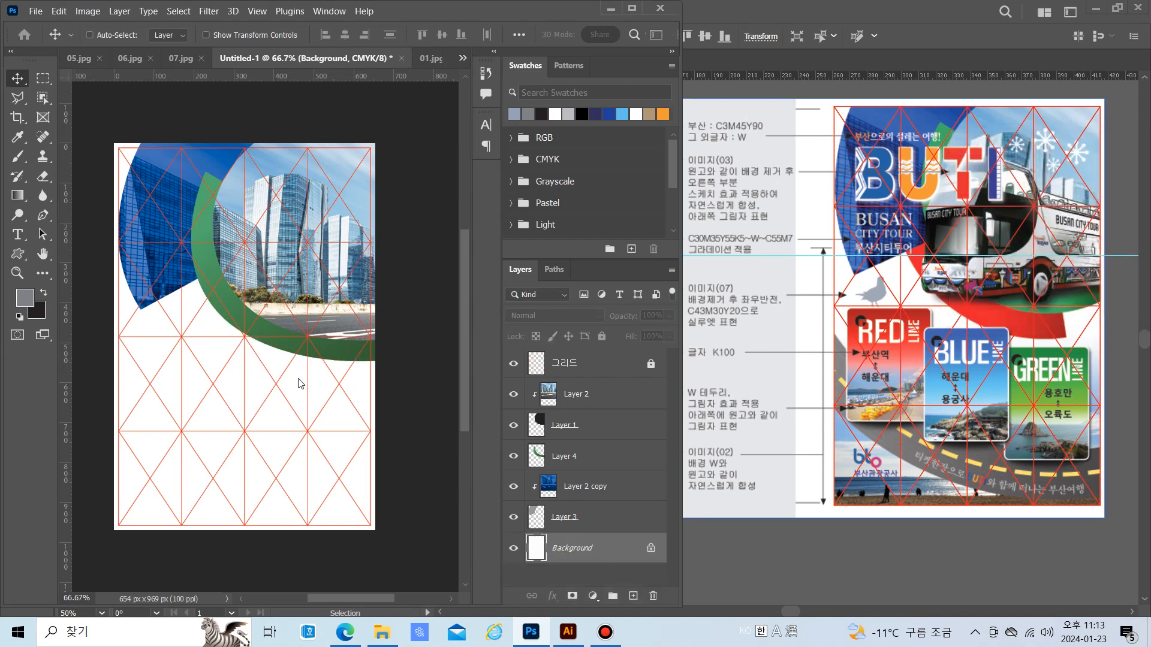
left_click_drag(238, 401, 248, 355)
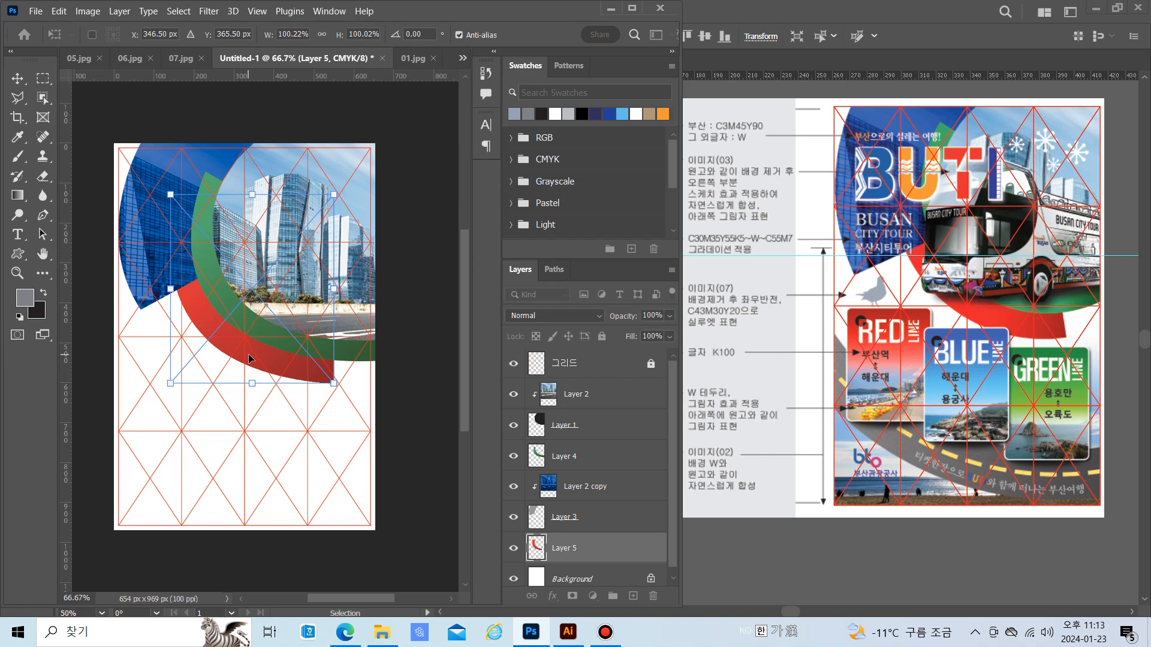
key("Return")
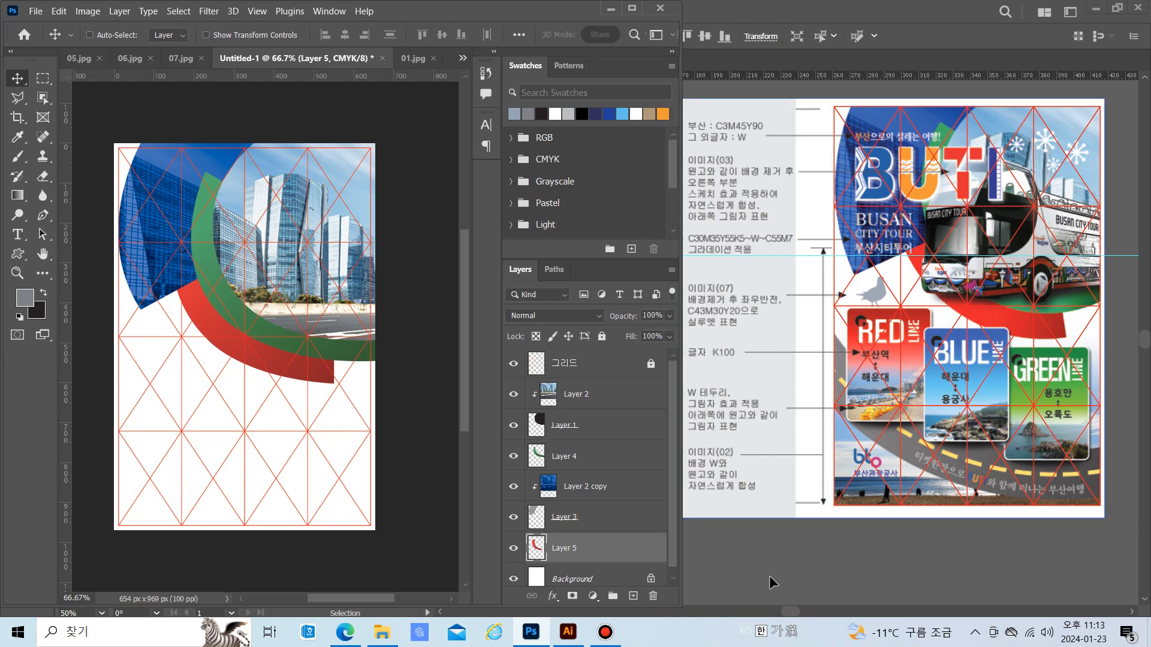
Examine the finished poster drawing and its notes on page 35 of the exam brief PDF in Edge
key("alt+Tab")
left_click(240, 242)
scroll(238, 243, "up", 1)
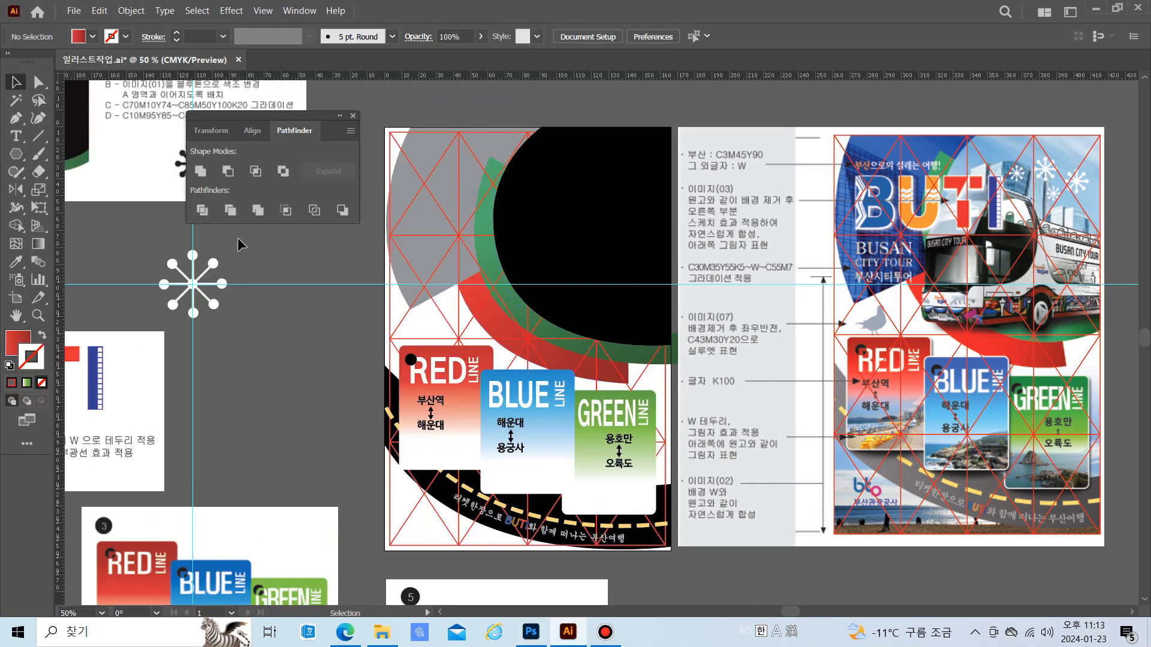
left_click(344, 632)
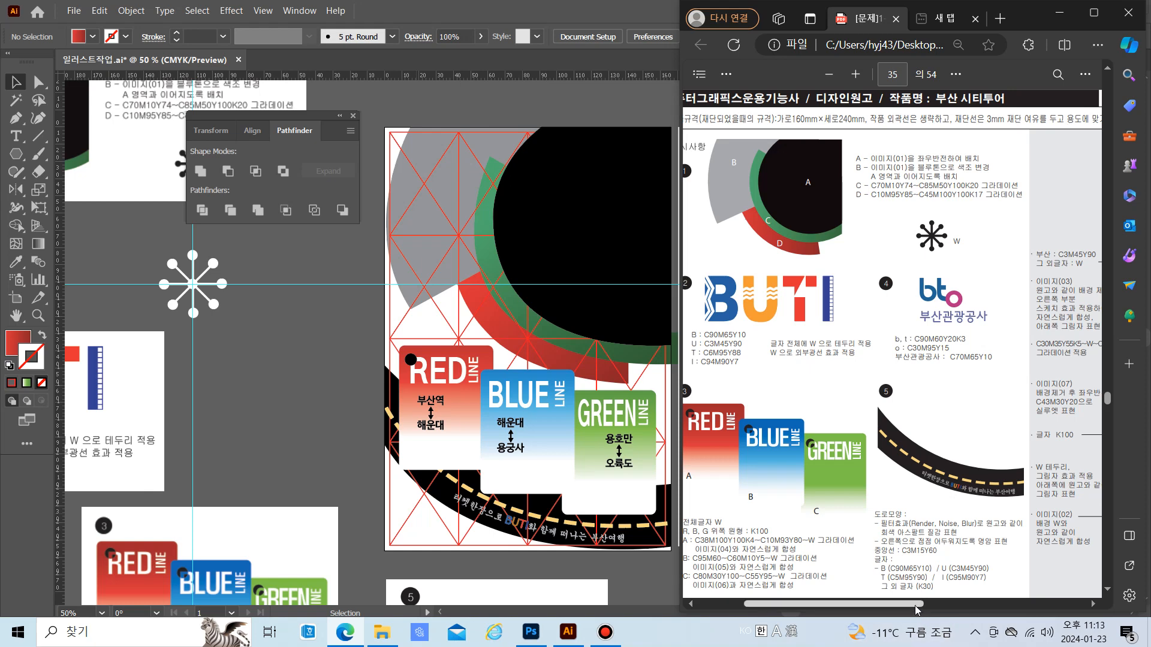
left_click_drag(915, 610, 1069, 602)
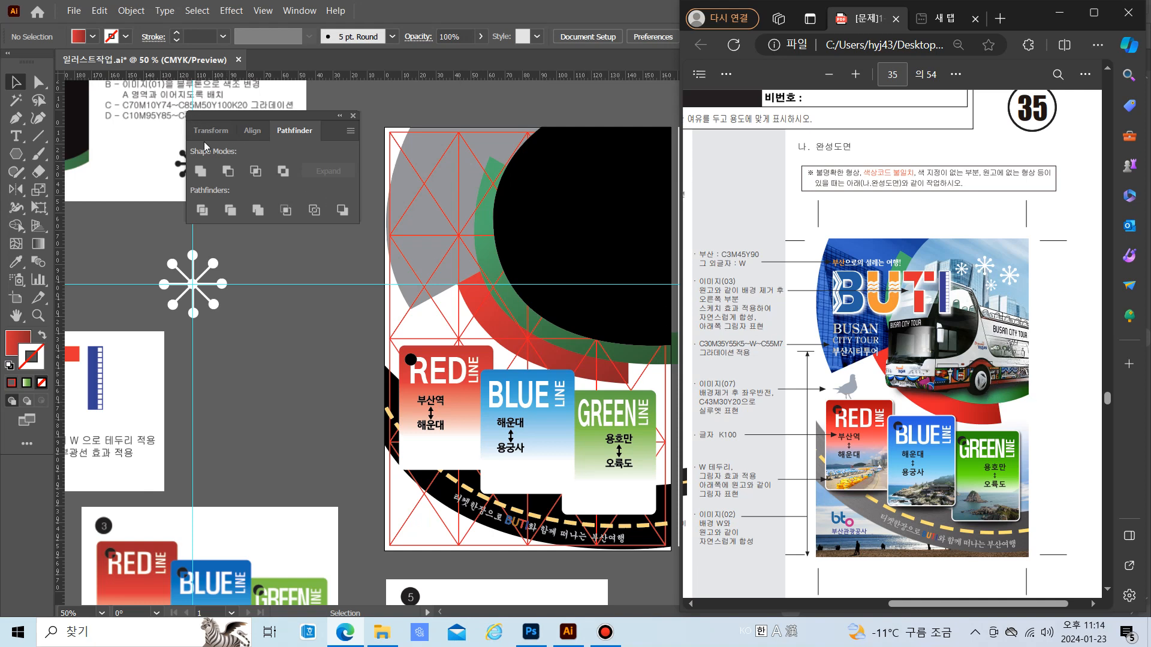
Switch to Photoshop and open the bus photo 03.jpg from the supplied images
left_click(523, 634)
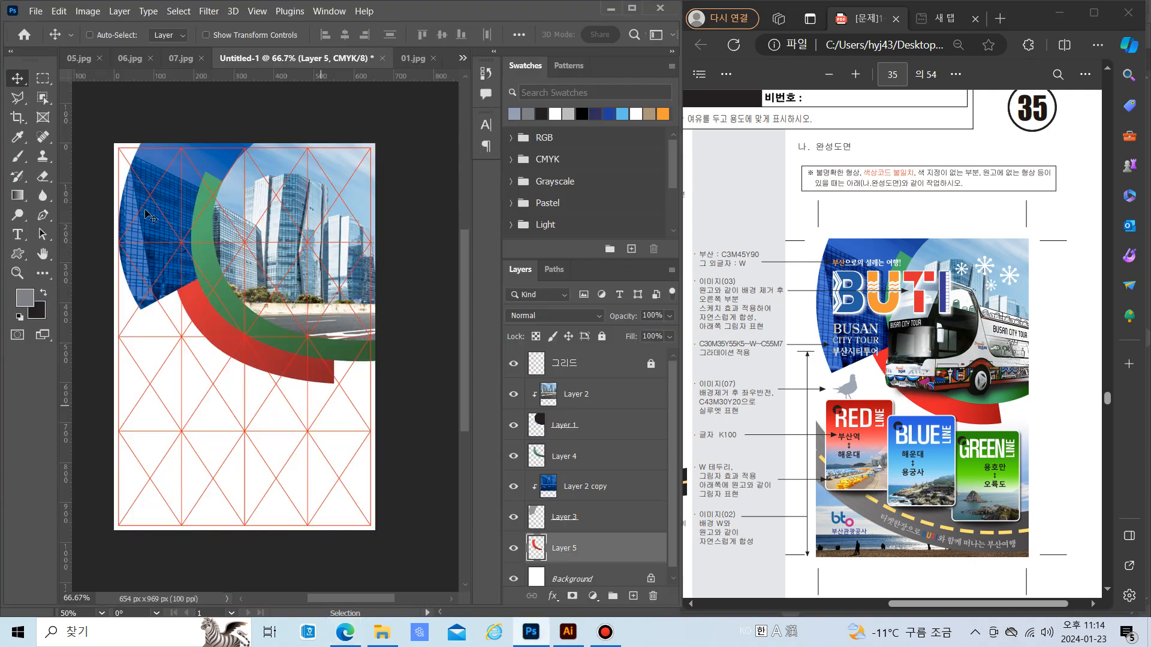
left_click(36, 12)
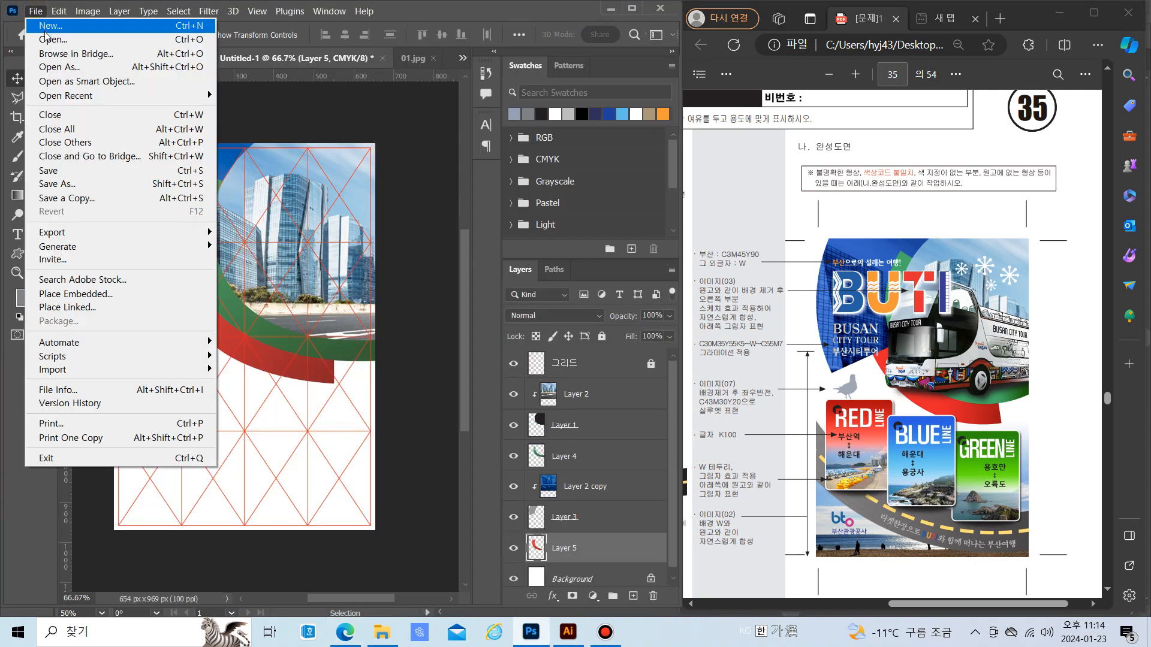
key("Escape")
key("ctrl+o")
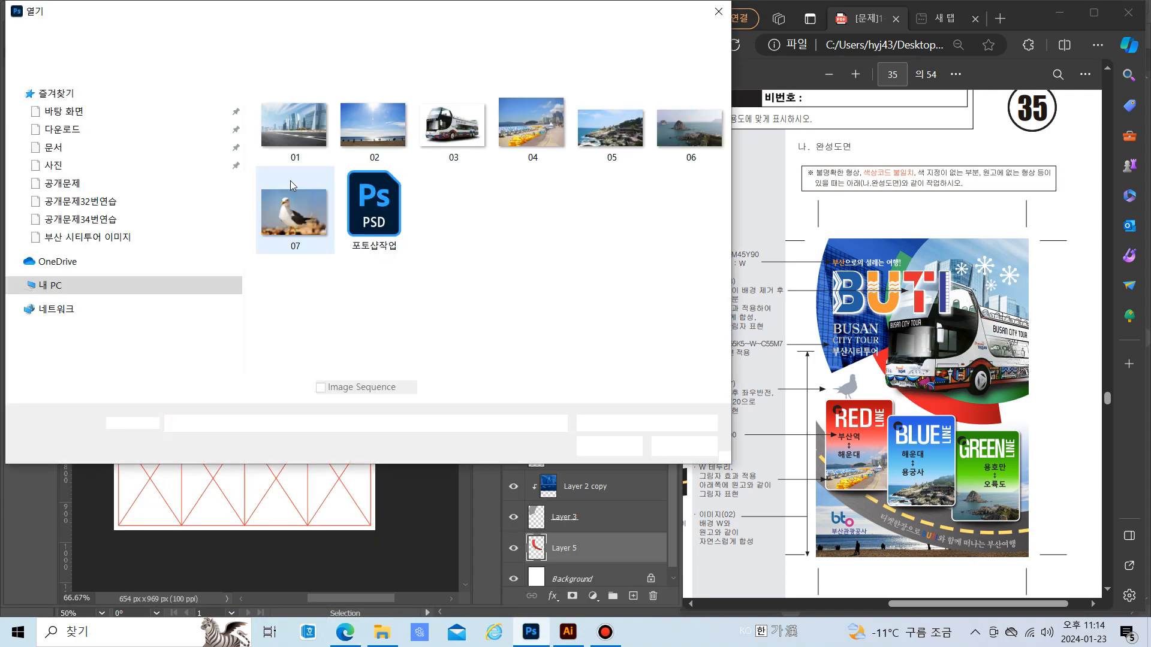
left_click(453, 123)
left_click(609, 446)
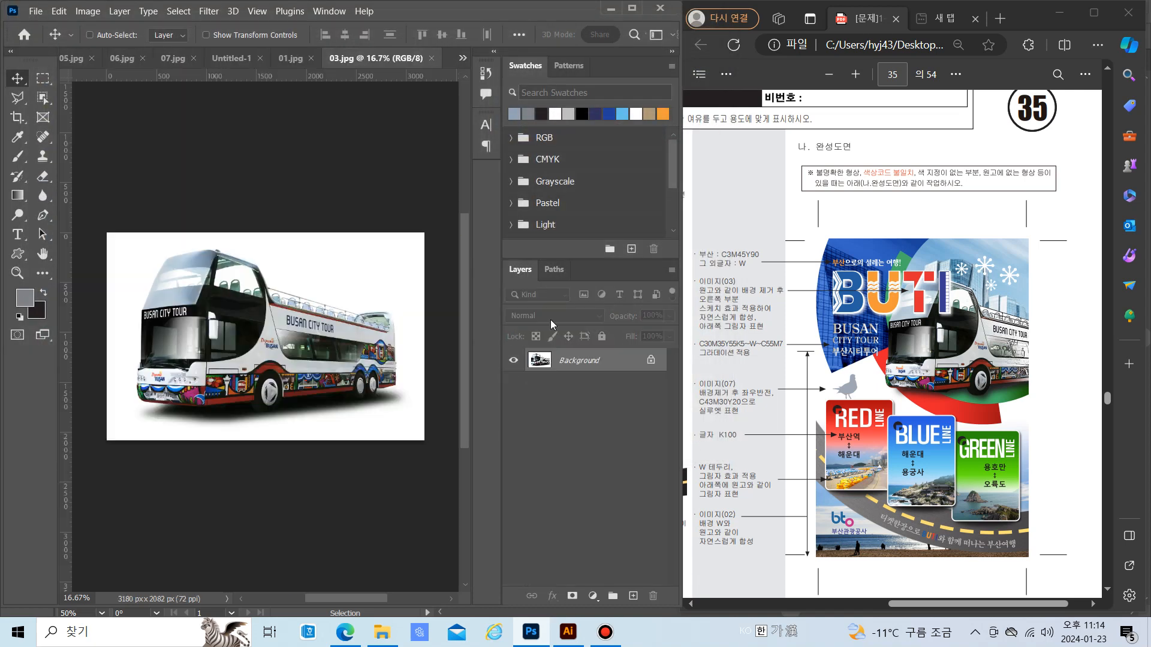
Select the whole bus without its ground shadow by tracing its outline with the Polygonal Lasso Tool
left_click(22, 103)
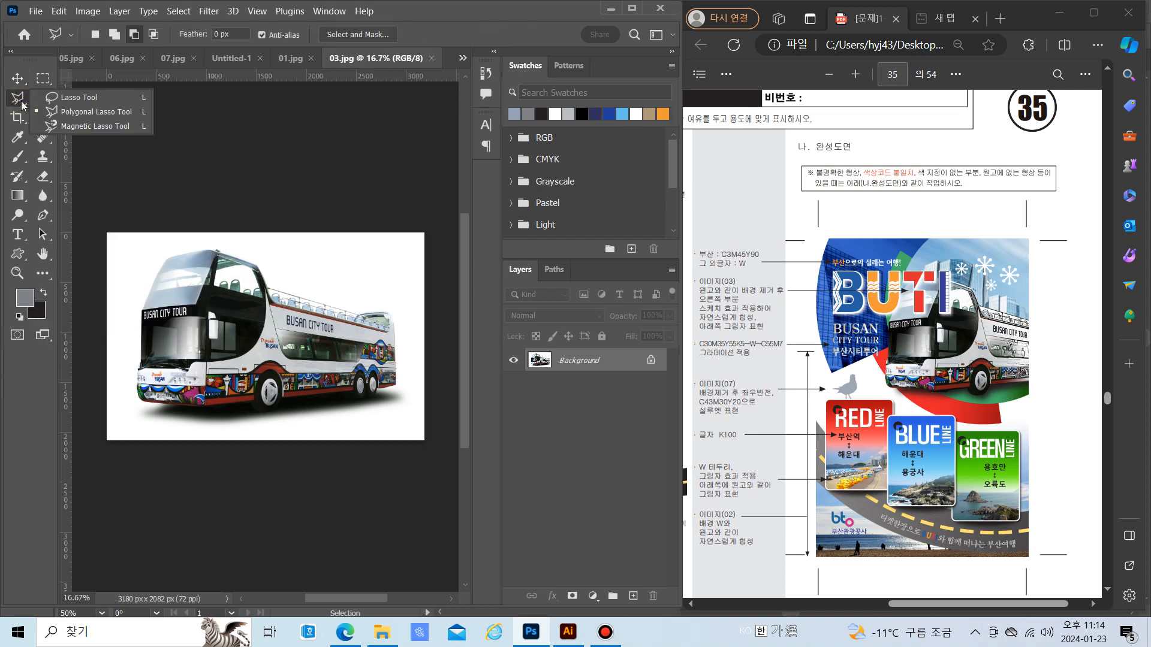
left_click(64, 116)
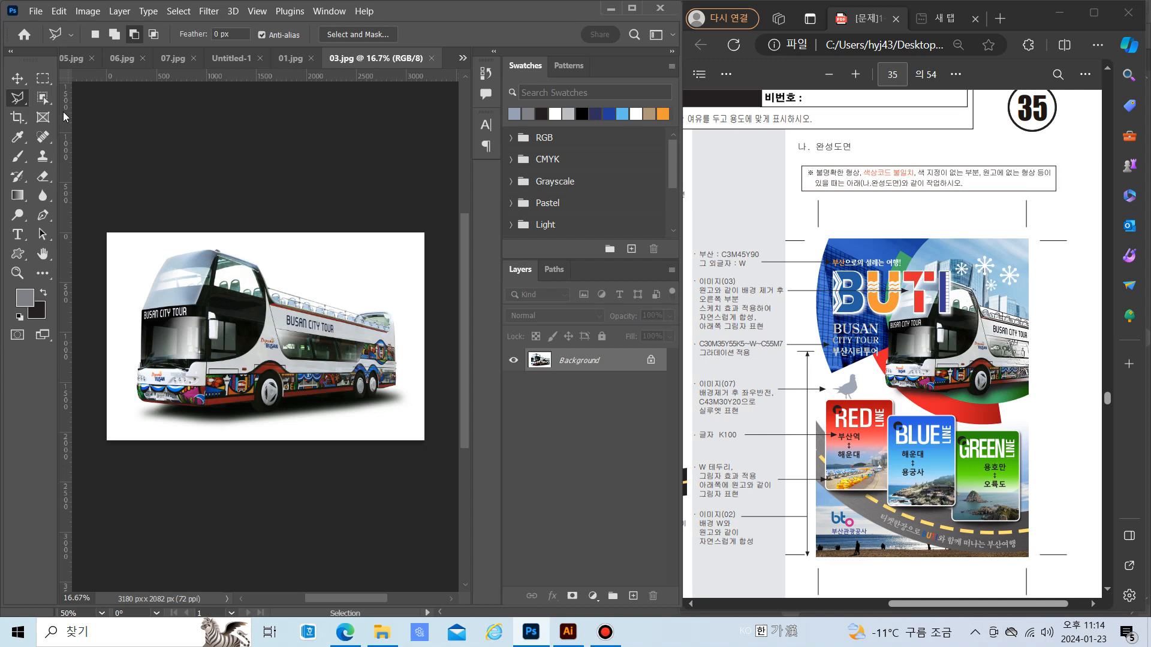
left_click(259, 268)
left_click(213, 249)
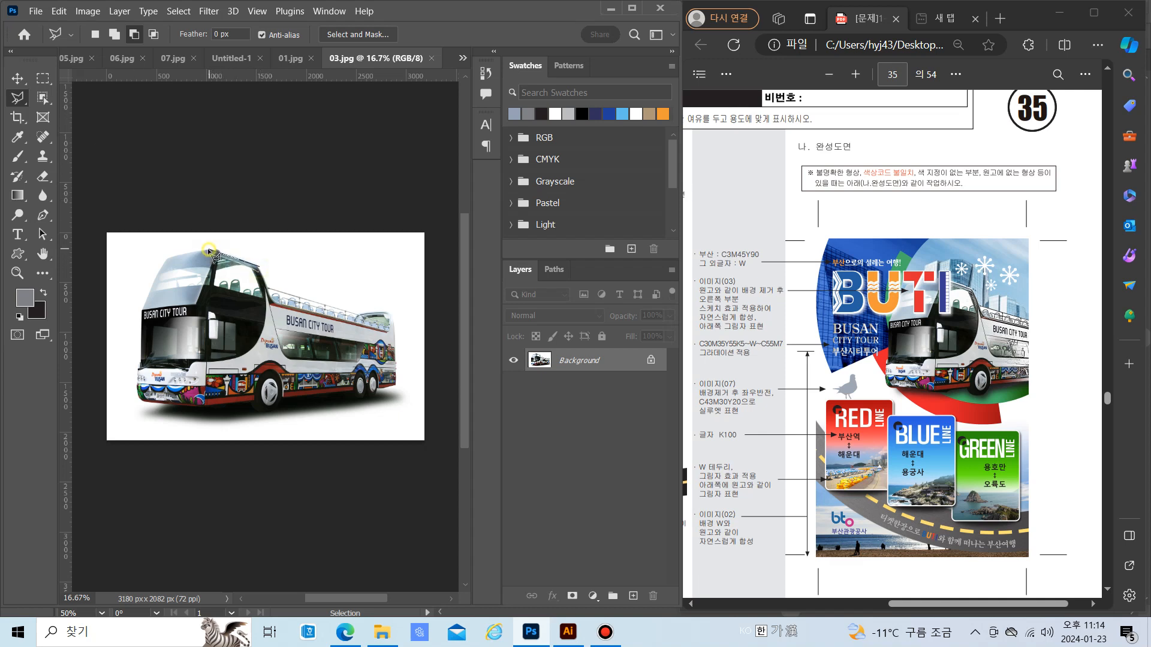
left_click(164, 256)
left_click(151, 286)
left_click(143, 308)
left_click(201, 407)
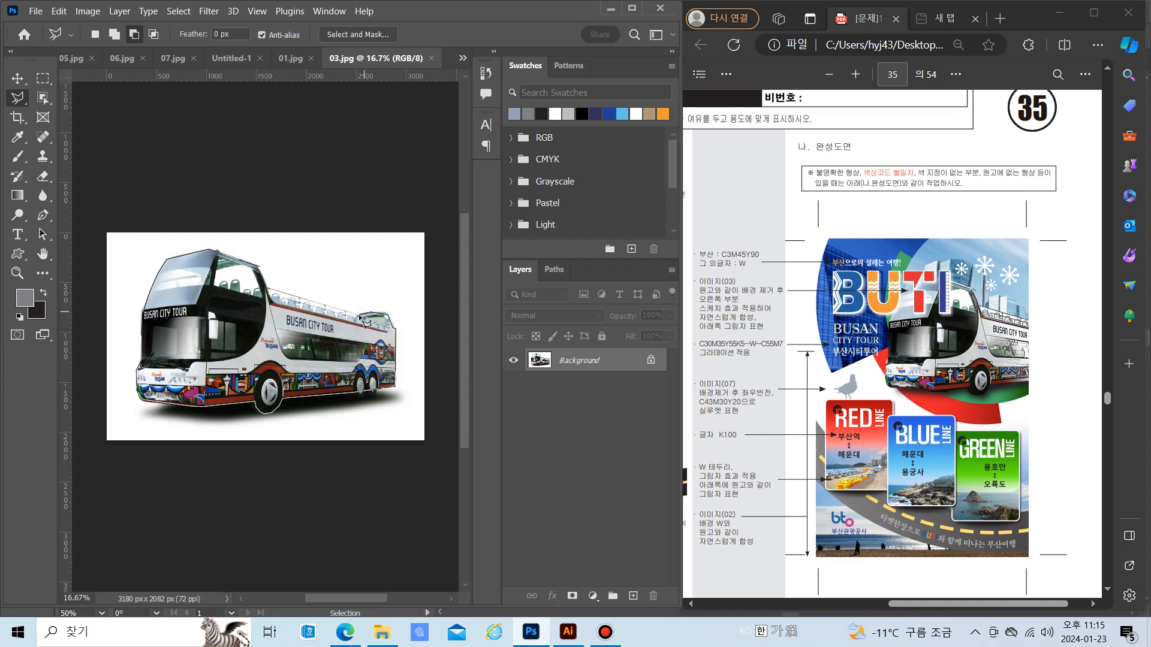
double_click(262, 270)
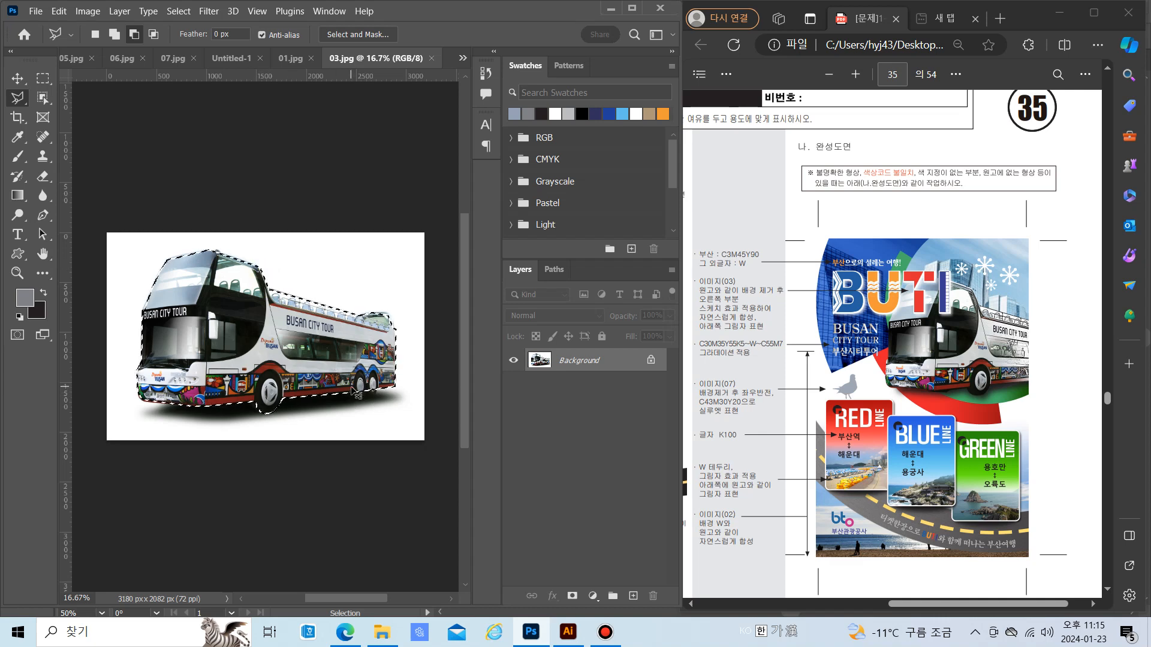
Copy the selected bus and paste it into the Untitled-1 poster document directly above Layer 2
left_click(228, 58)
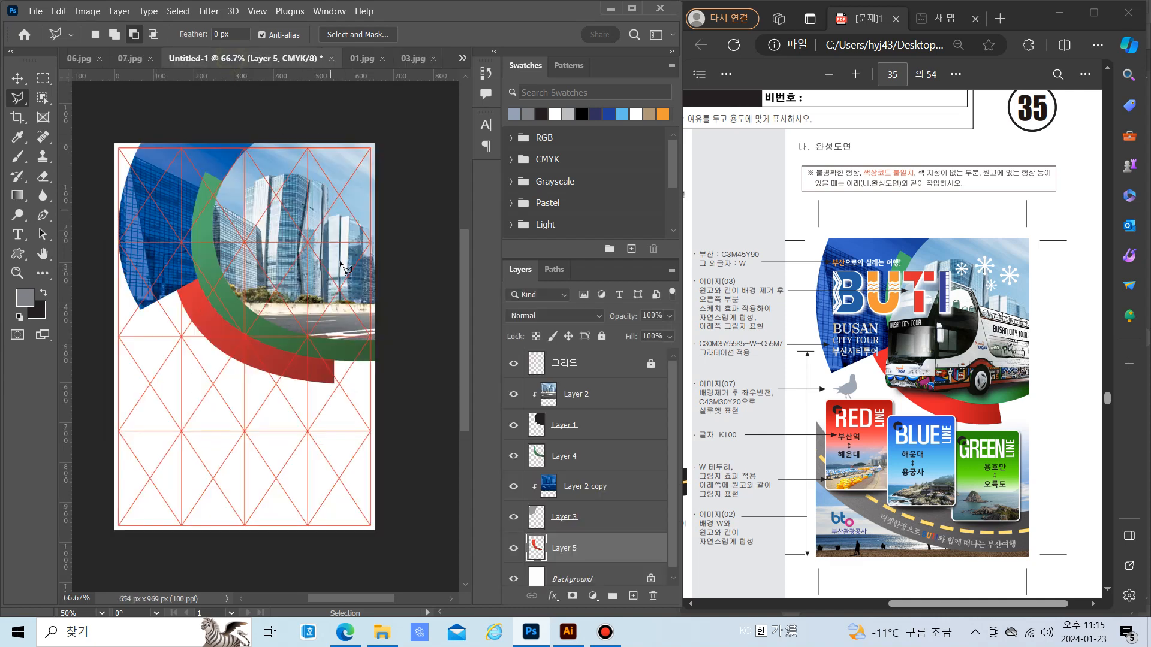
left_click(594, 393)
key("ctrl+v")
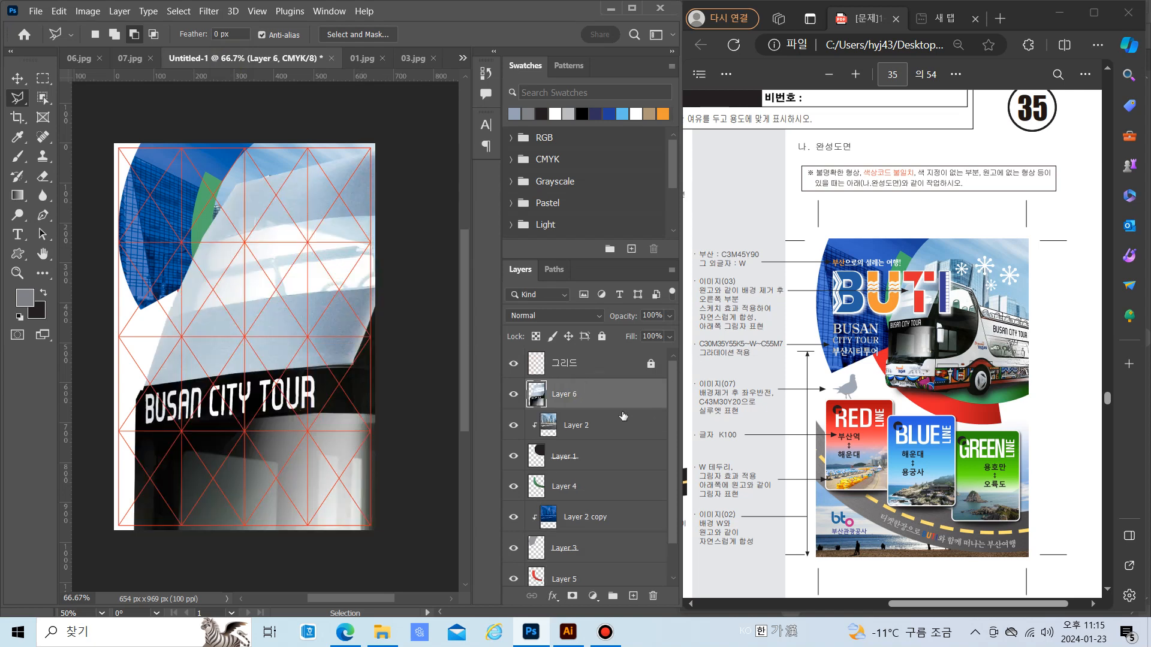
Scale the pasted bus down to about 19.4% and place it over the lower part of the cityscape circle, running off the poster's right edge
key("ctrl+t")
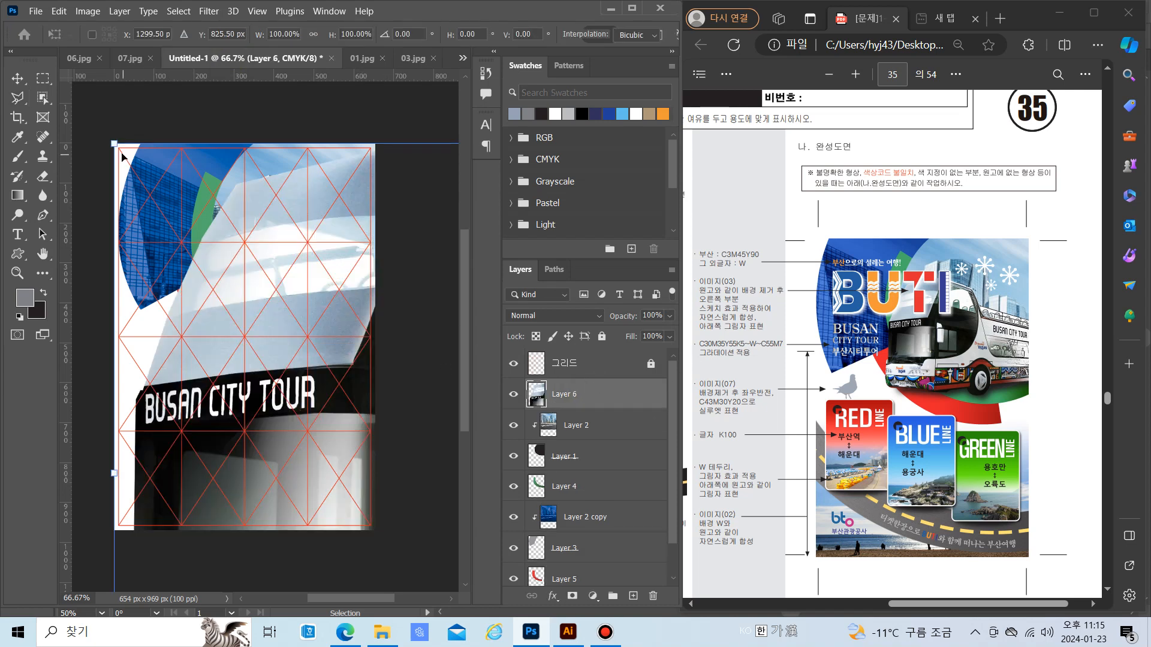
left_click_drag(114, 143, 347, 292)
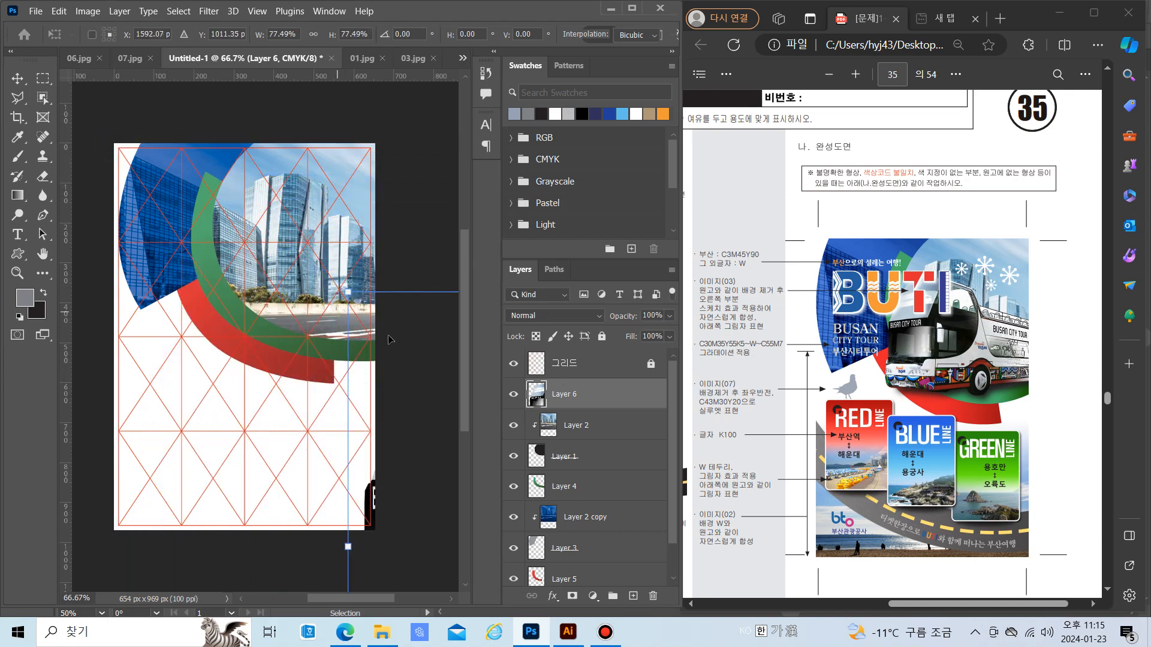
left_click_drag(390, 337, 150, 237)
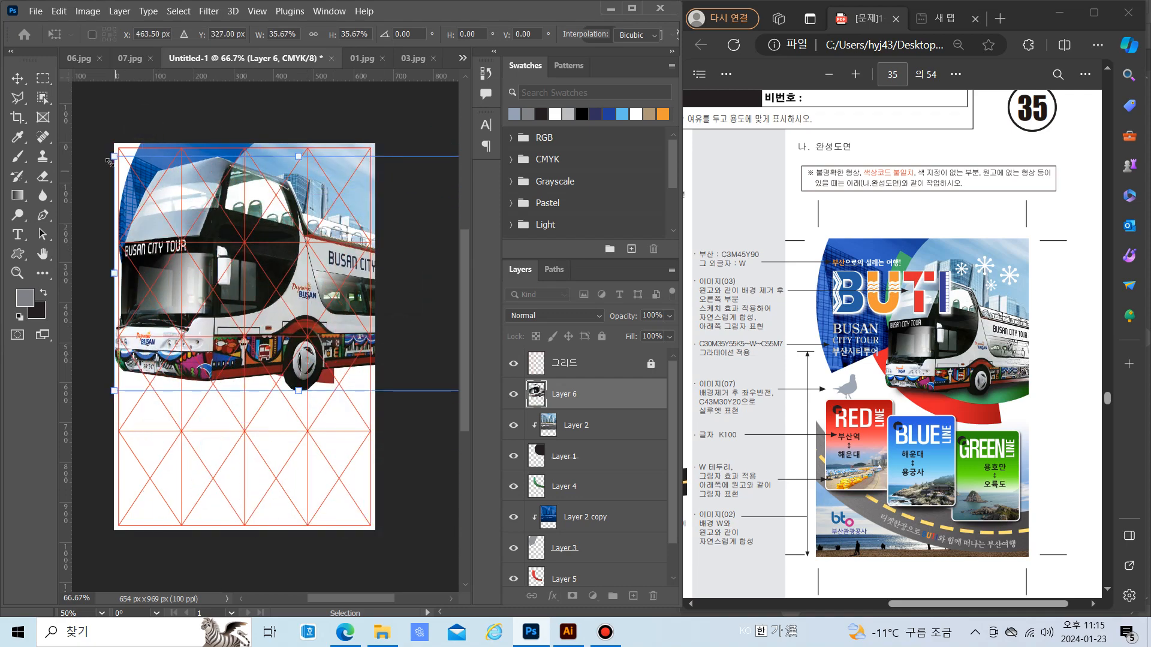
left_click_drag(116, 157, 220, 284)
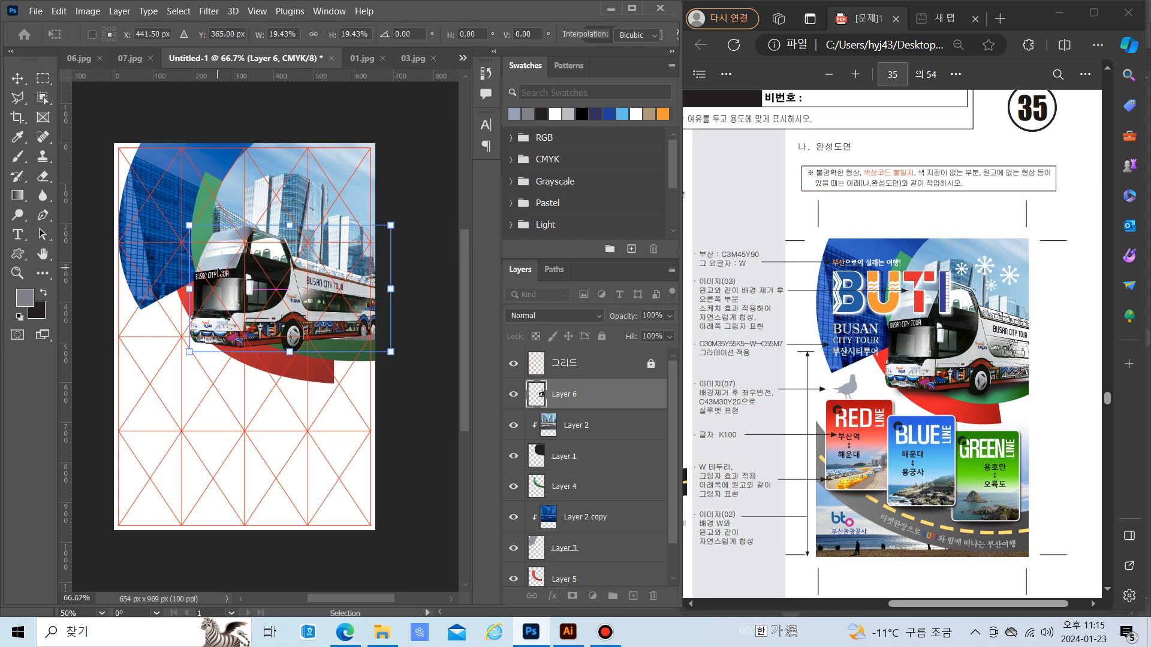
Compare the bus with the gridded reference in Illustrator, then in Photoshop nudge it up 15 px and enlarge it to about 21.2%
left_click(568, 632)
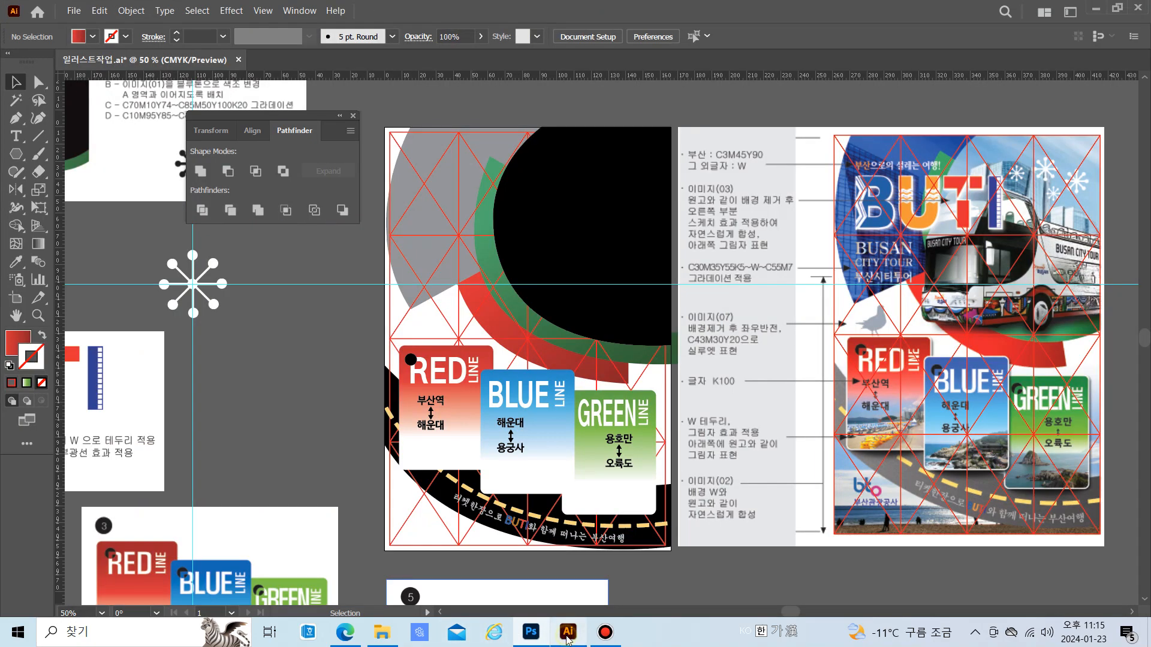
left_click(529, 636)
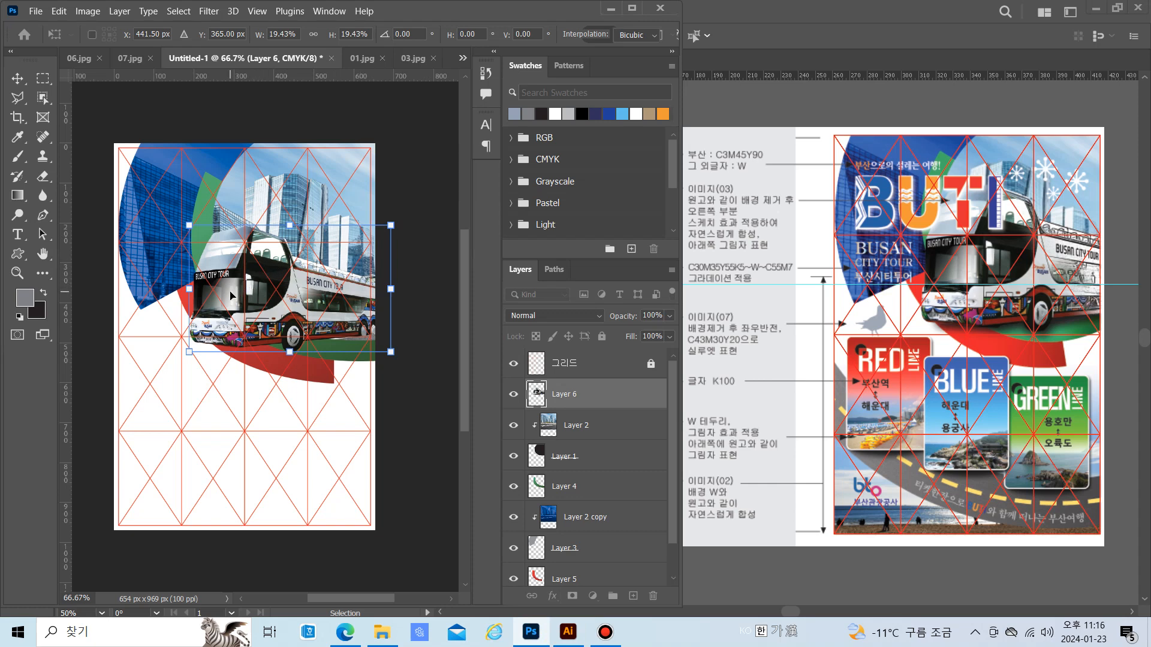
left_click_drag(230, 291, 231, 285)
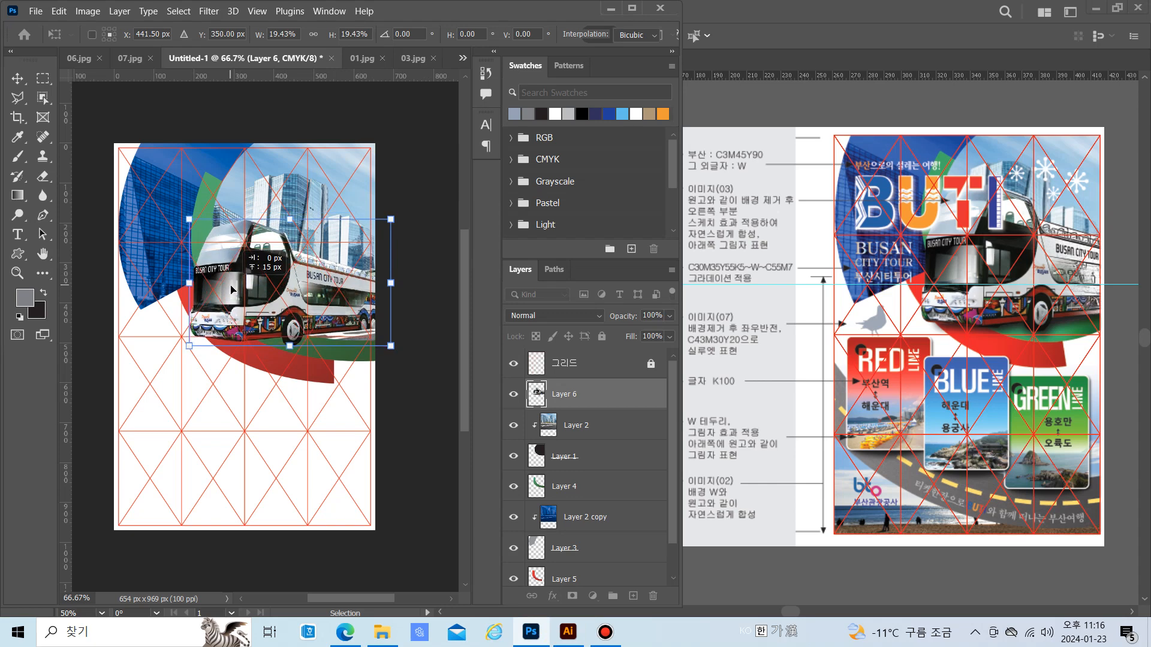
left_click_drag(232, 289, 231, 289)
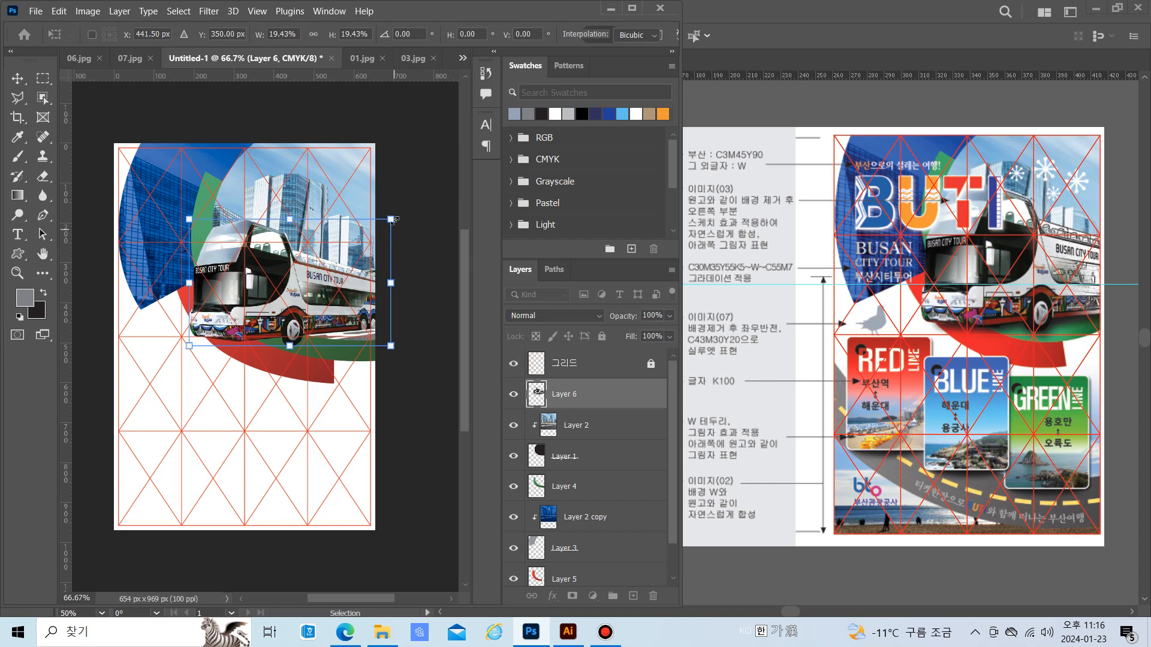
left_click_drag(391, 218, 417, 208)
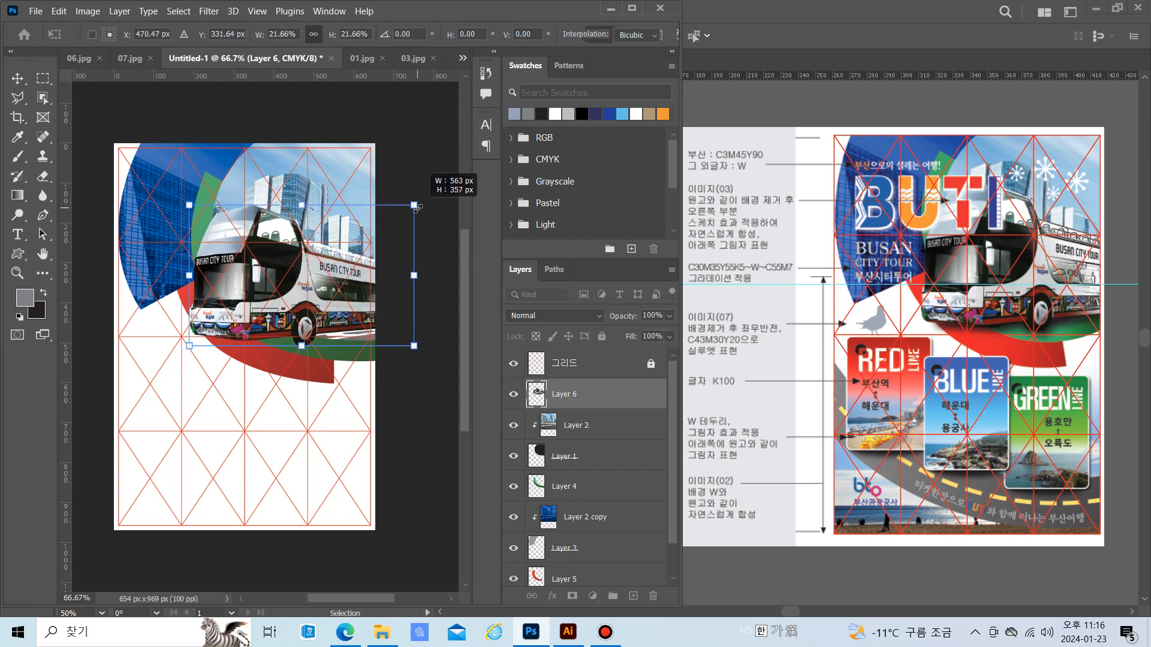
left_click_drag(418, 207, 409, 208)
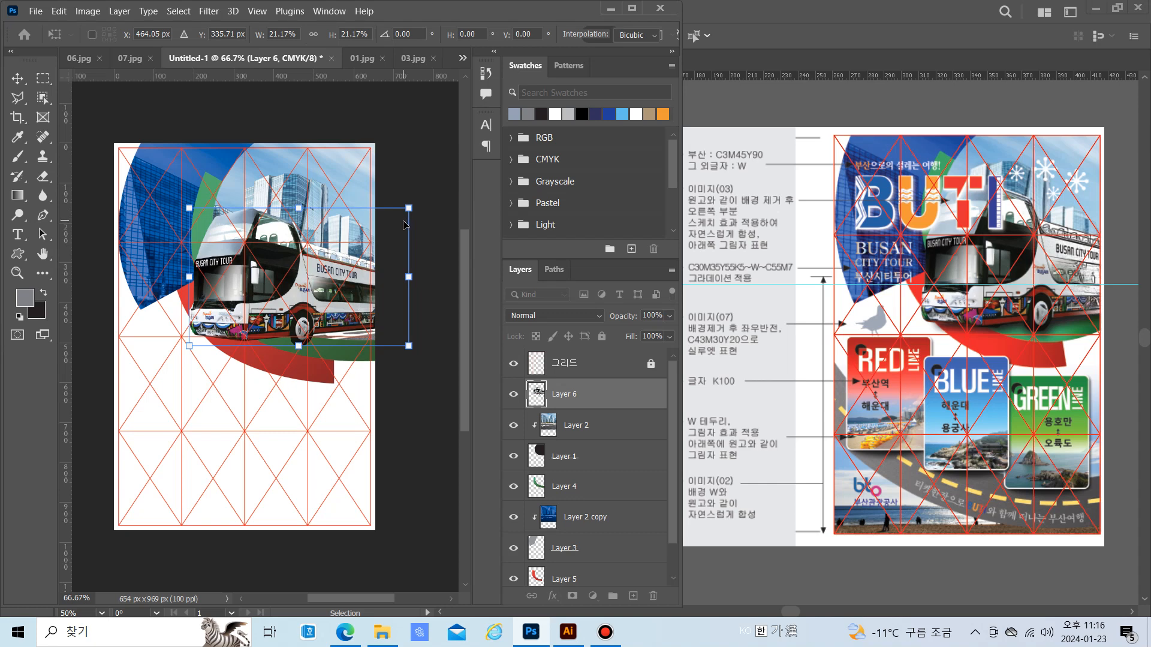
key("Return")
Outline the rear part of the bus with the Polygonal Lasso, copy it to its own layer and check that layer by toggling its visibility
key("l")
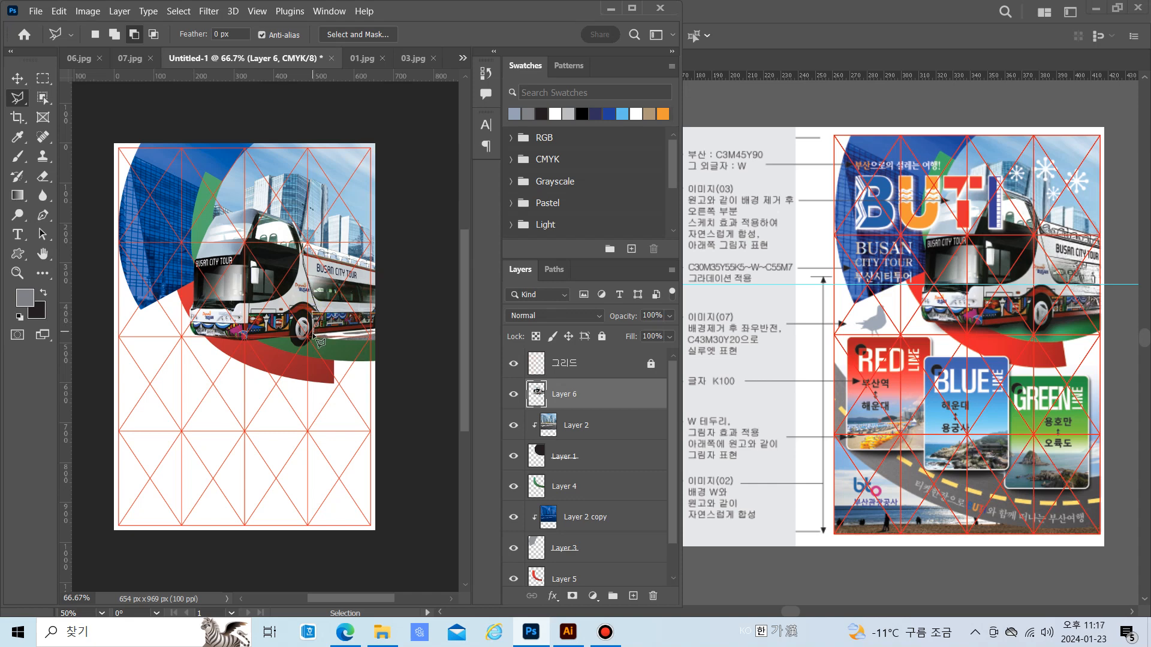
left_click(375, 331)
left_click(376, 264)
left_click(306, 247)
key("ctrl+j")
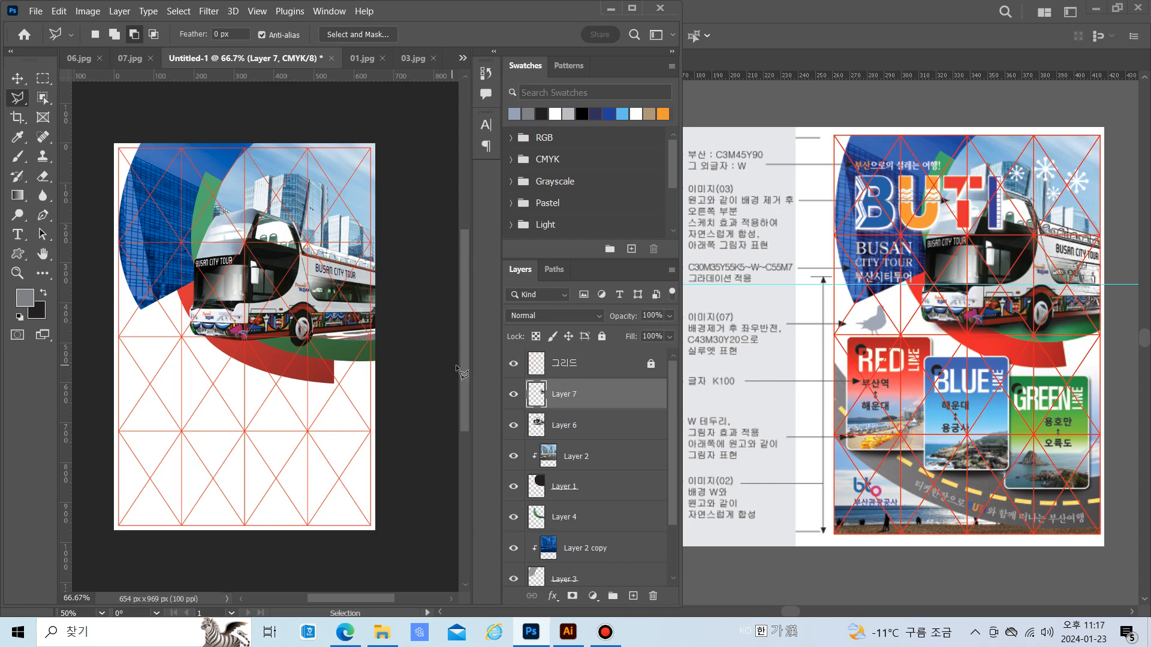
left_click(515, 396)
left_click(514, 395)
Add a Multiply drop shadow to the whole-bus Layer 6 with 75% opacity, 91° angle, 15 px distance, 7% spread and 6 px size
left_click(576, 426)
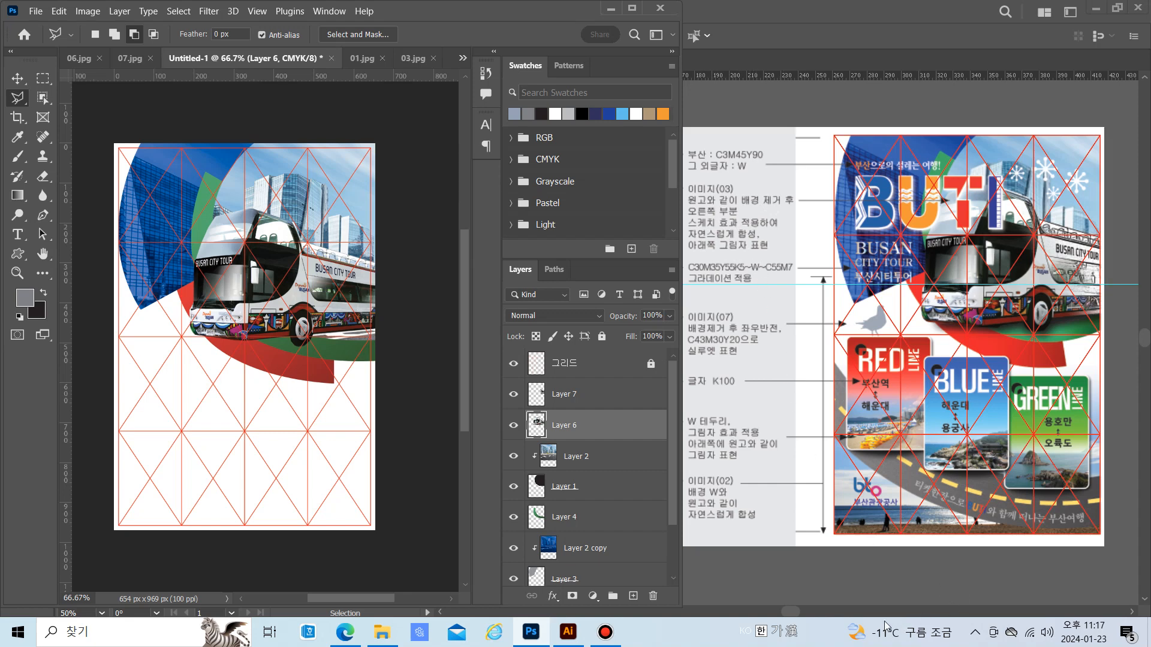
left_click(558, 605)
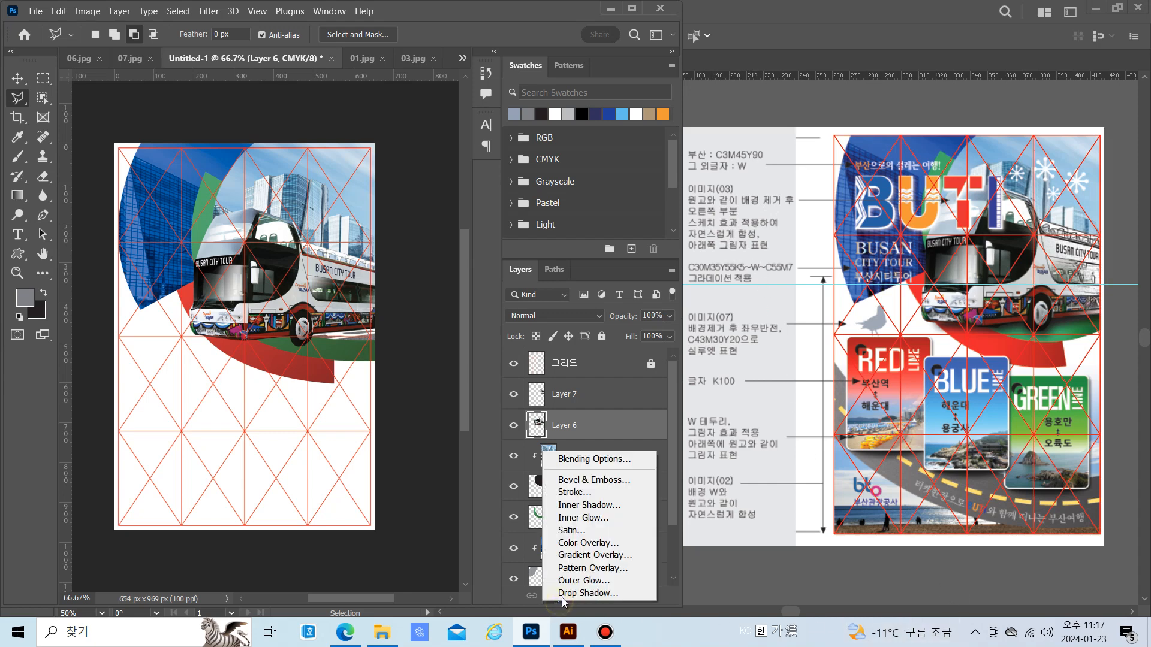
left_click(568, 594)
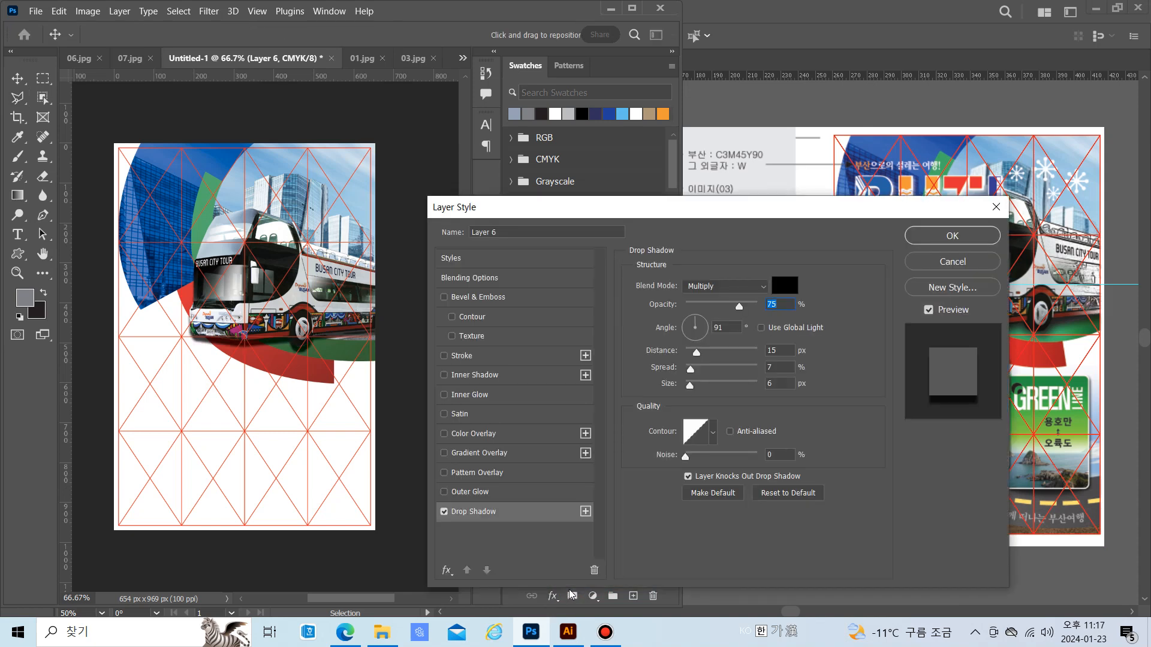
left_click(937, 239)
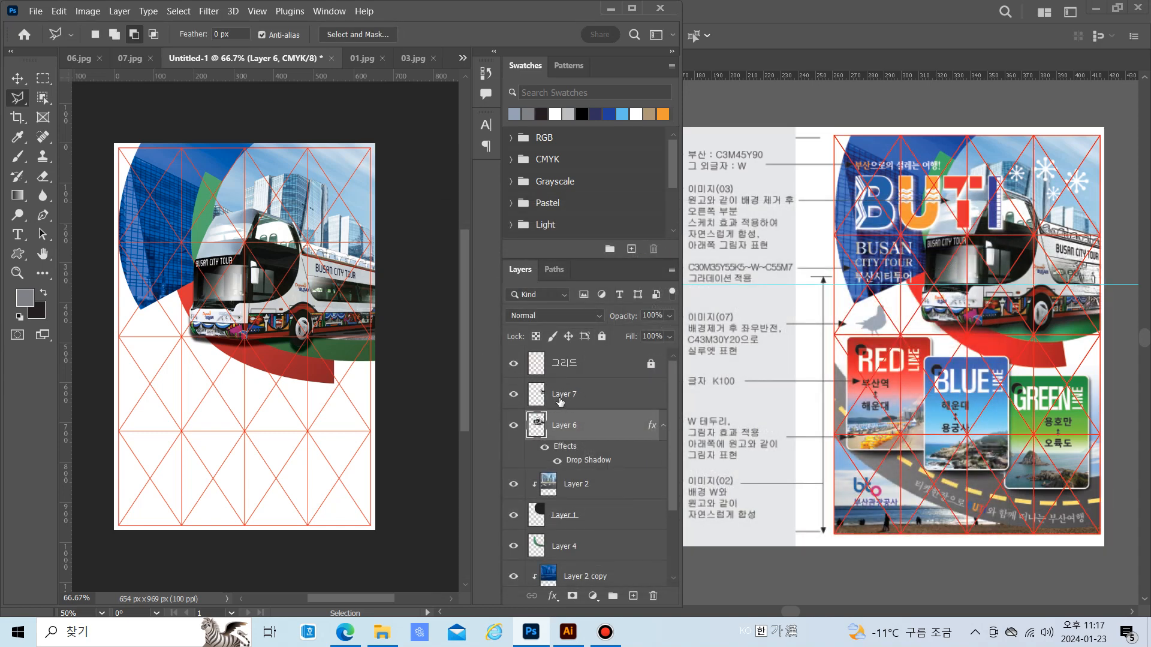
Select the rear-bus Layer 7 and convert the document's color mode to RGB without flattening the layers
left_click(561, 401)
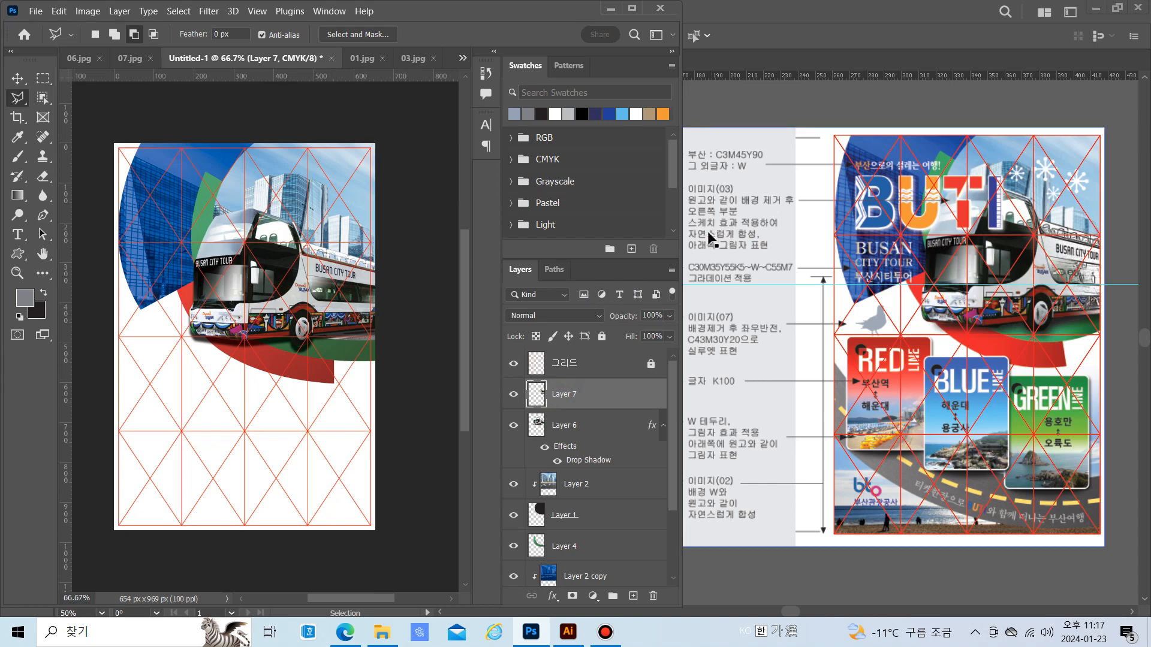
left_click(209, 11)
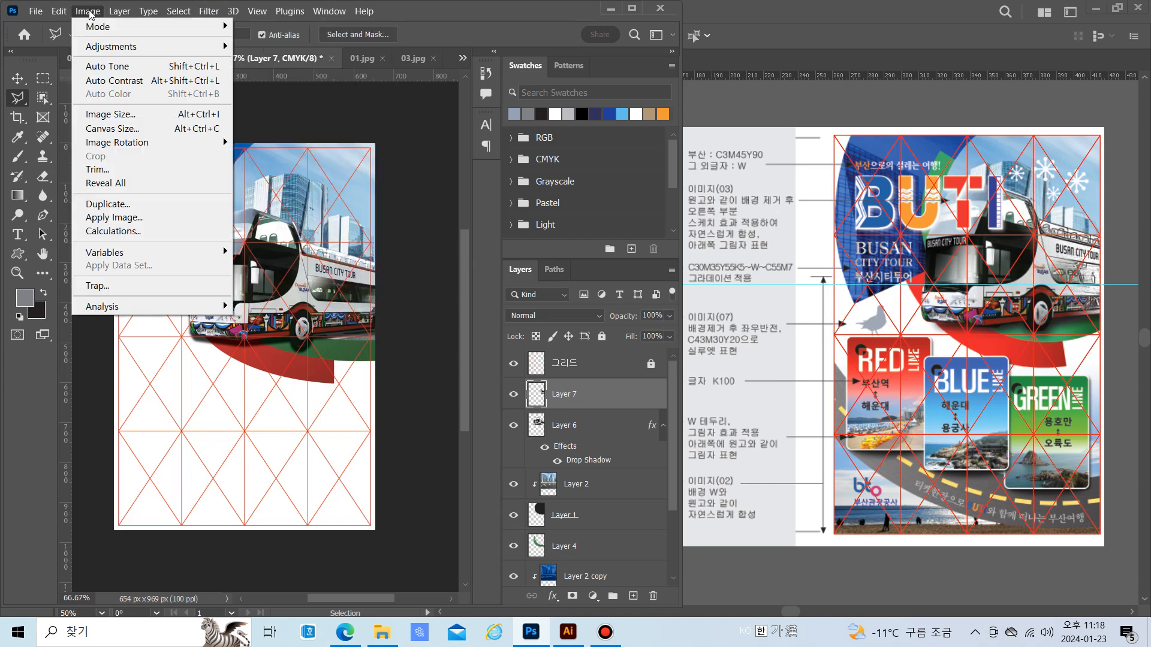
left_click(88, 12)
left_click(88, 12)
mouse_move(172, 29)
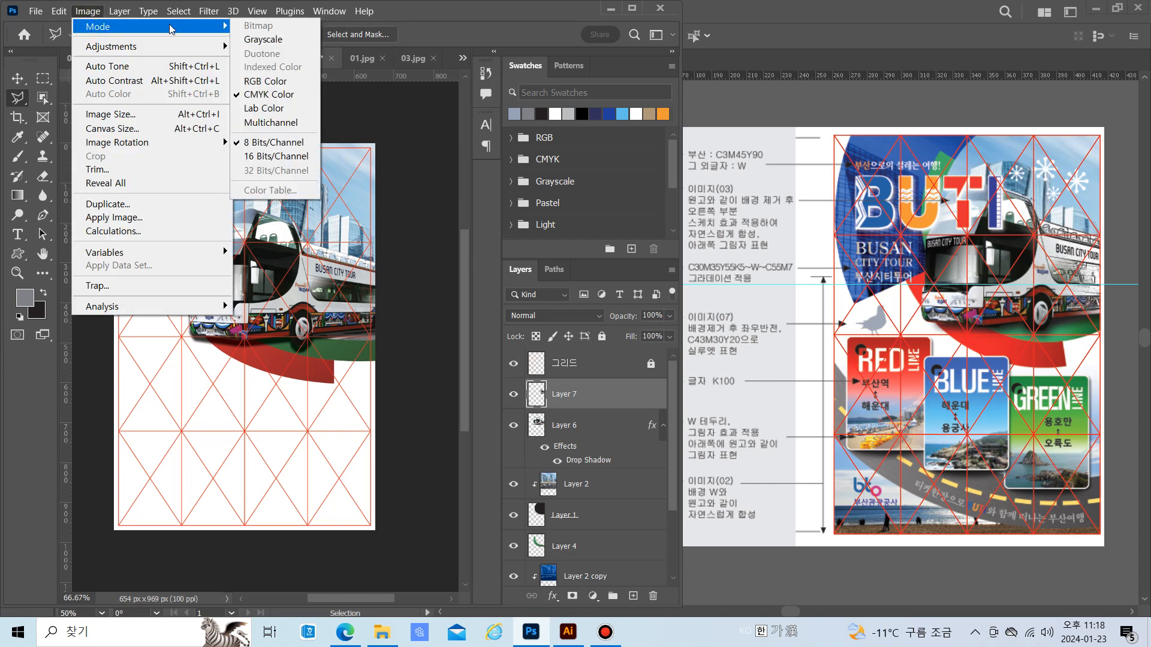
left_click(264, 80)
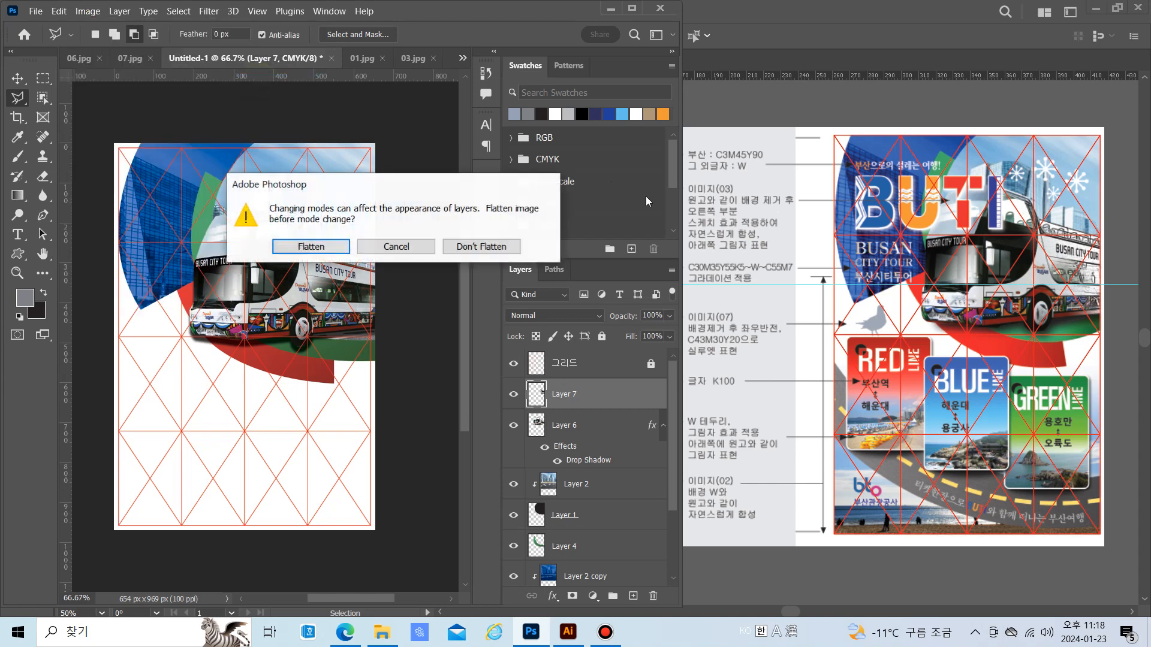
left_click(496, 247)
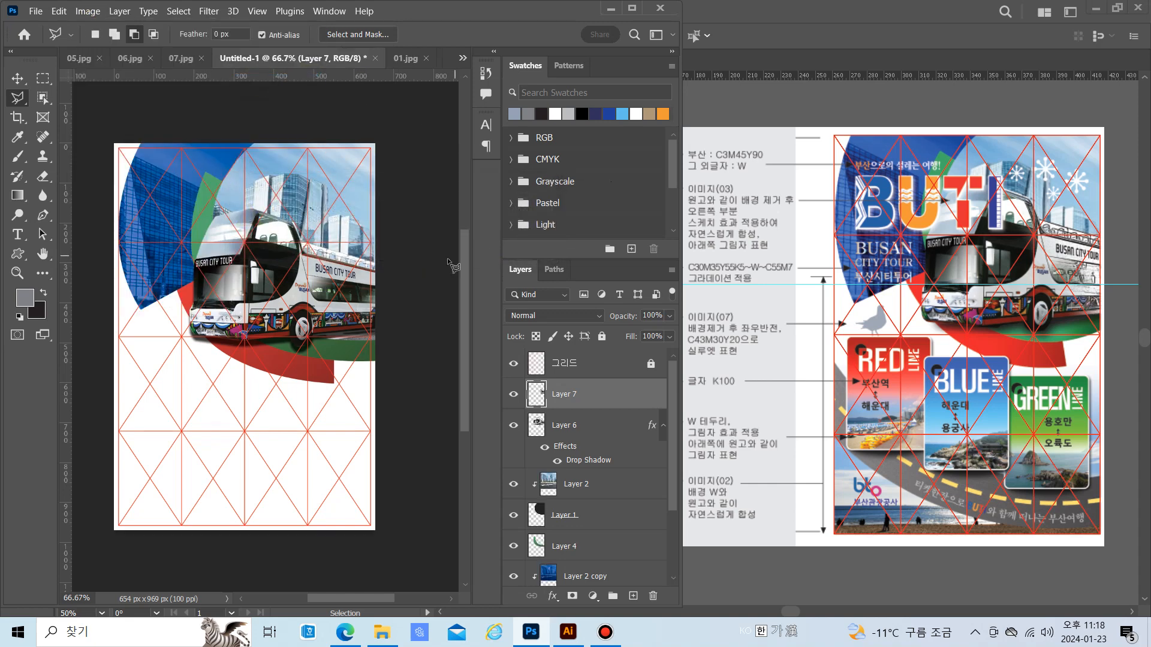
Open the Filter Gallery for Layer 7 and reposition its window so the reference poster stays in view
left_click(208, 11)
left_click(330, 87)
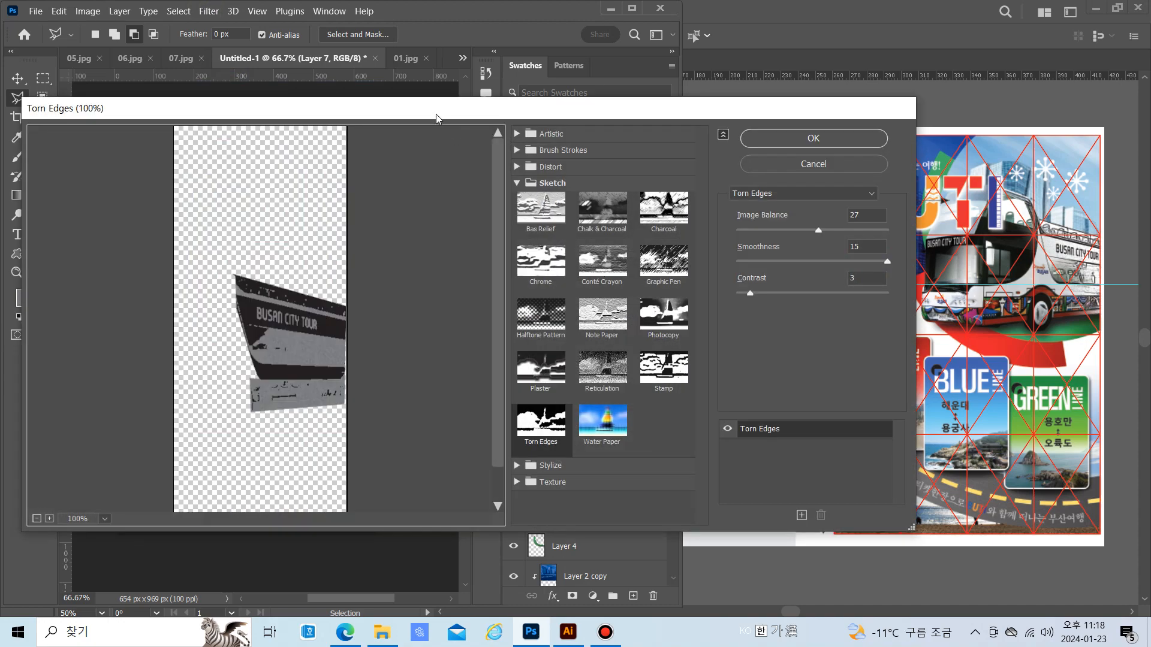
left_click_drag(436, 114, 366, 240)
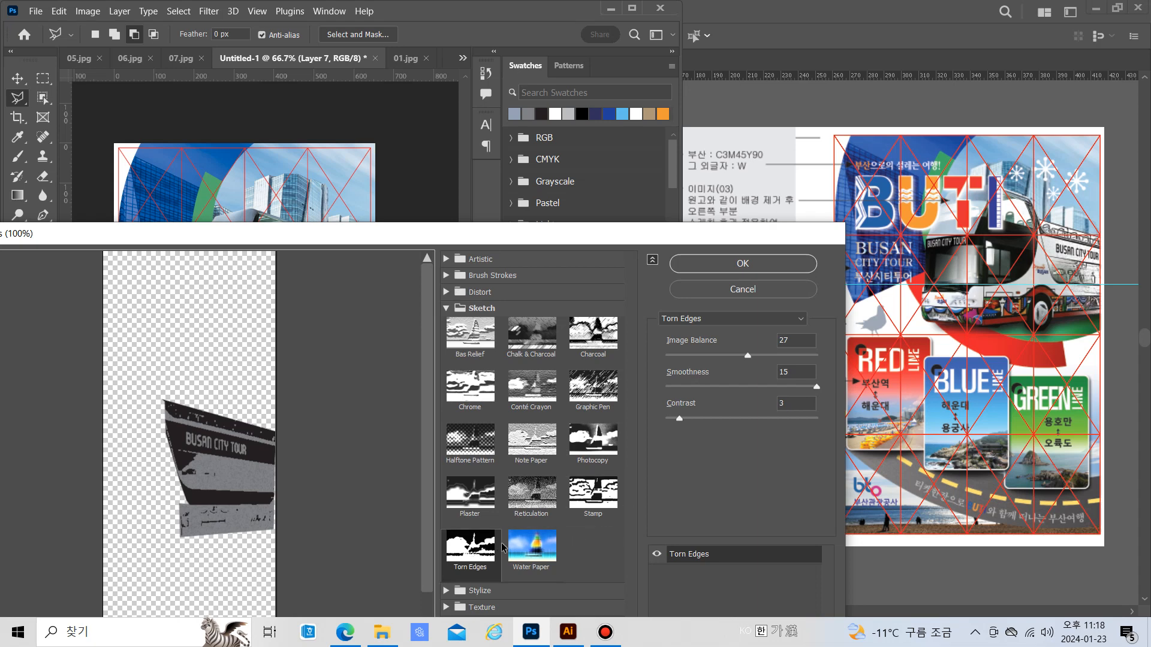
Try the Stamp and Torn Edges sketch filters on the rear bus section, with Torn Edges contrast at 1
left_click(592, 496)
left_click(471, 555)
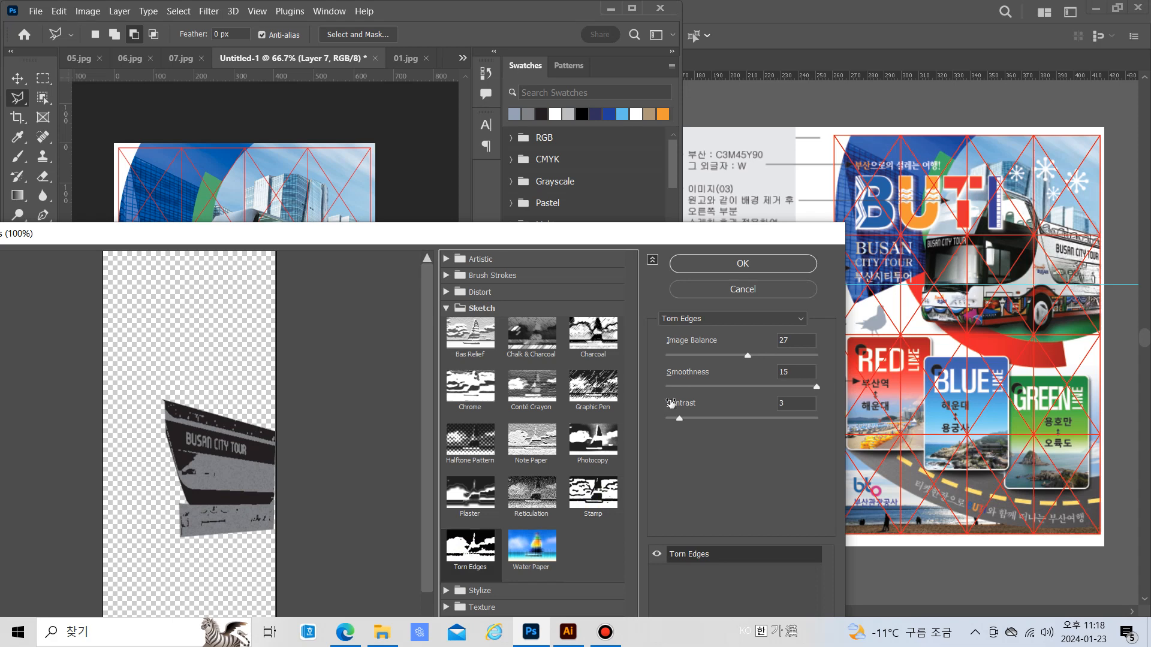
left_click_drag(616, 243, 675, 265)
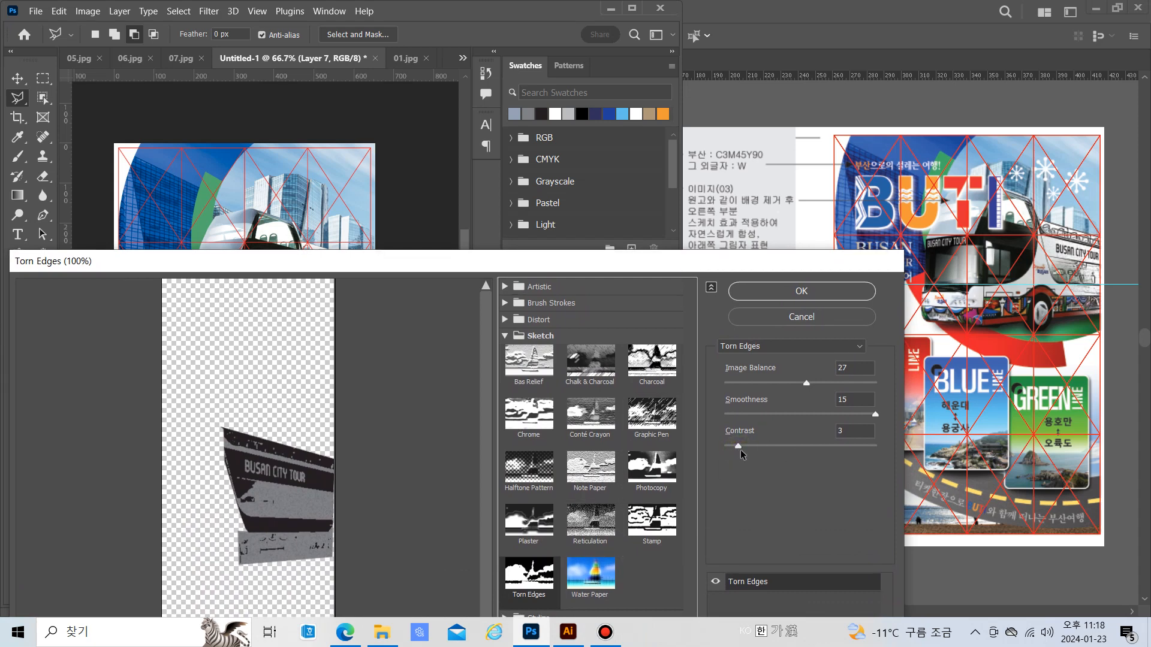
left_click_drag(739, 449, 715, 440)
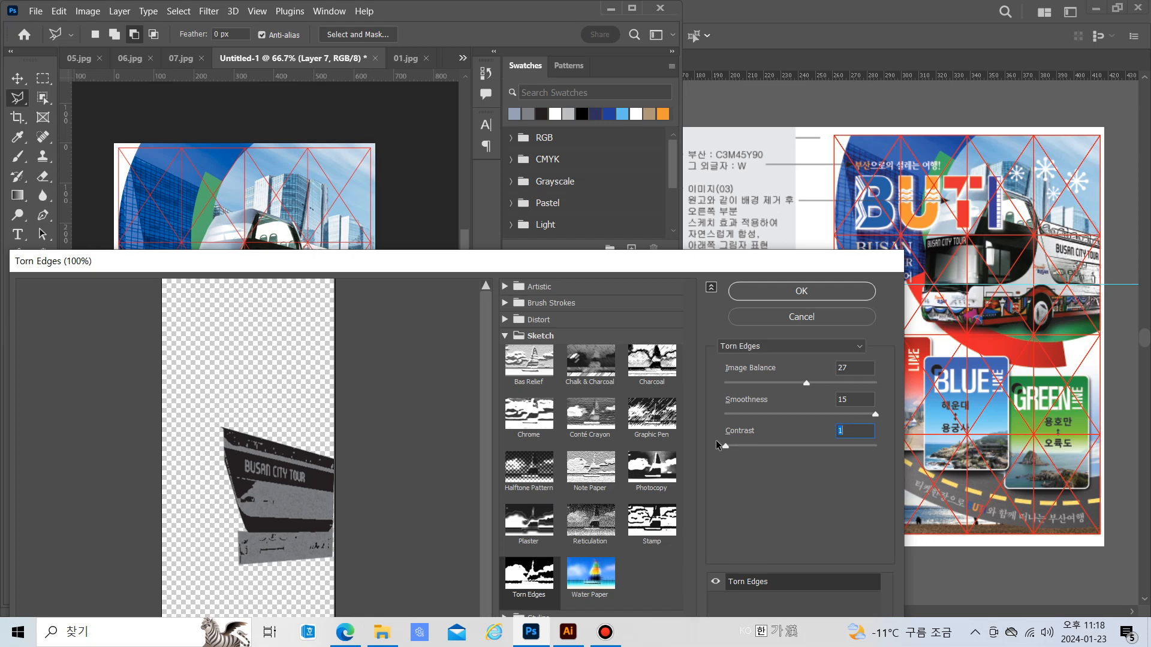
Apply the artistic Poster Edges filter to Layer 7 with edge thickness 10, edge intensity 0 and posterization 6
left_click(505, 287)
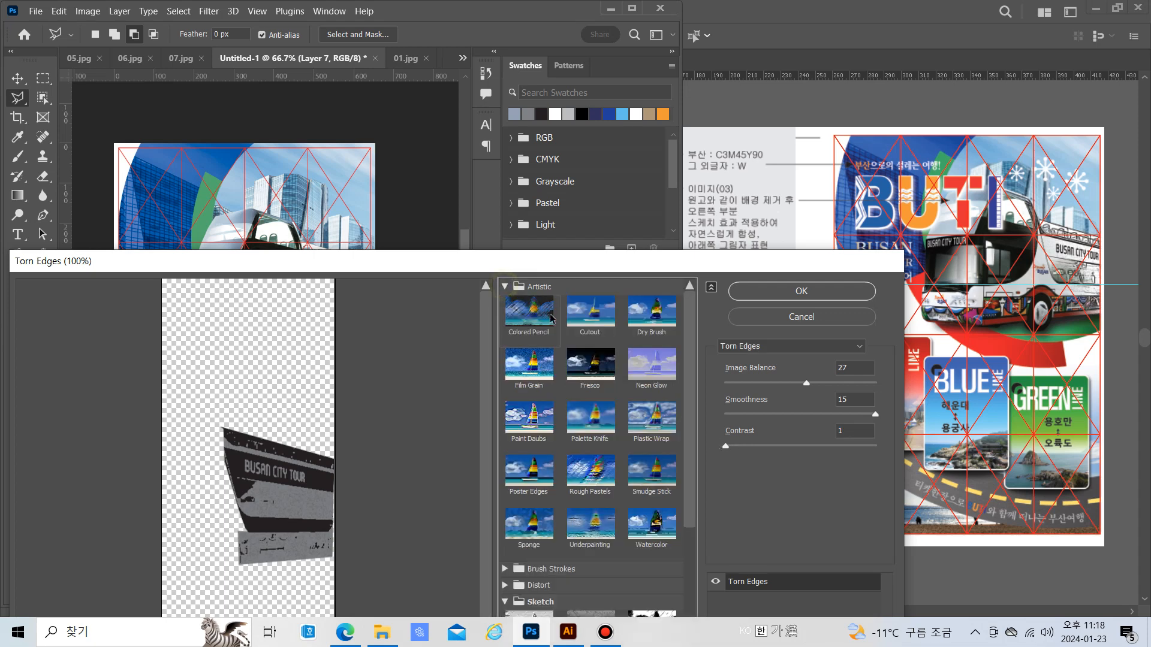
left_click(530, 466)
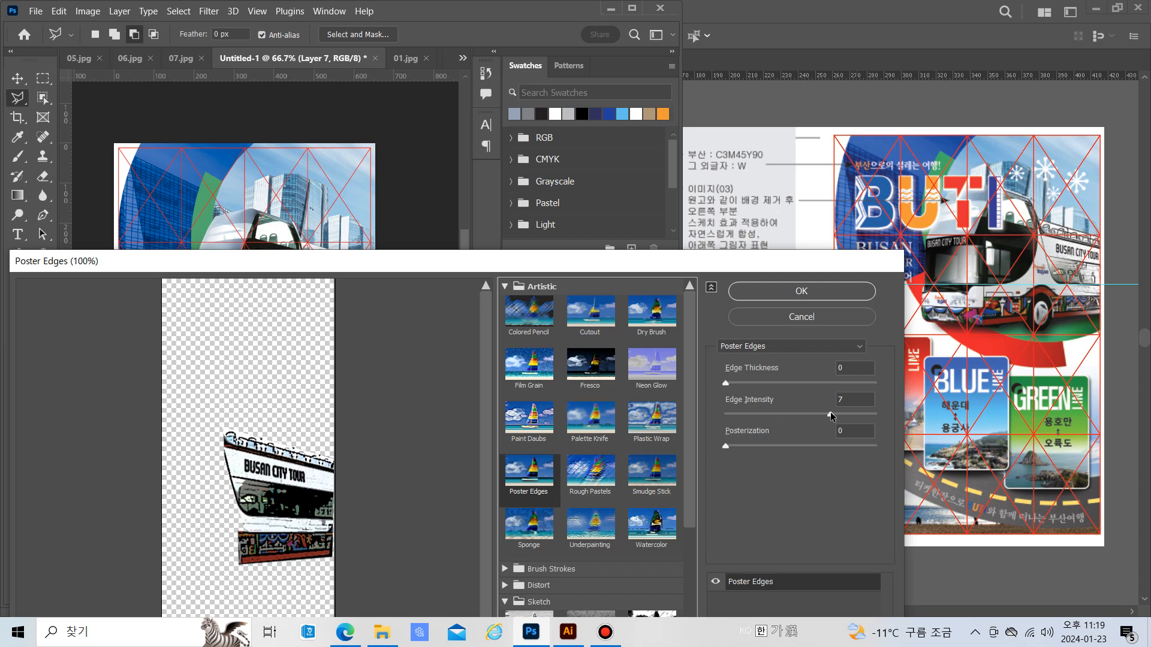
left_click_drag(831, 420, 865, 413)
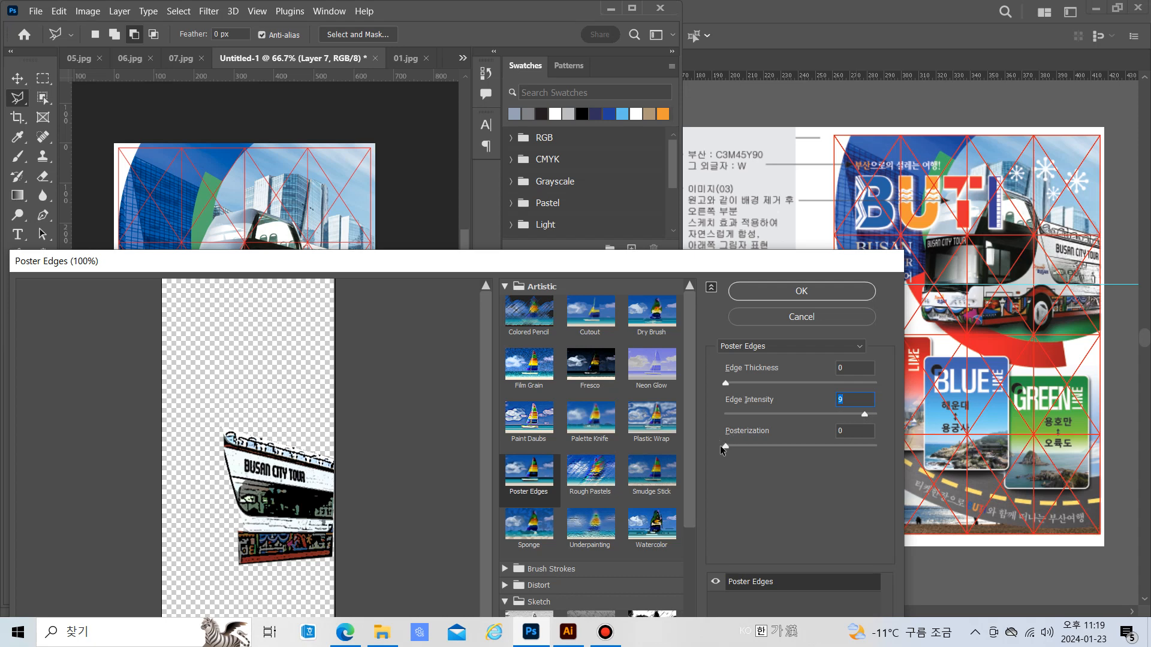
left_click_drag(722, 450, 875, 471)
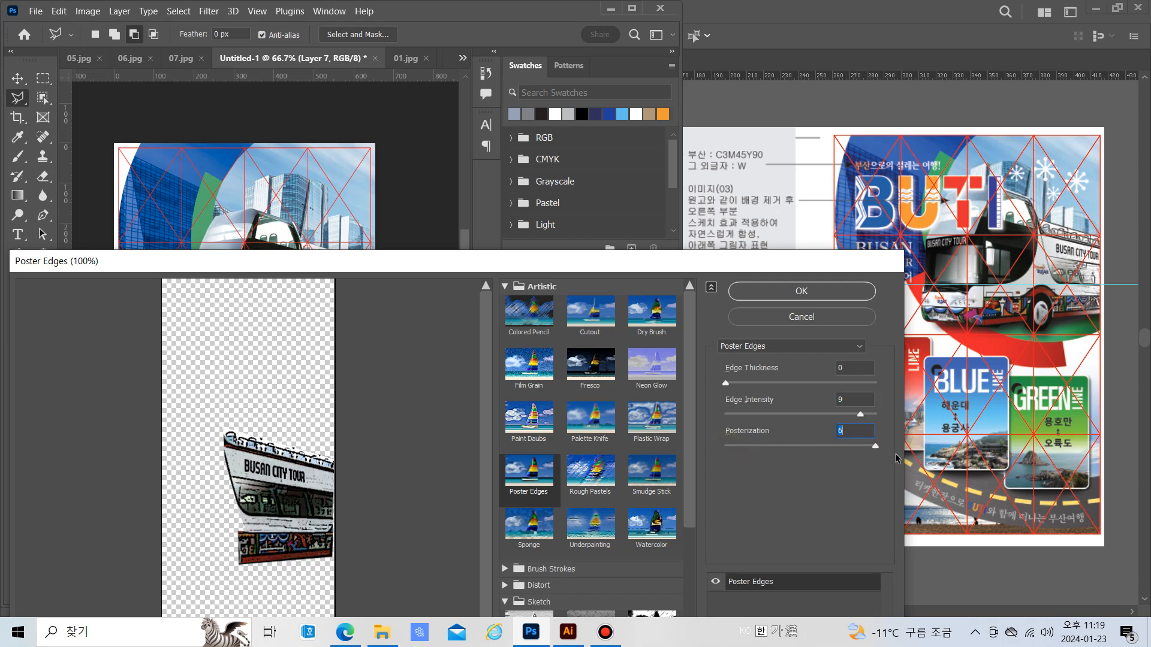
left_click_drag(725, 383, 882, 395)
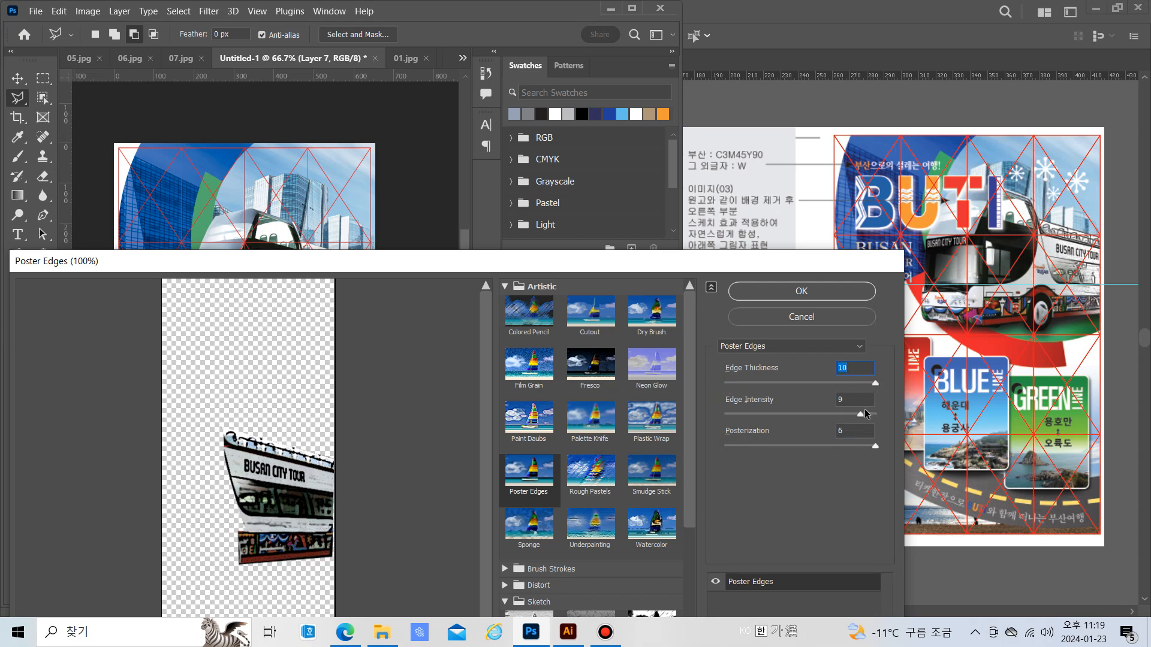
left_click_drag(867, 420, 703, 403)
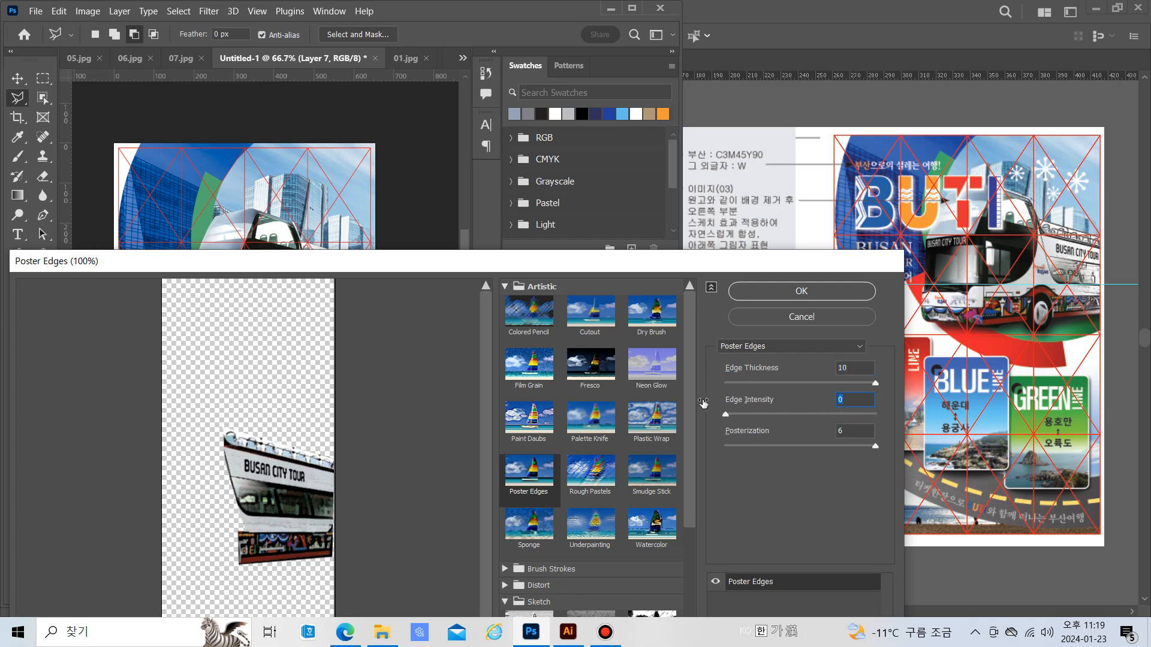
left_click(818, 300)
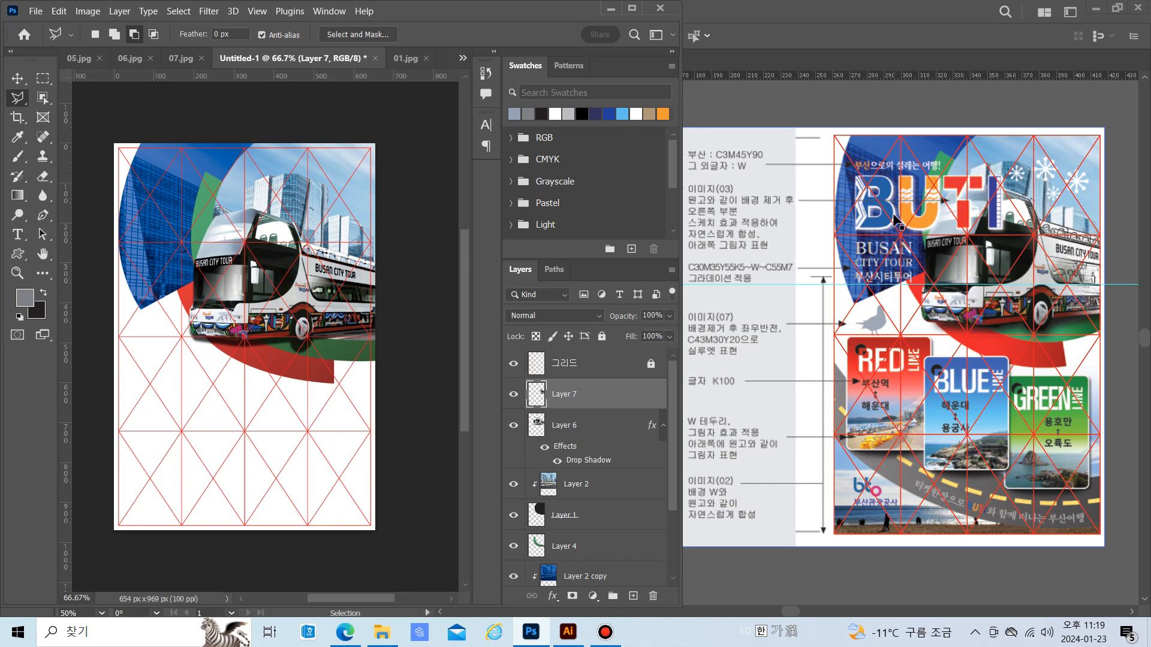
Switch to Illustrator, copy the complete BUTI lettering artwork, and return to Photoshop with the reference poster in view
left_click(569, 632)
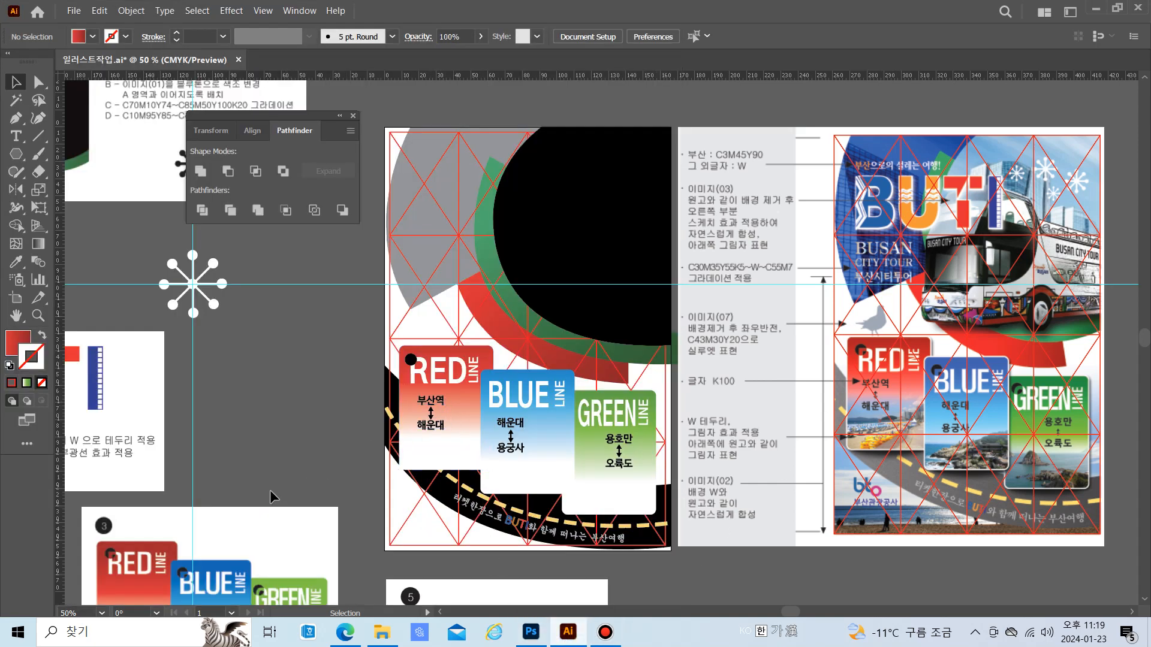
left_click(440, 612)
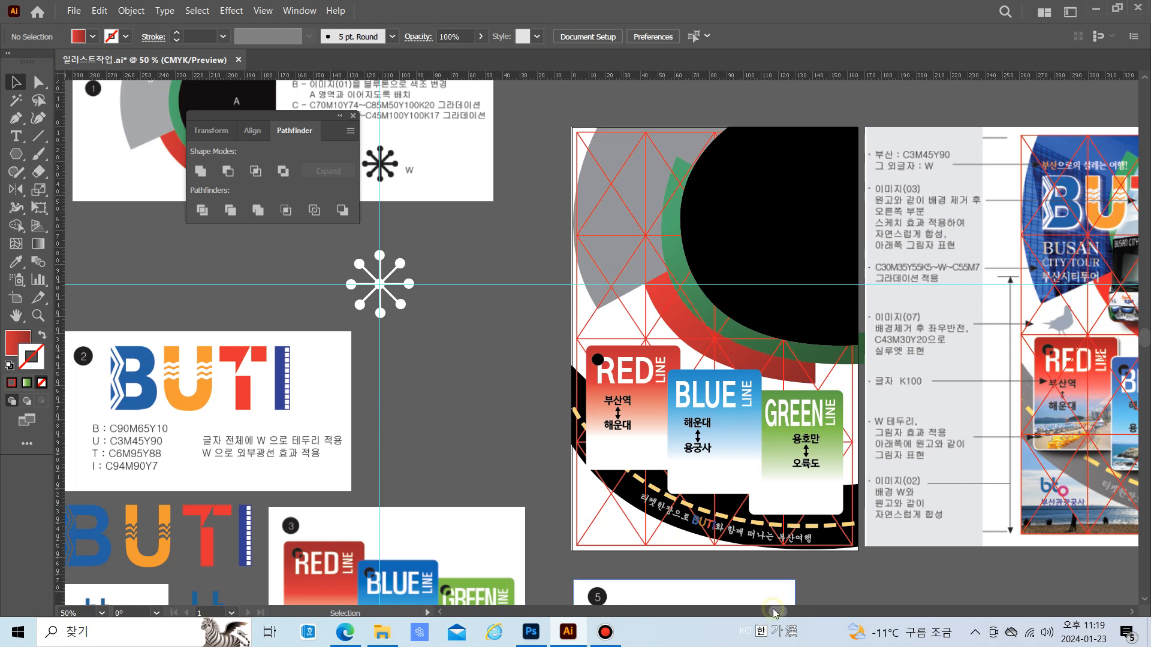
left_click_drag(774, 612, 769, 610)
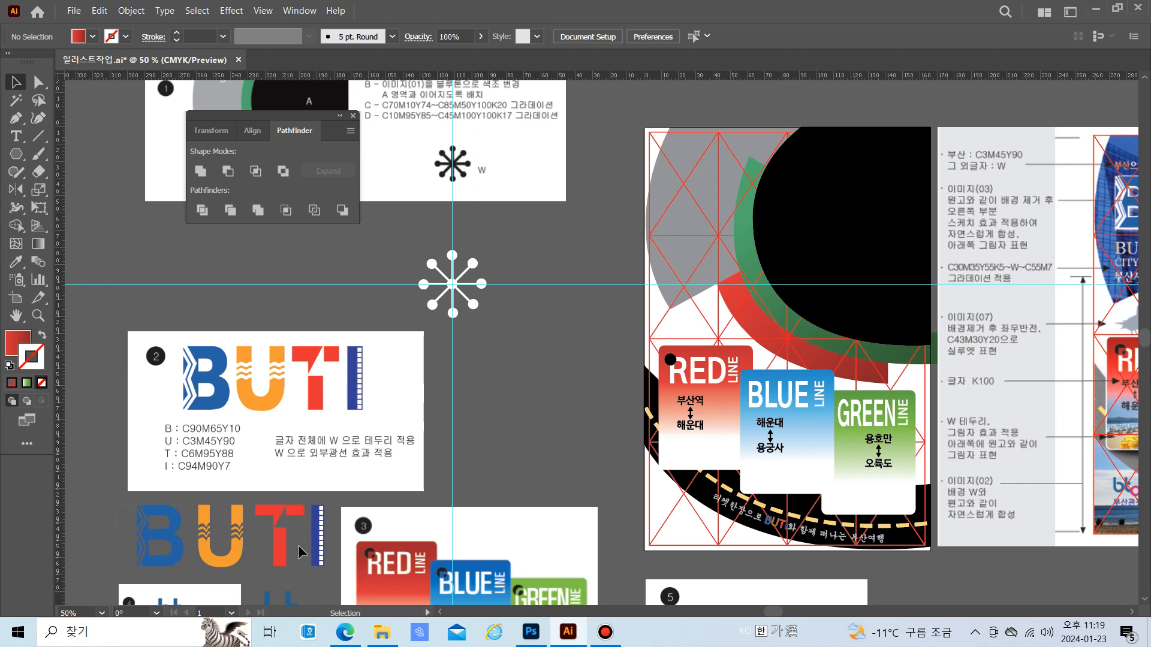
left_click_drag(300, 552, 334, 575)
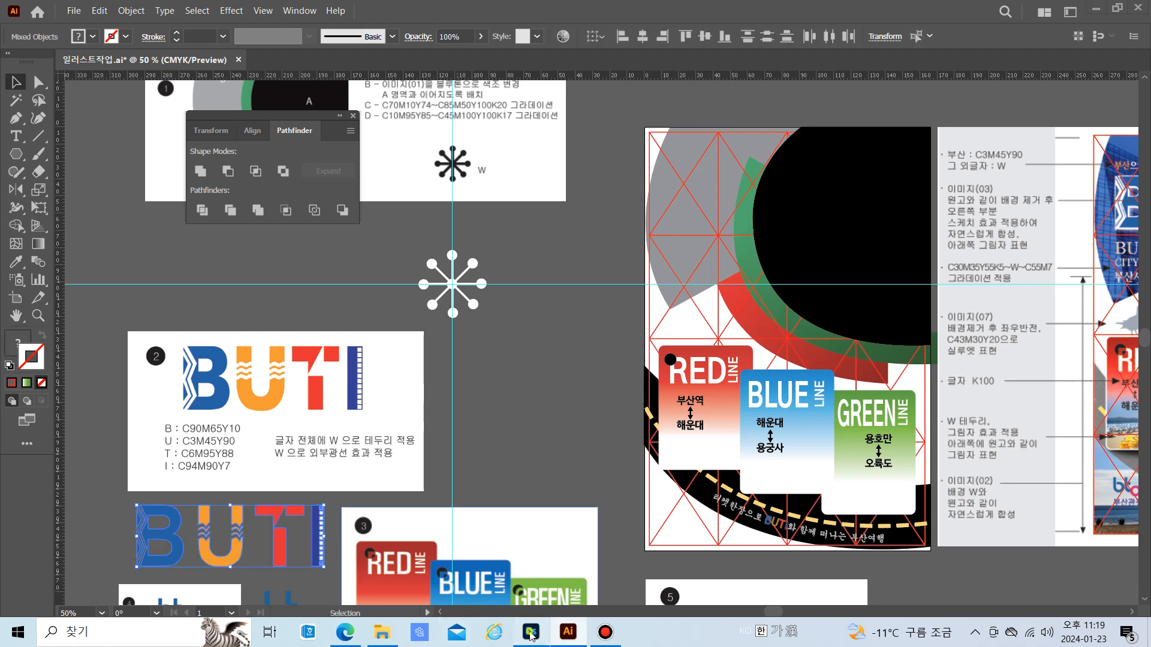
left_click(530, 635)
mouse_move(773, 612)
left_mouse_down()
mouse_move(815, 615)
mouse_move(792, 612)
left_mouse_up()
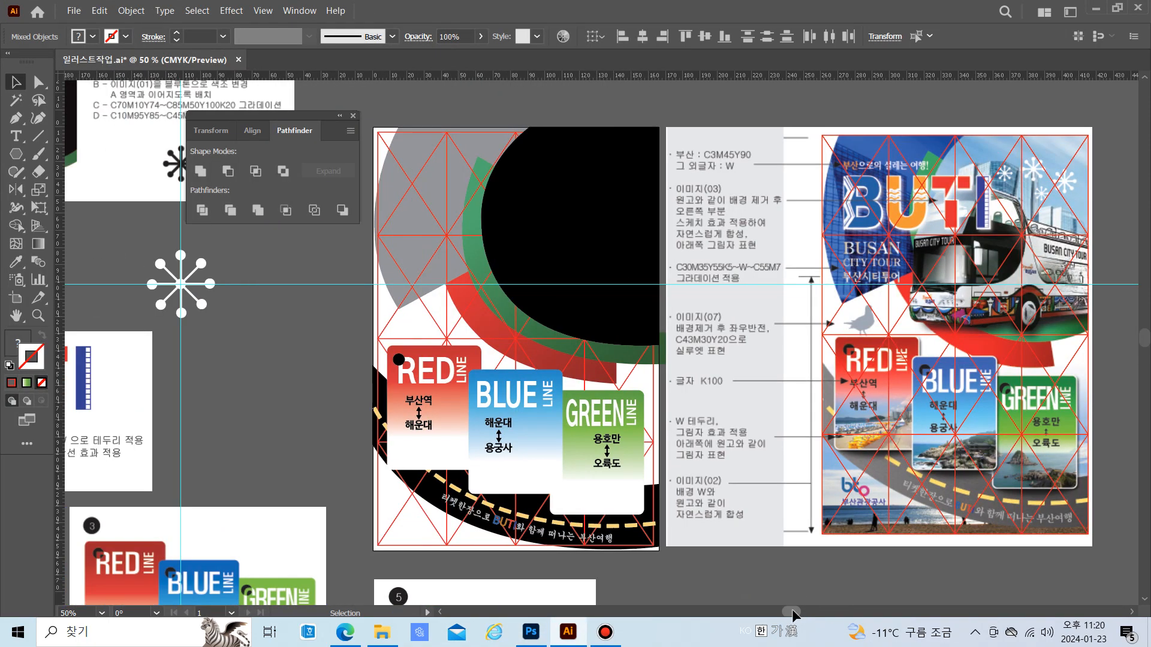
left_click(531, 632)
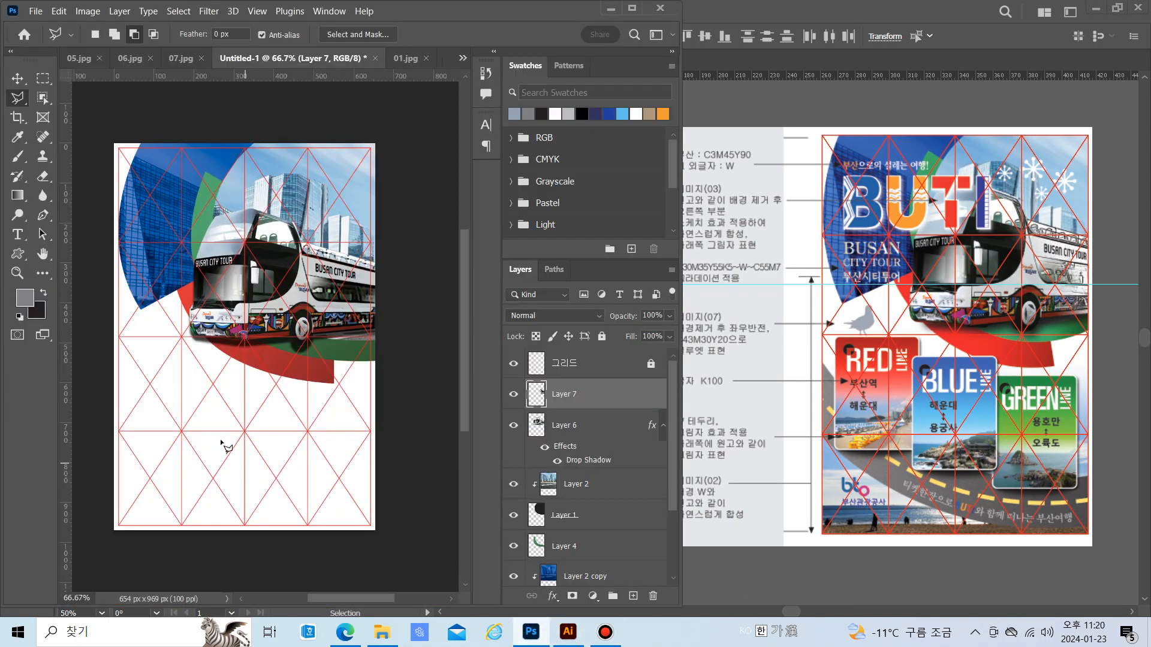
Paste the BUTI lettering into the poster, scale it to about 85%, and place it across the upper blue circle and bus photo
key("ctrl+v")
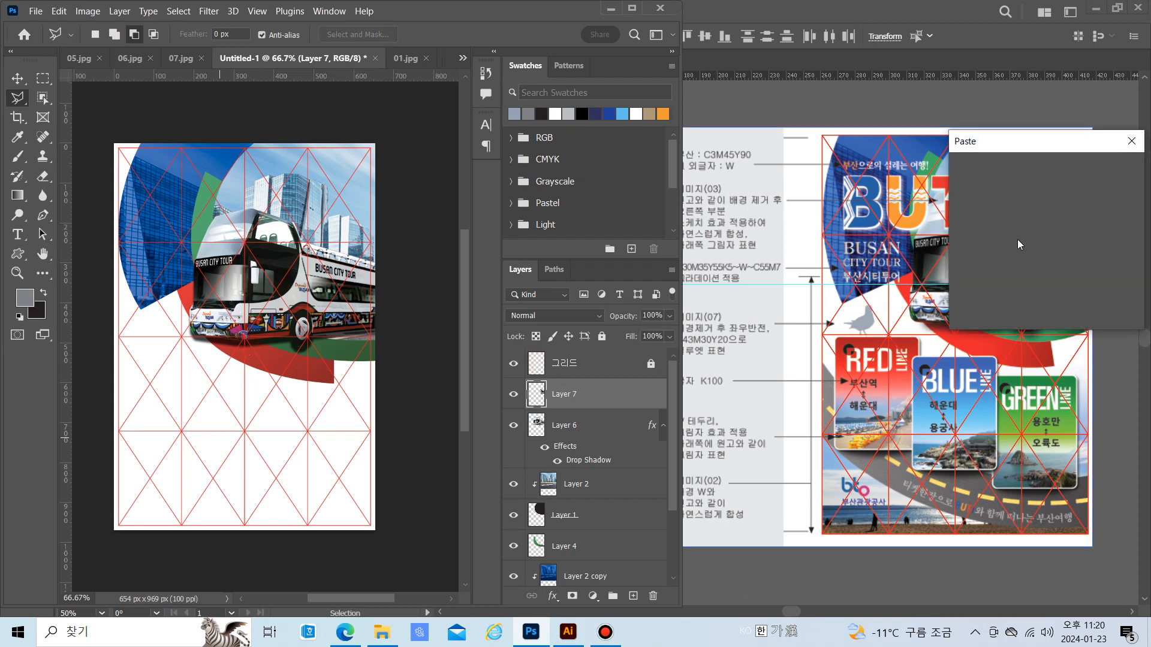
key("Return")
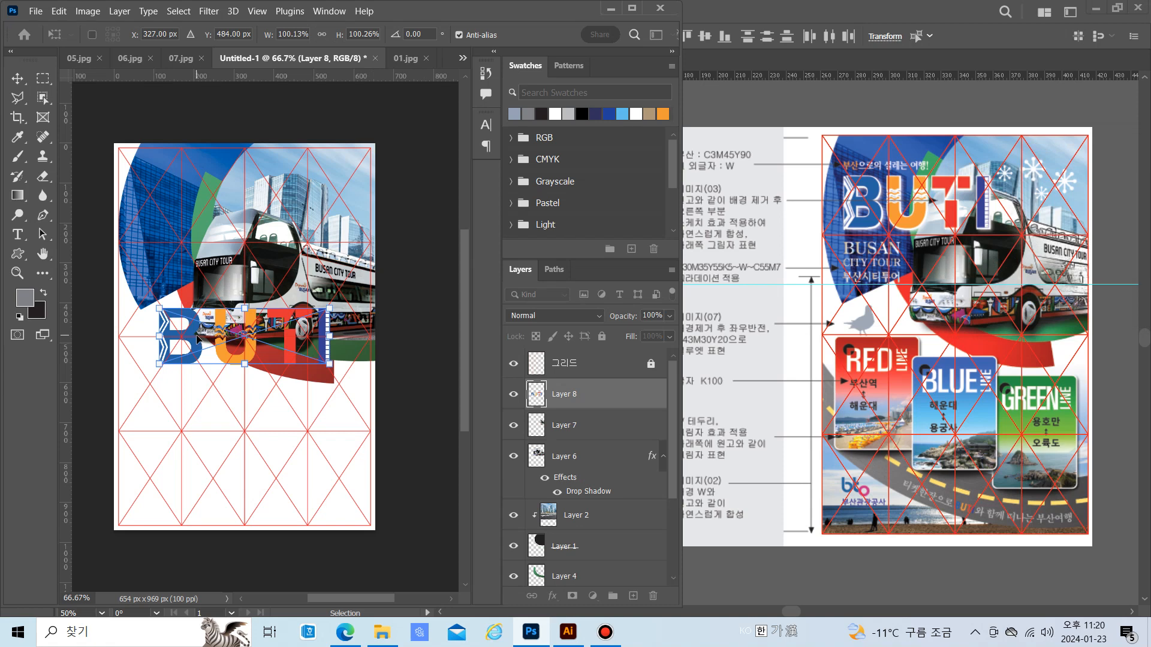
left_click_drag(196, 338, 154, 205)
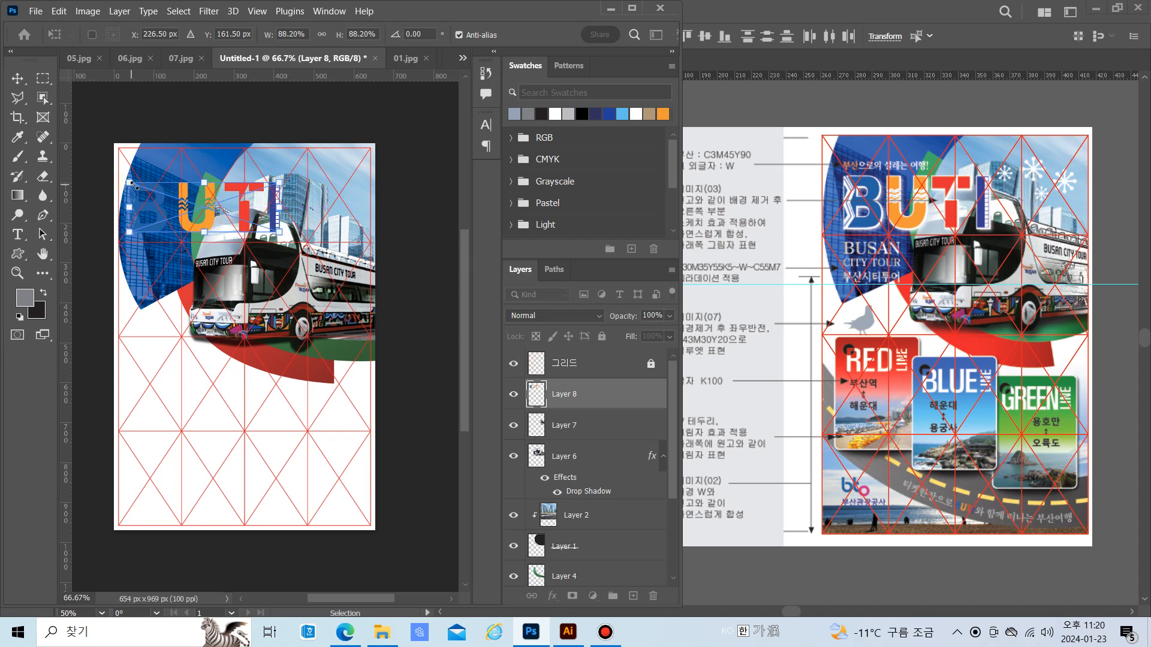
left_click_drag(130, 183, 134, 185)
key("Return")
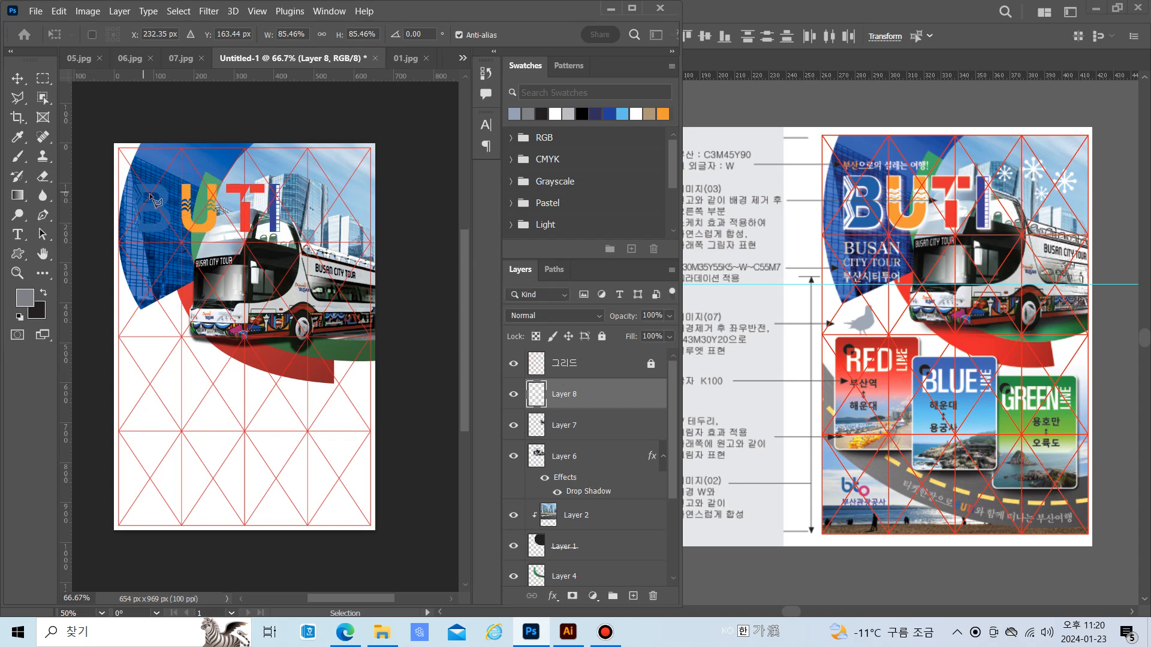
key("l")
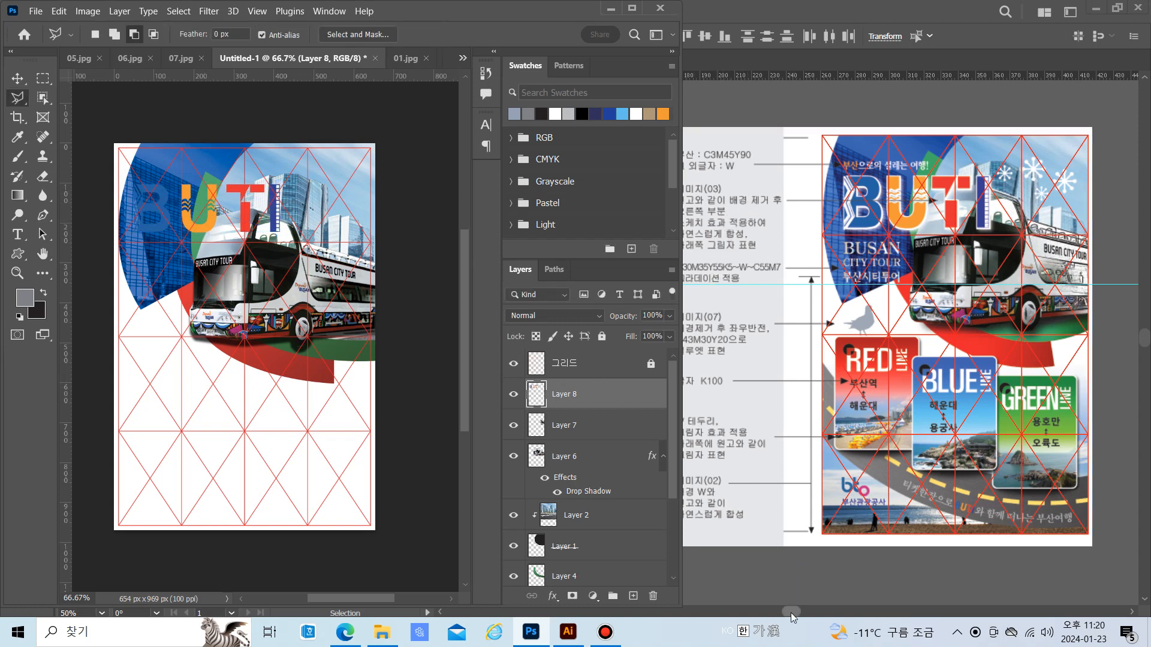
Add a 4 px white outside Stroke effect to the BUTI lettering on Layer 8
left_click_drag(789, 614, 777, 605)
left_click(531, 632)
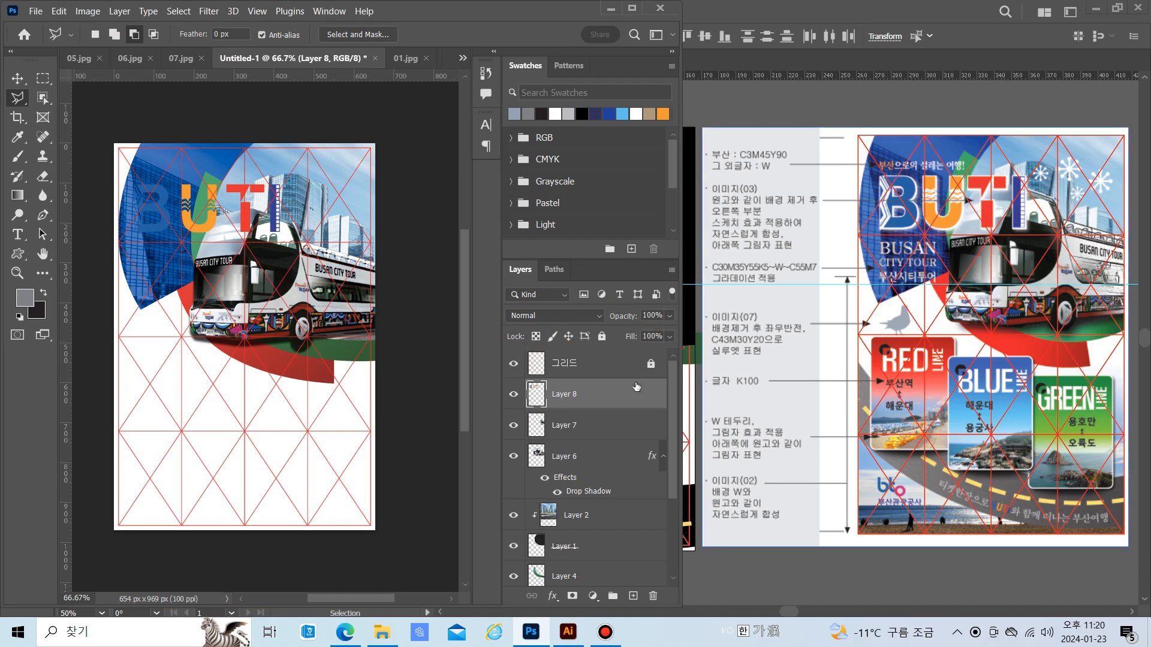
left_click(554, 600)
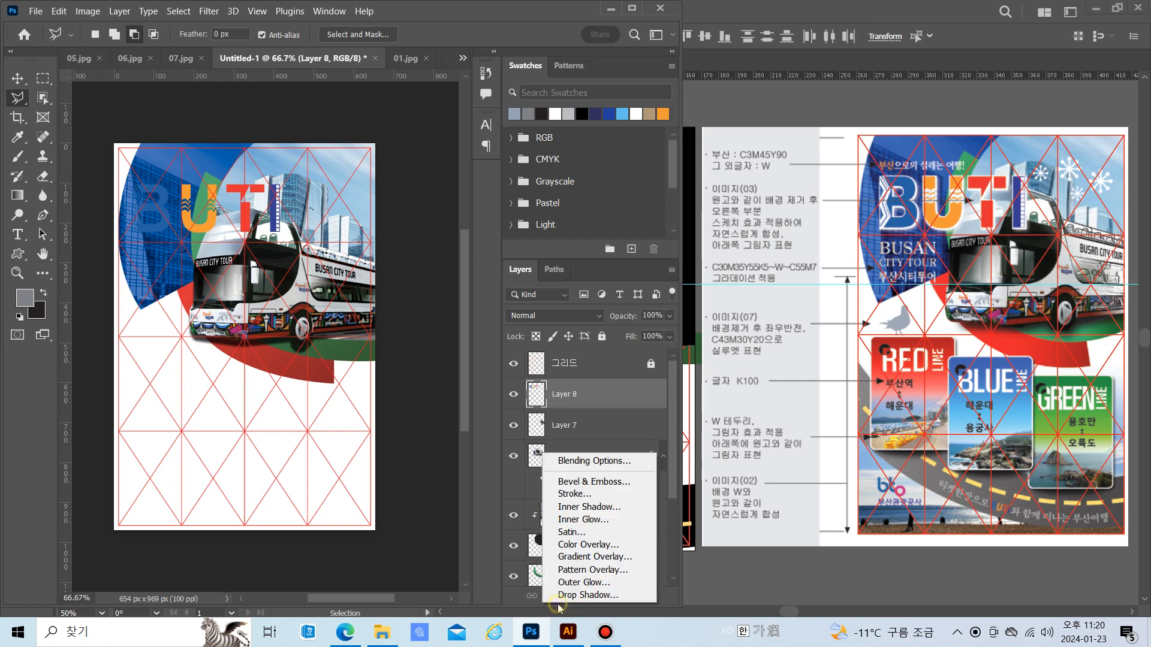
left_click(575, 495)
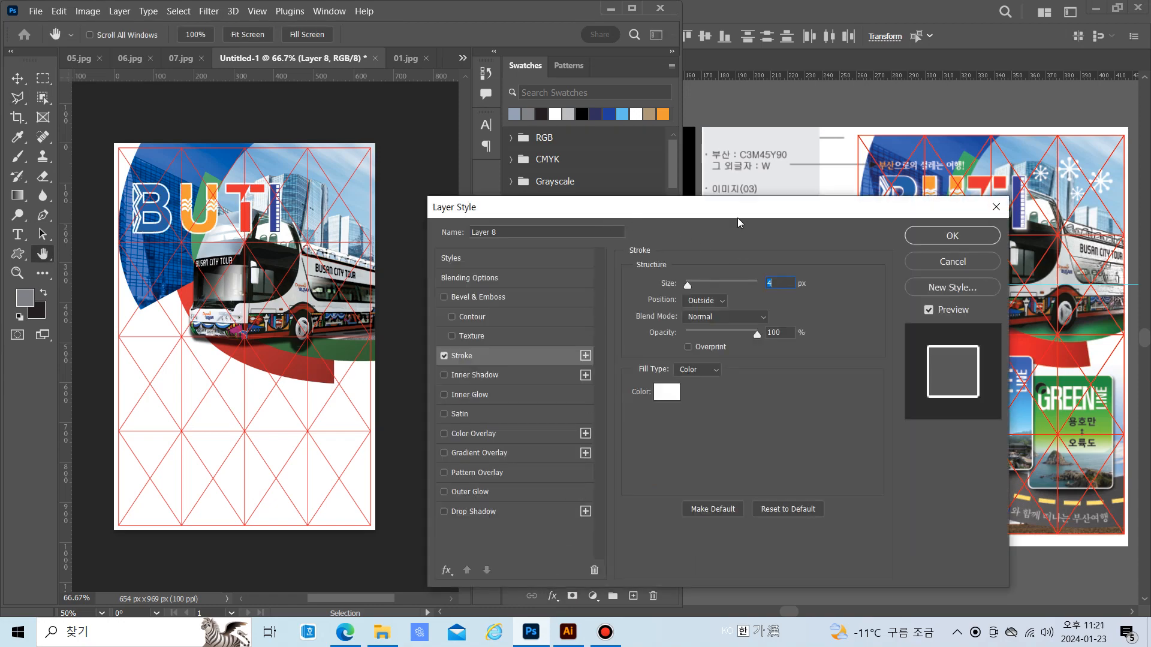
left_click_drag(737, 214, 644, 277)
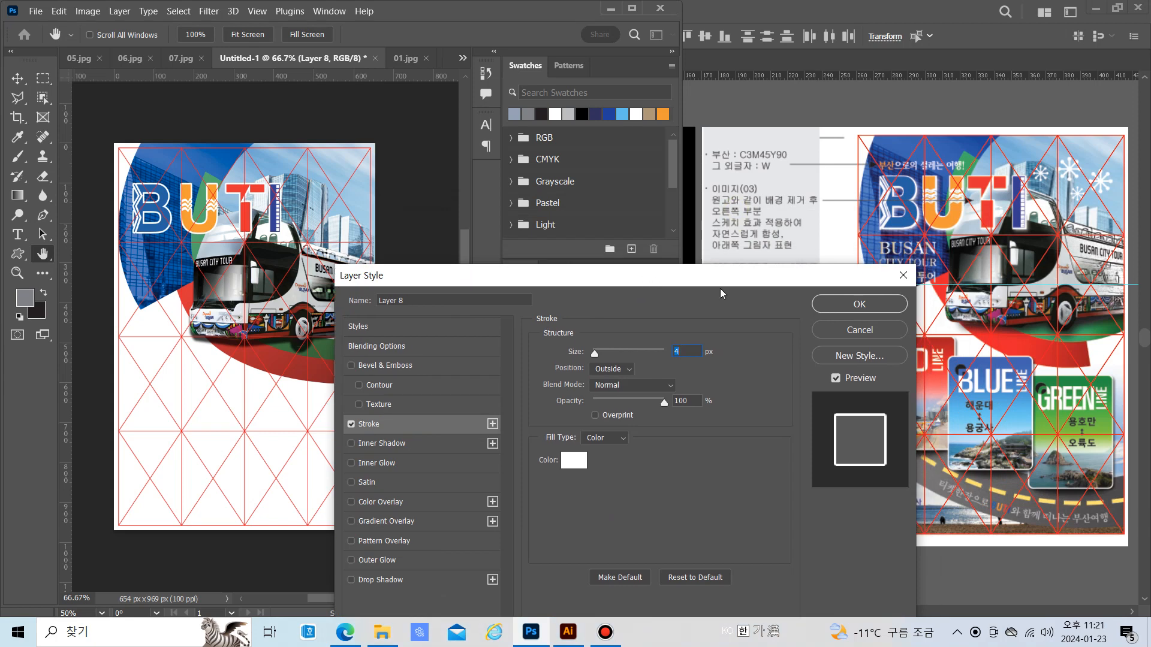
left_click(857, 304)
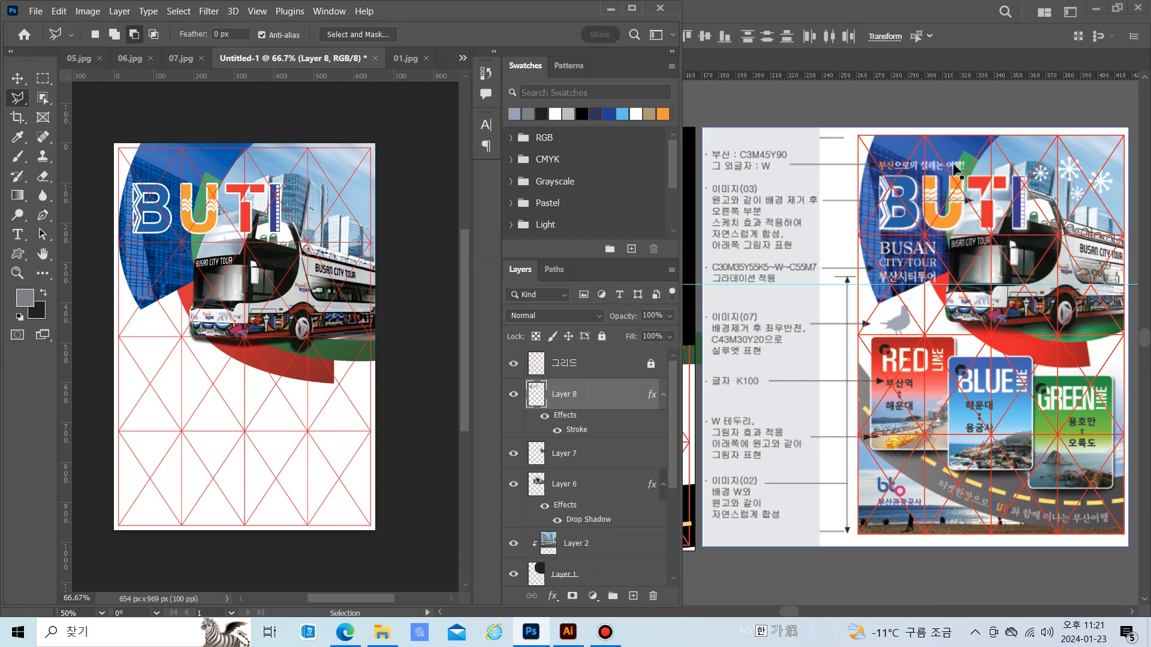
Add the horizontal text line "부산으로의 설레는 여행!" just above the BUTI lettering
left_click(18, 237)
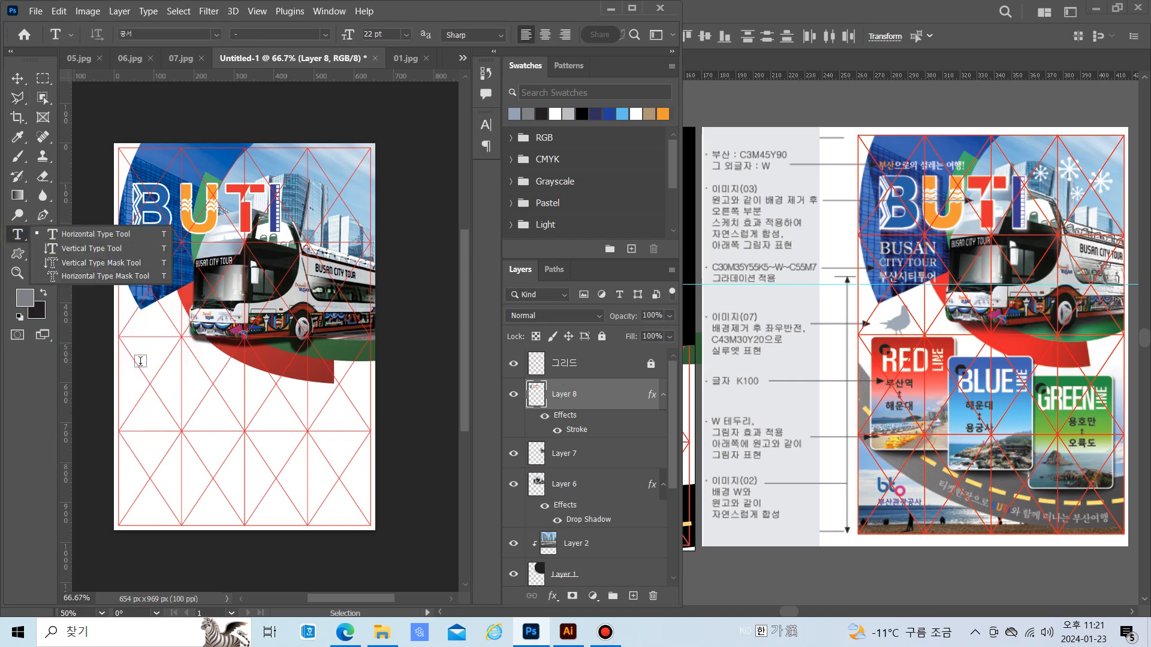
left_click(136, 170)
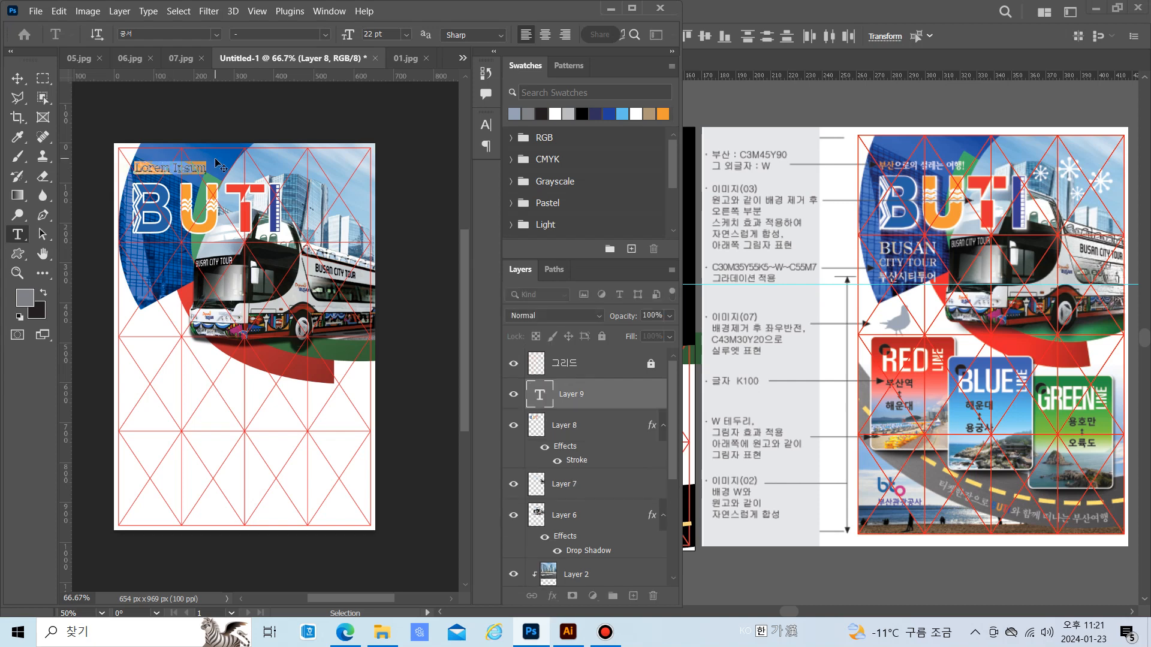
type("ㅂ")
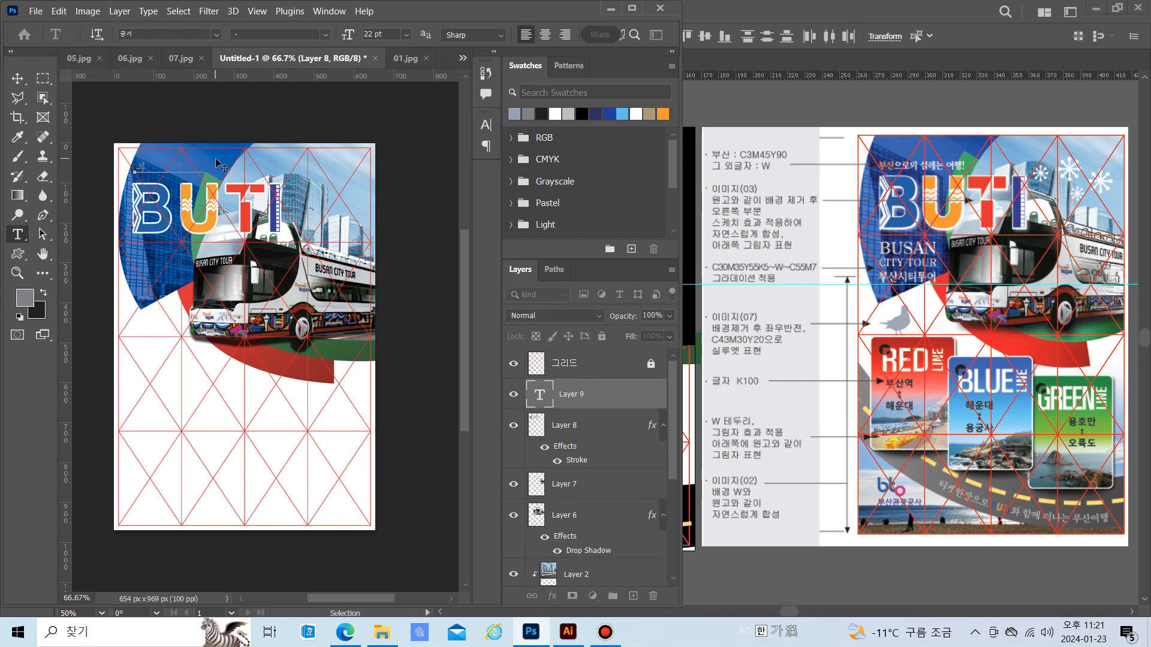
type("산으로의 설")
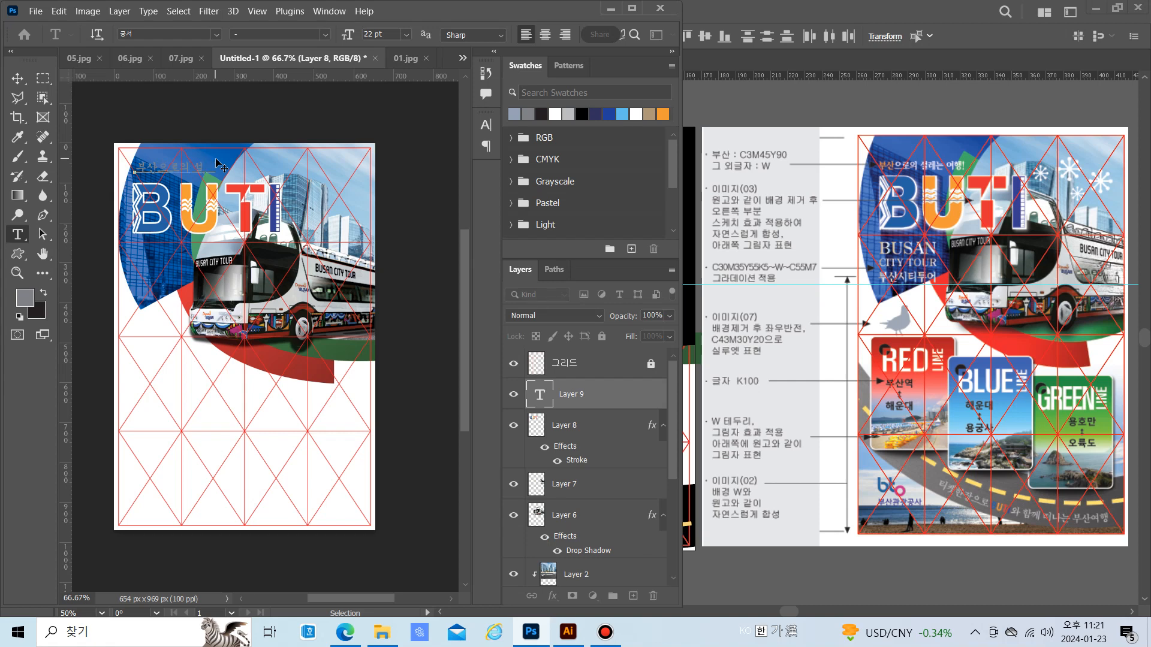
type("레는 여행!")
Color the words "으로의 설레는 여행!" white, with C, M, Y and K all at 0
left_click_drag(162, 168, 396, 150)
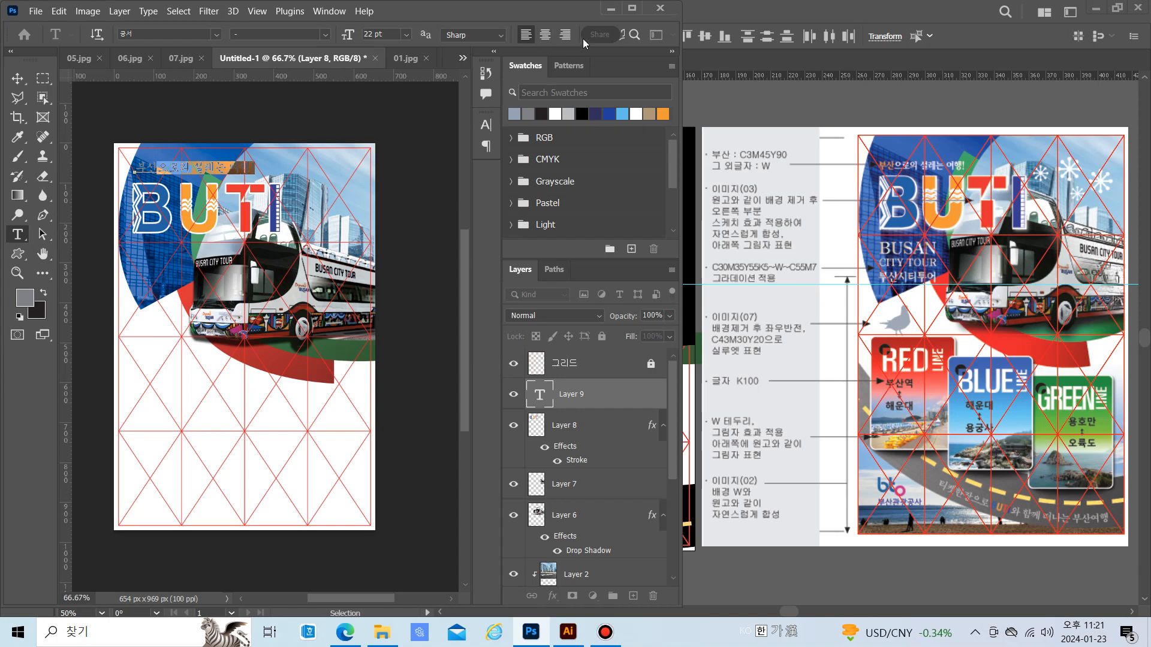
left_click(632, 12)
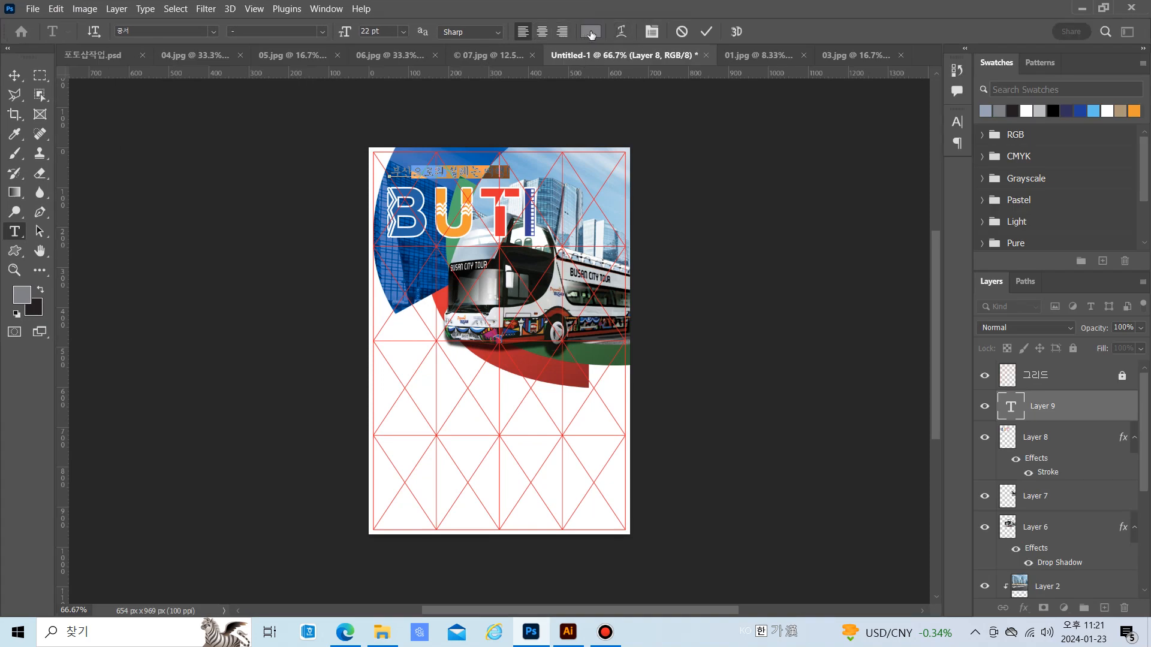
left_click(591, 32)
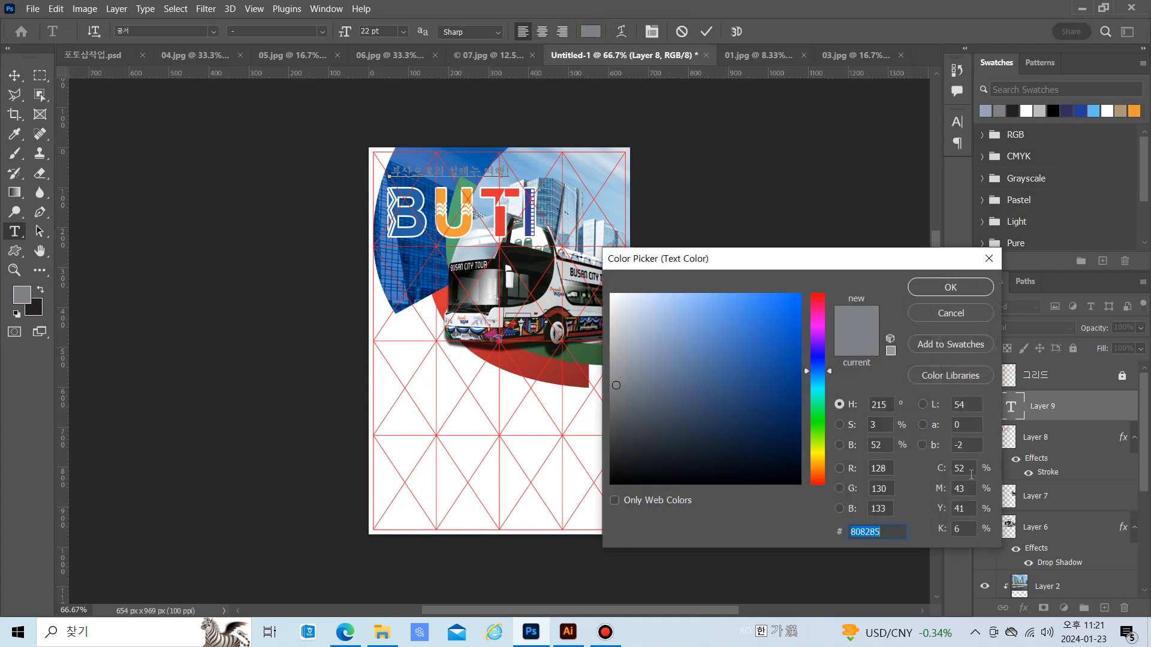
double_click(970, 470)
type("0")
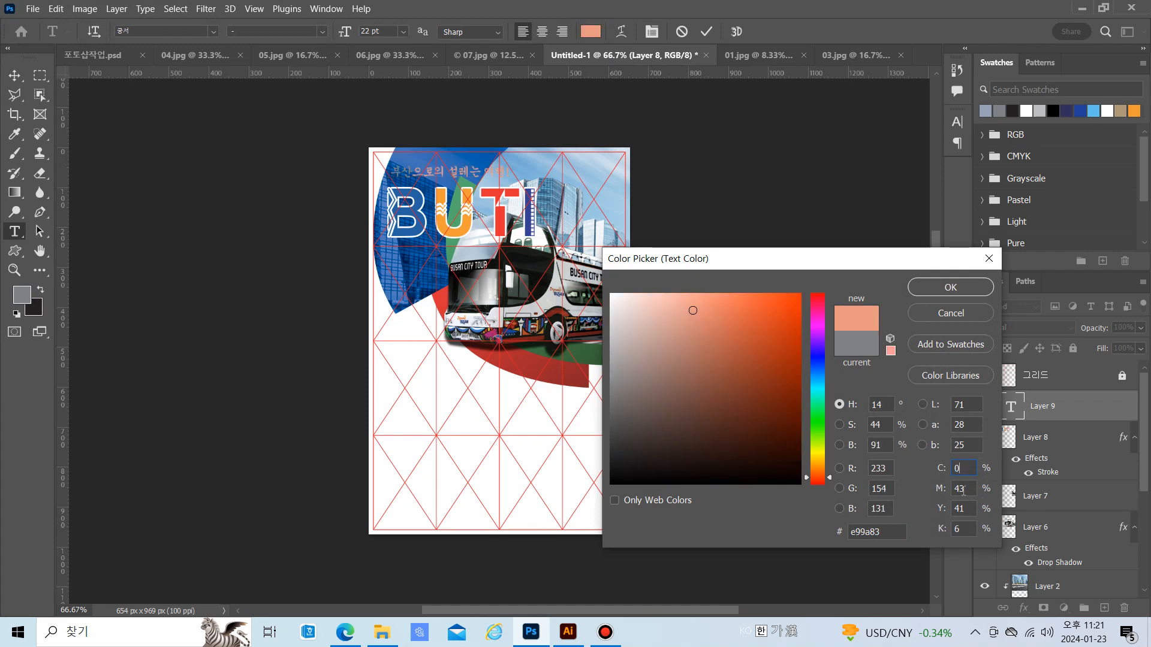
double_click(963, 489)
type("0")
double_click(962, 508)
type("0")
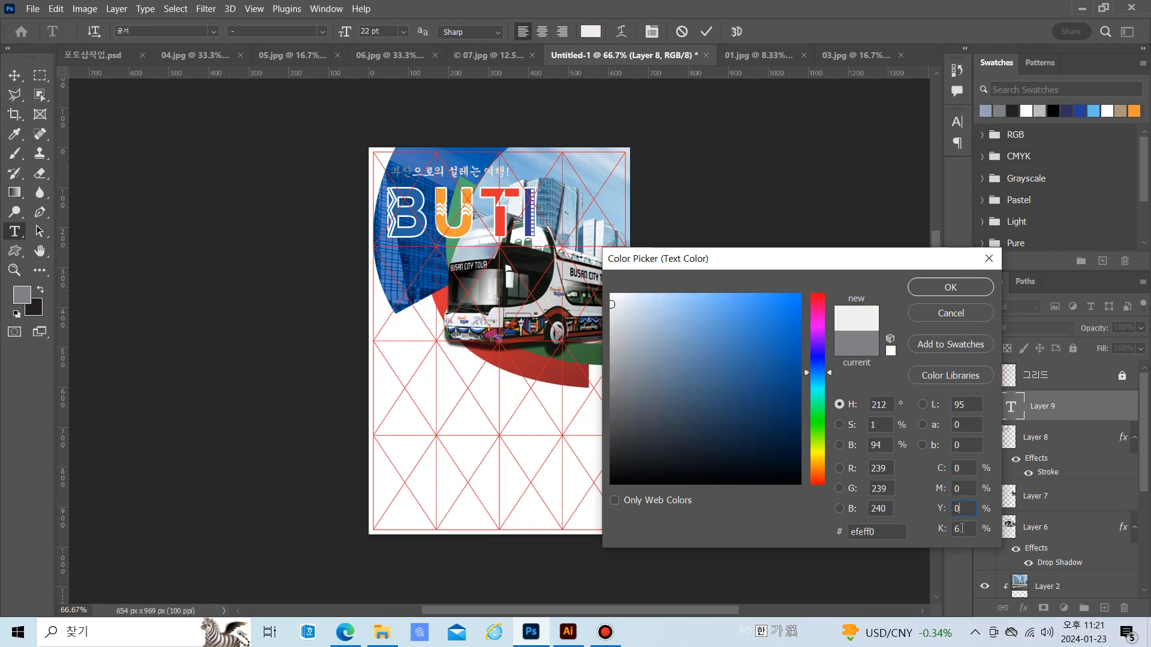
double_click(962, 528)
type("0")
left_click(936, 292)
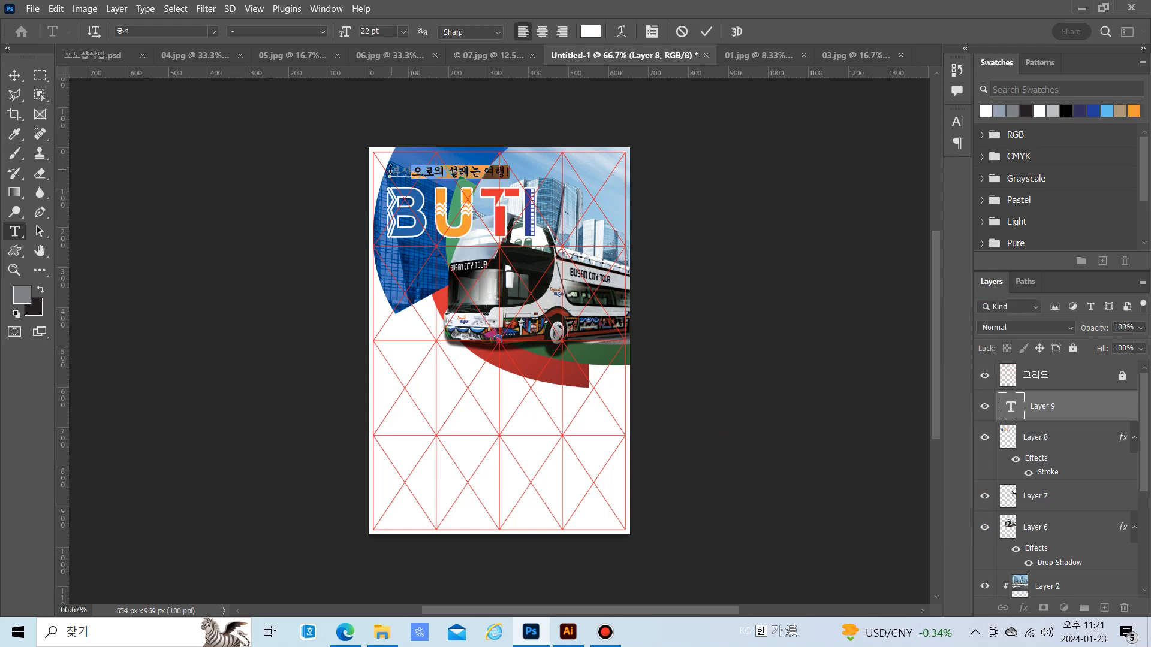
Color the word "부산" in the tagline orange with C3 M45 Y90
left_click_drag(390, 169, 412, 171)
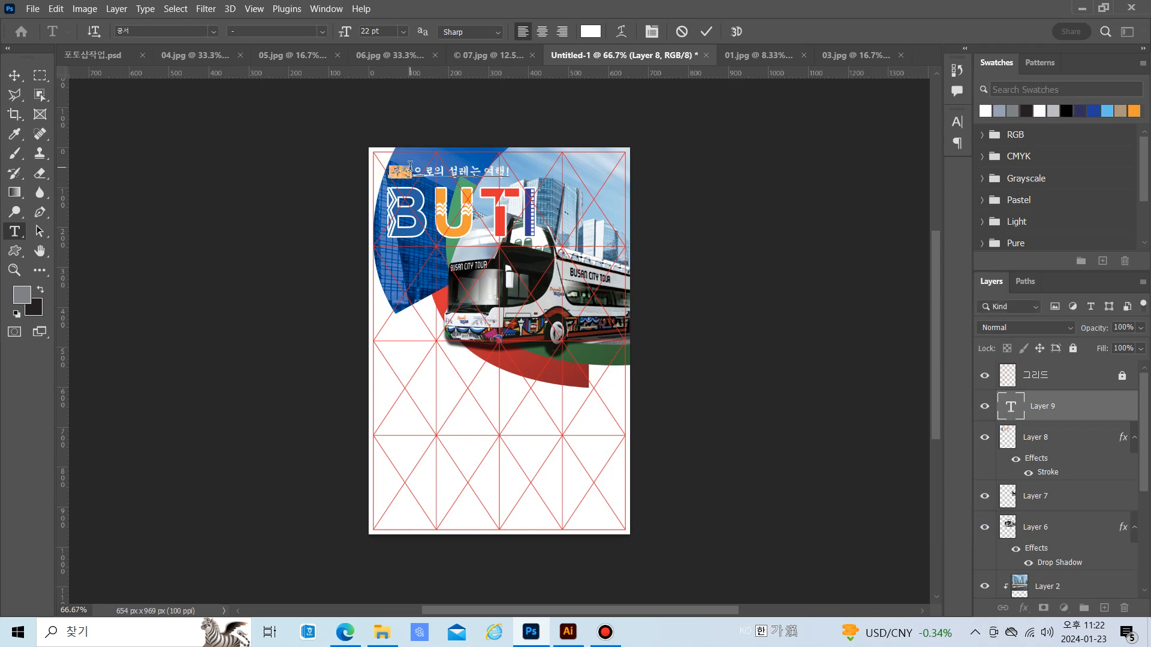
left_click(589, 33)
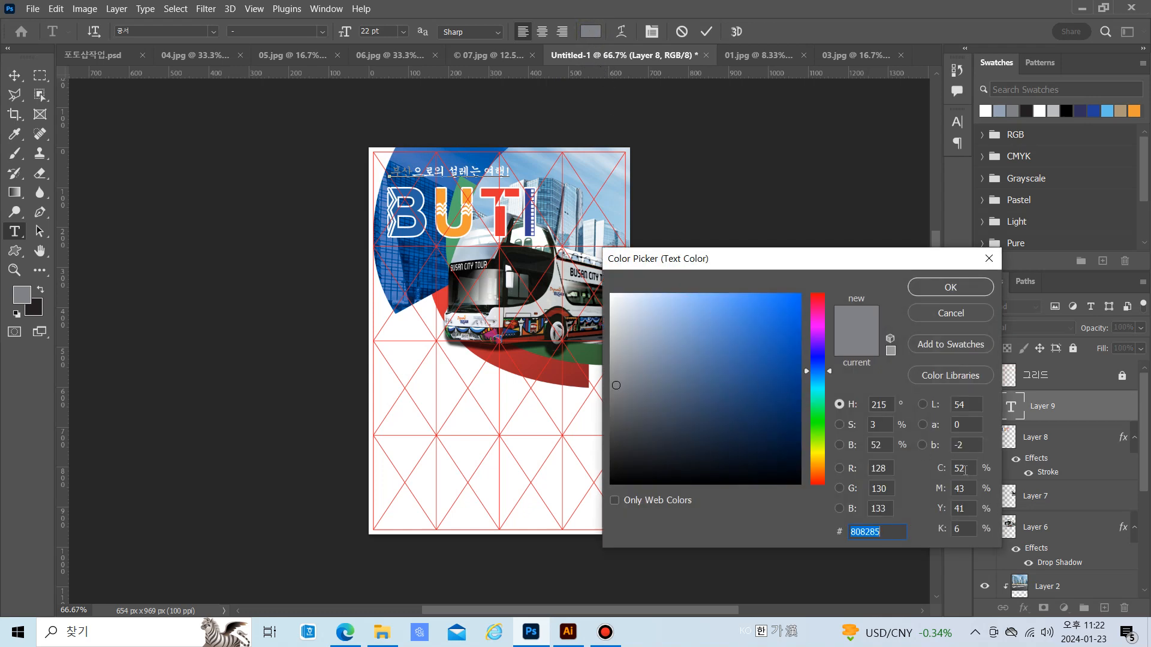
left_click(965, 470)
type("3")
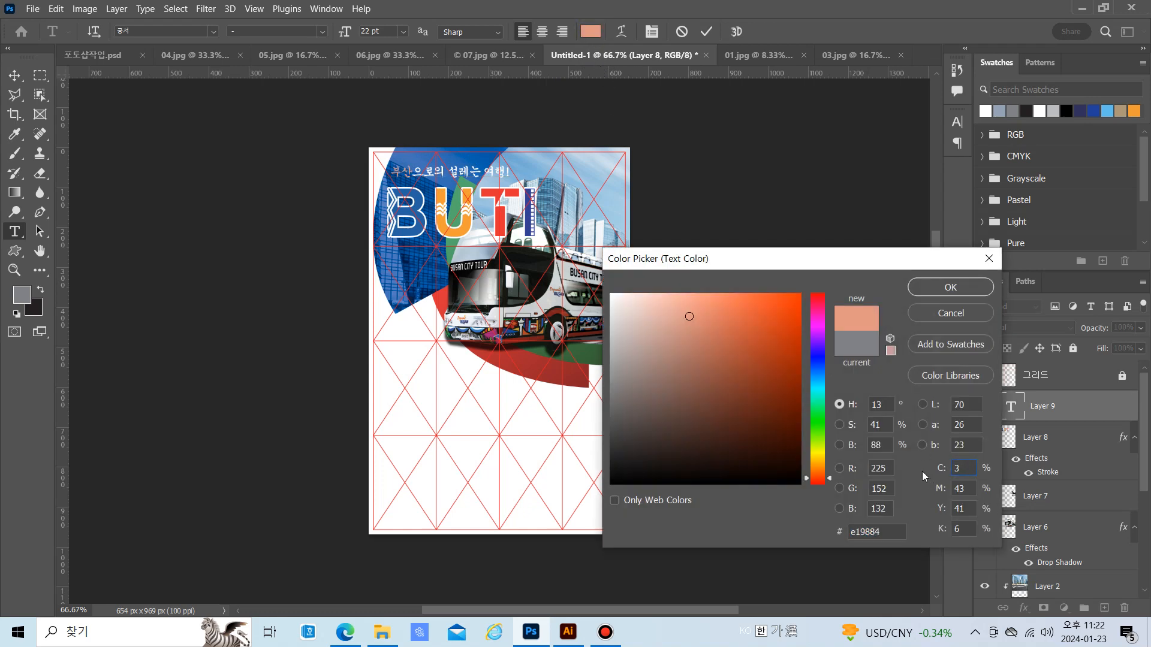
key("Tab")
type("45")
key("Tab")
type("90")
left_click(964, 530)
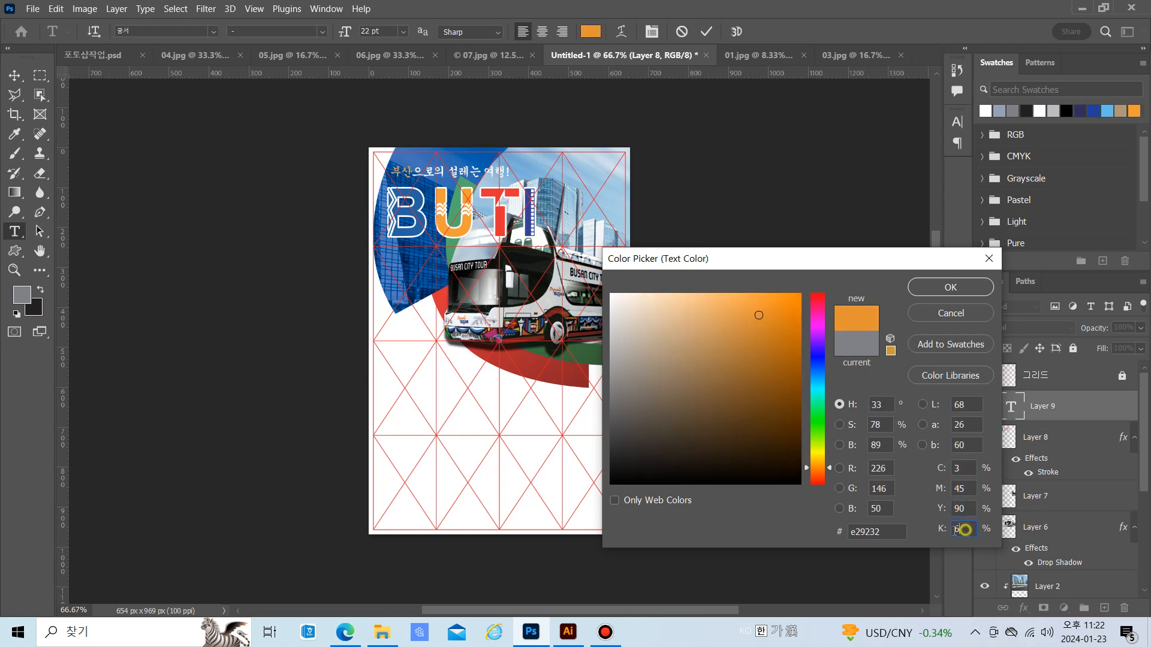
left_click(943, 287)
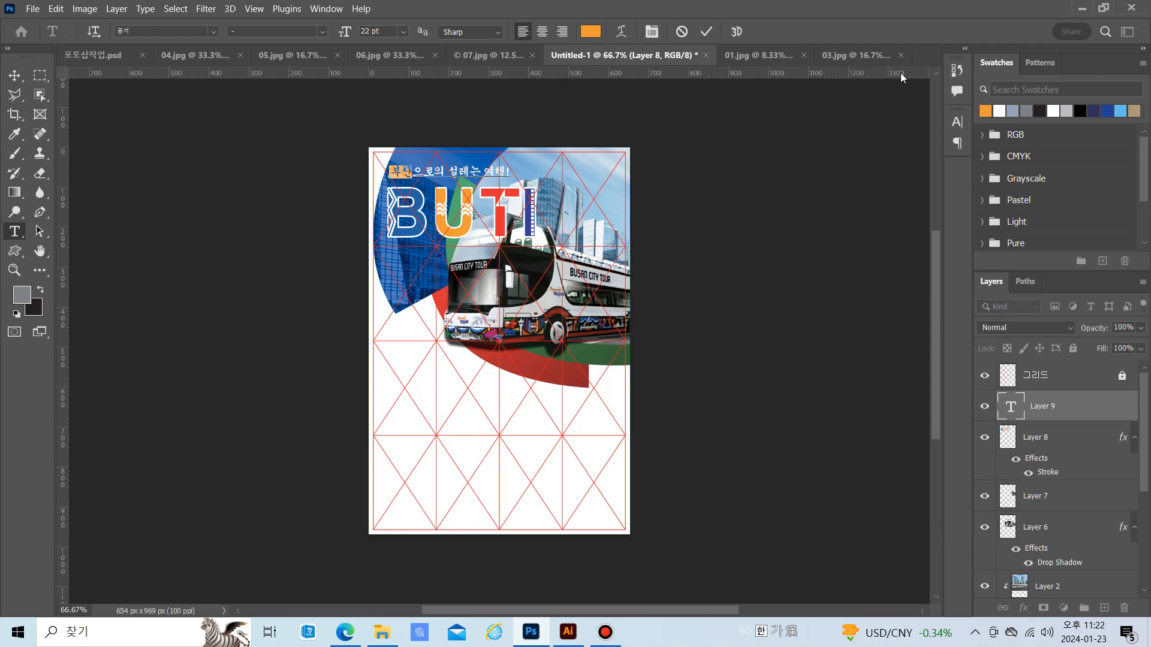
Scale the tagline "부산으로의 설레는 여행!" down to about 77% and lower it closer to the BUTI lettering
left_click(1103, 7)
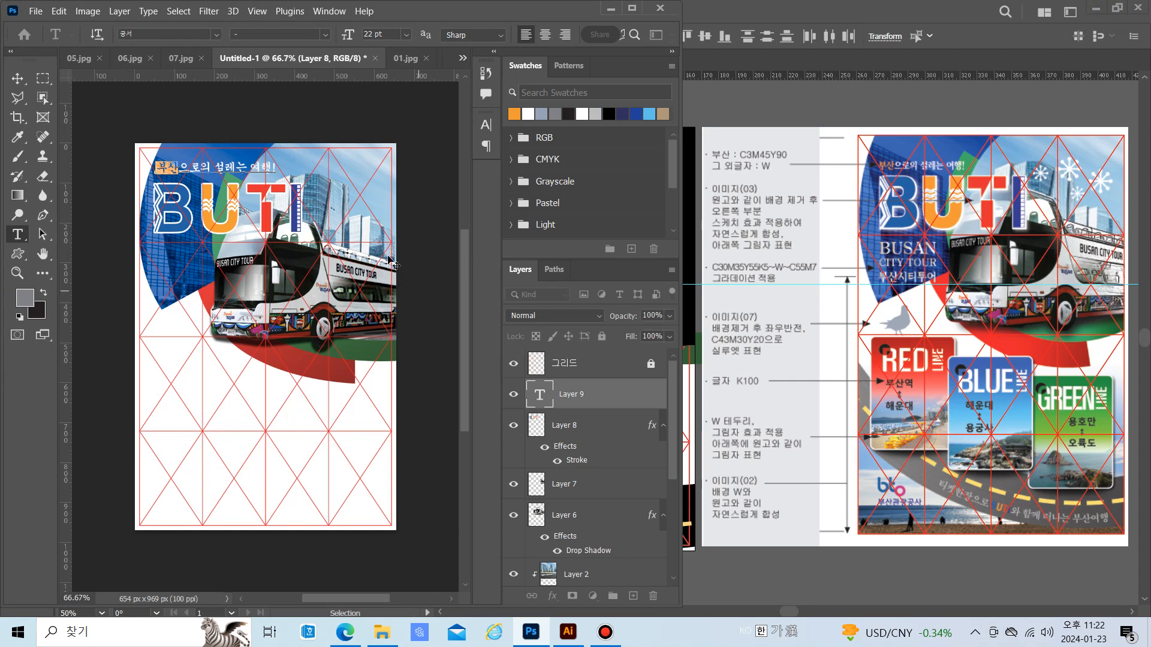
left_click(17, 78)
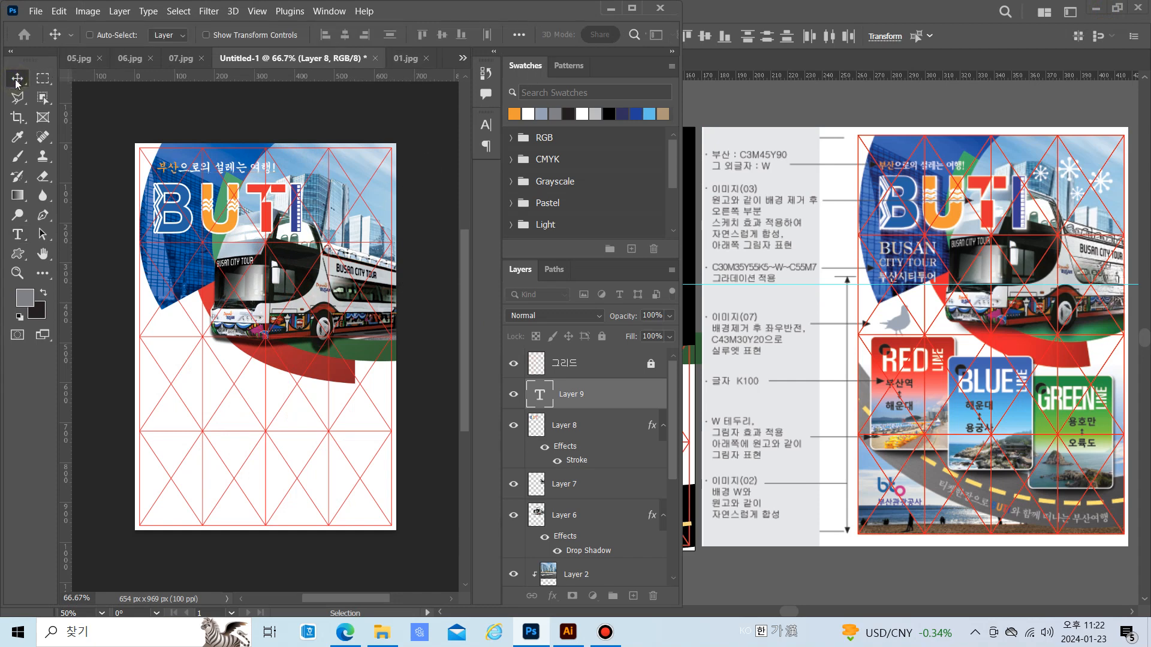
key("ctrl+t")
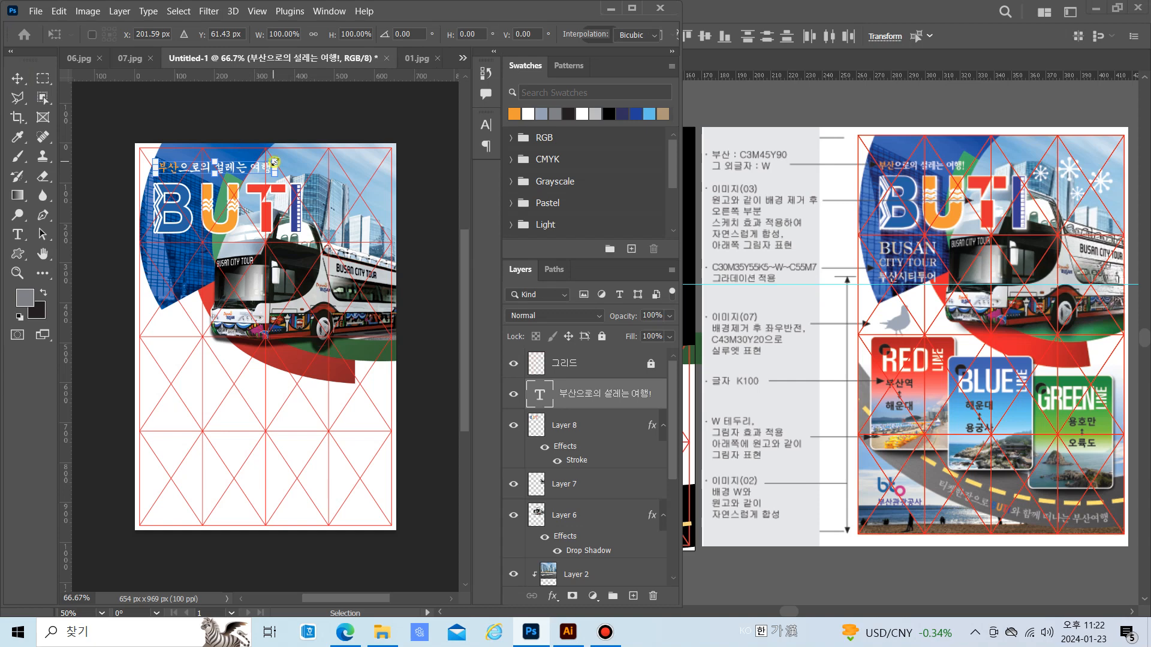
left_click_drag(274, 162, 244, 159)
key("Down")
key("Down")
key("Down")
key("Down")
key("Down")
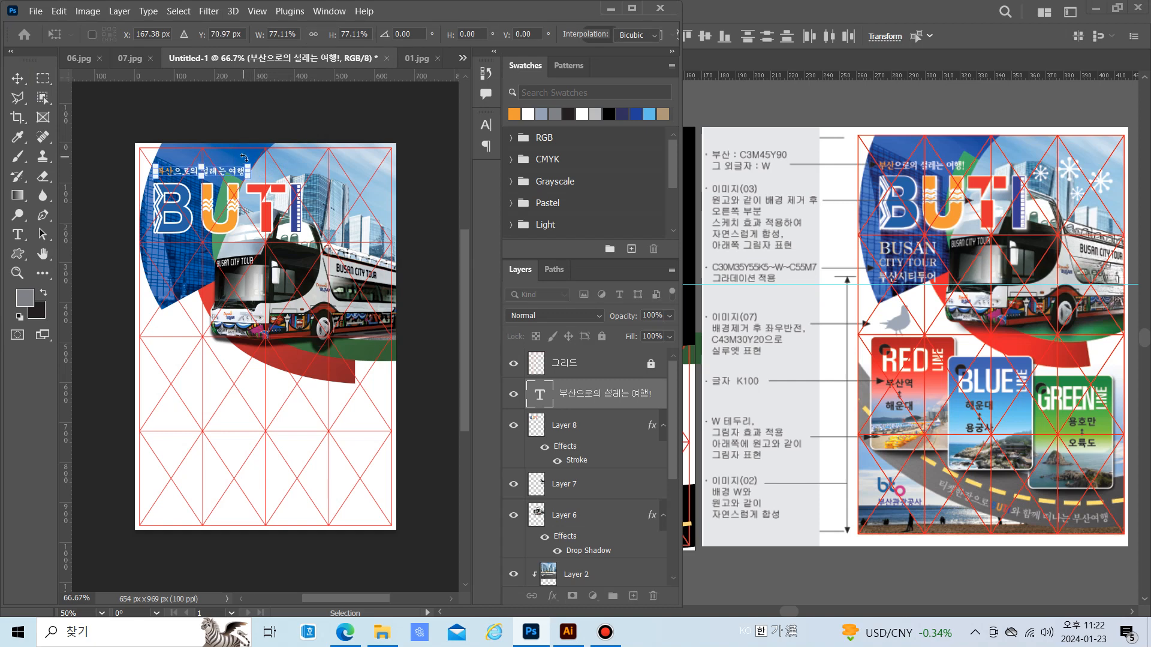
key("Return")
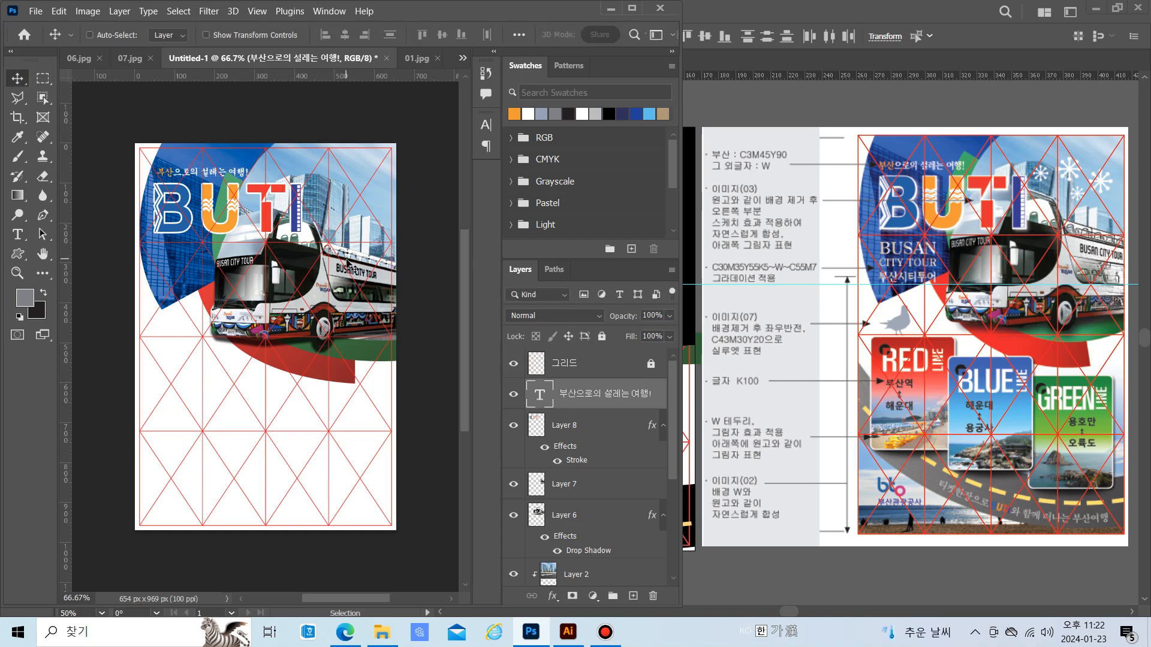
Nudge the tagline slightly left so it lines up with the left edge of the BUTI lettering
key("Left")
key("Left")
key("Left")
key("Left")
key("Left")
key("Left")
key("Left")
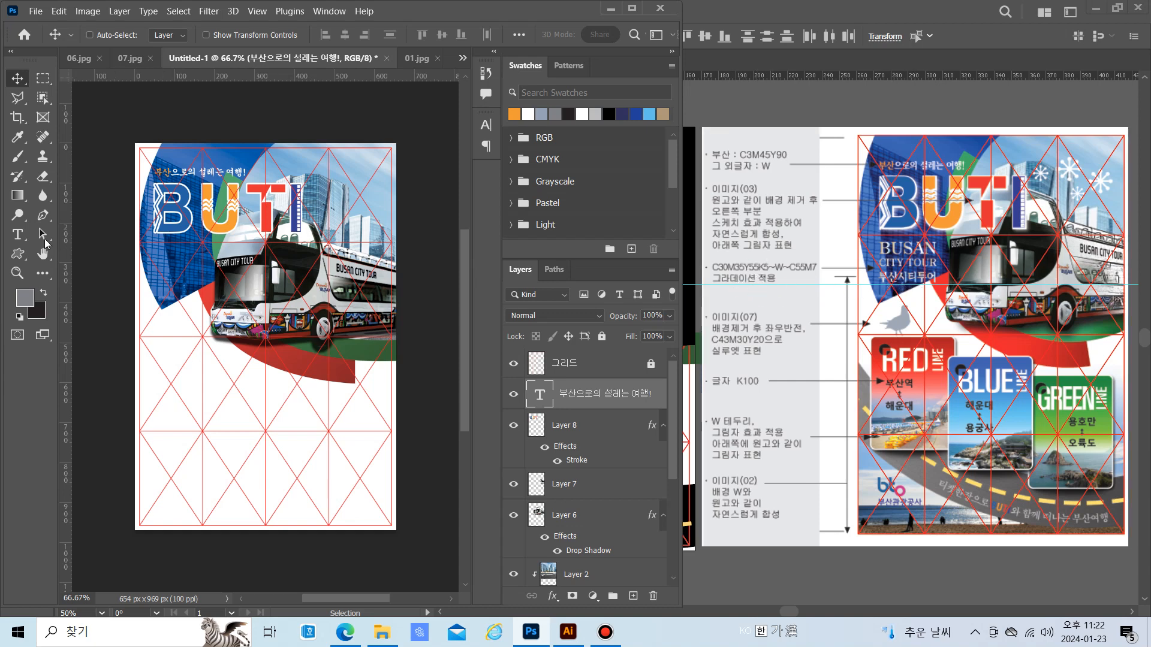
Add a three-line text block reading "BUSAN", "CITYTOUR" and "부산시티투어" in the blank area below the bus
left_click(18, 235)
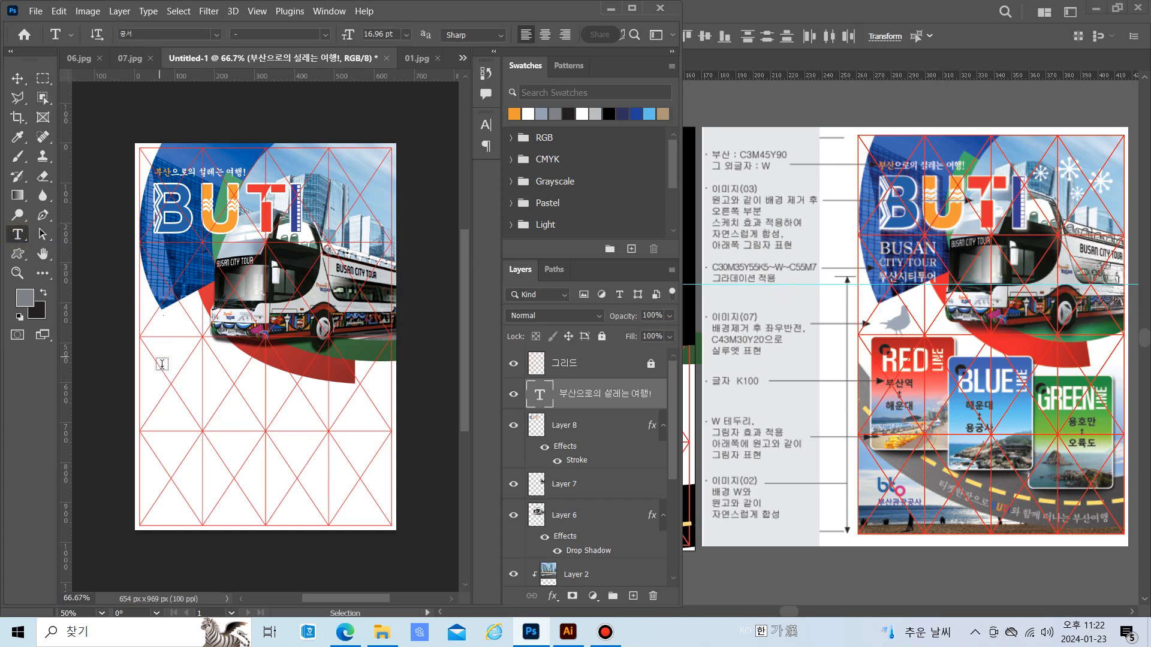
left_click(164, 383)
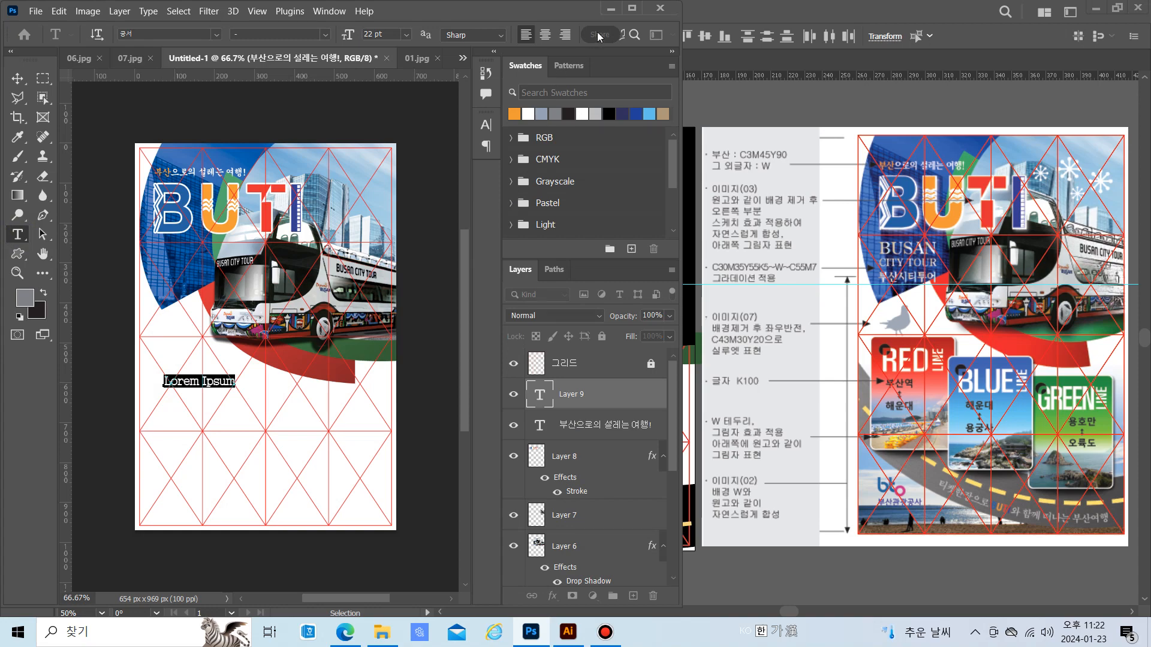
left_click(631, 8)
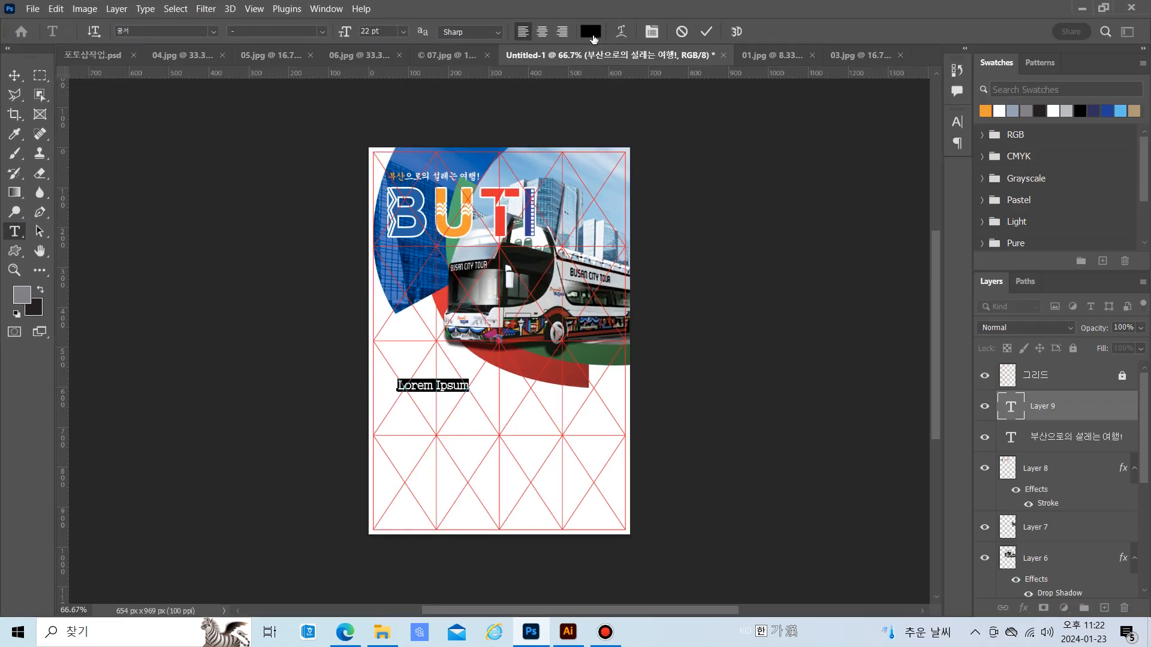
left_click(1104, 9)
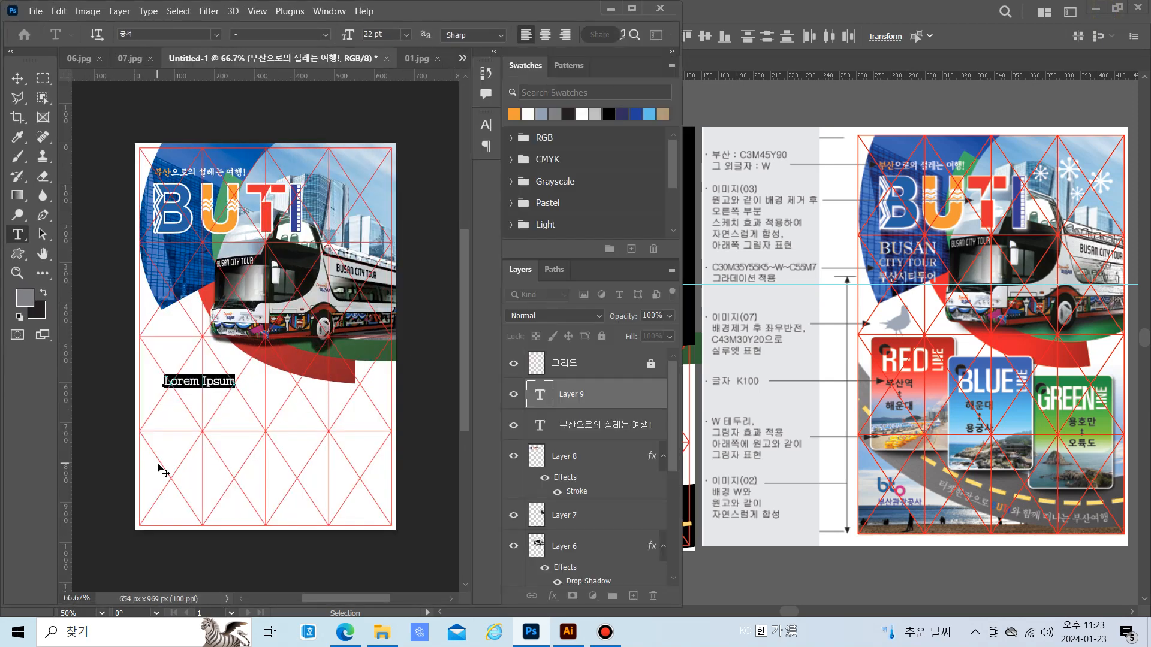
key("Hangul")
type("BU")
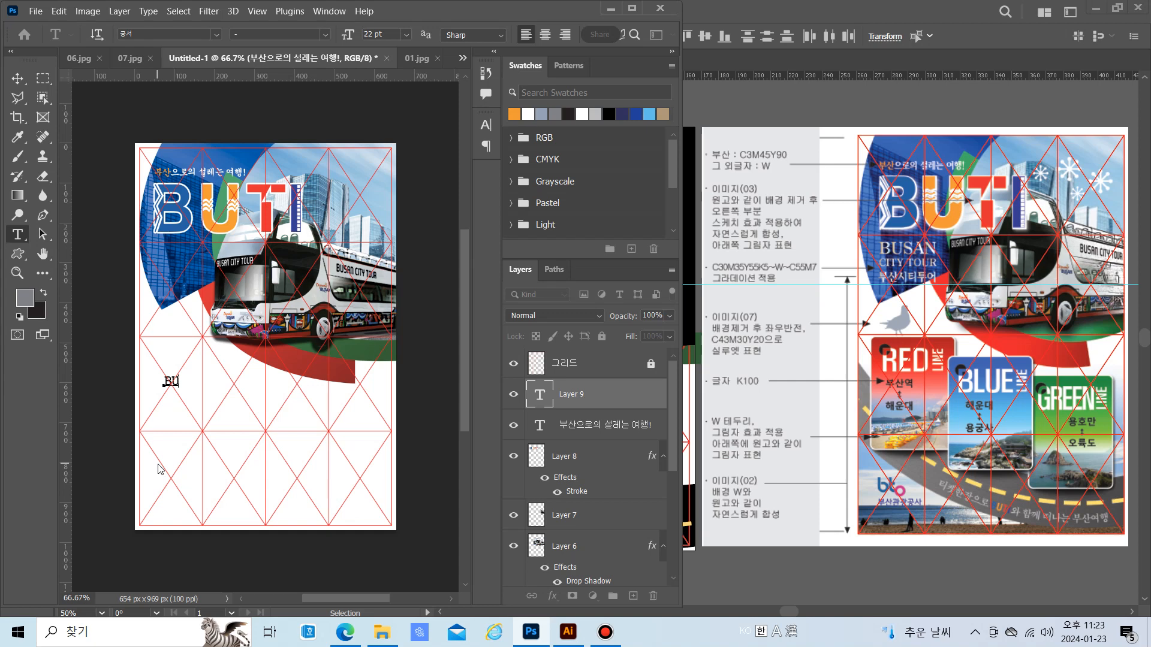
type("SAN")
type("R 부")
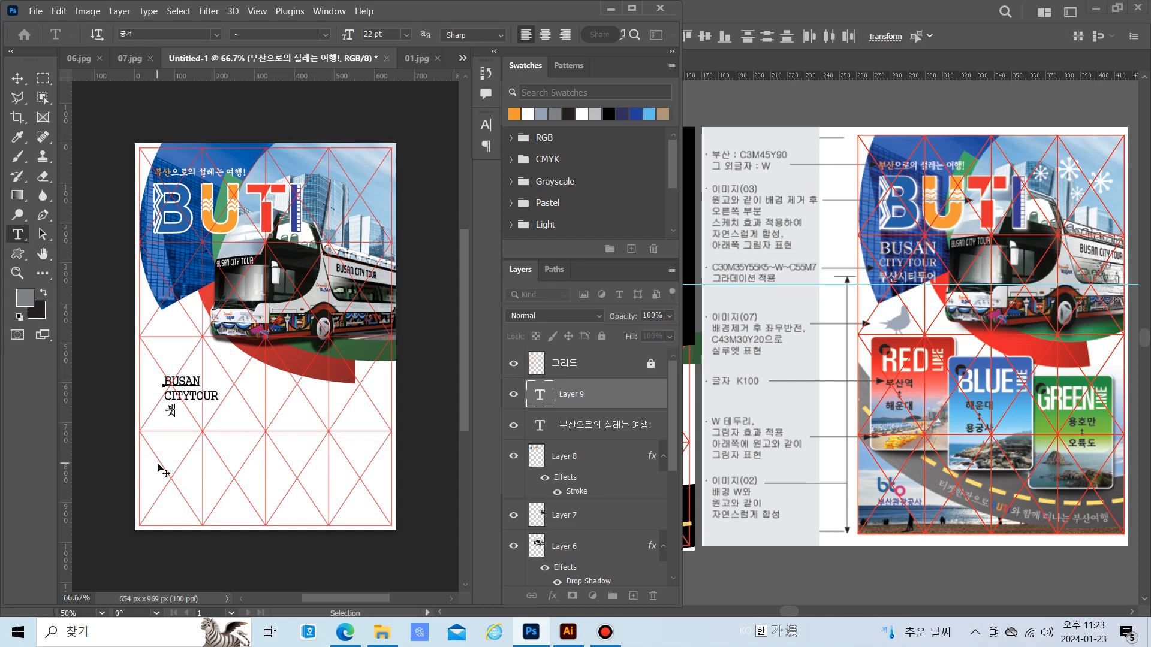
type("산시티")
type("투어")
Select the word "BUSAN" in the three-line text block for formatting
left_click_drag(165, 381, 201, 382)
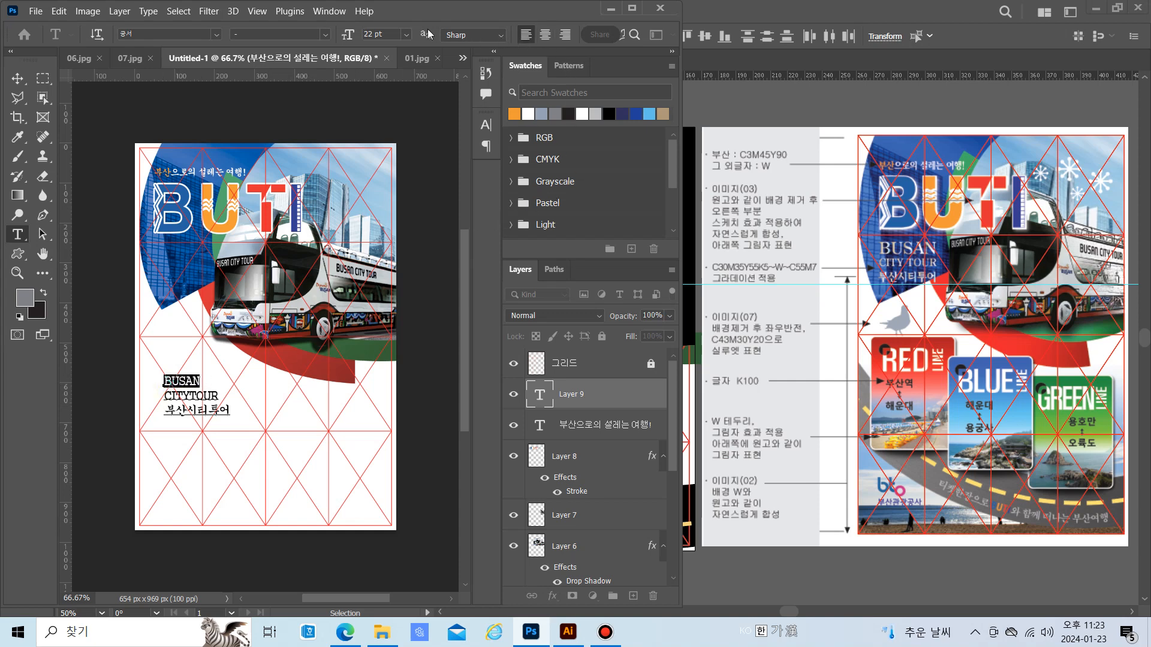
Set the selected BUSAN line to a 30 pt font size with tracking 0
left_click(406, 34)
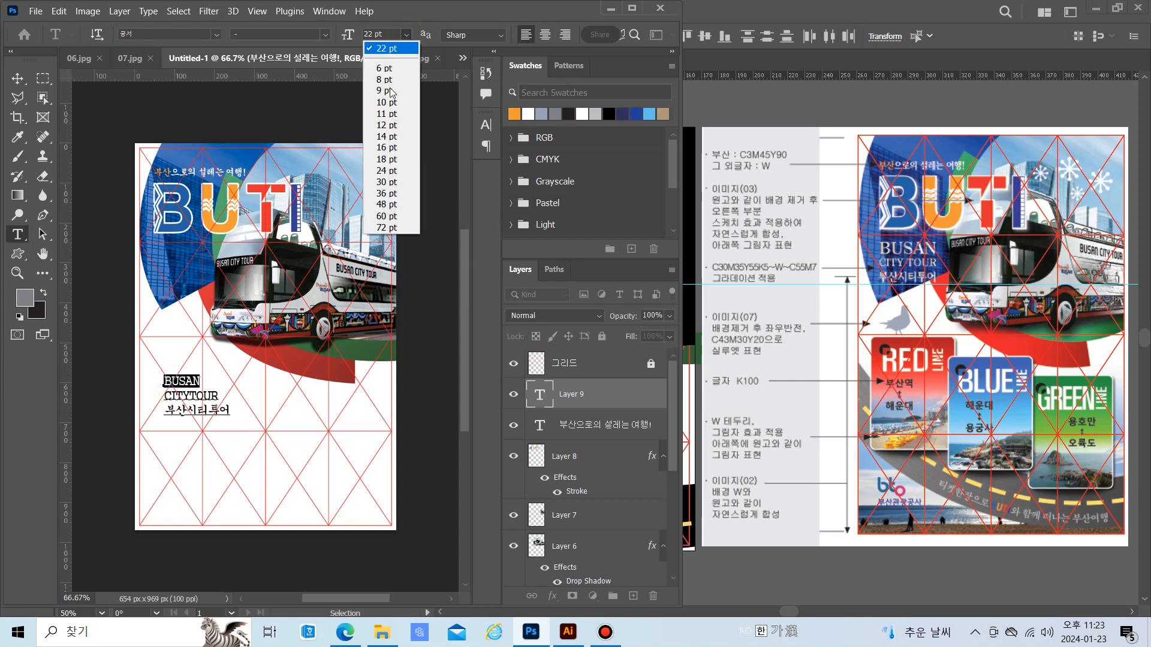
left_click(381, 182)
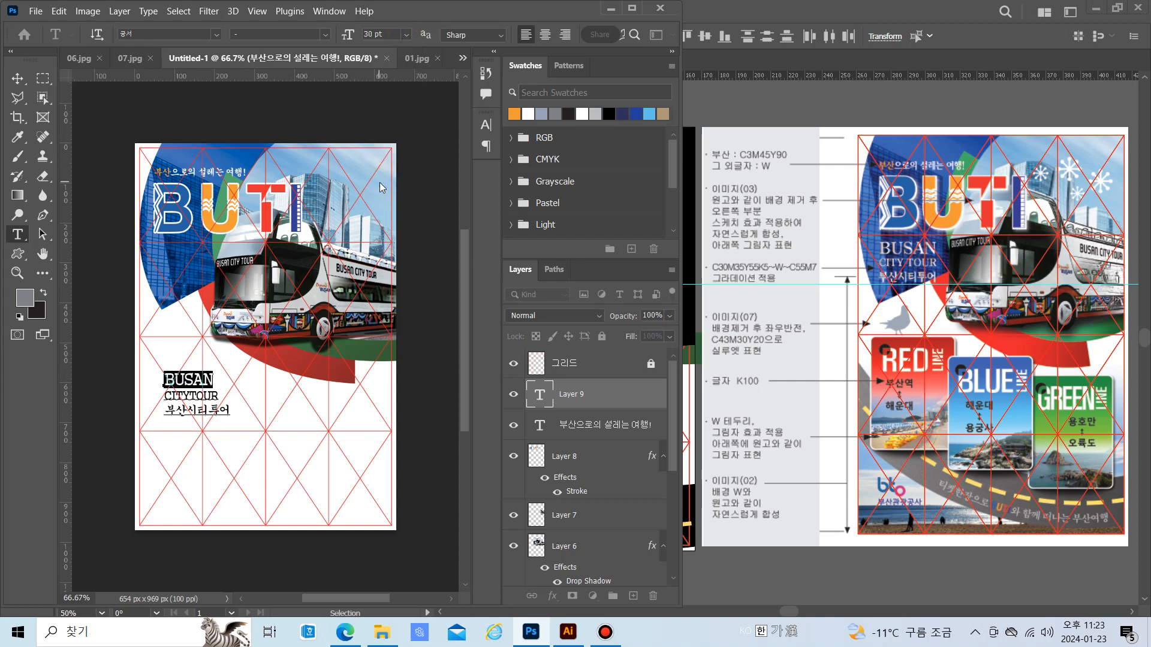
left_click(329, 11)
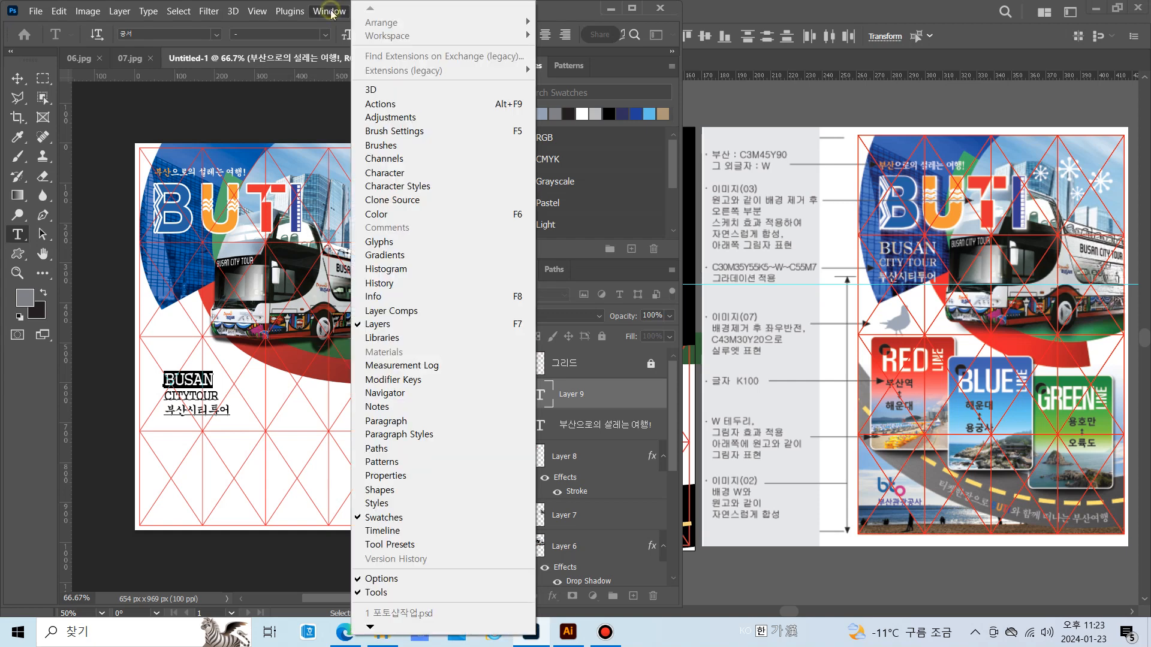
left_click(397, 173)
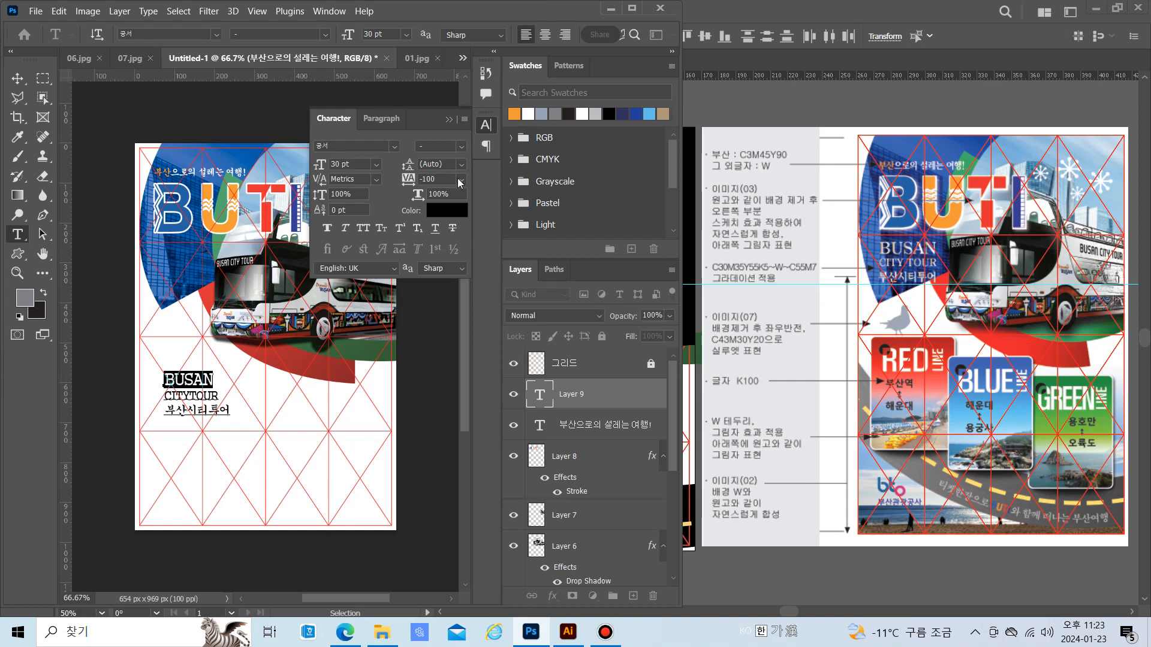
left_click(459, 179)
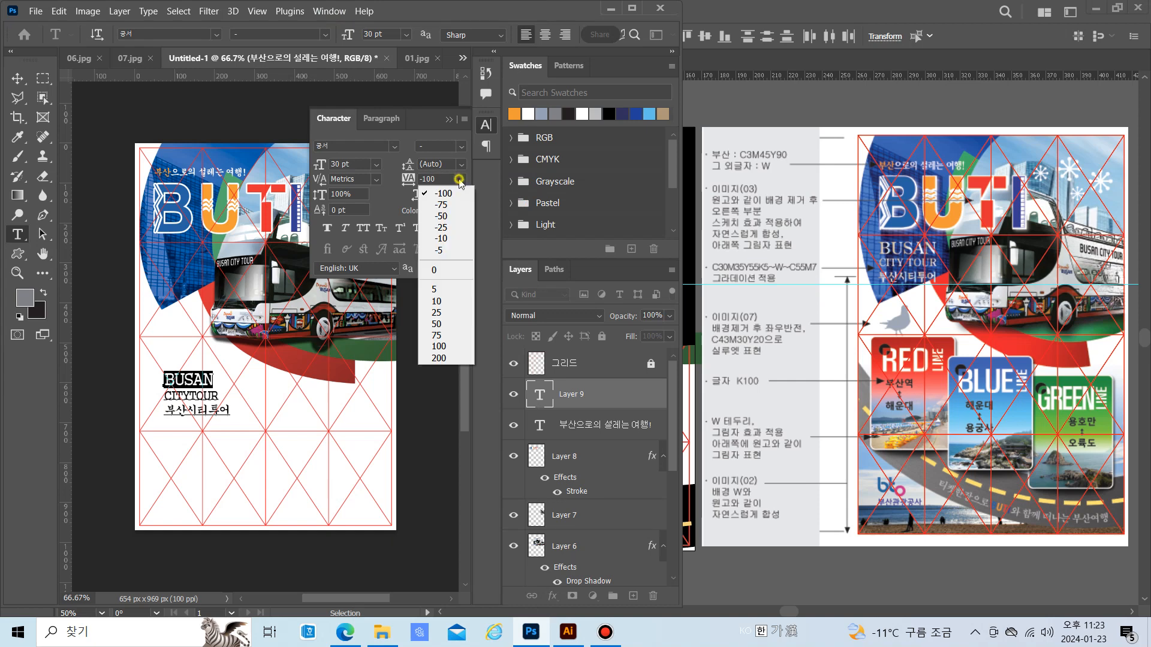
left_click(442, 269)
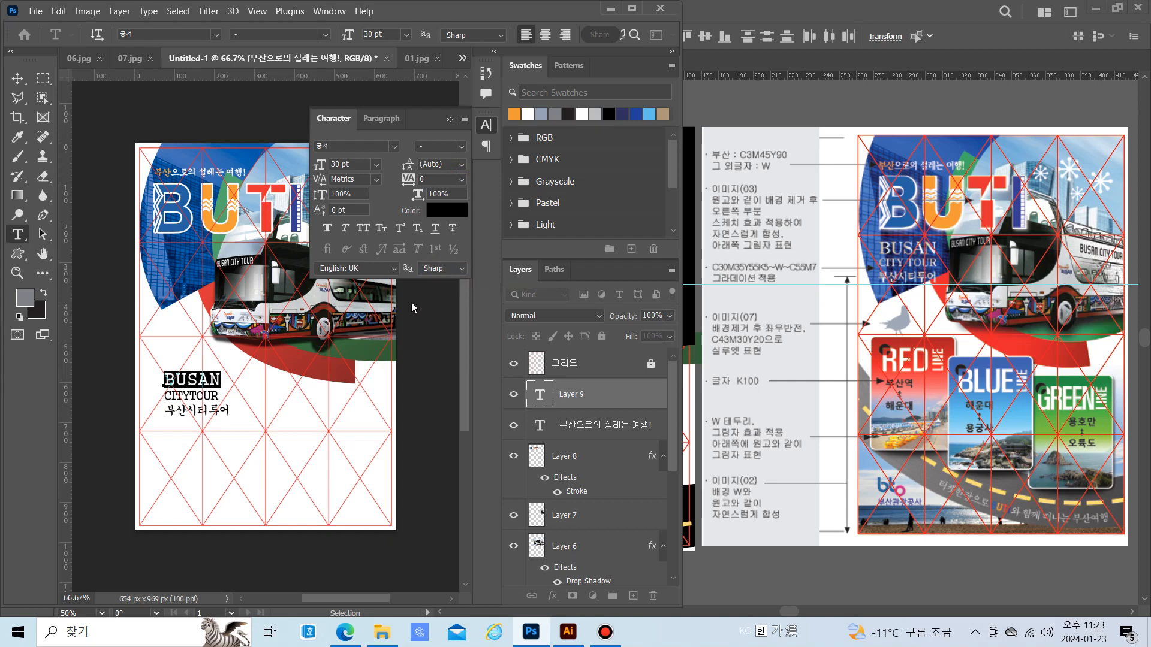
Set the CITYTOUR line to a 23 pt font size with tracking -100
left_click(165, 396)
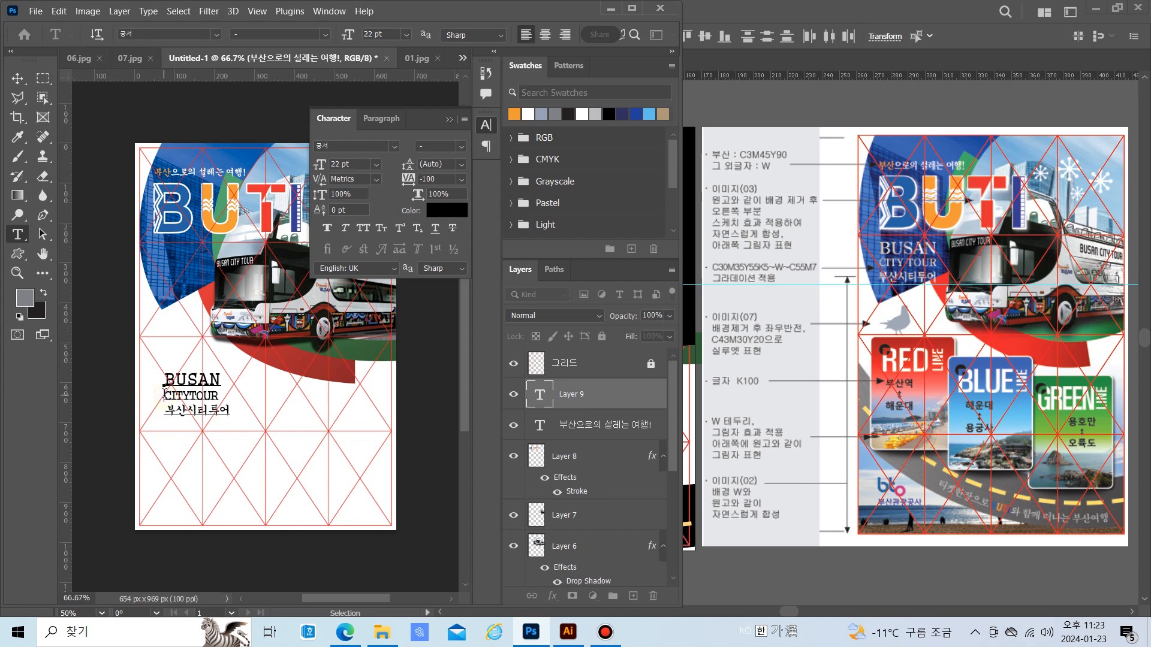
left_click_drag(165, 395, 219, 396)
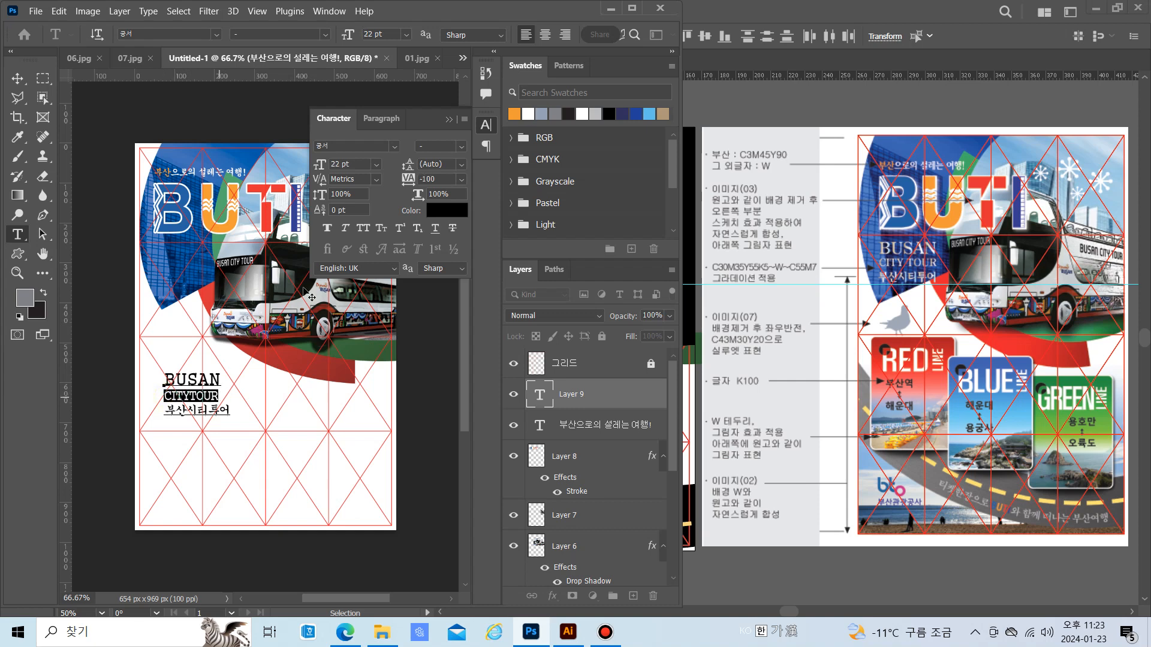
left_click(376, 165)
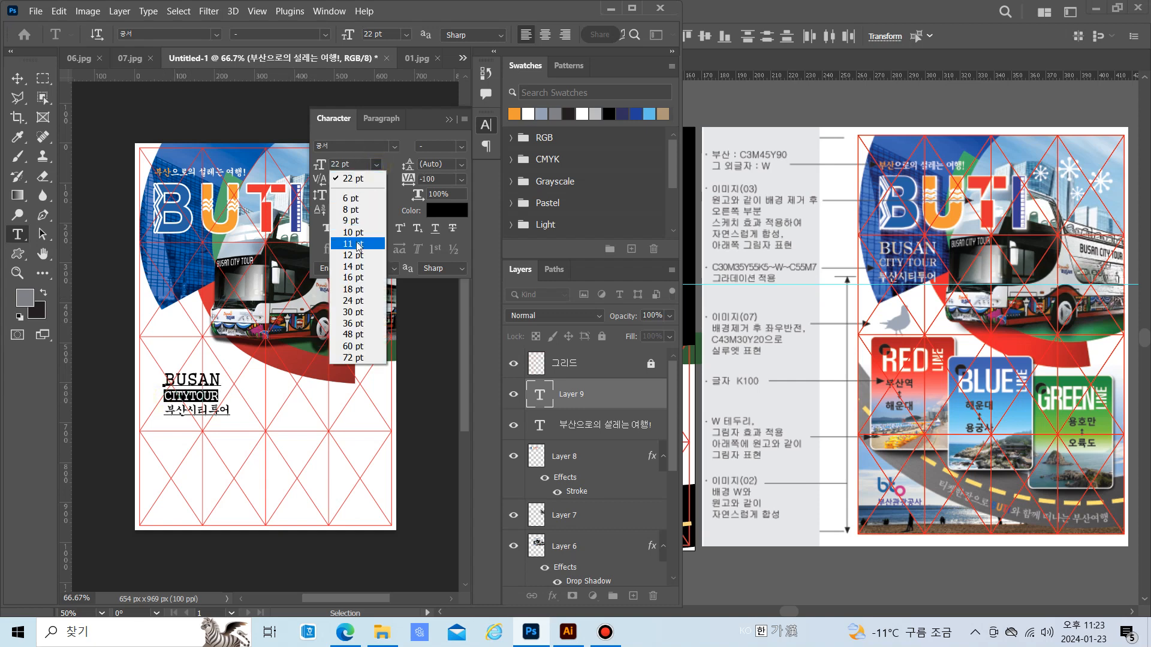
left_click(352, 300)
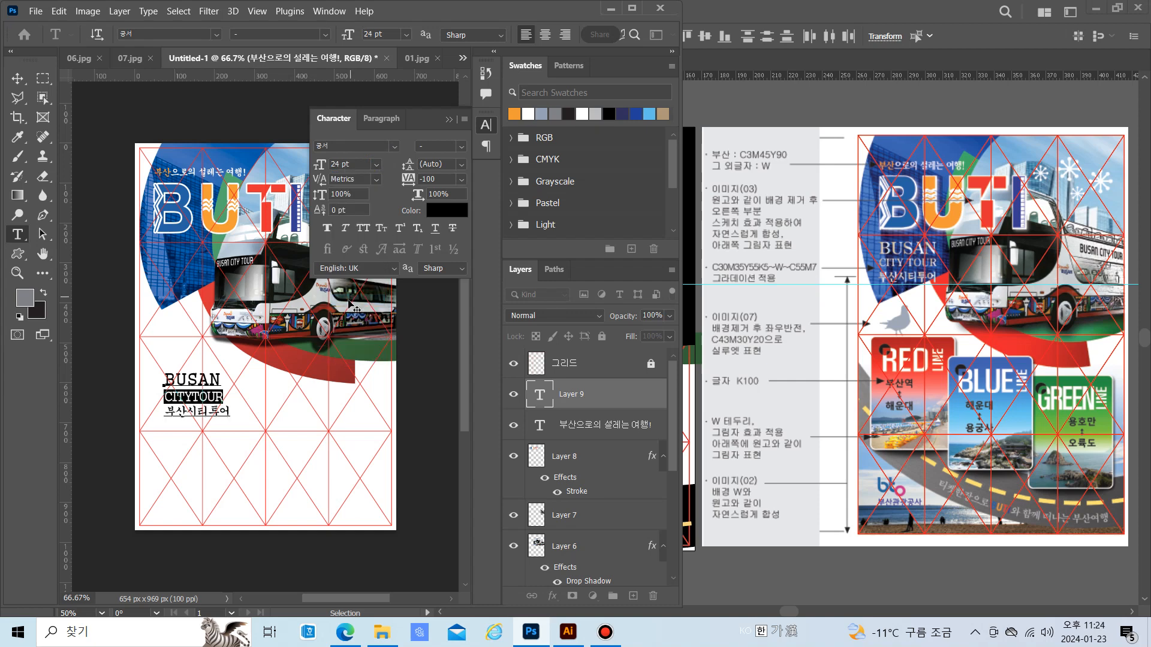
left_click(461, 179)
left_click(458, 192)
left_click(355, 165)
type("23")
key("Return")
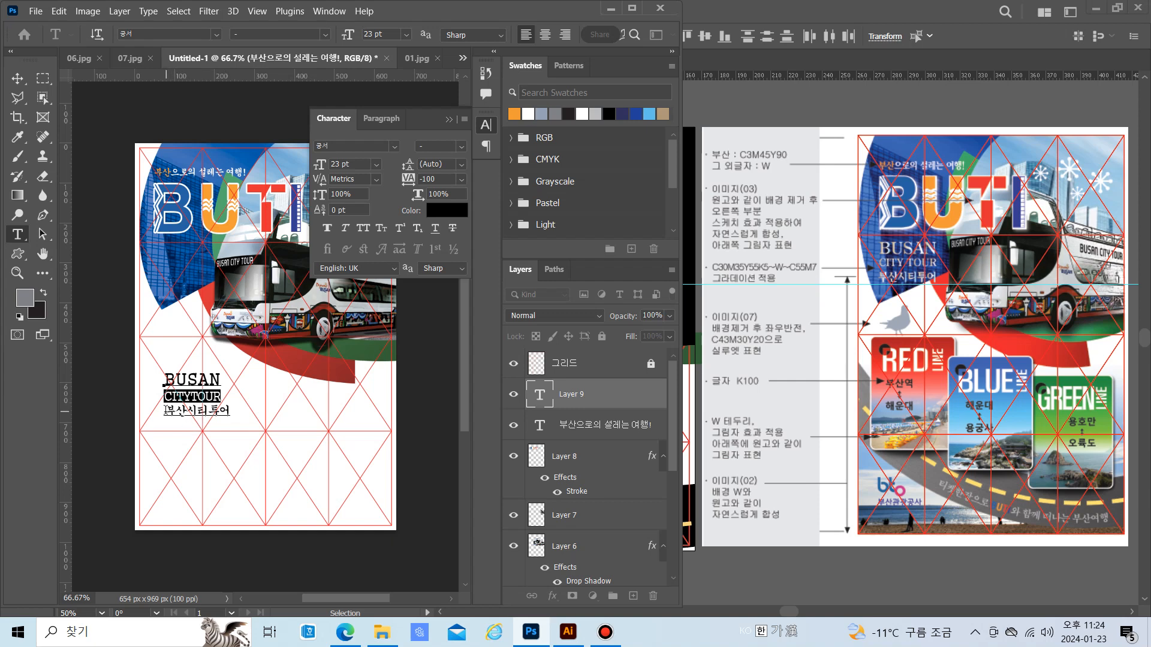
Set the 부산시티투어 line to a 19 pt font size and commit the text edit
left_click_drag(165, 410, 249, 422)
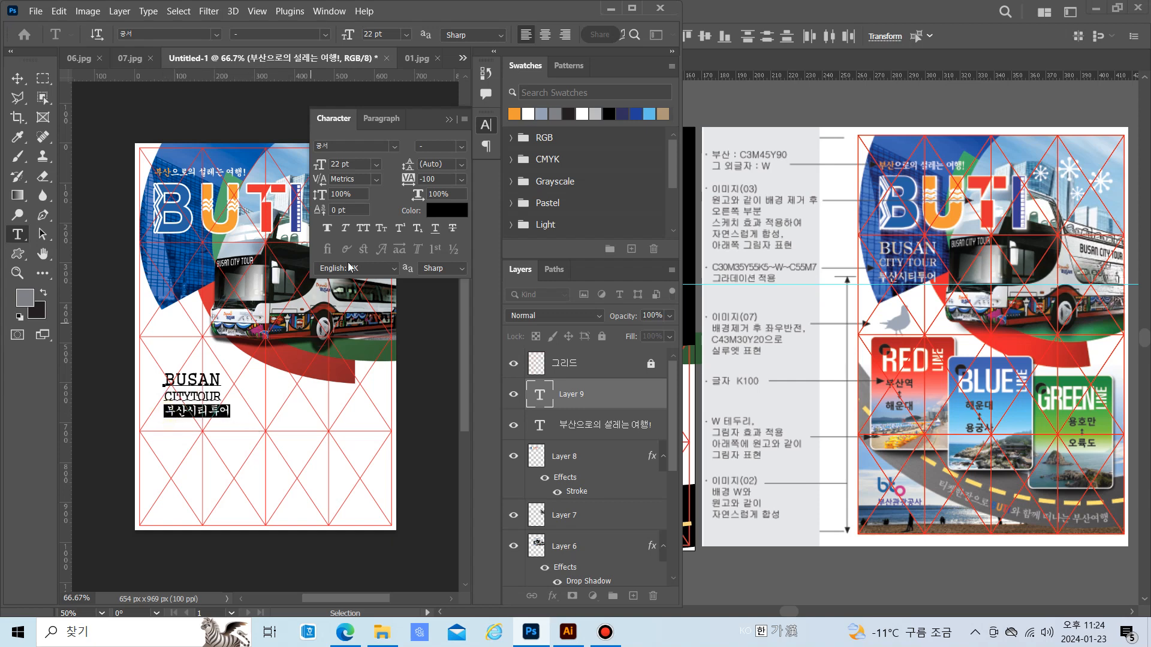
left_click(376, 168)
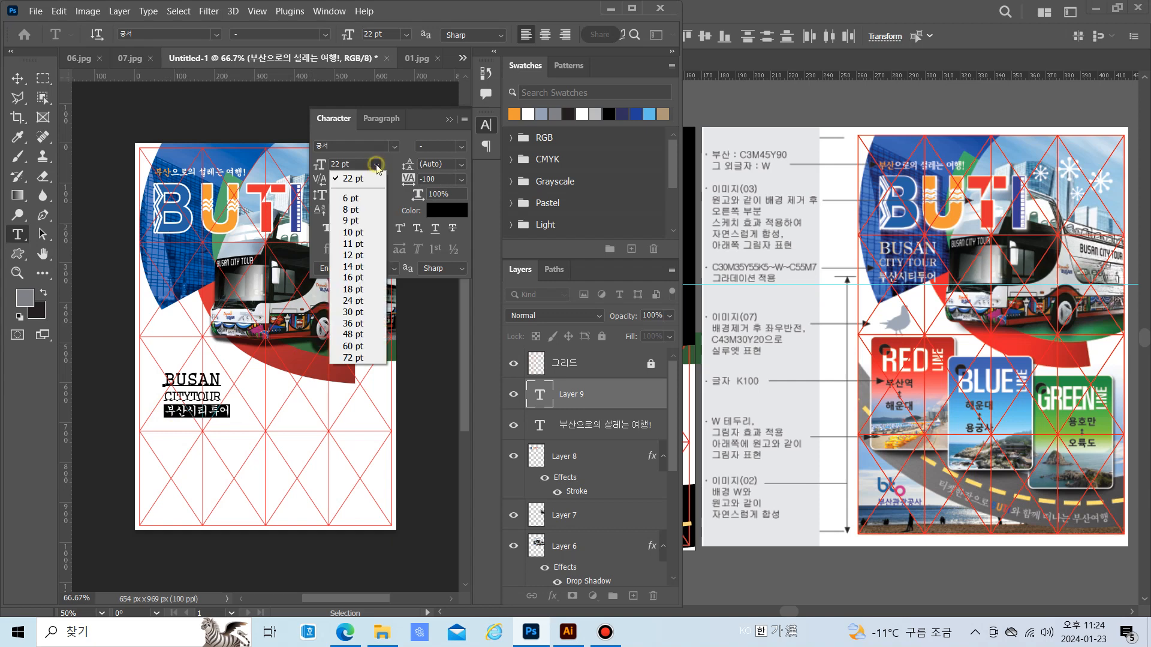
left_click(351, 279)
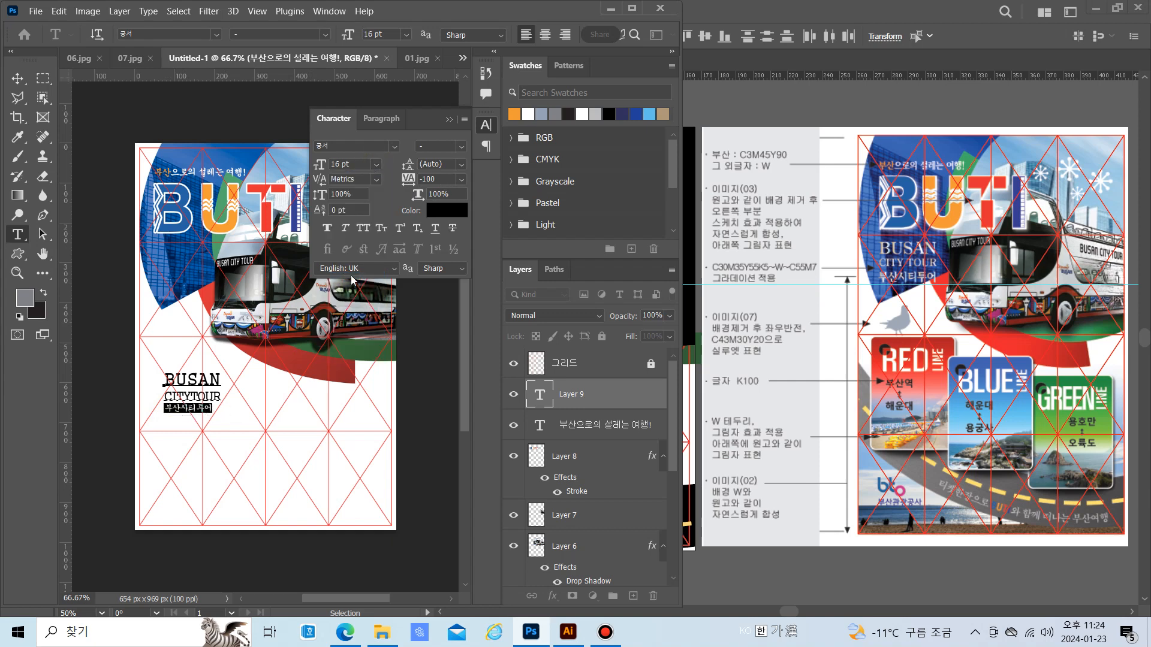
left_click(376, 164)
left_click(363, 290)
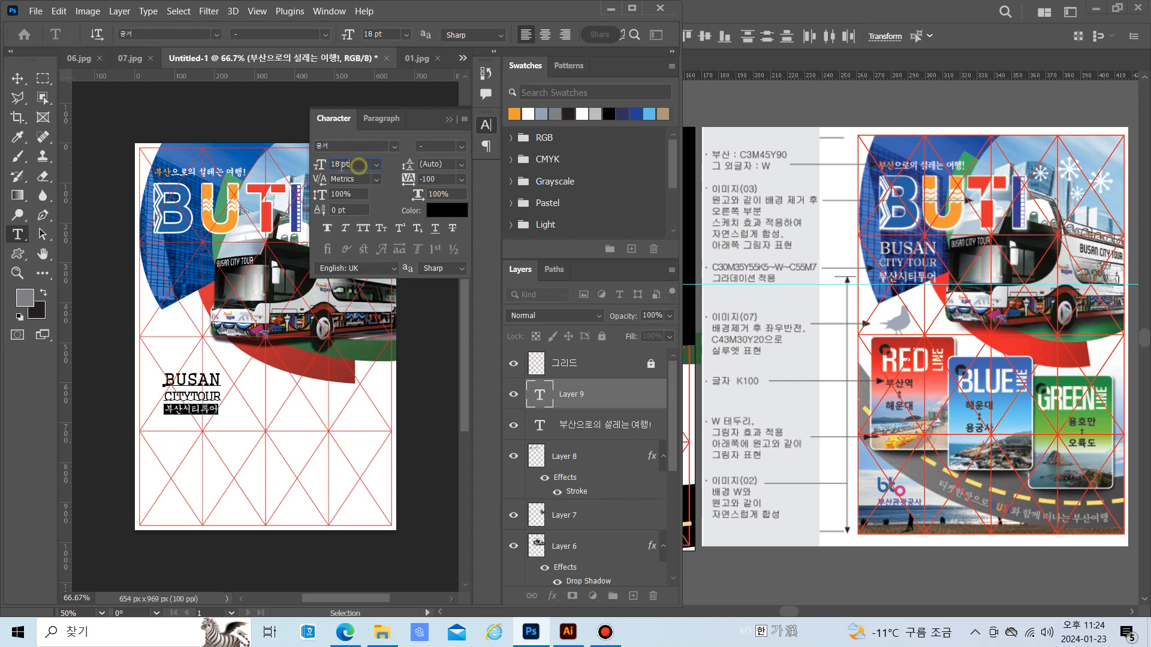
left_click(353, 164)
type("19")
key("Return")
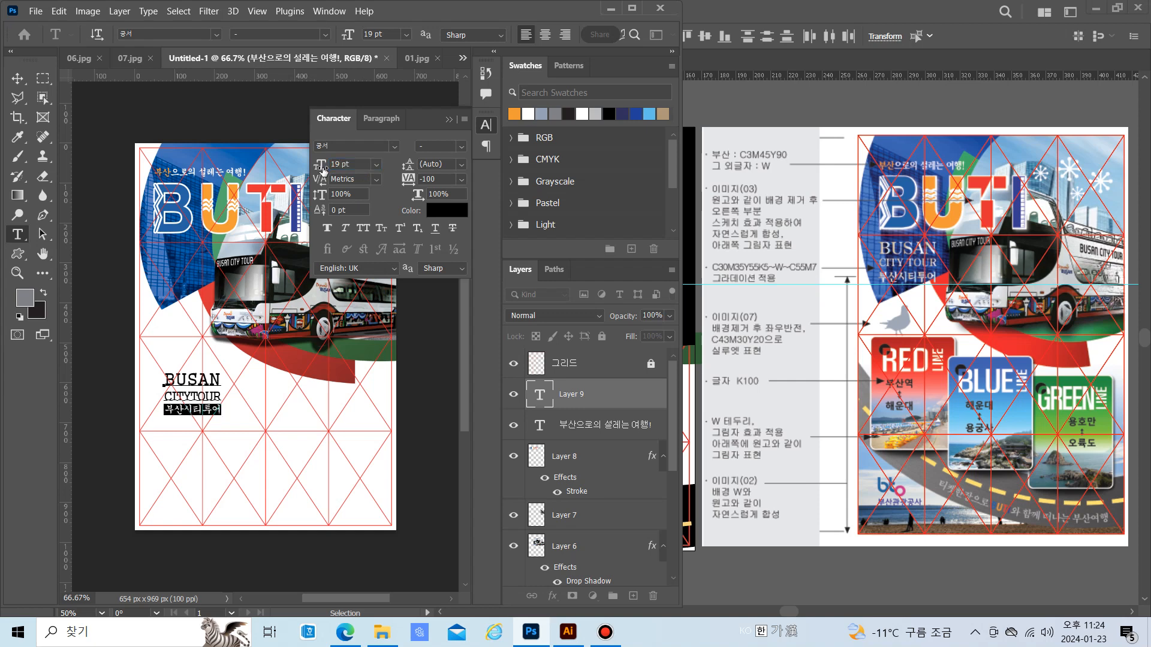
left_click(17, 78)
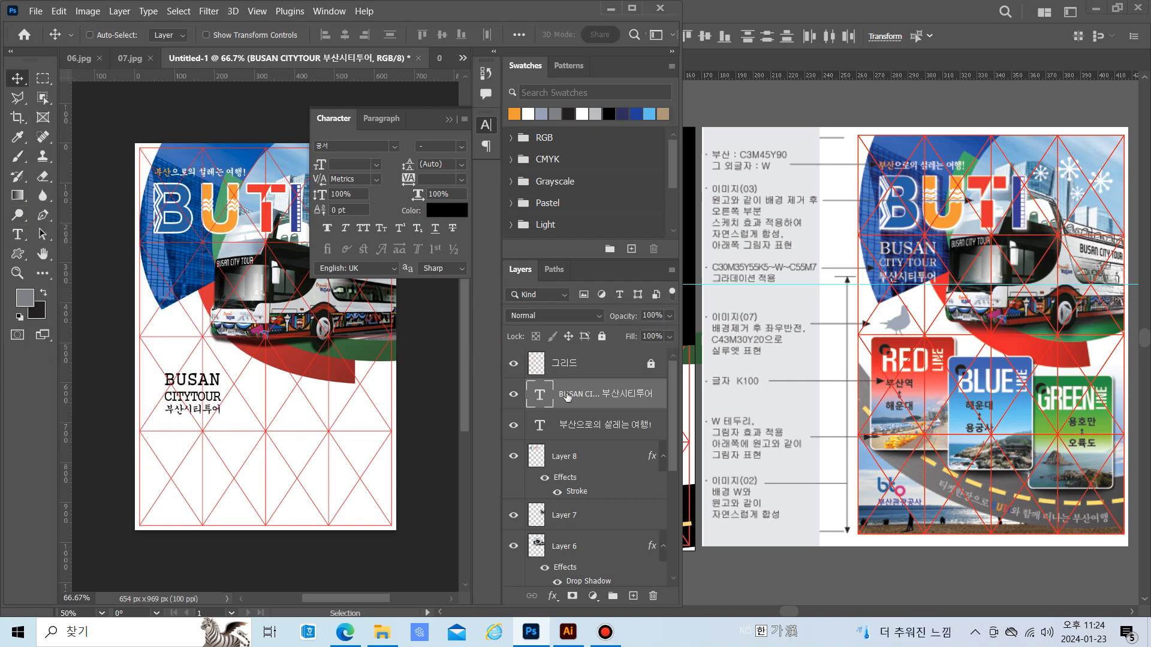
Add a Gradient Overlay to the BUSAN CITYTOUR text layer, close the Character settings, and clear the view of the reference
left_click(555, 599)
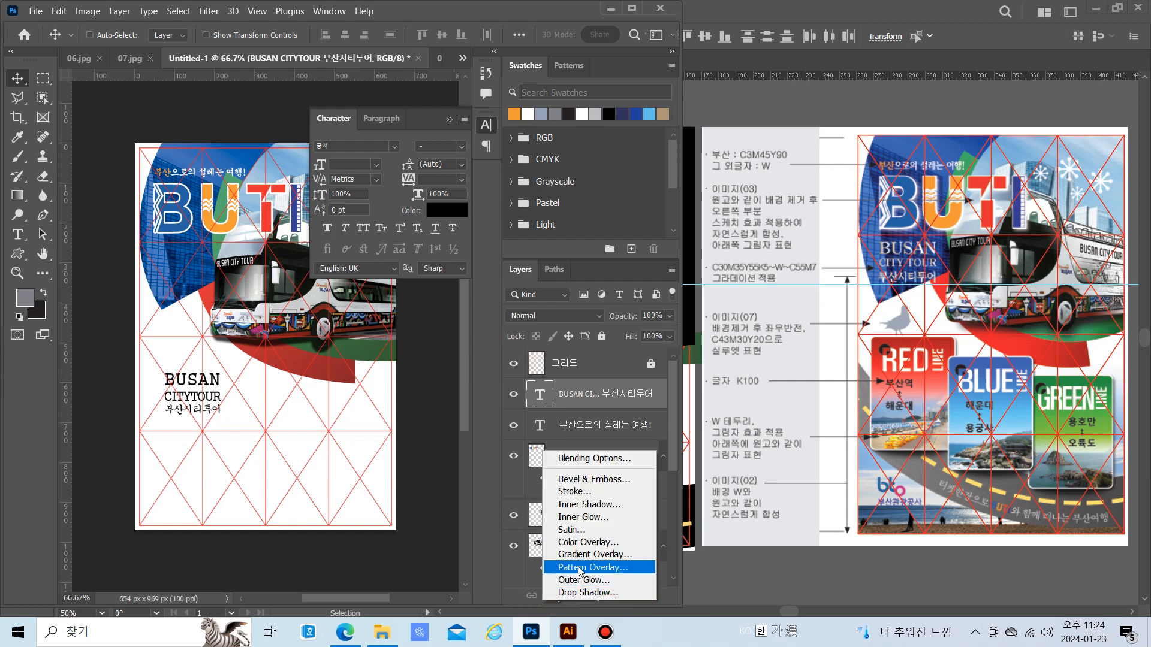
left_click(587, 555)
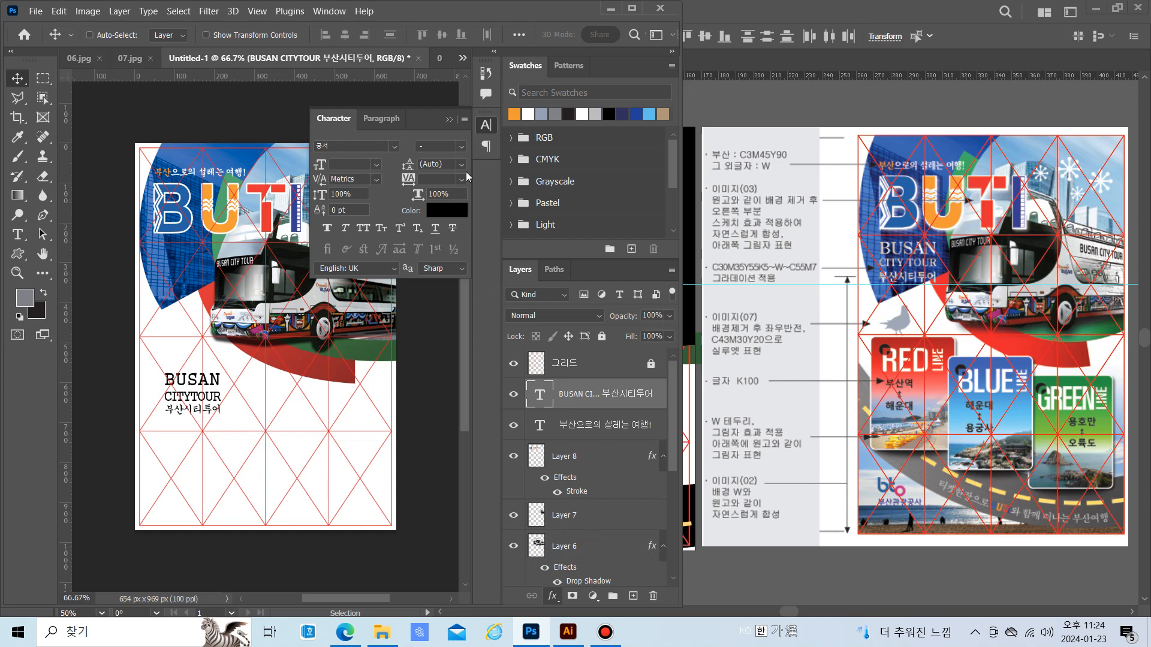
left_click(464, 119)
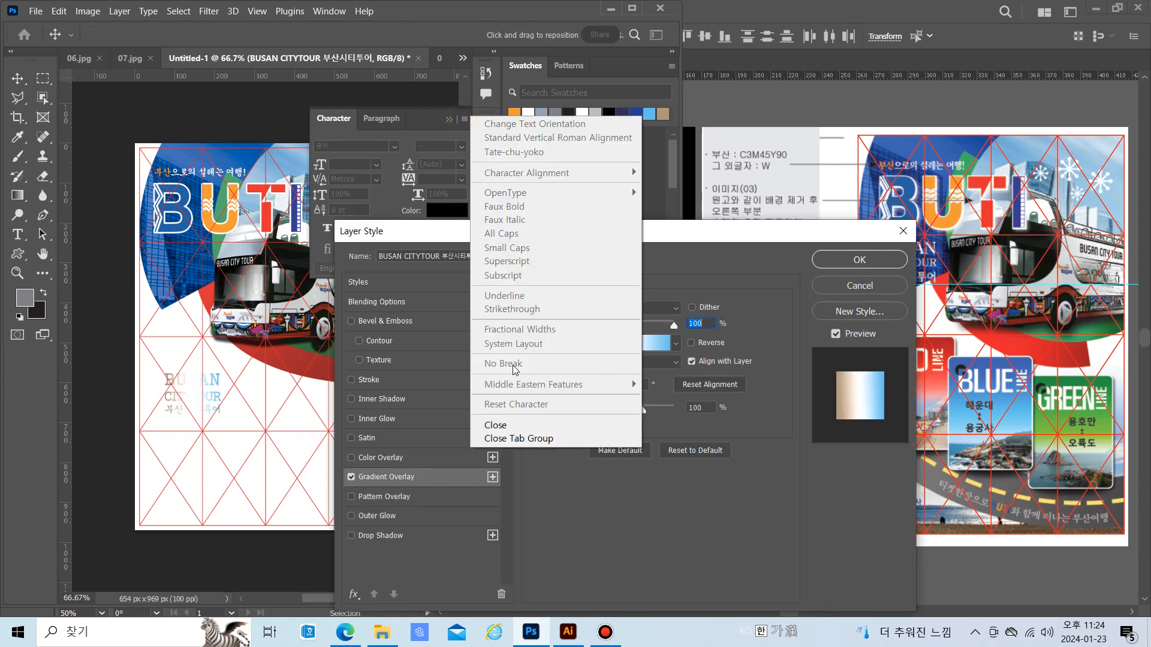
left_click(515, 426)
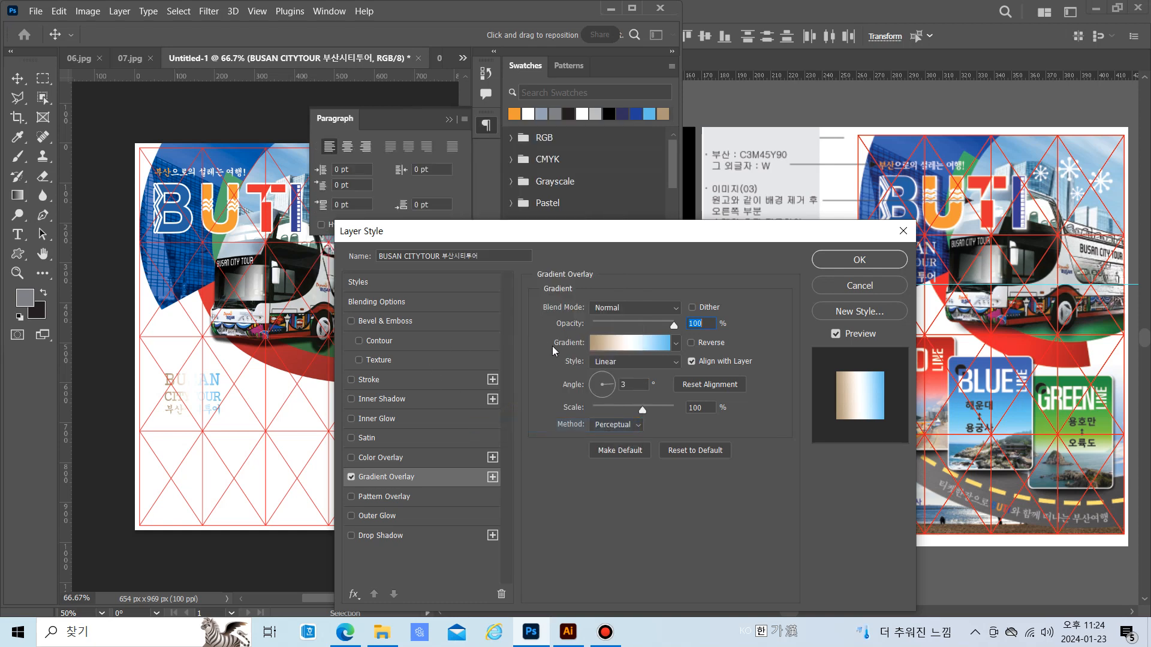
left_click_drag(628, 243, 637, 315)
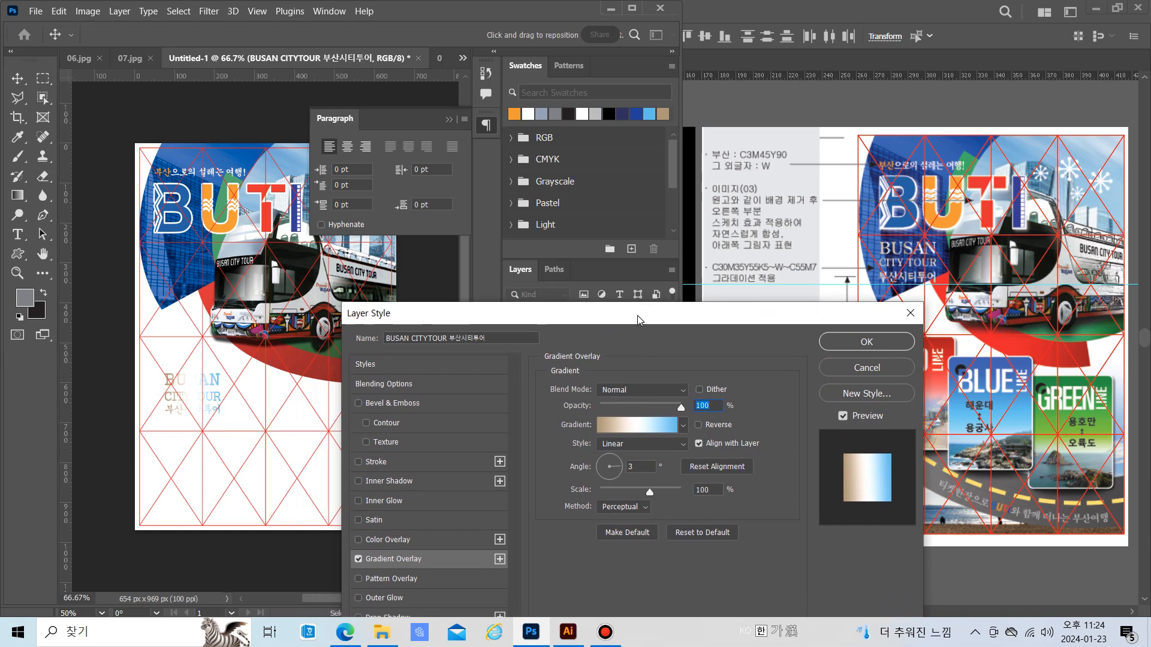
Set the overlay gradient's starting tan color stop to C30 M35 Y55 K5
left_click(630, 425)
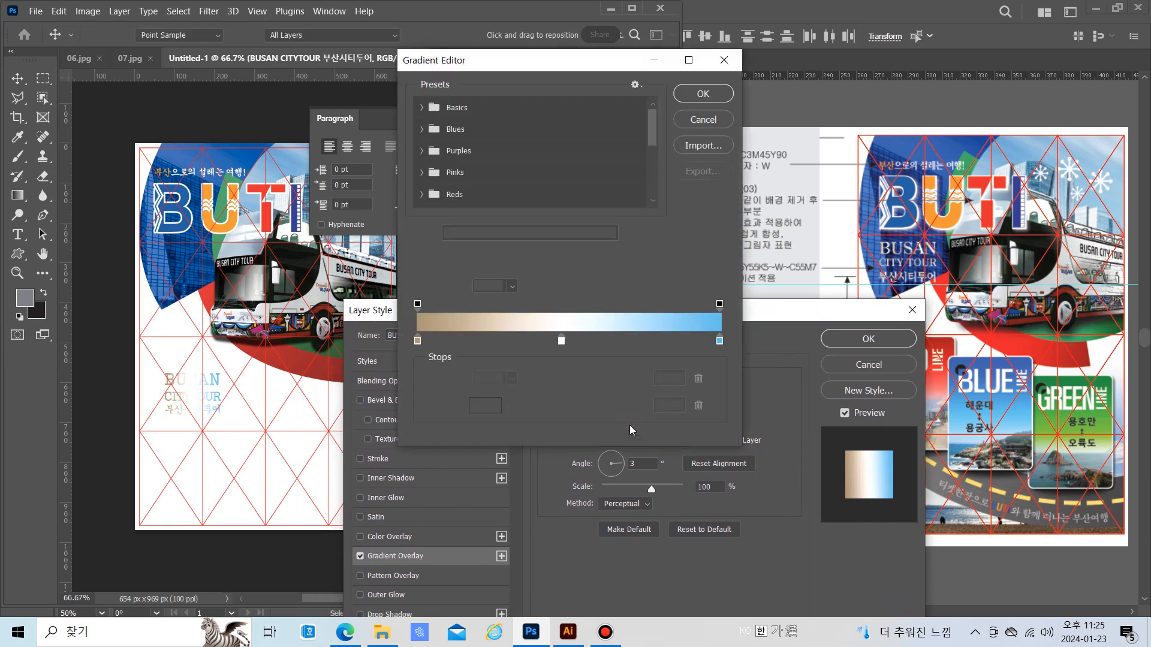
left_click(418, 341)
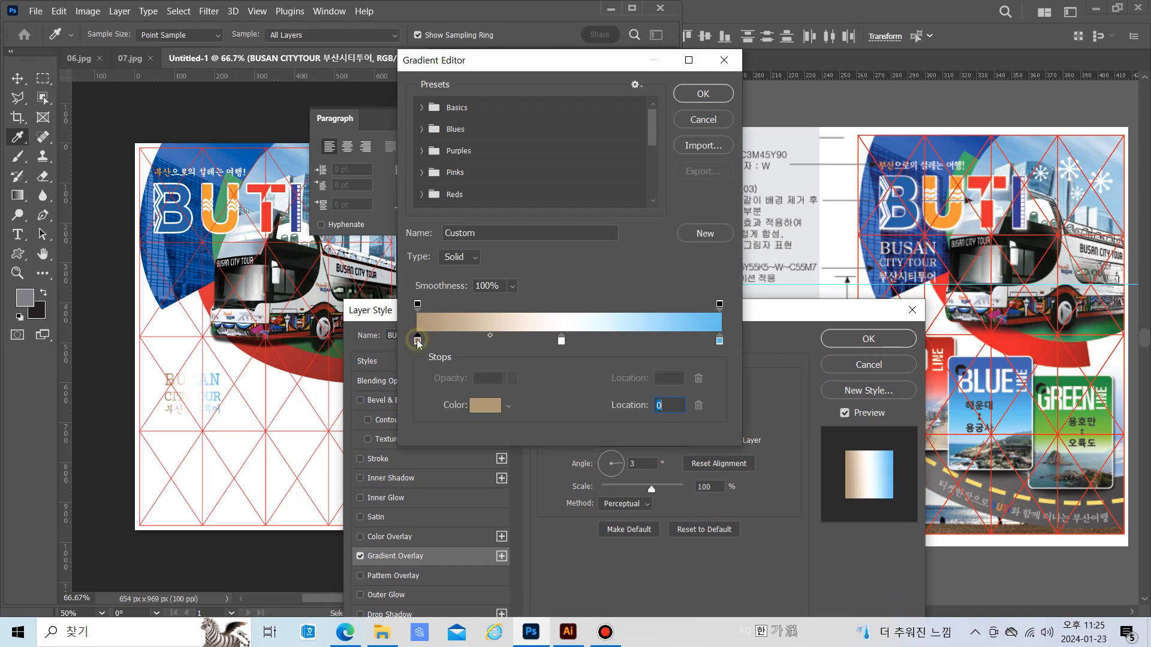
double_click(418, 341)
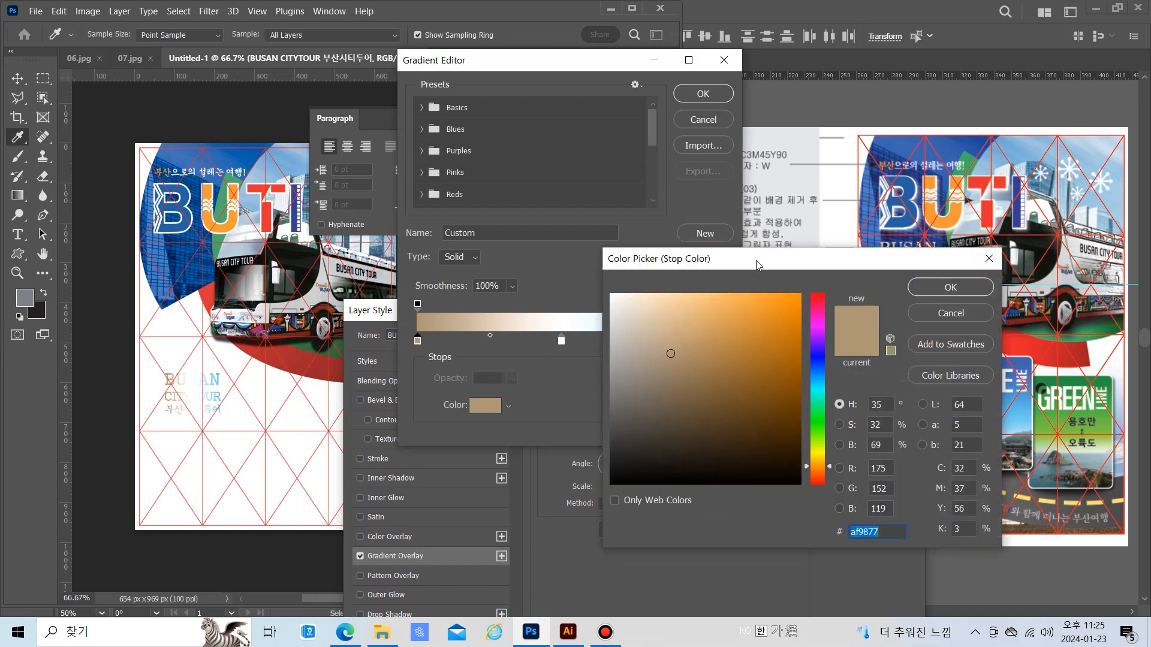
left_click_drag(755, 259, 754, 304)
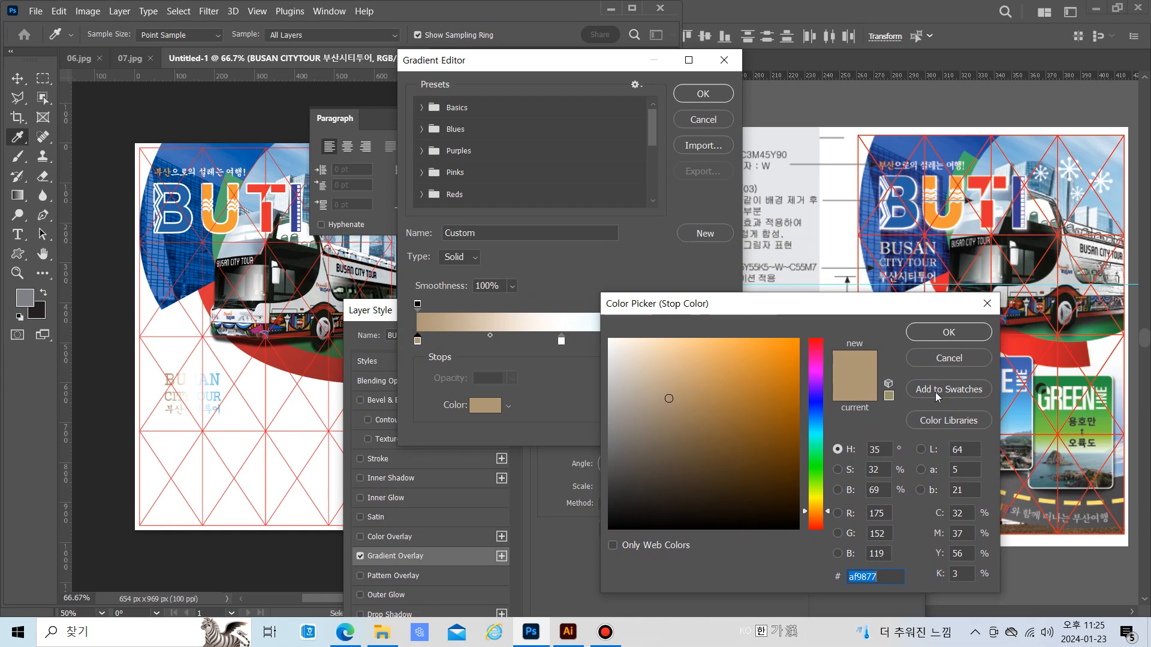
double_click(962, 513)
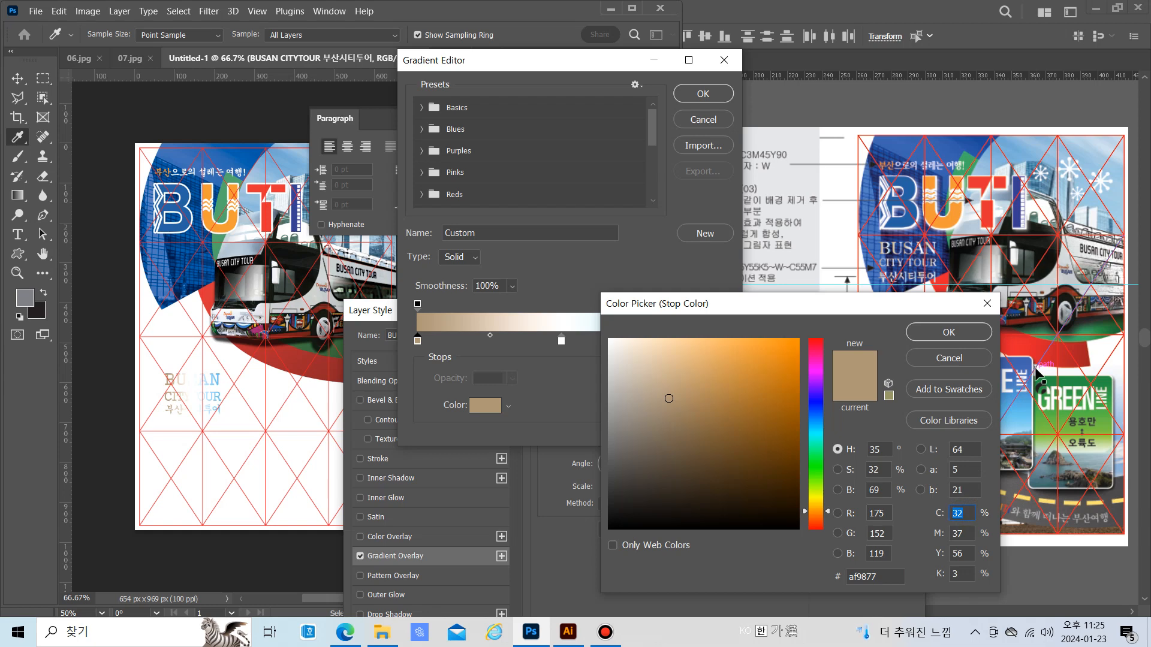
type("30")
key("Tab")
type("35")
key("Tab")
type("55")
type("5")
left_click(941, 331)
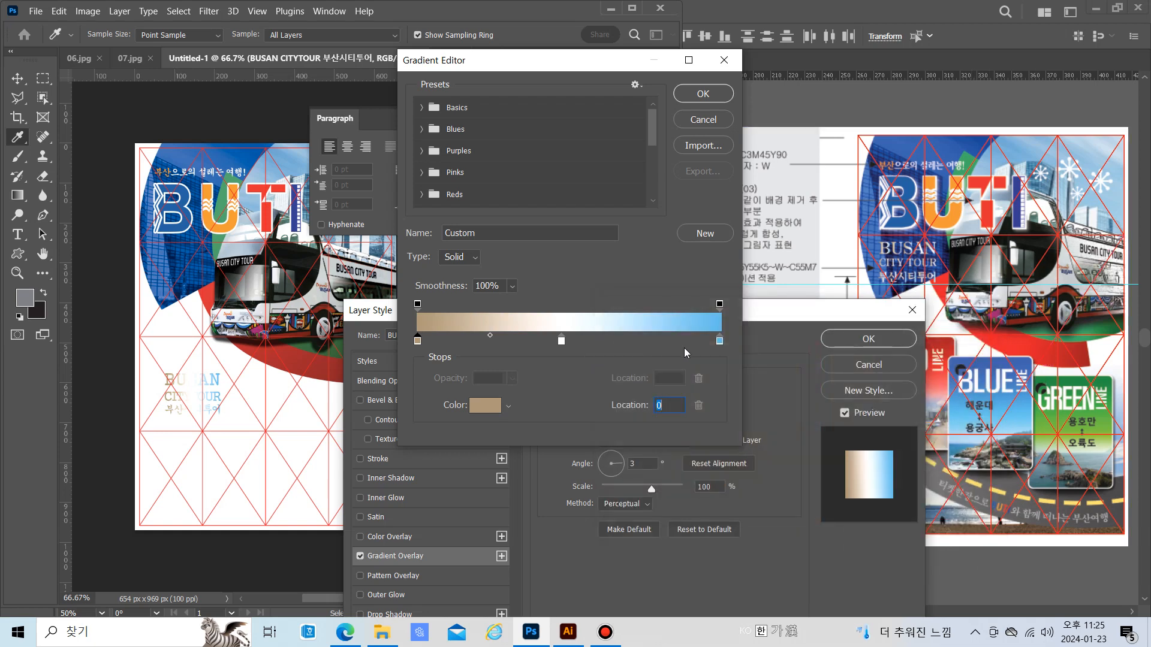
Set the cyan value of the gradient's ending blue color stop to 55%
double_click(719, 342)
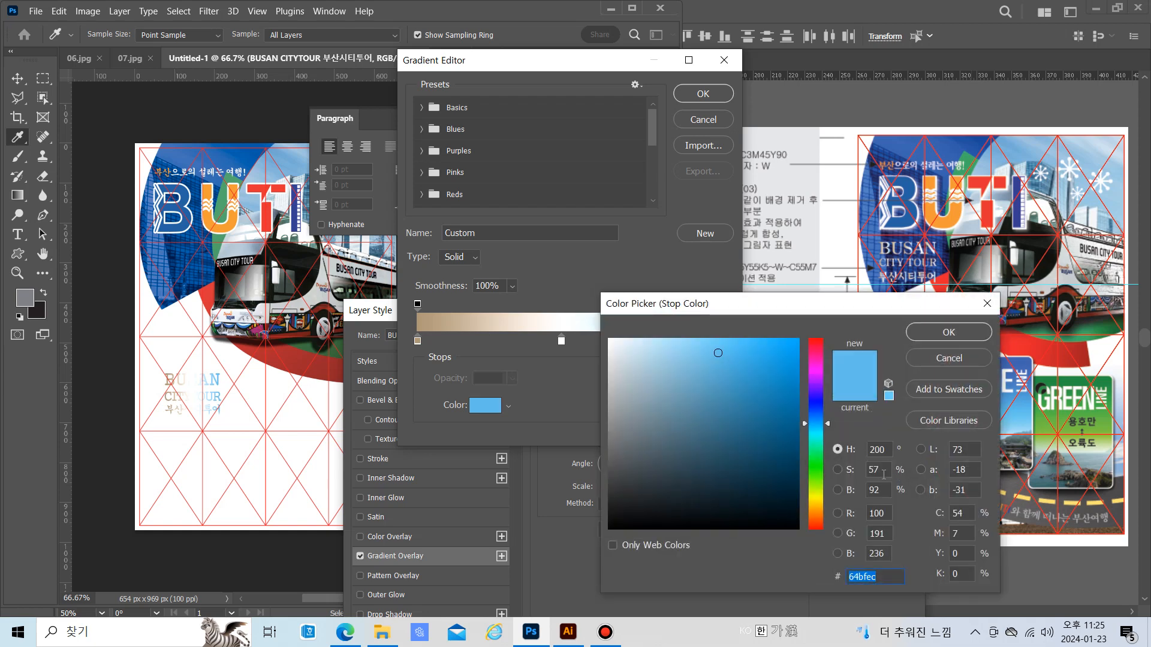
left_click(962, 514)
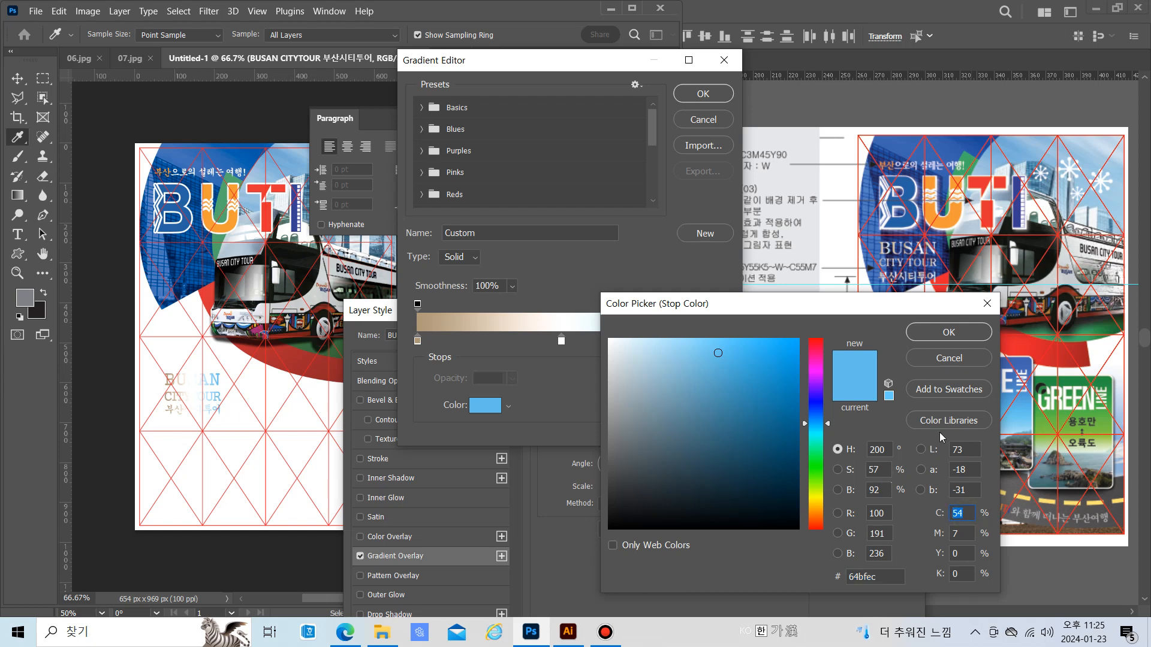
type("55")
left_click(968, 337)
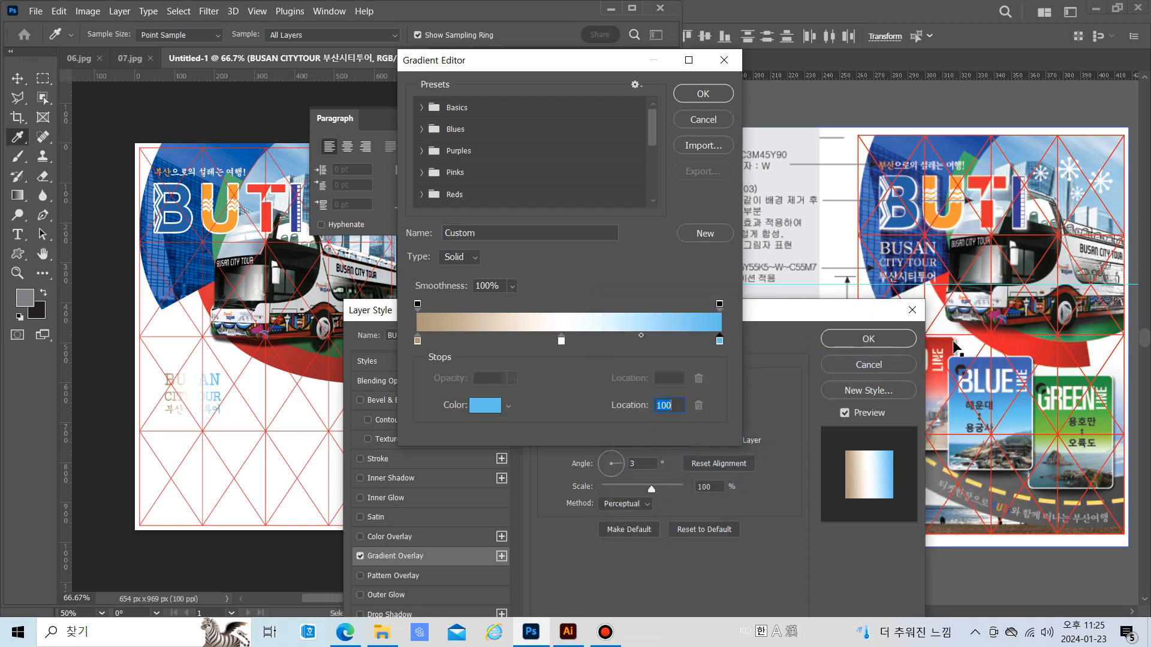
Apply the gradient overlay and move the three-line text block onto the blue shape just beneath the BUTI title
left_click(705, 93)
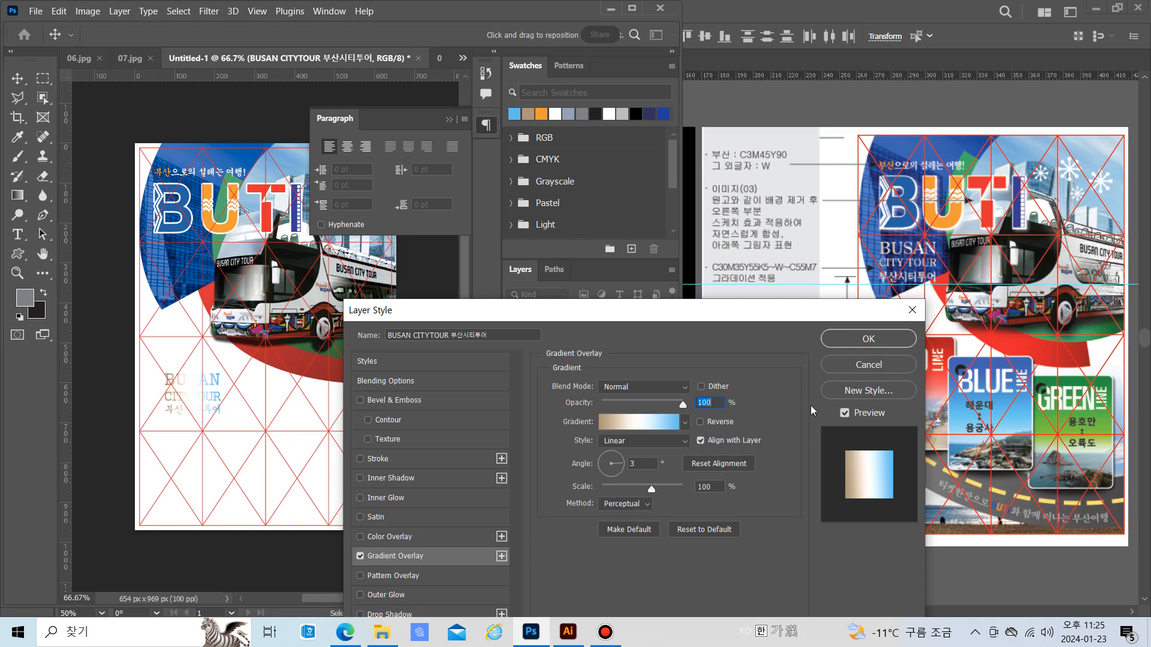
left_click(867, 339)
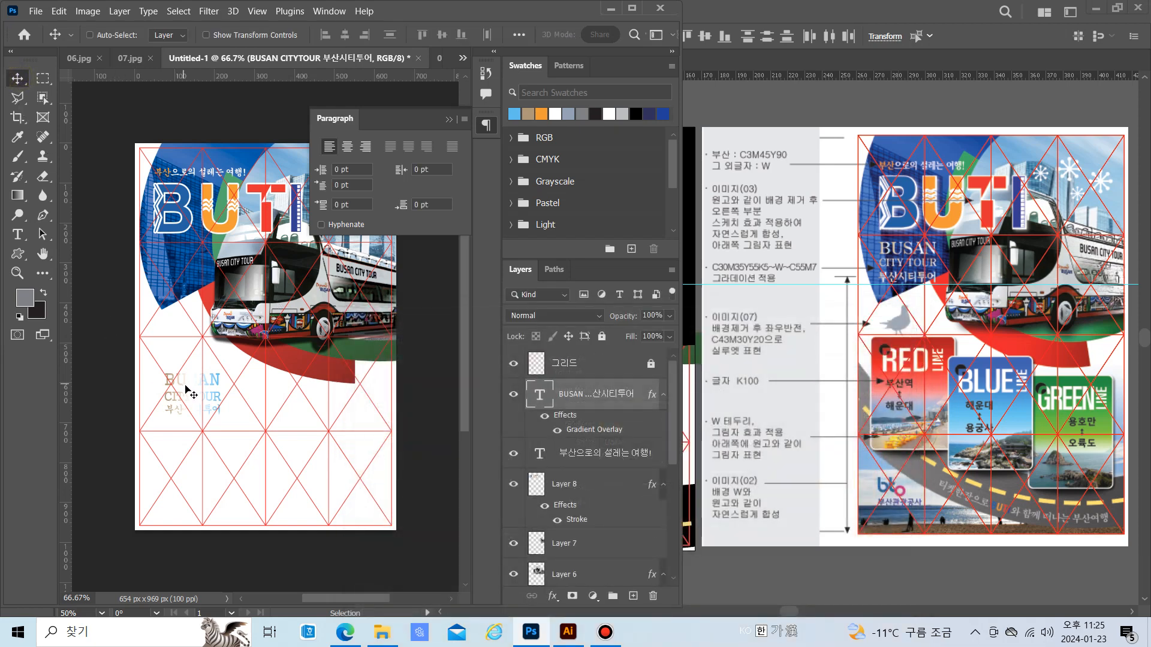
left_click_drag(180, 396, 167, 257)
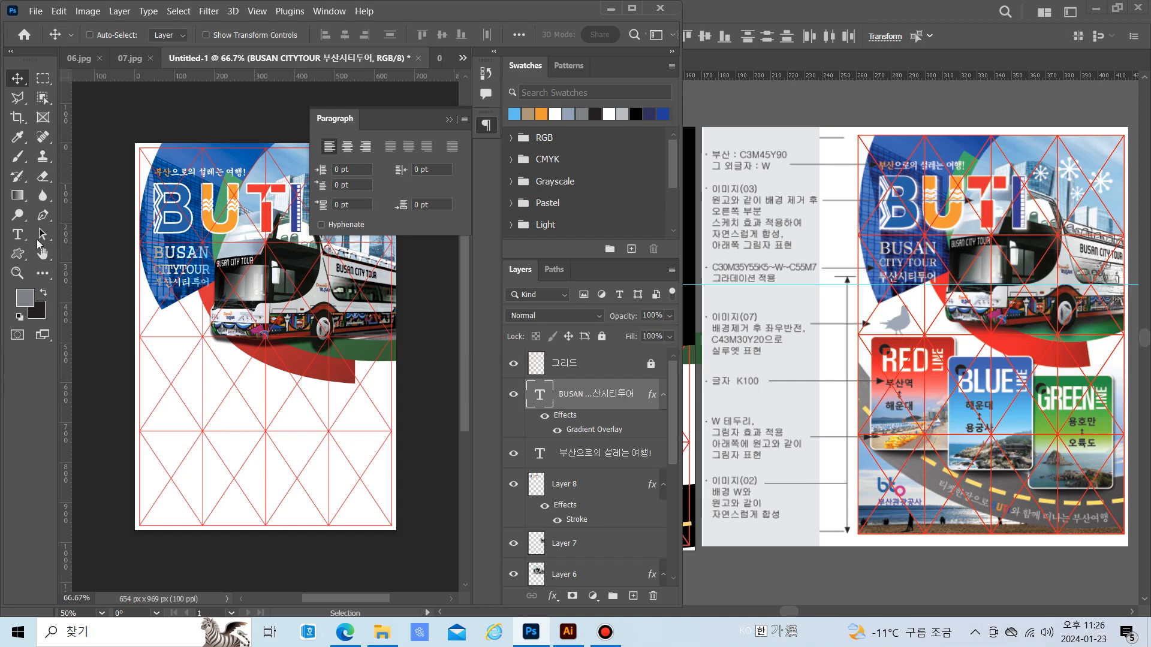
Try a reversed Radial and Angle style on the BUSAN CITYTOUR text's gradient overlay
double_click(580, 430)
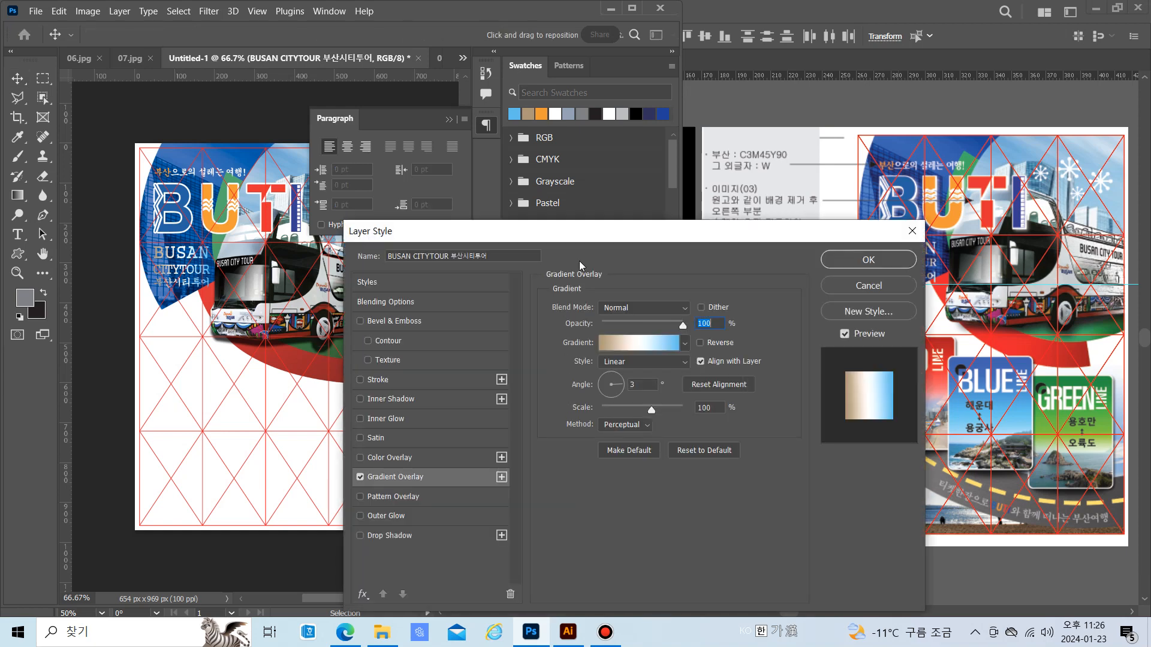
left_click_drag(590, 240, 388, 349)
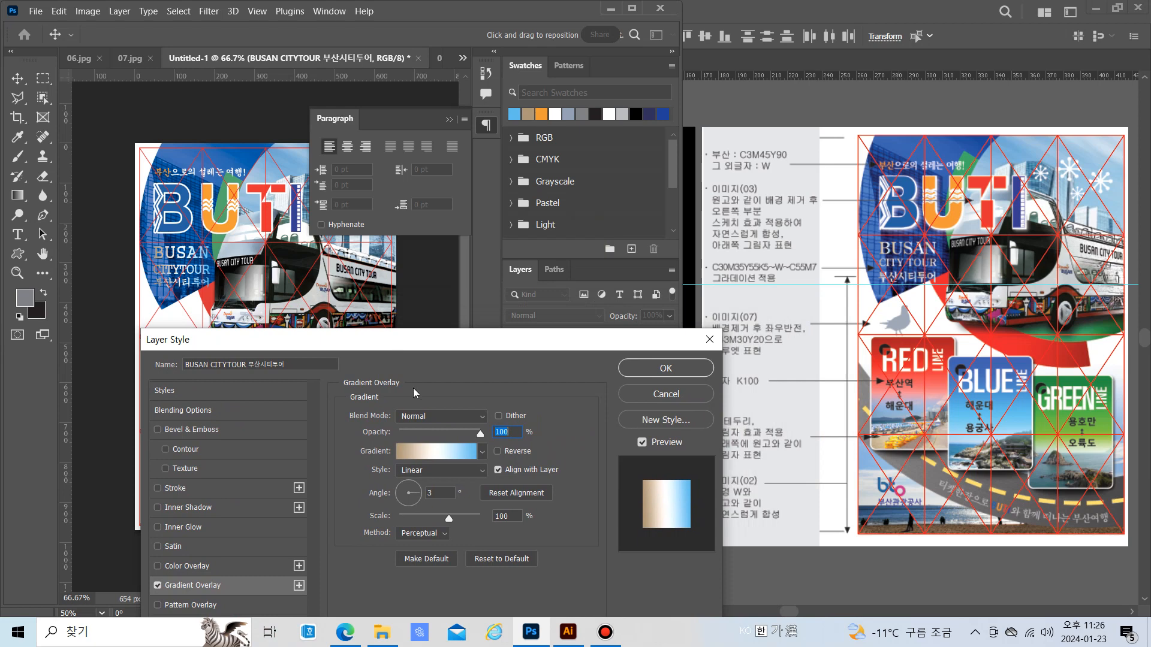
left_click(482, 471)
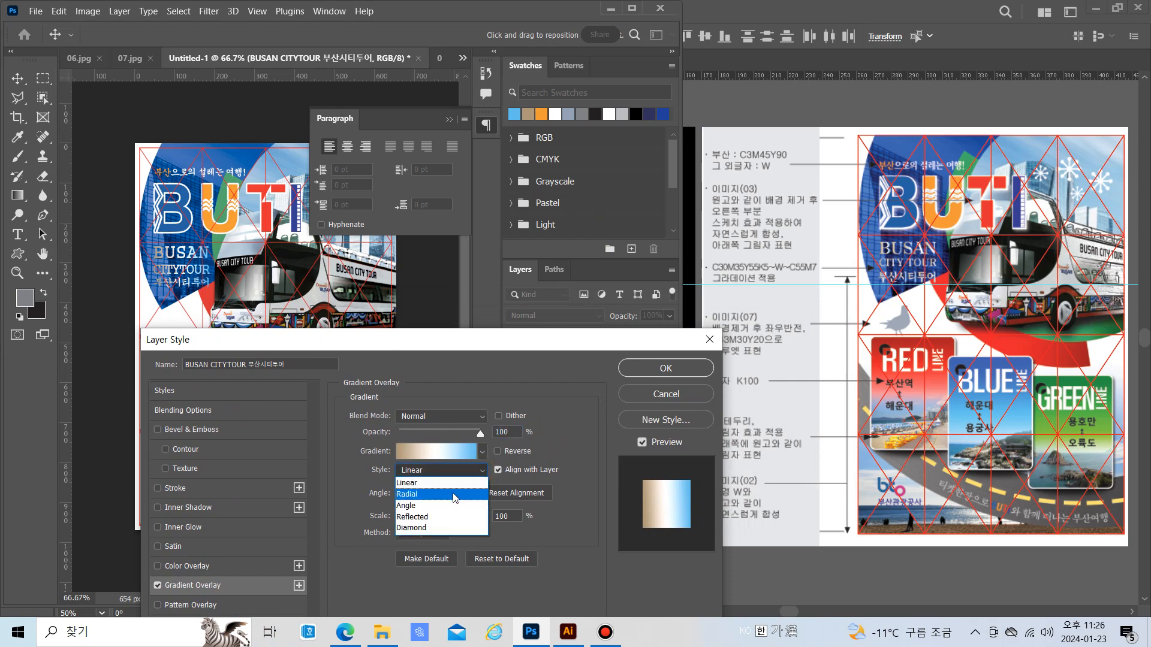
left_click(454, 495)
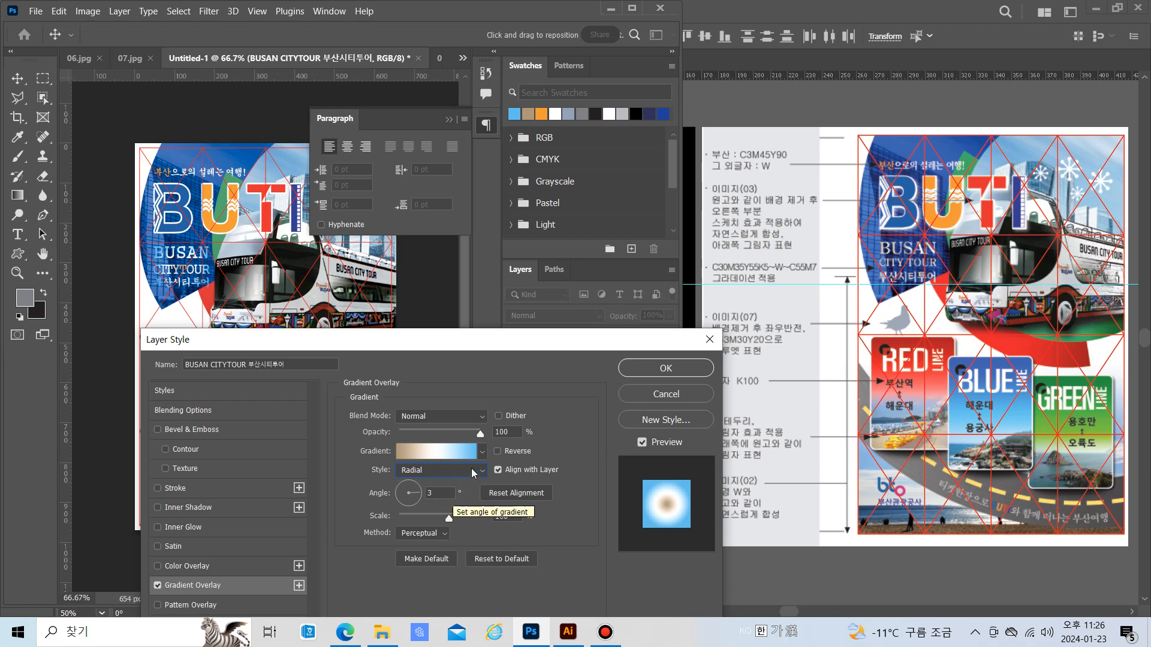
left_click(498, 452)
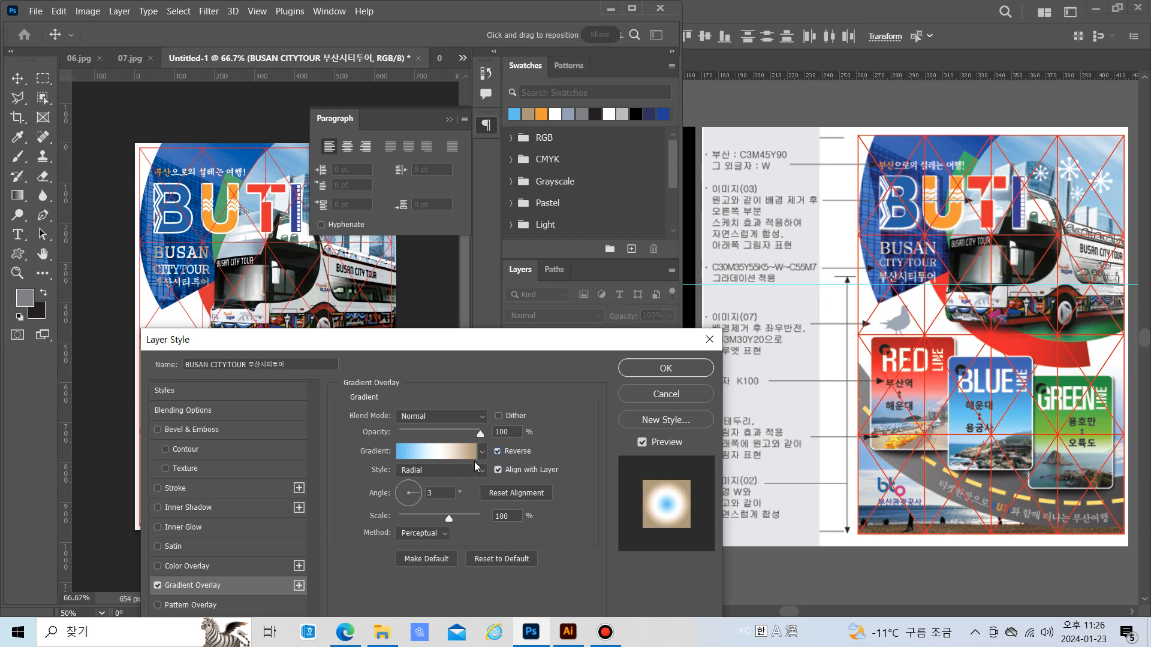
left_click(481, 471)
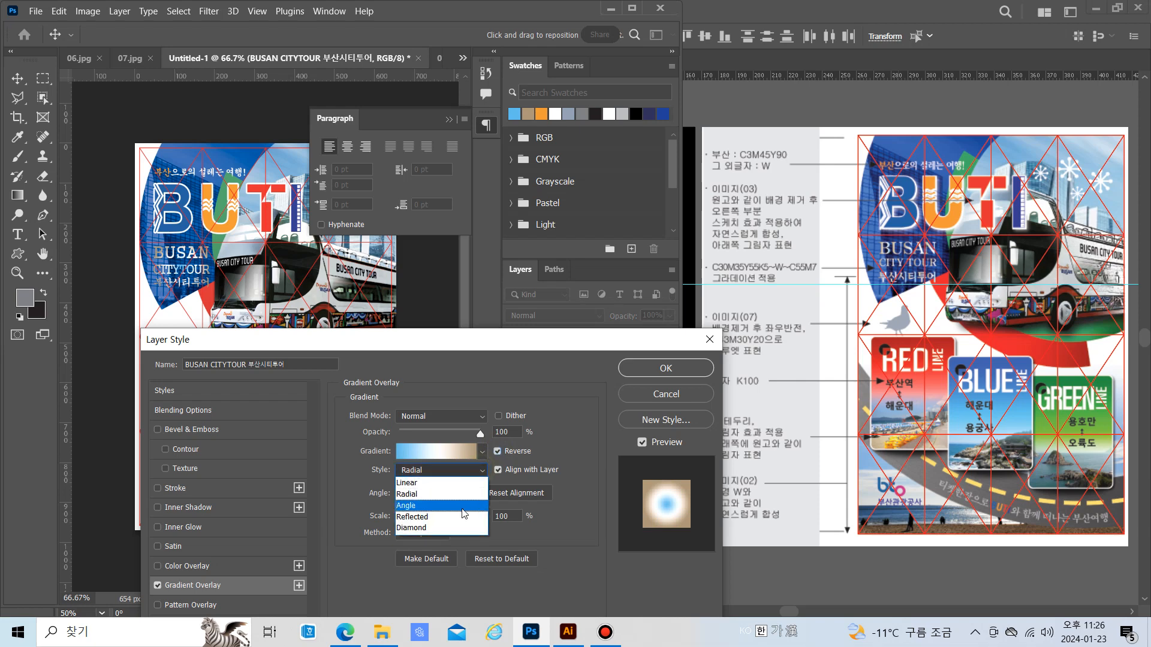
left_click(460, 507)
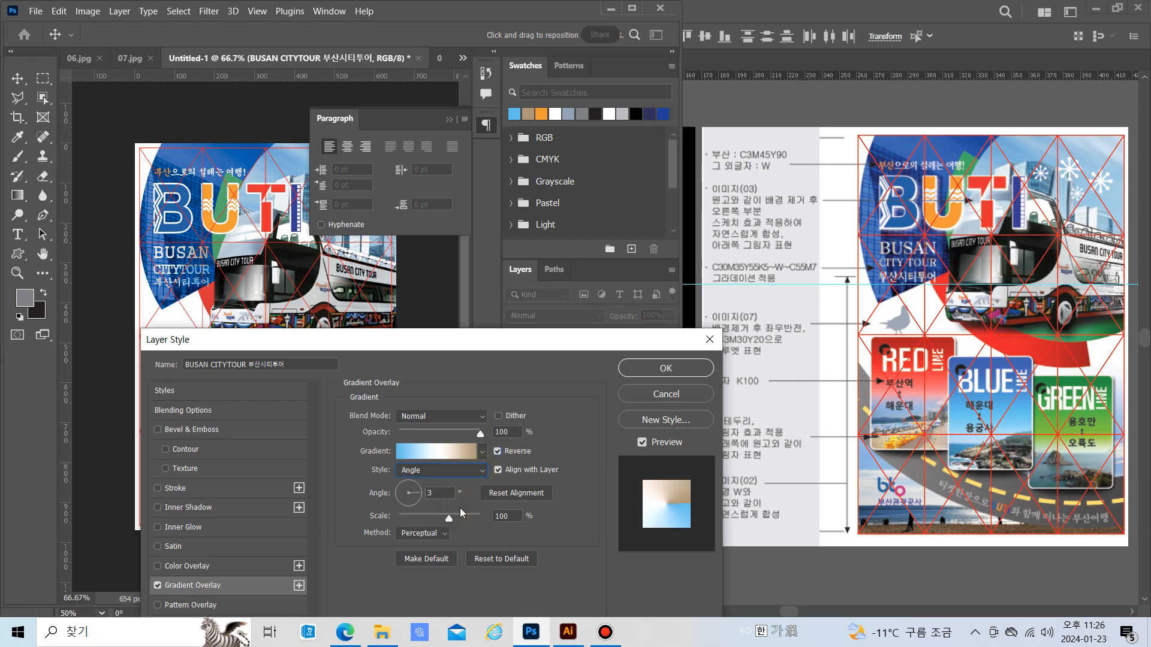
Try the Diamond style on the reversed gradient overlay, set it back to Linear, and apply it to the text
left_click(483, 453)
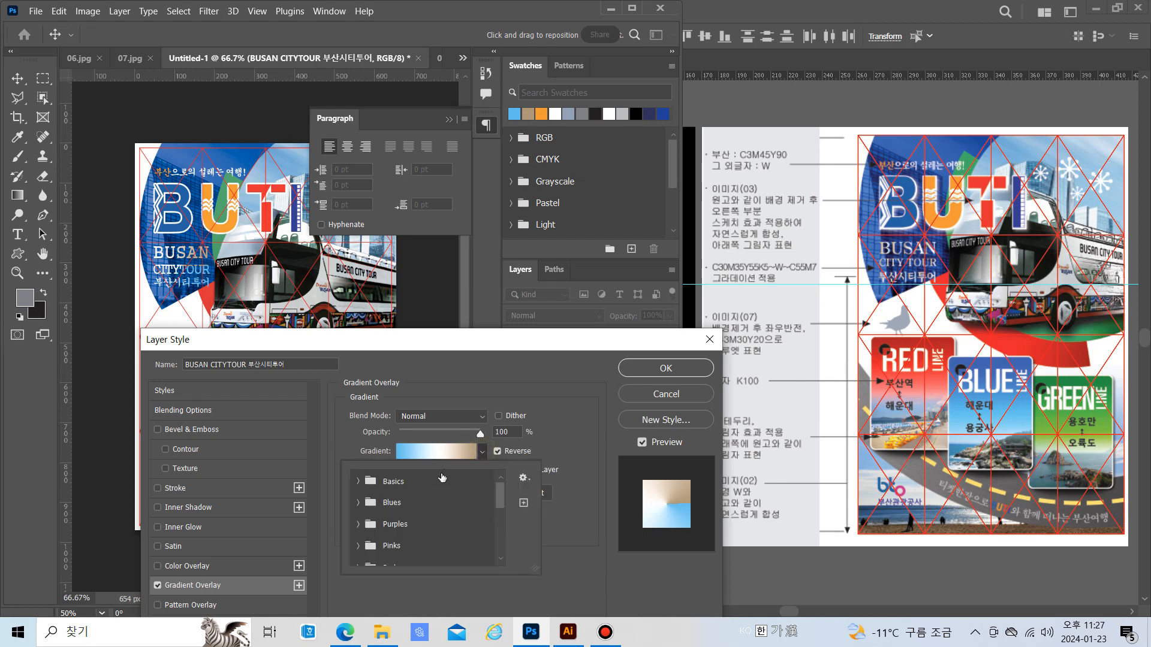
left_click(482, 453)
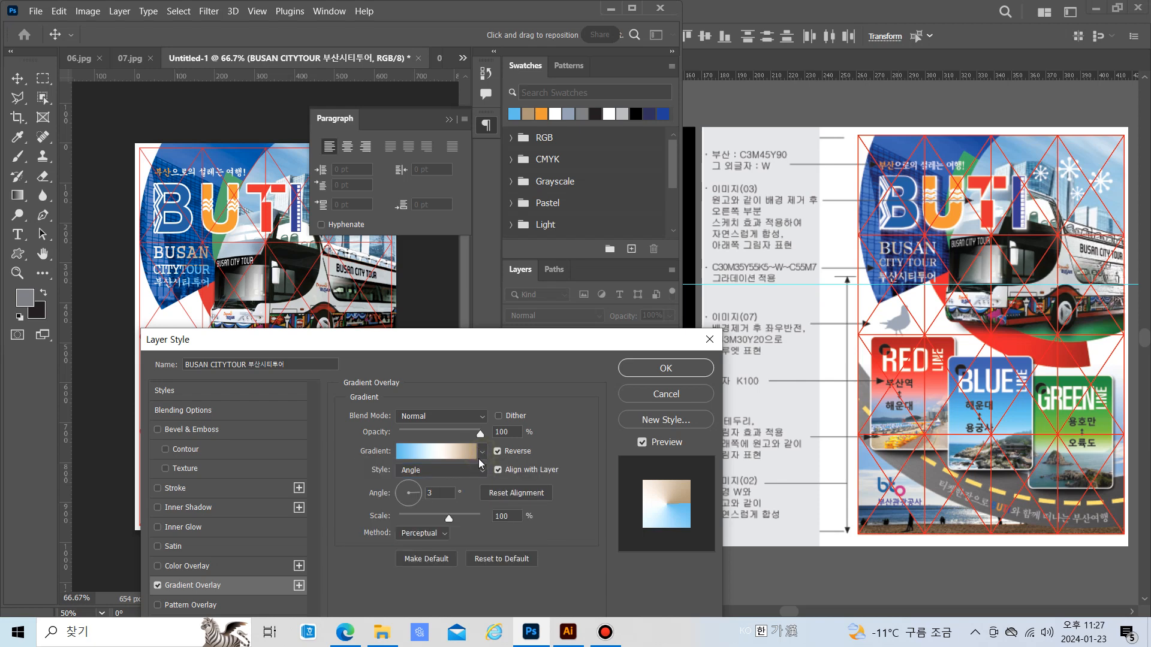
left_click(484, 476)
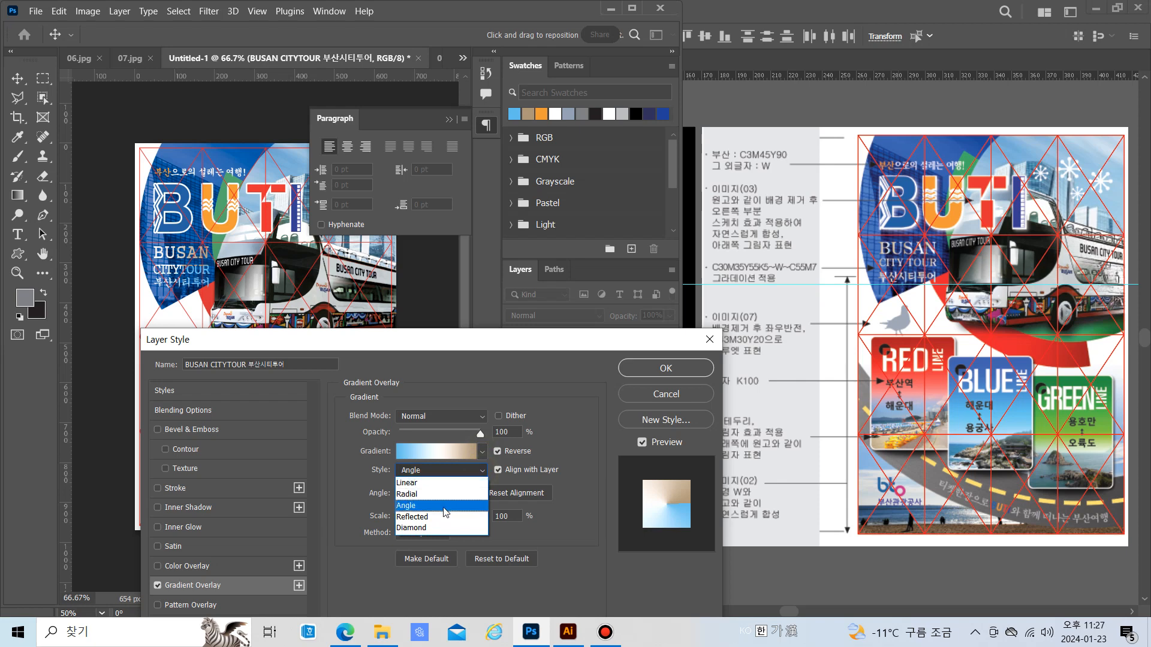
left_click(443, 531)
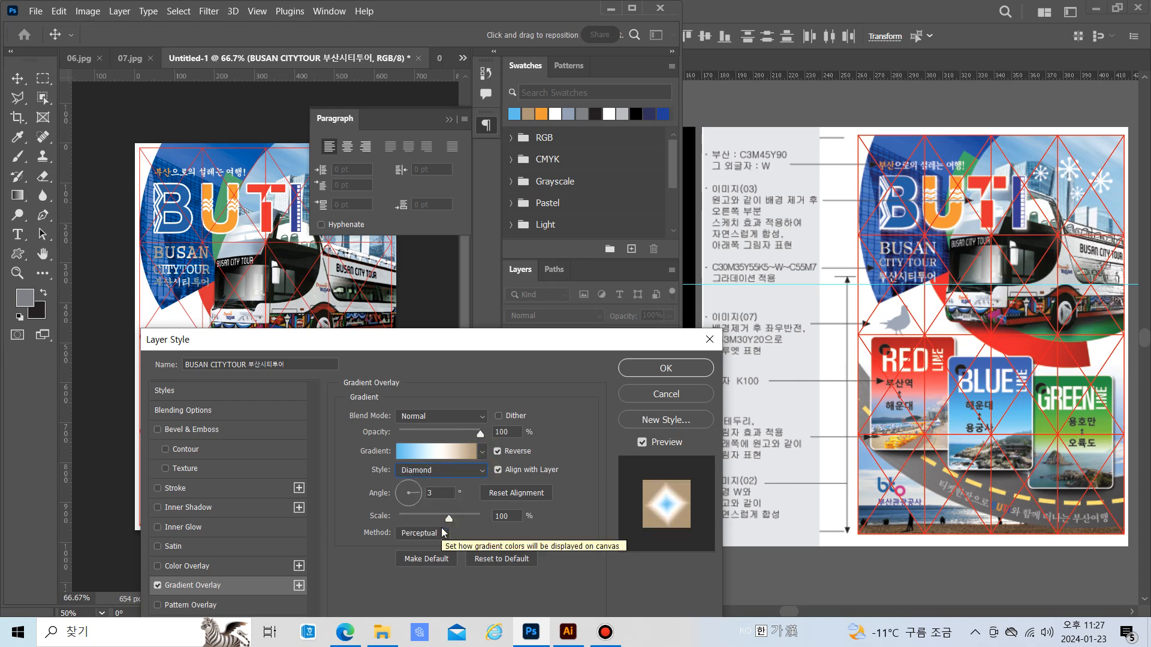
left_click(484, 473)
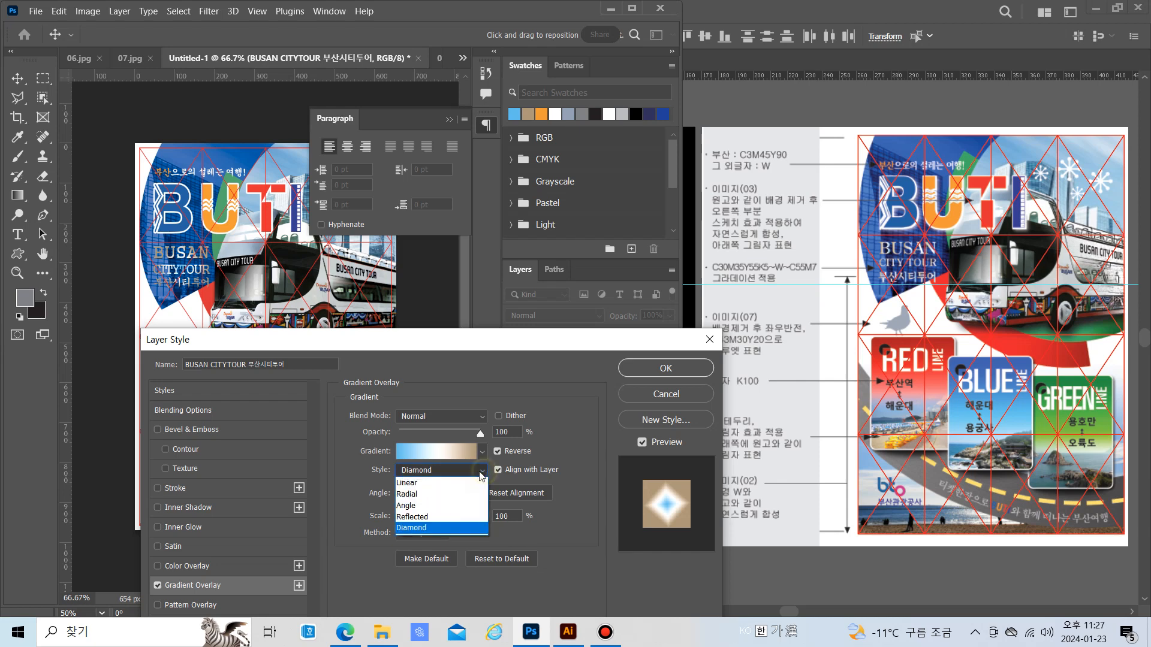
left_click(455, 482)
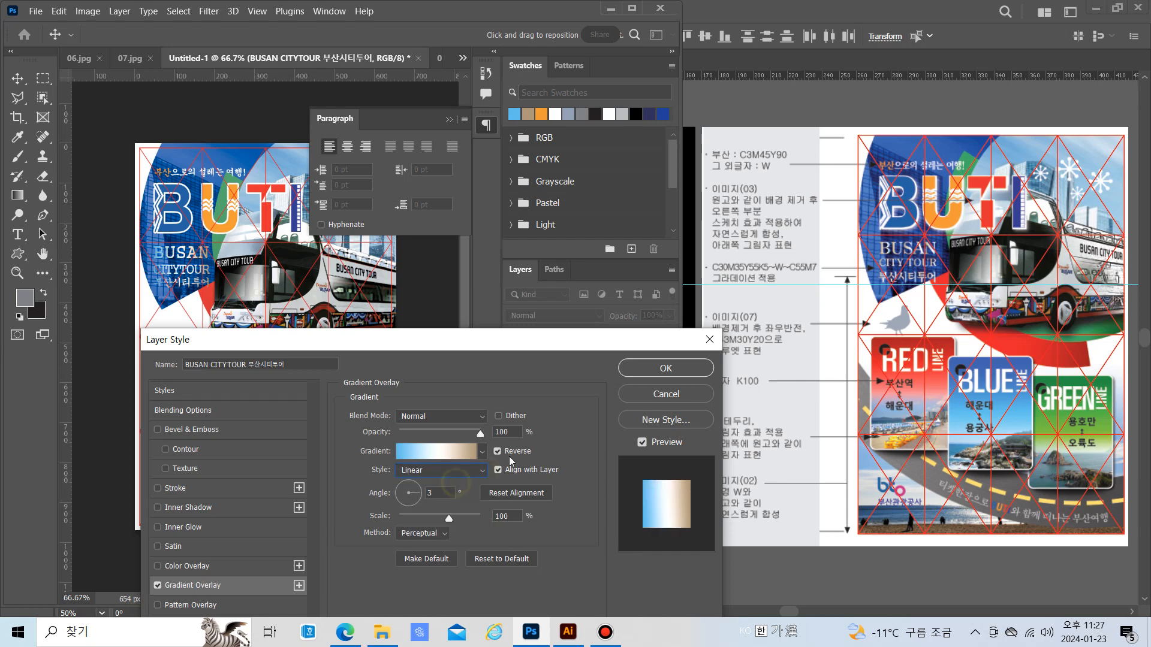
left_click(665, 368)
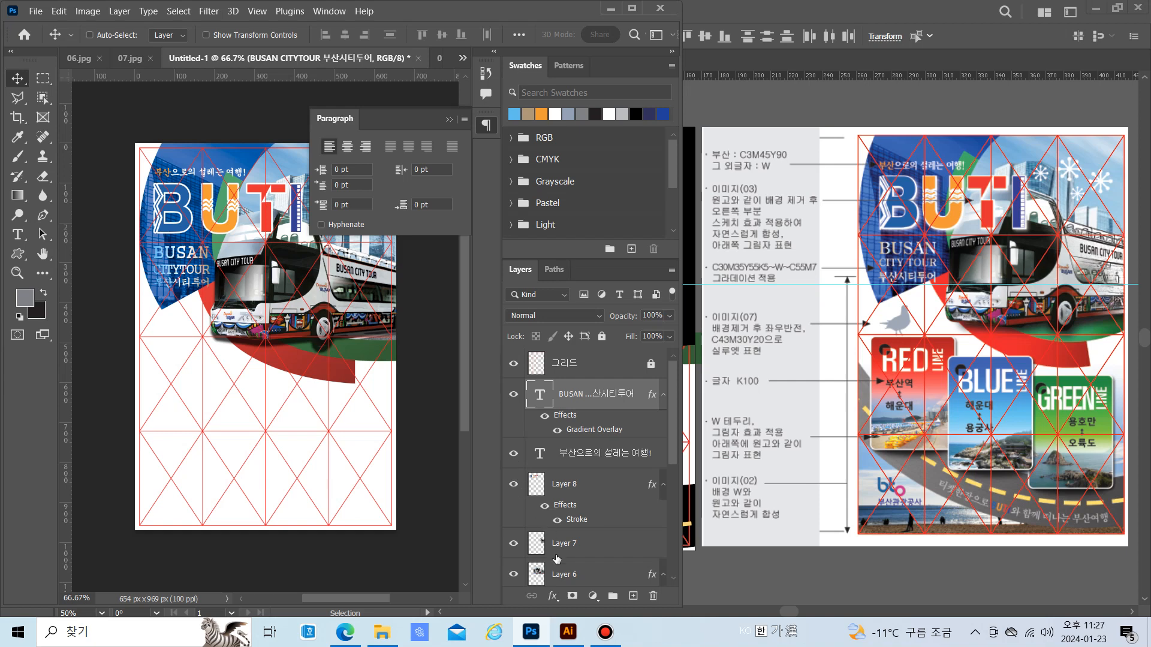
Turn off Reverse in the BUSAN CITYTOUR text's gradient overlay and apply it
double_click(592, 430)
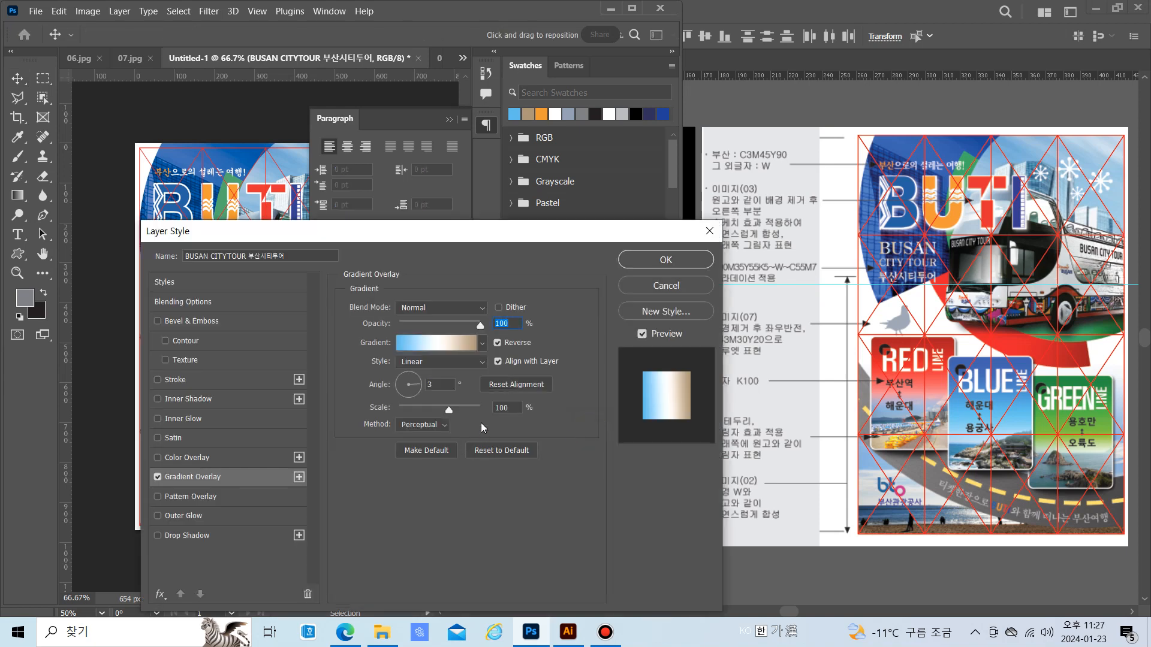
left_click(497, 343)
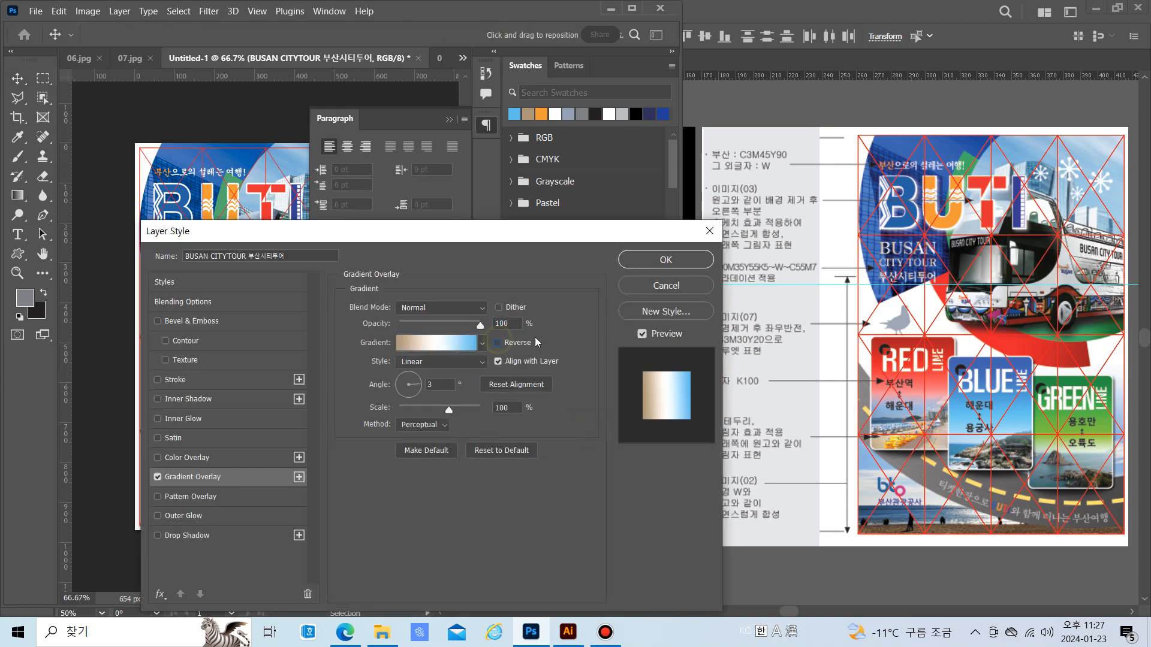
left_click(637, 264)
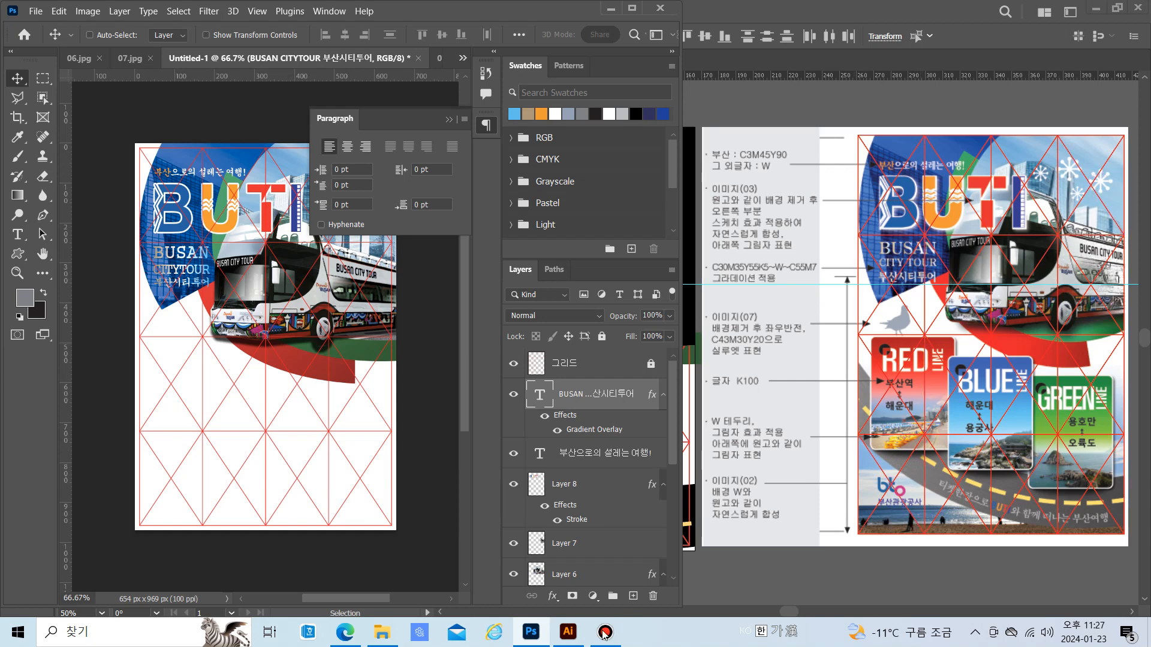
Copy the white snowflake artwork from Illustrator, return to the Photoshop poster, and close the Paragraph settings
left_click(568, 632)
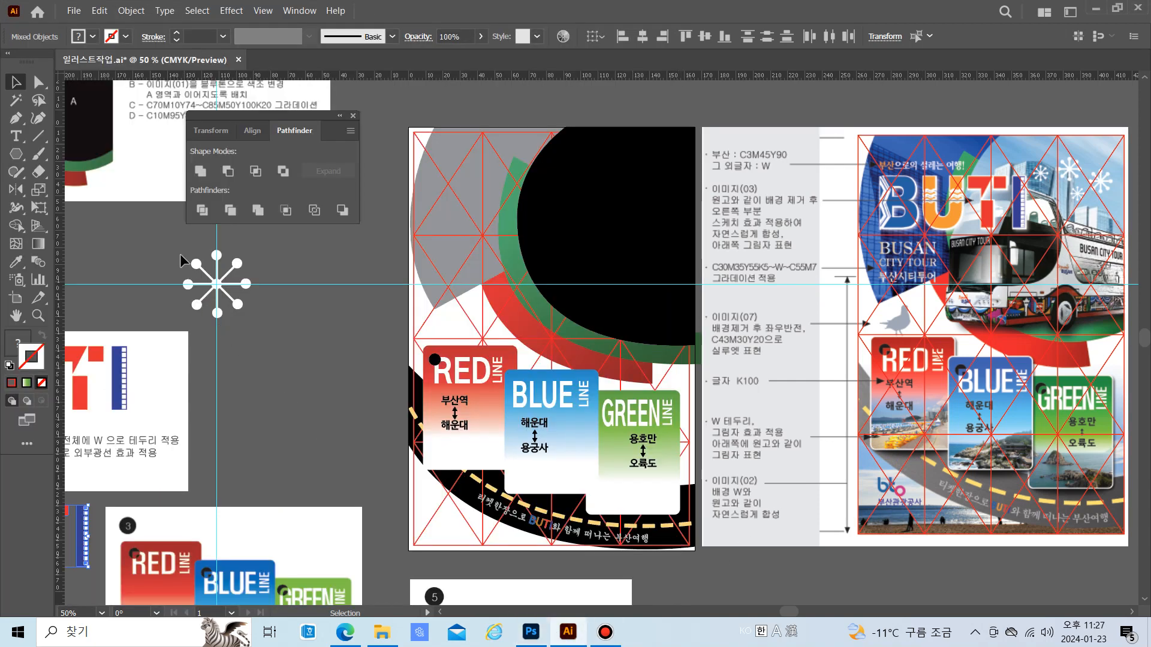
left_click_drag(175, 249, 255, 320)
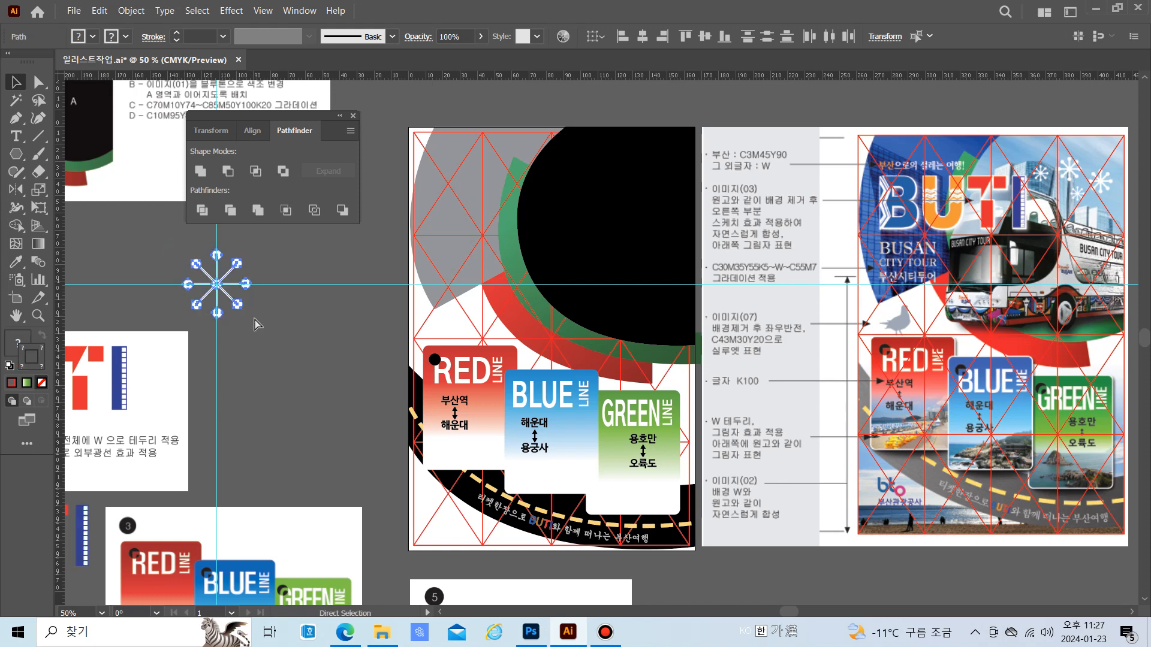
left_click(530, 632)
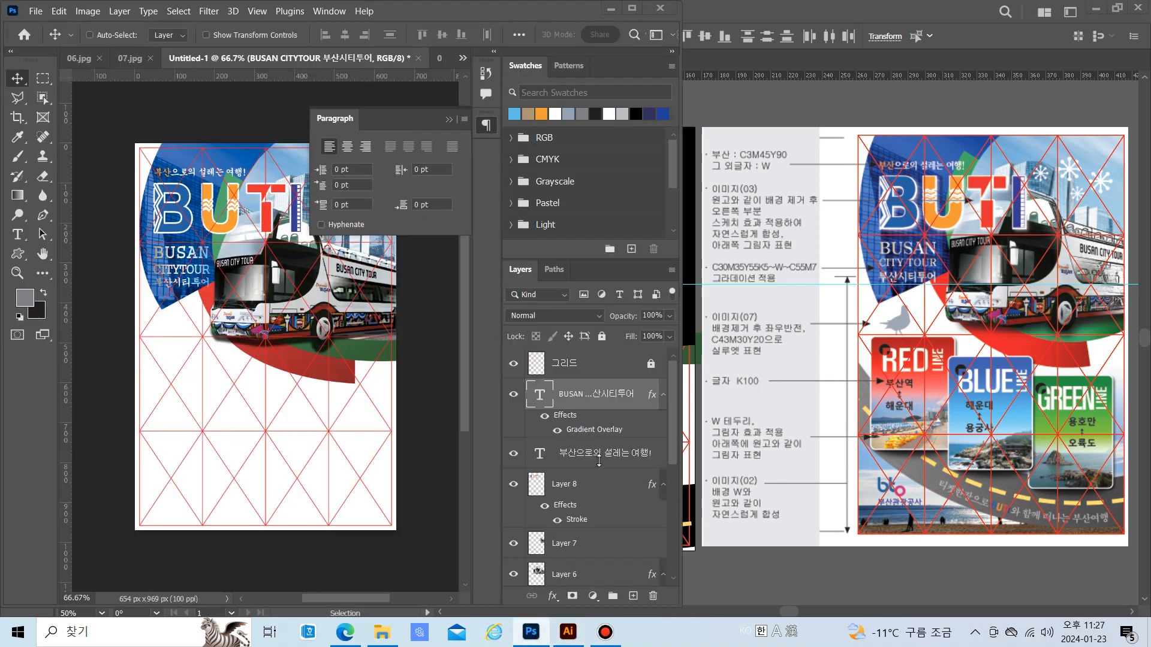
left_click(467, 124)
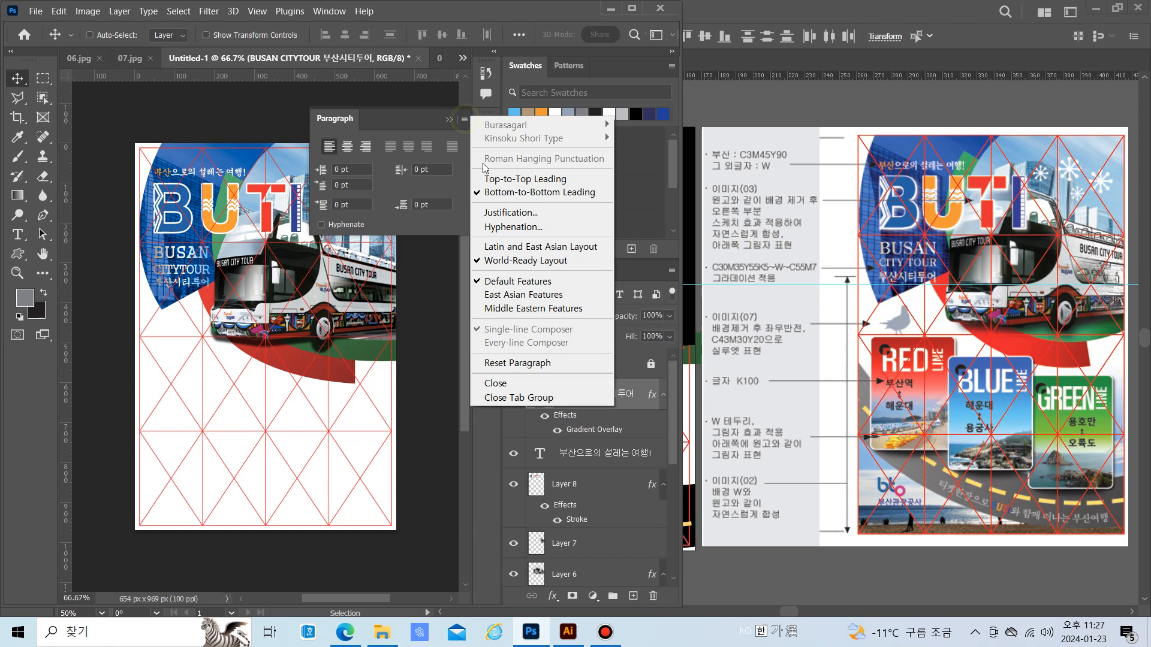
left_click(480, 379)
Paste the snowflake into the poster, shrink it to about a third, and place it in the sky beside the BUTI title
key("ctrl+v")
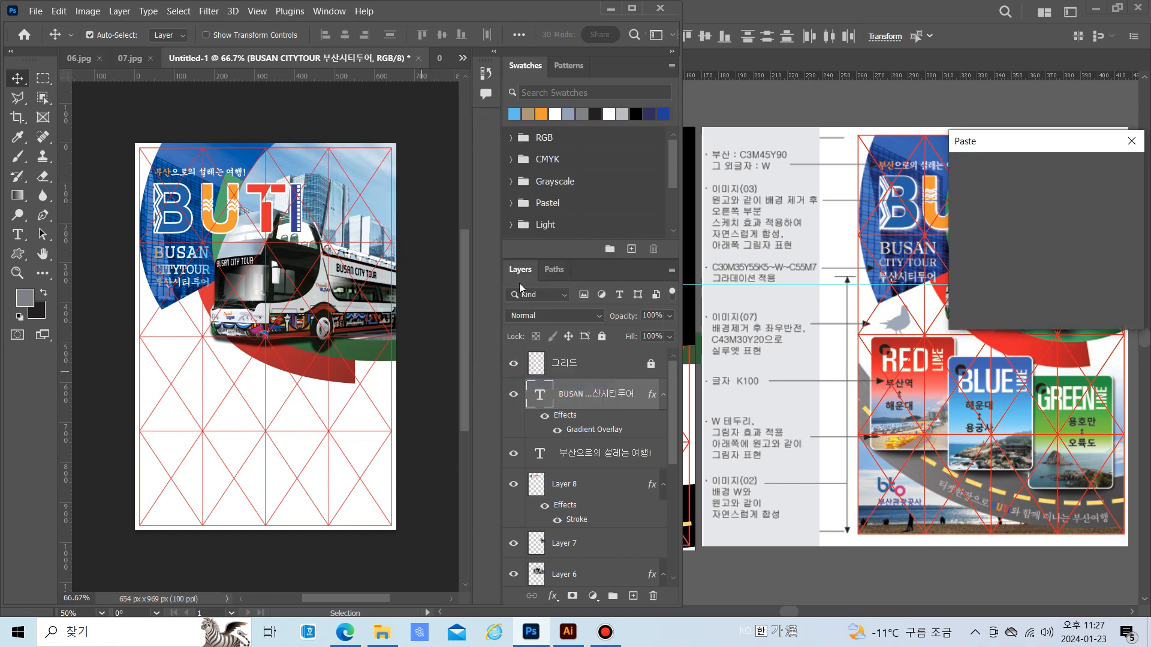
key("Return")
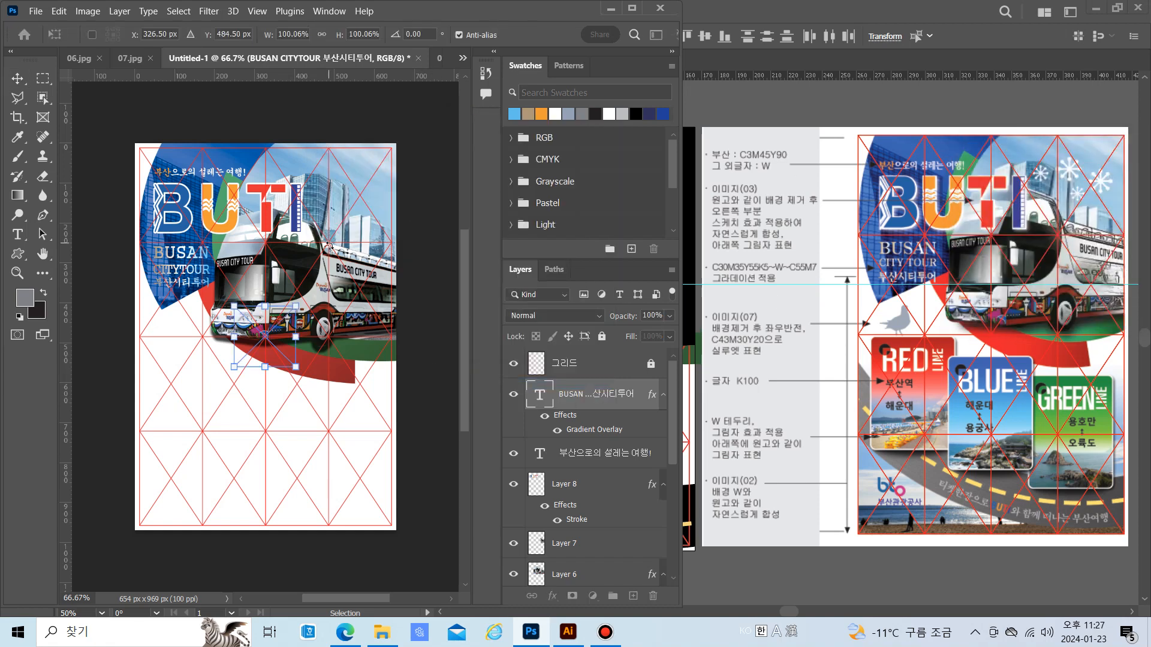
left_click_drag(233, 307, 344, 193)
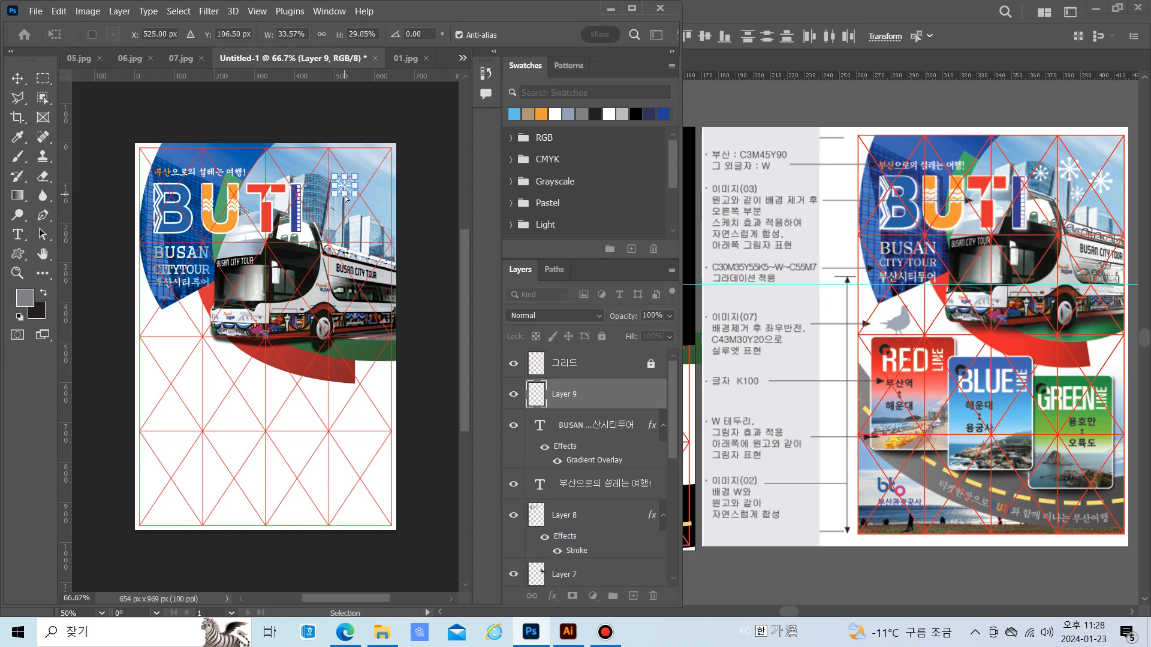
key("ctrl+z")
key("Return")
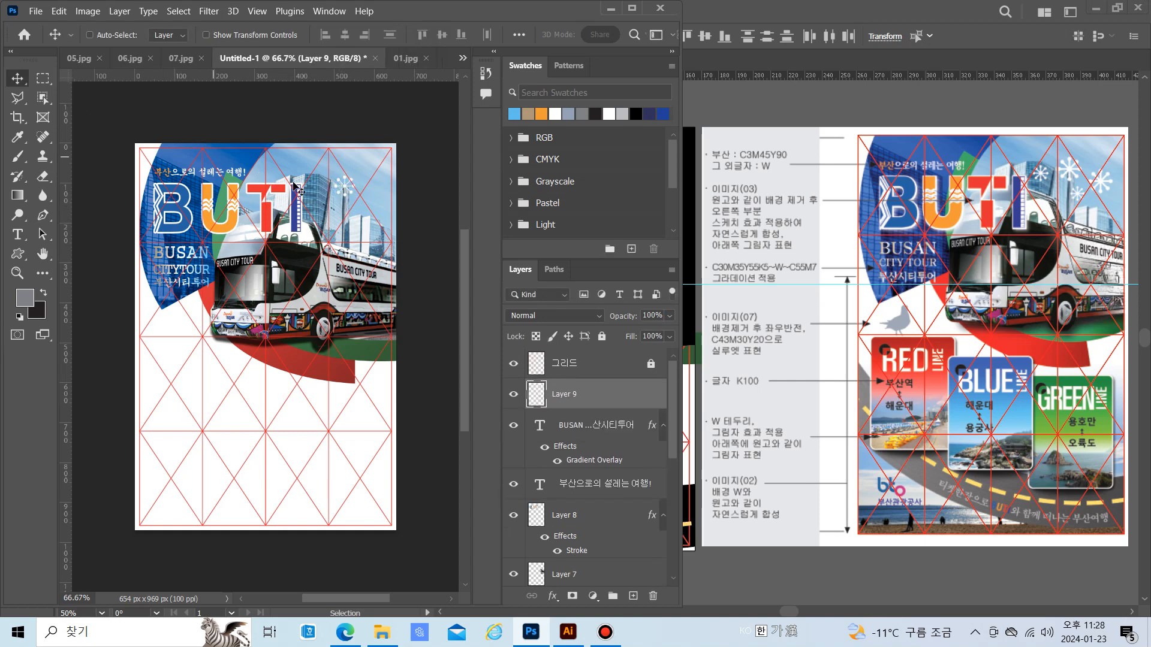
Move the snowflake slightly up and left, and place a duplicate of it to its right
left_click_drag(340, 187, 335, 179)
key("ctrl+j")
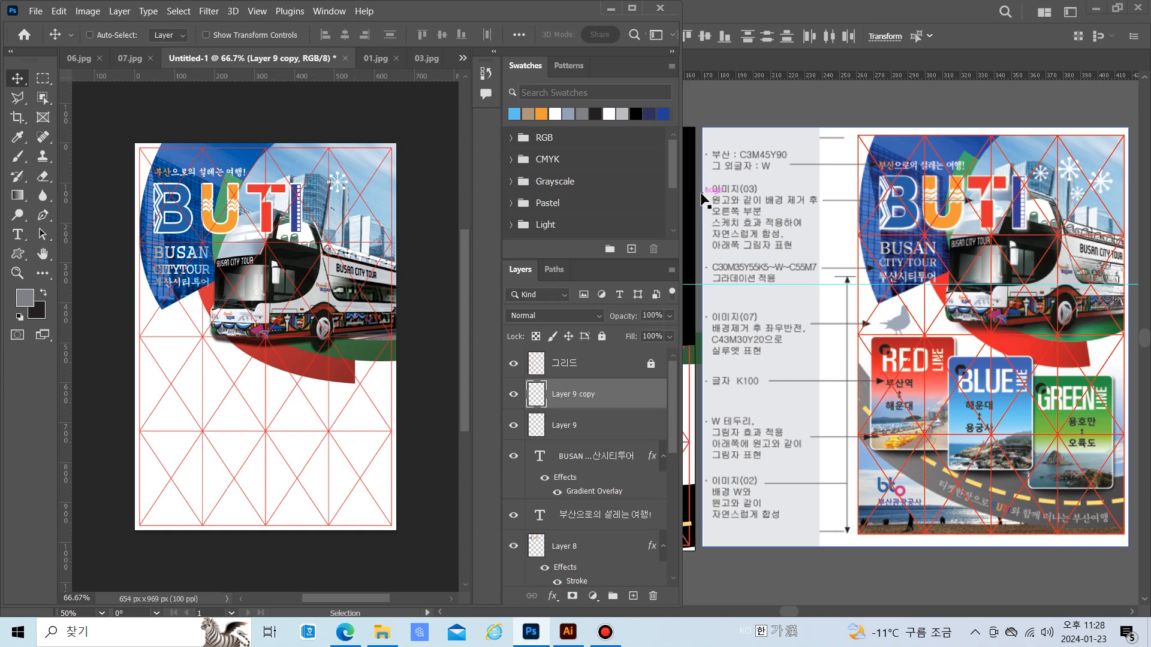
left_click_drag(339, 186, 369, 192)
Place a snowflake duplicate scaled to about 74% beside the letter I, and set another small copy below the first snowflake
key("ctrl+j")
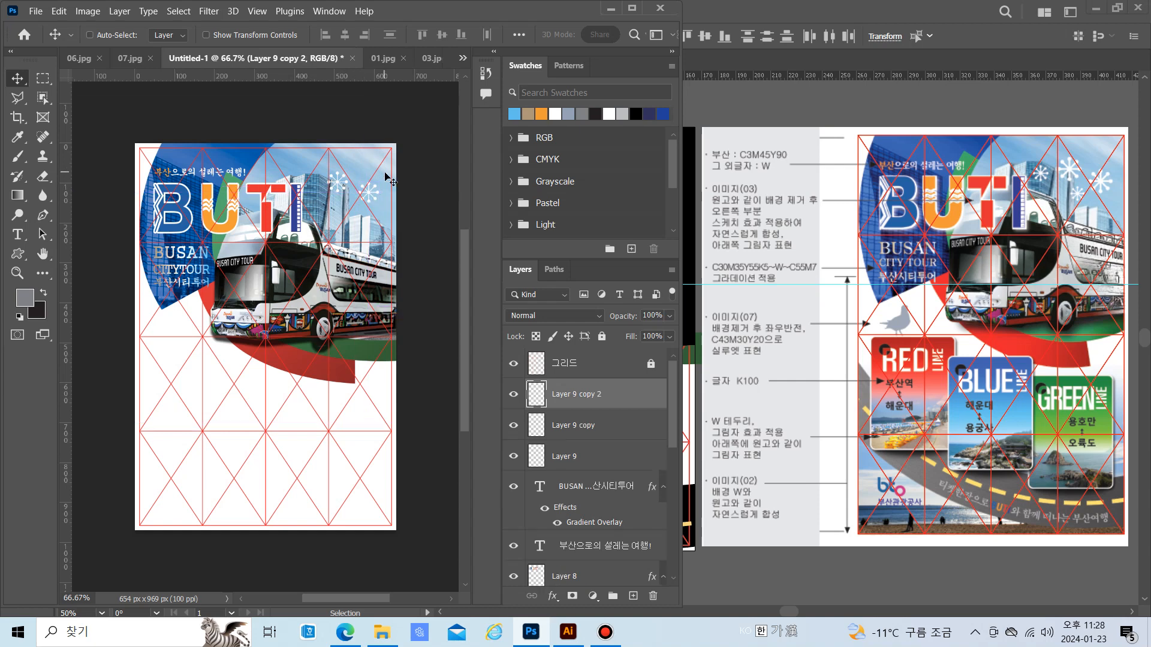
left_click_drag(373, 192, 317, 179)
key("ctrl+t")
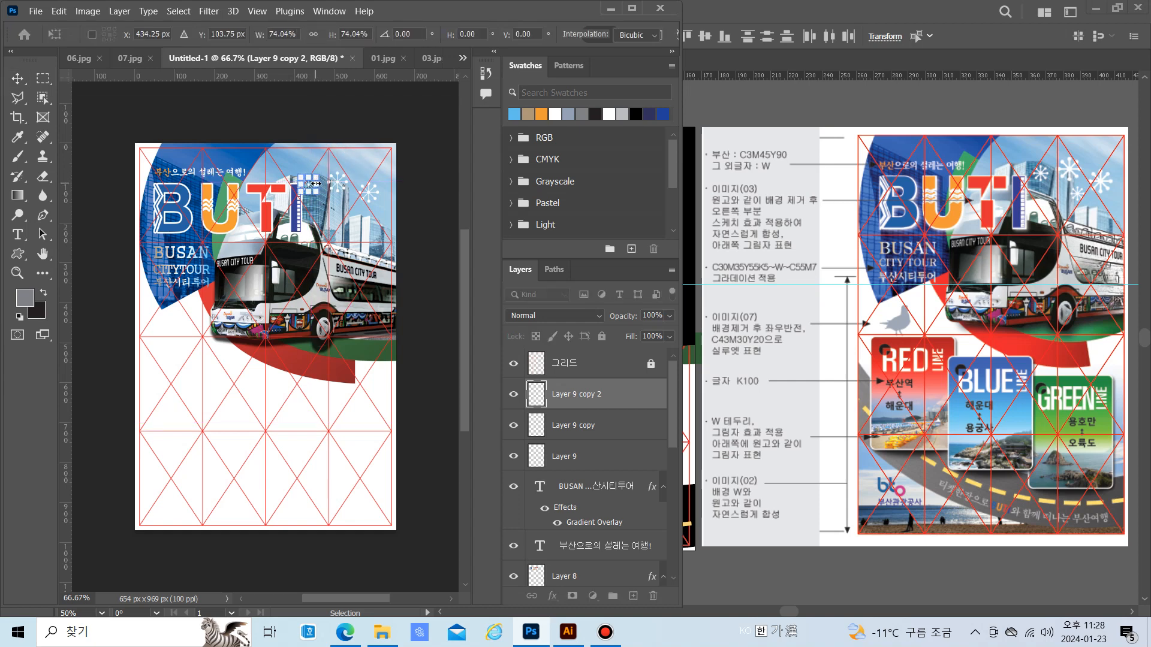
key("Return")
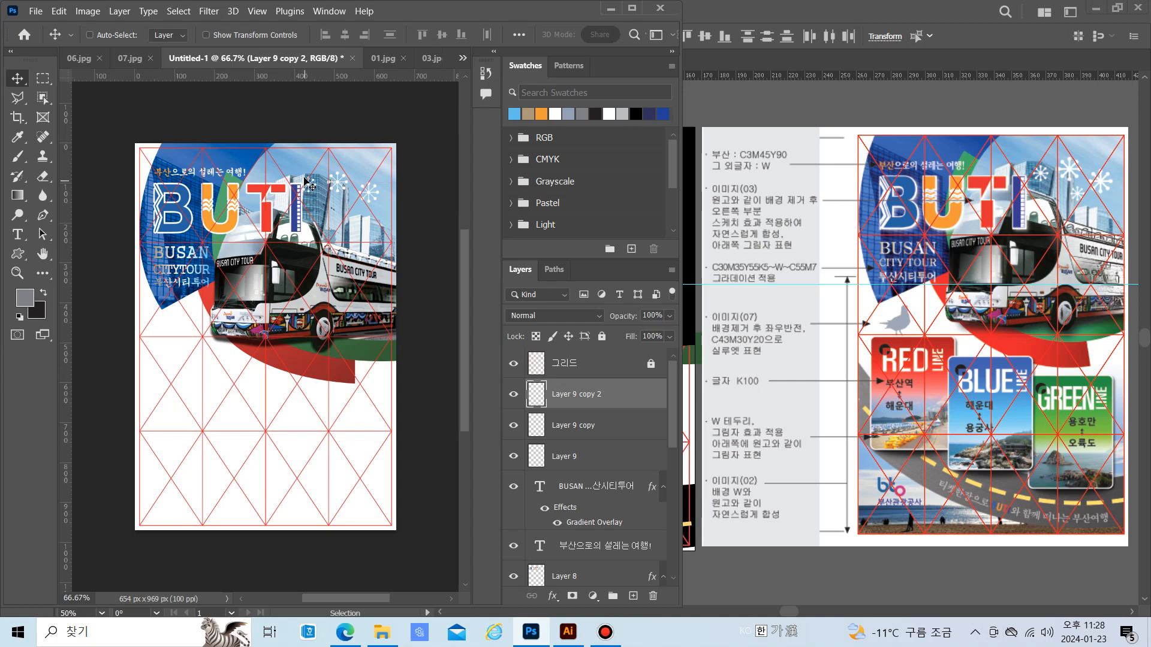
left_click_drag(306, 181, 317, 186)
key("ctrl+j")
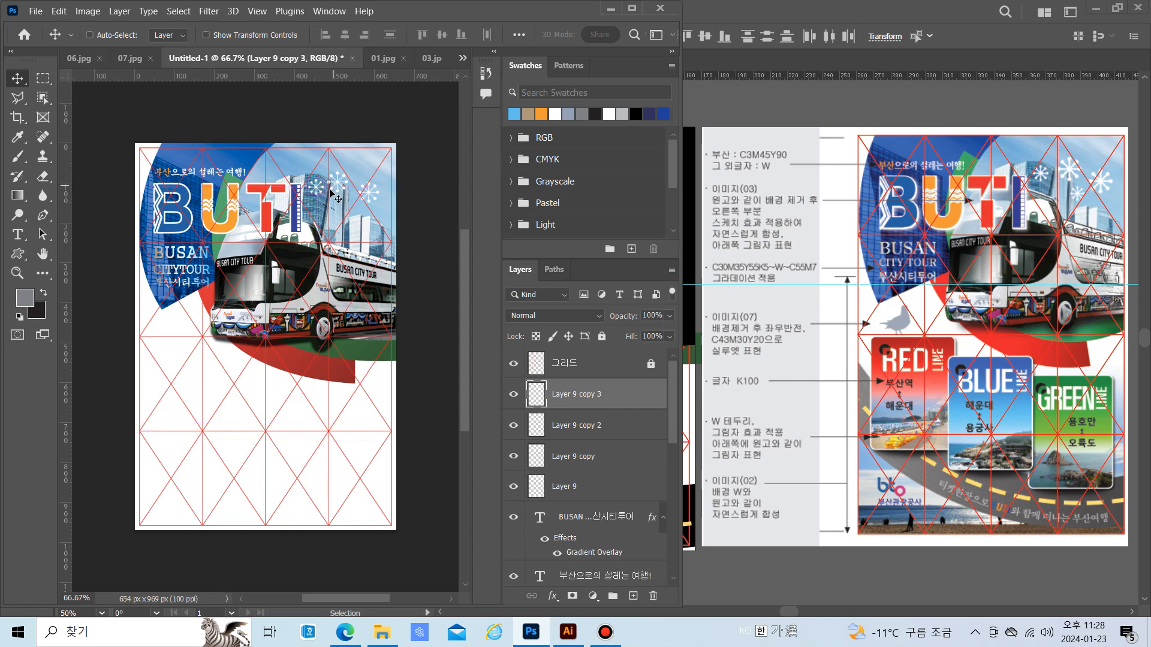
left_click_drag(320, 191, 341, 214)
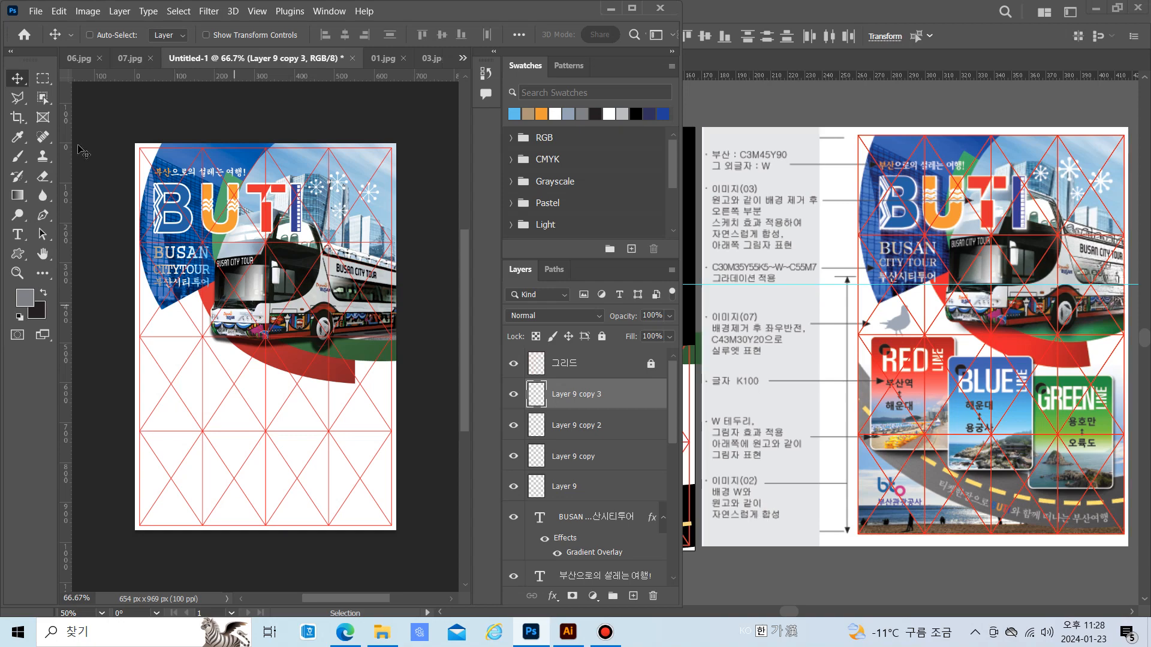
Open beach image 02, copy the whole picture, and paste it into the Untitled-1 poster document
left_click(36, 11)
key("Escape")
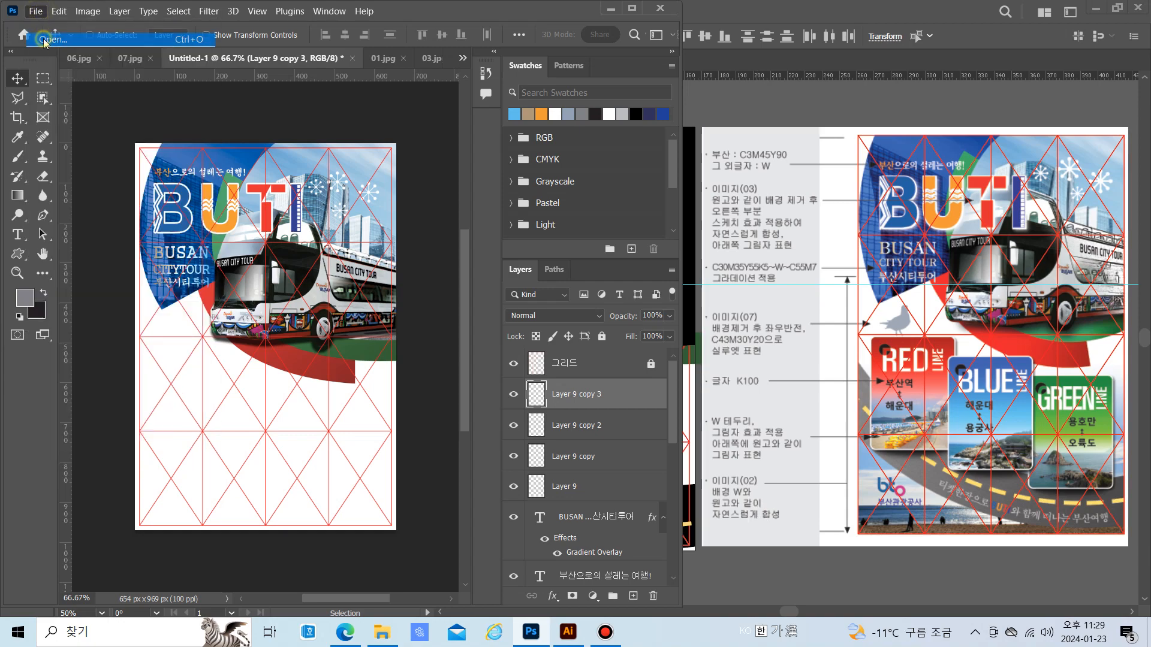
key("ctrl+o")
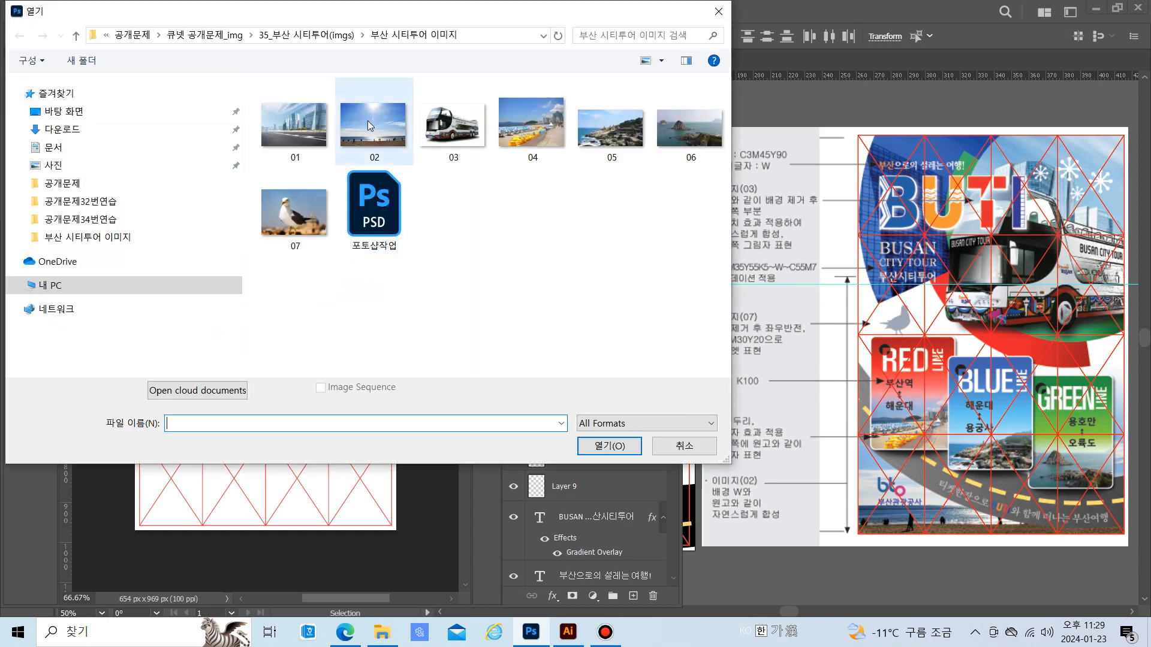
left_click(368, 120)
key("Return")
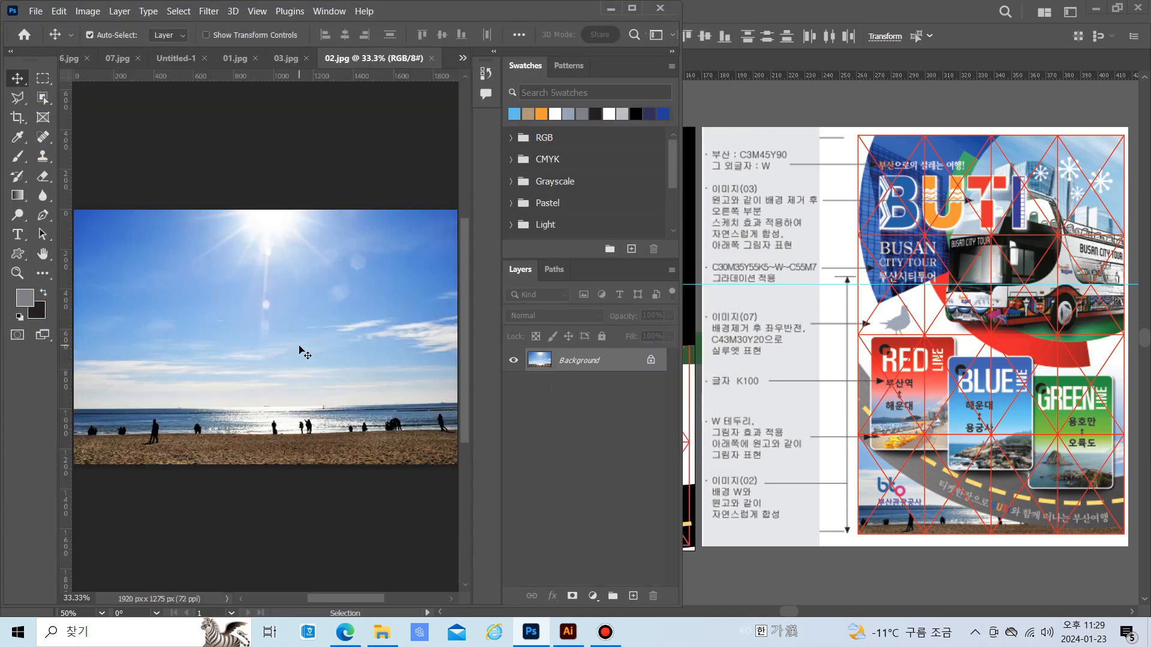
key("ctrl+a")
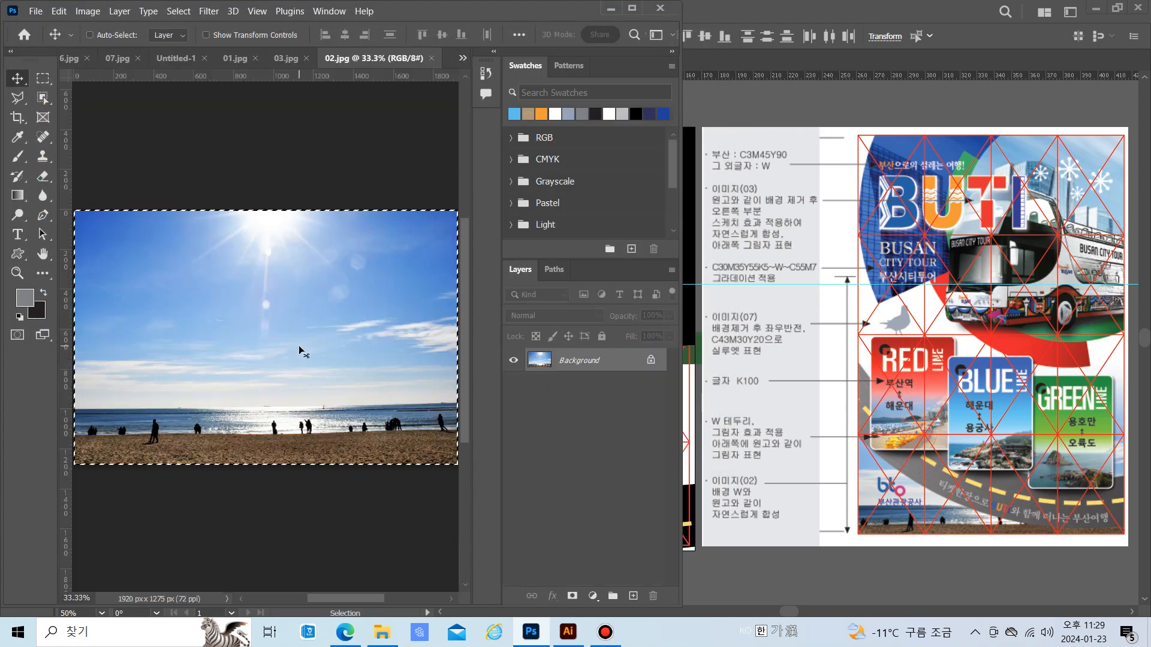
left_click(188, 61)
key("ctrl+v")
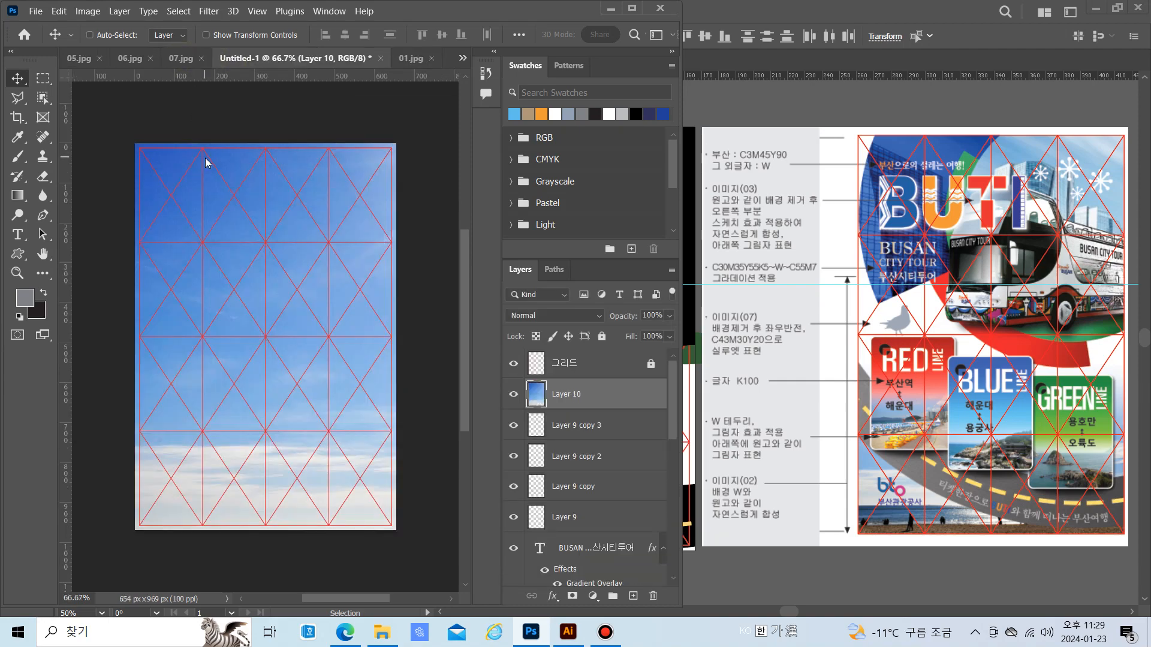
Scale the pasted beach image proportionally to about 34.6% and fit it across the bottom of the poster
key("ctrl+t")
left_click_drag(139, 144, 379, 322)
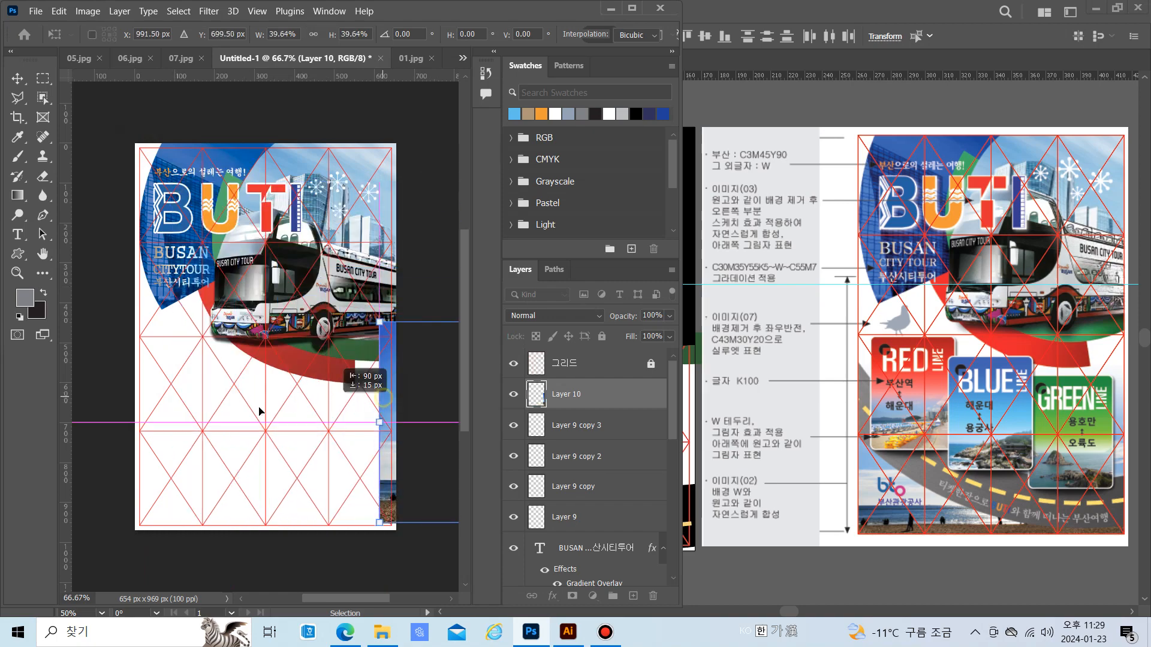
left_click_drag(259, 412, 202, 406)
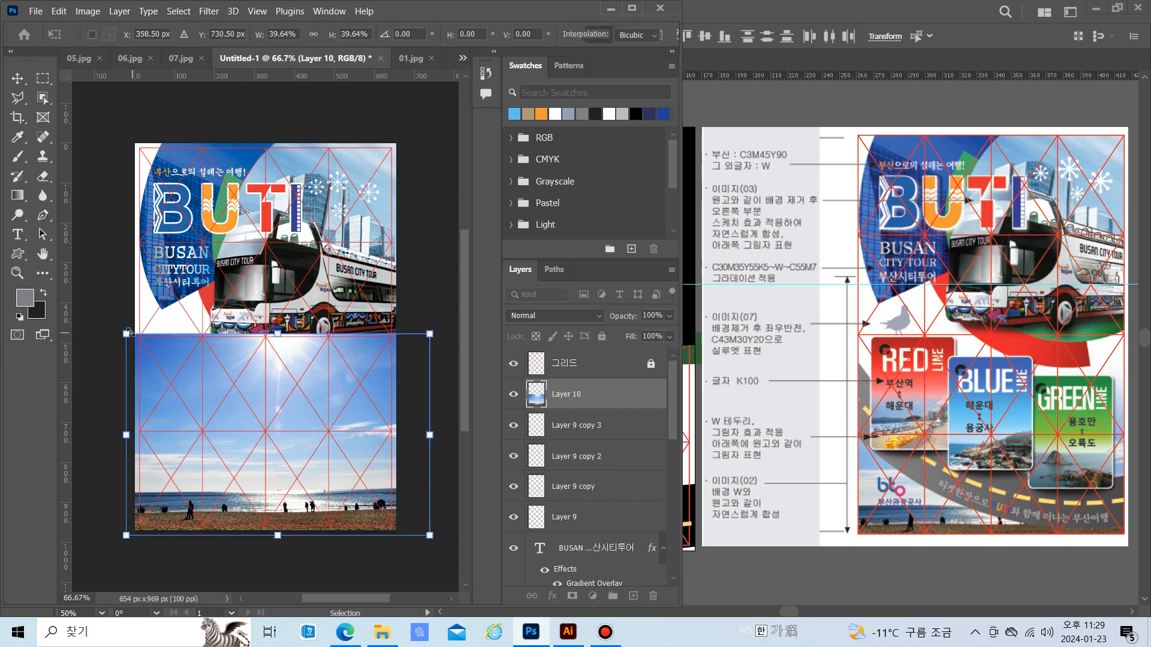
left_click_drag(127, 332, 139, 343)
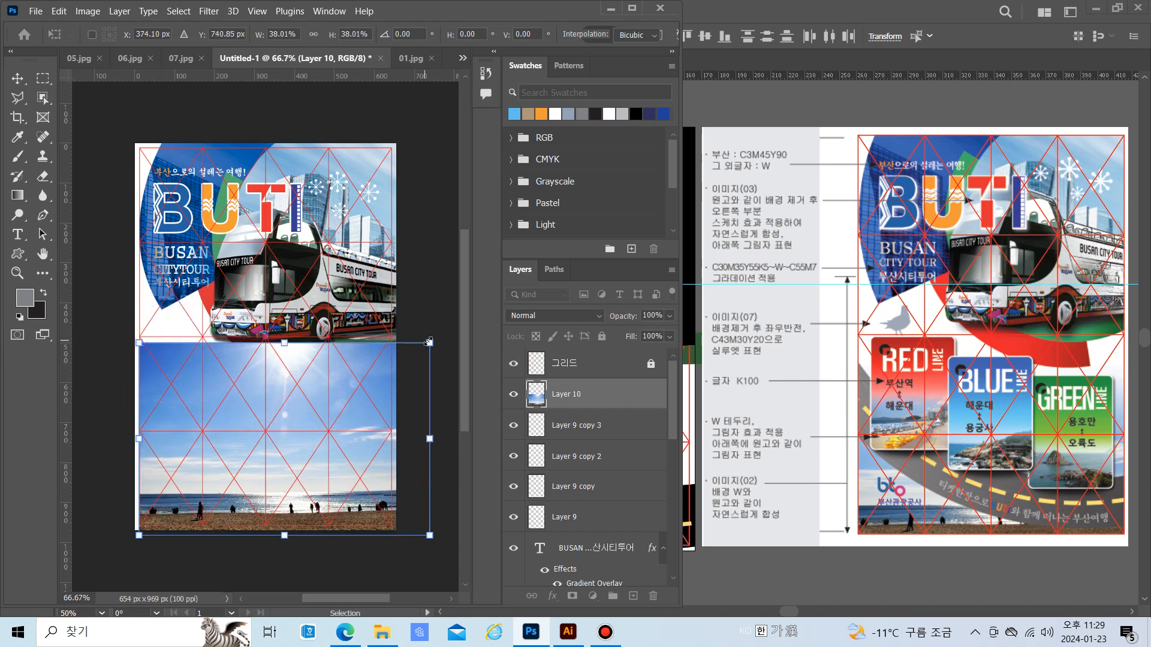
left_click_drag(428, 342, 403, 359)
left_click_drag(326, 394, 322, 392)
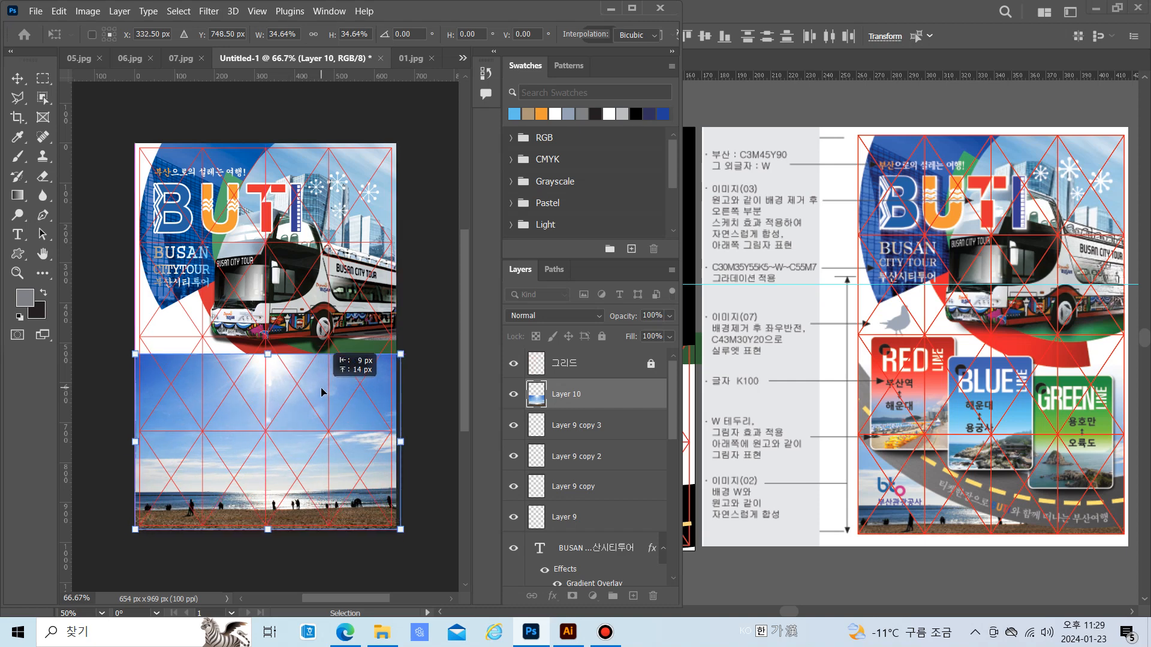
left_click_drag(324, 394, 325, 394)
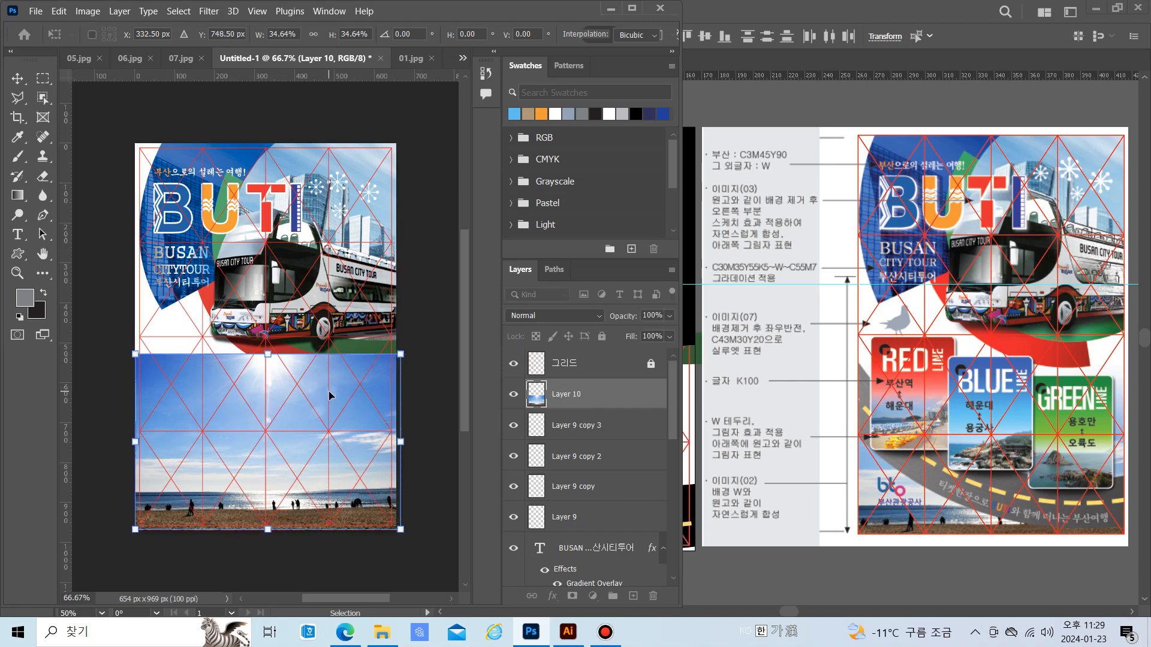
key("Return")
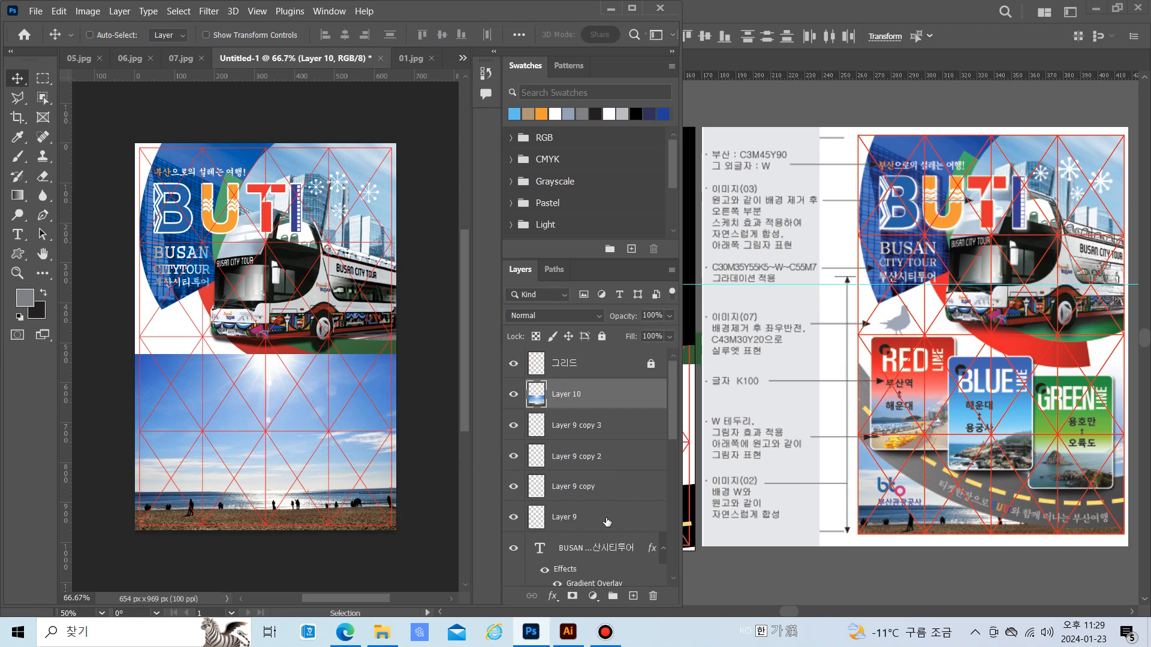
Add a layer mask to the beach layer and fade out its upper sky with a vertical black-to-white linear gradient
left_click(574, 594)
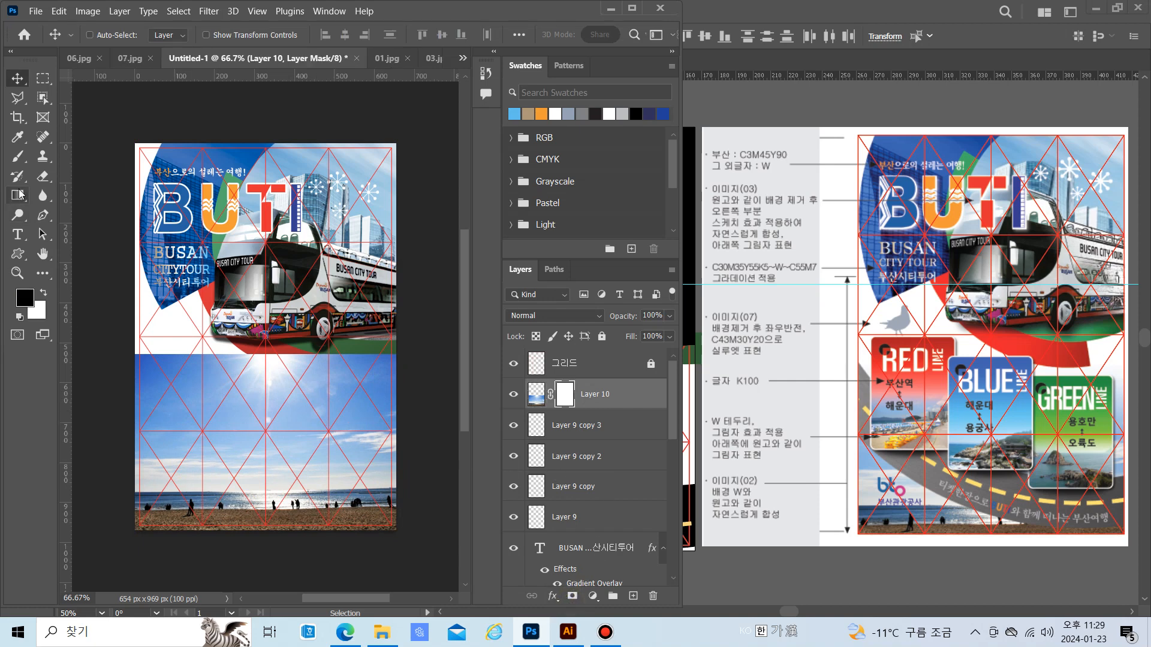
left_click(19, 195)
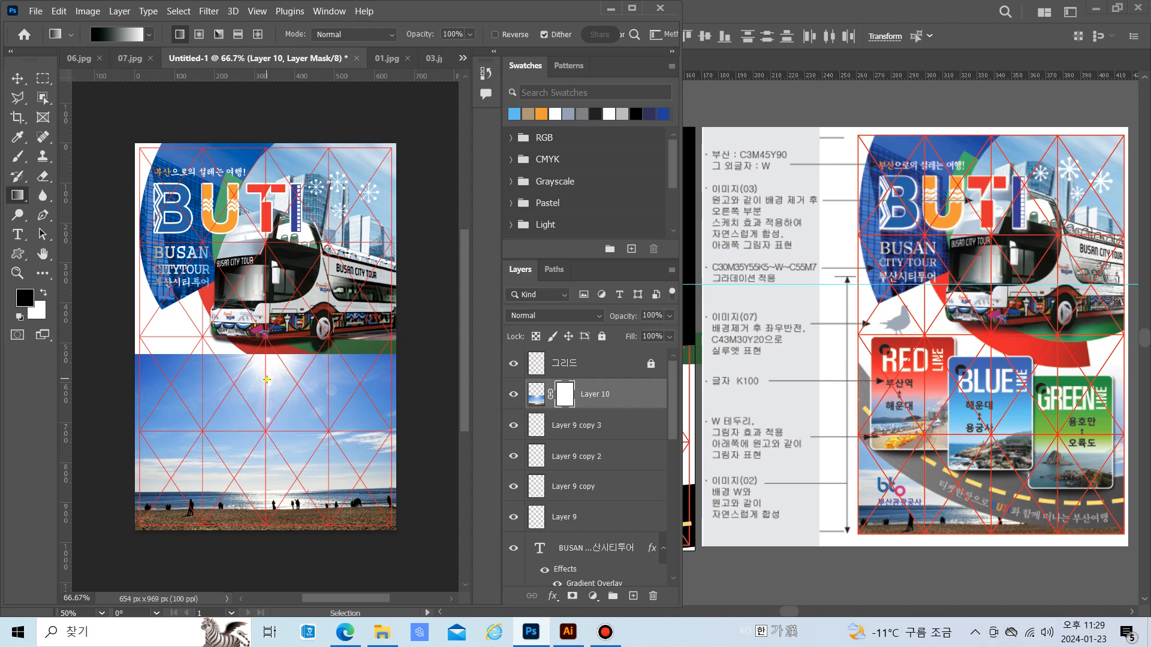
left_click_drag(266, 447, 264, 448)
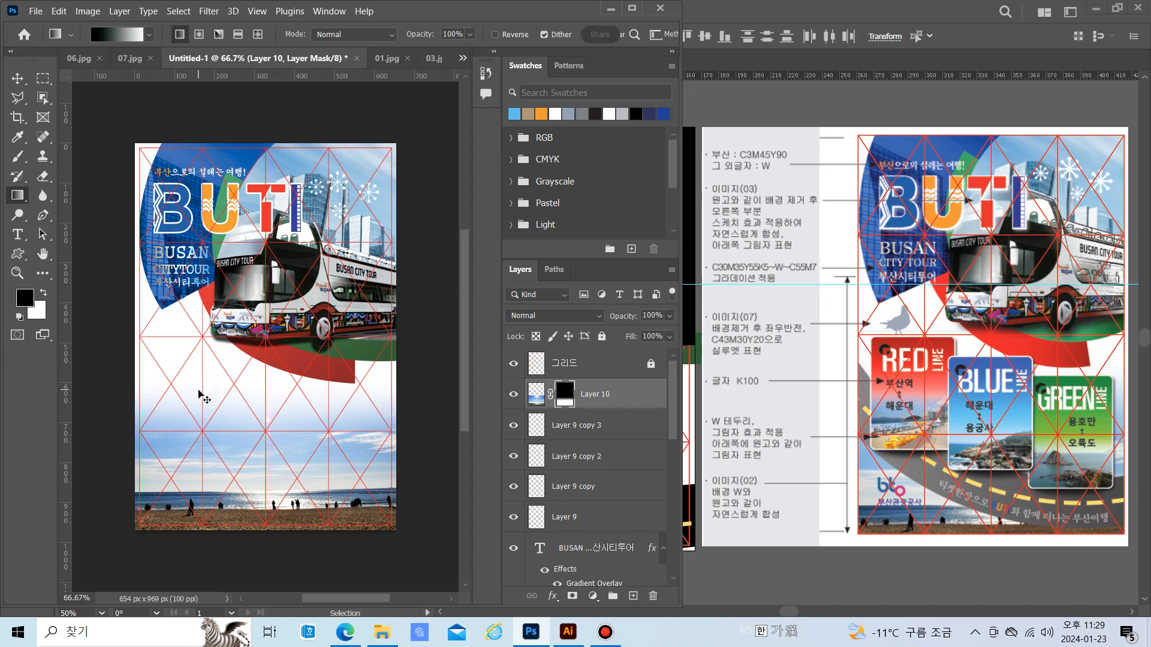
key("ctrl+z")
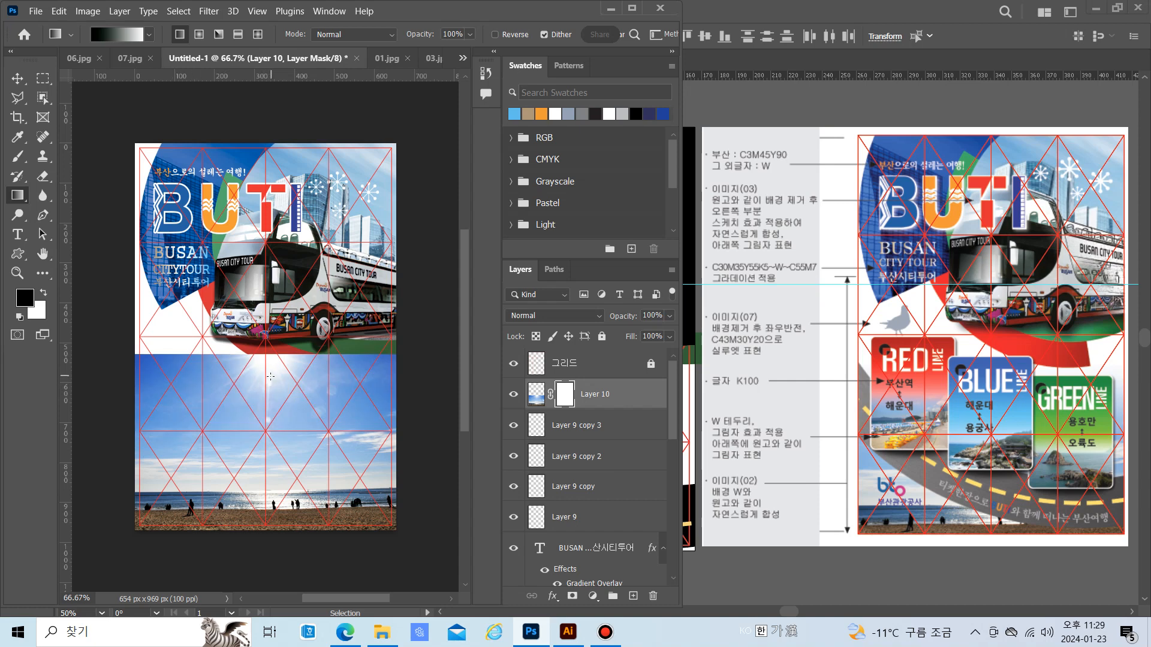
left_click_drag(264, 405, 260, 419)
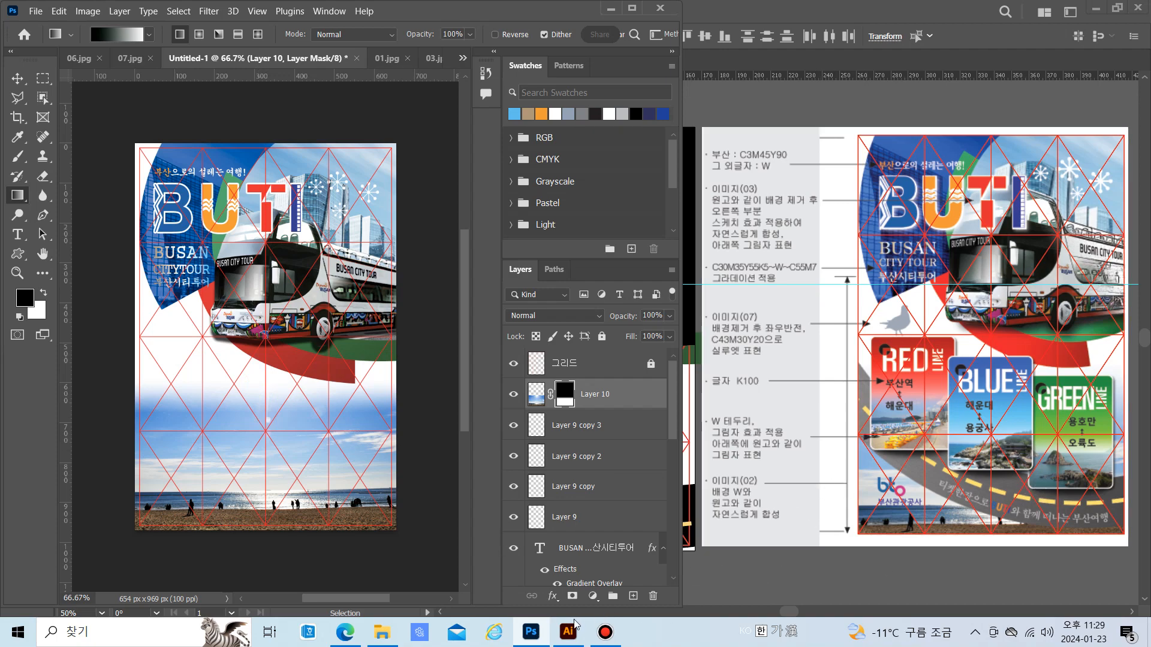
Copy the black road shape from Illustrator, paste it as pixels into the Photoshop poster, and place it low across the beach image
left_click(565, 639)
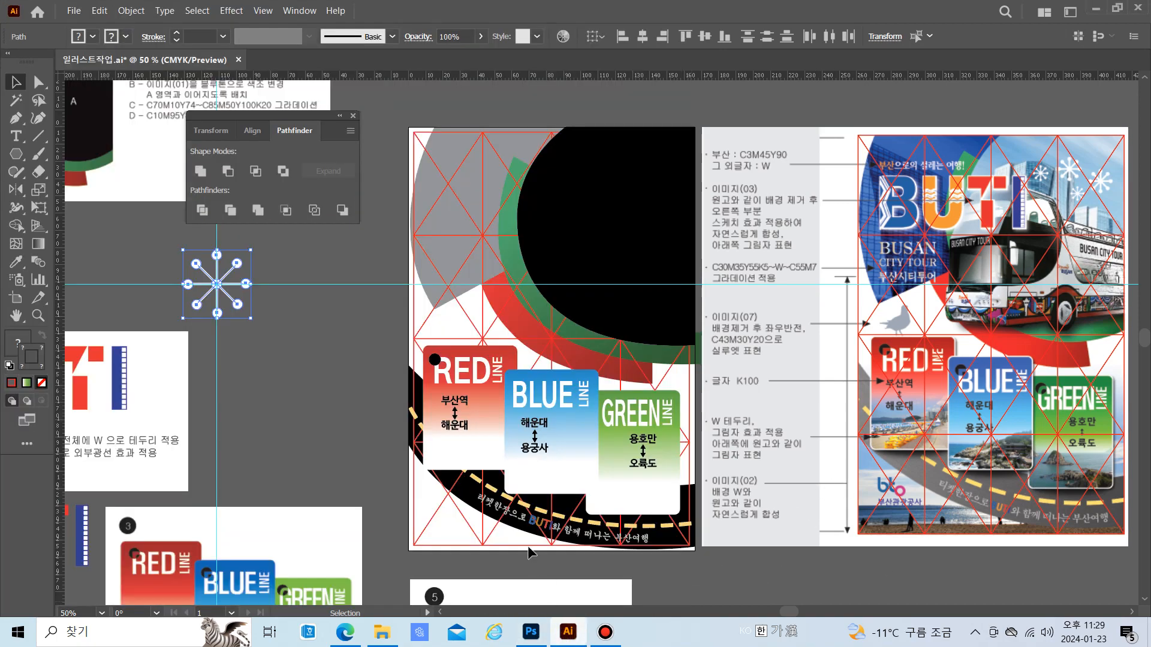
left_click(467, 497)
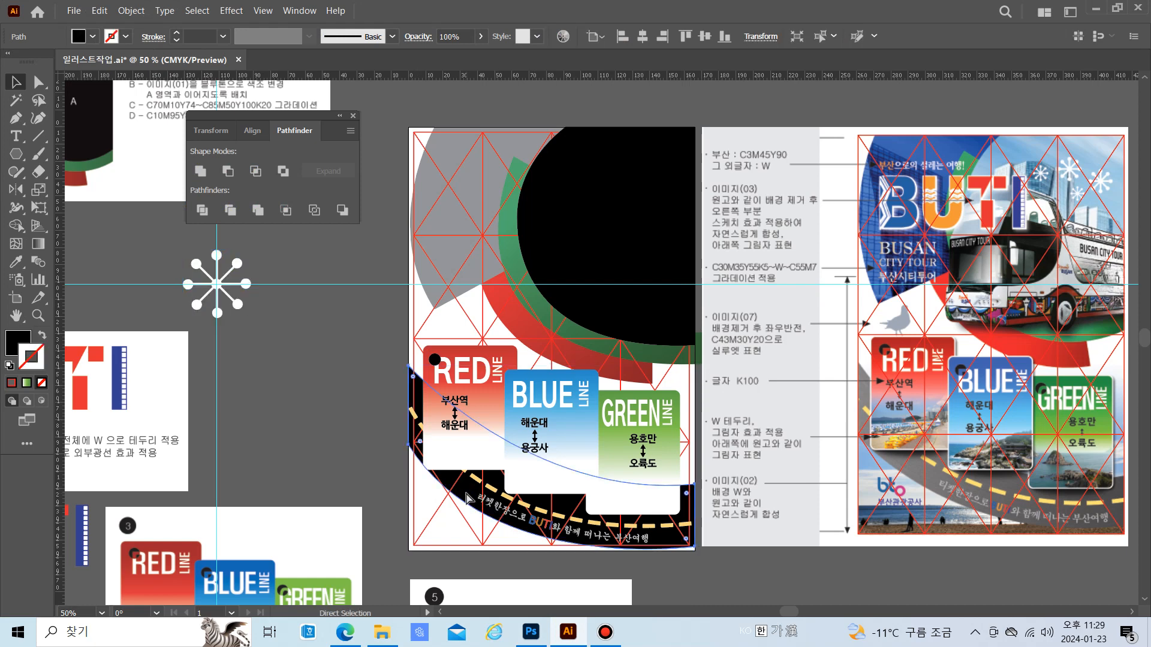
left_click(527, 632)
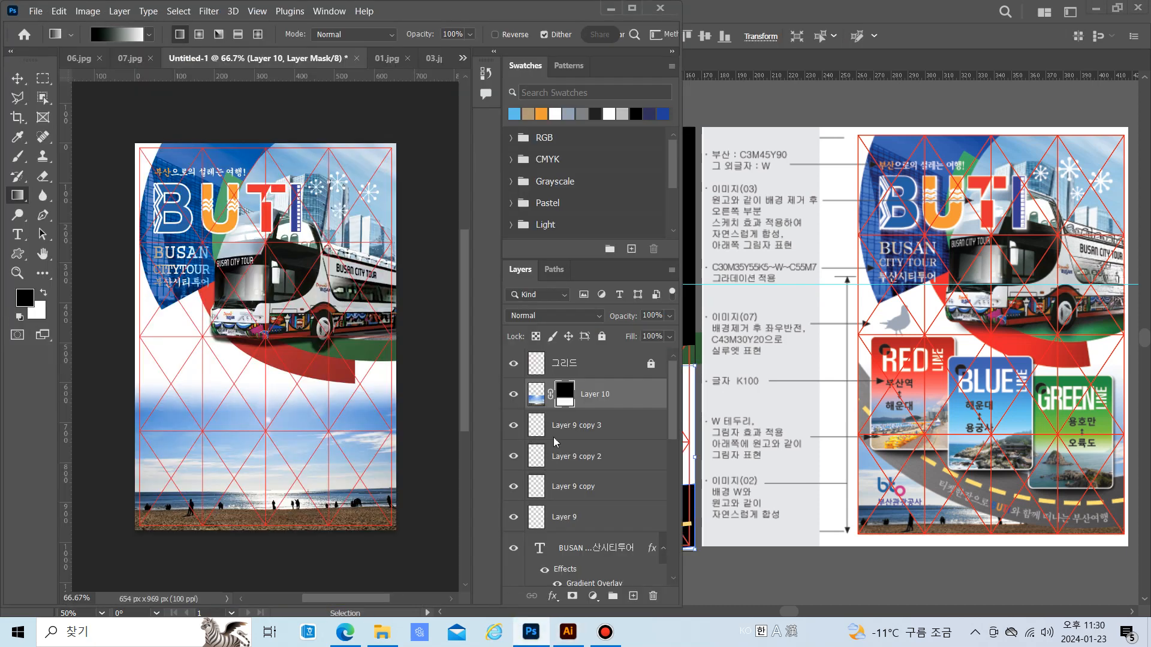
left_click_drag(566, 405, 567, 408)
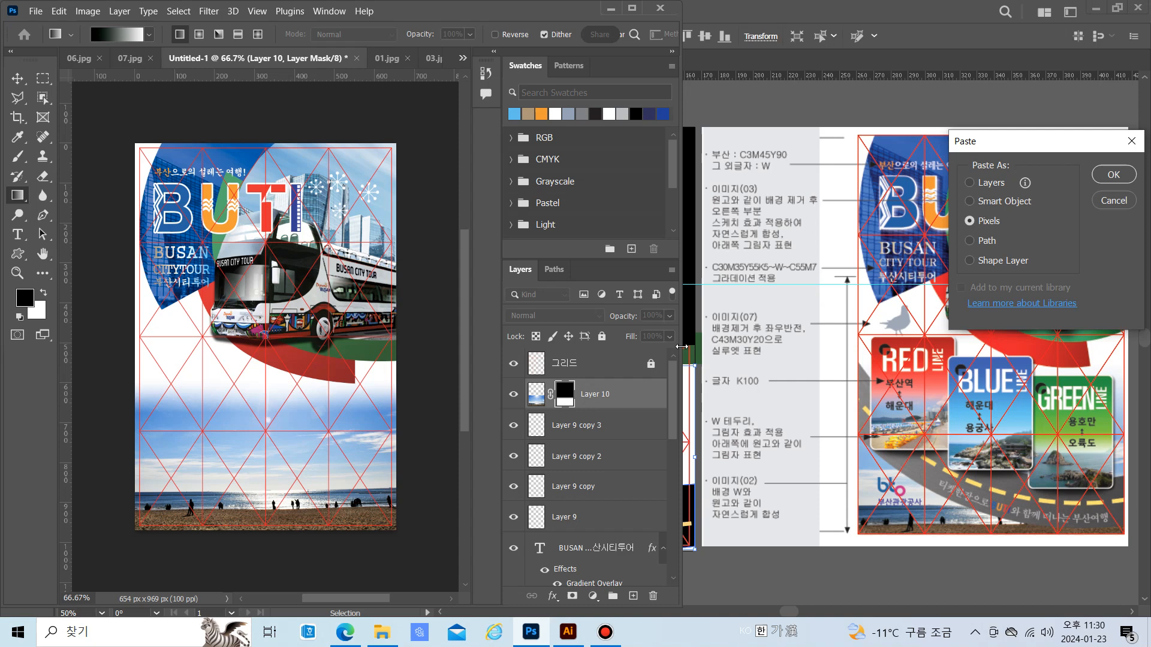
left_click(1113, 175)
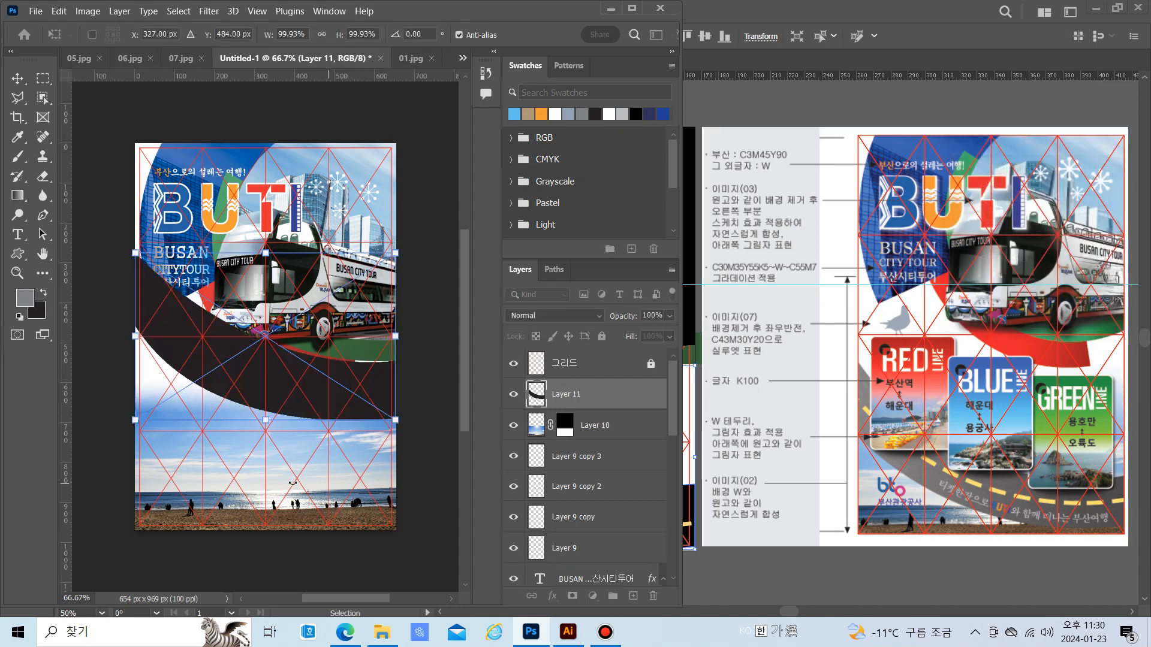
left_click_drag(254, 388, 254, 484)
key("Return")
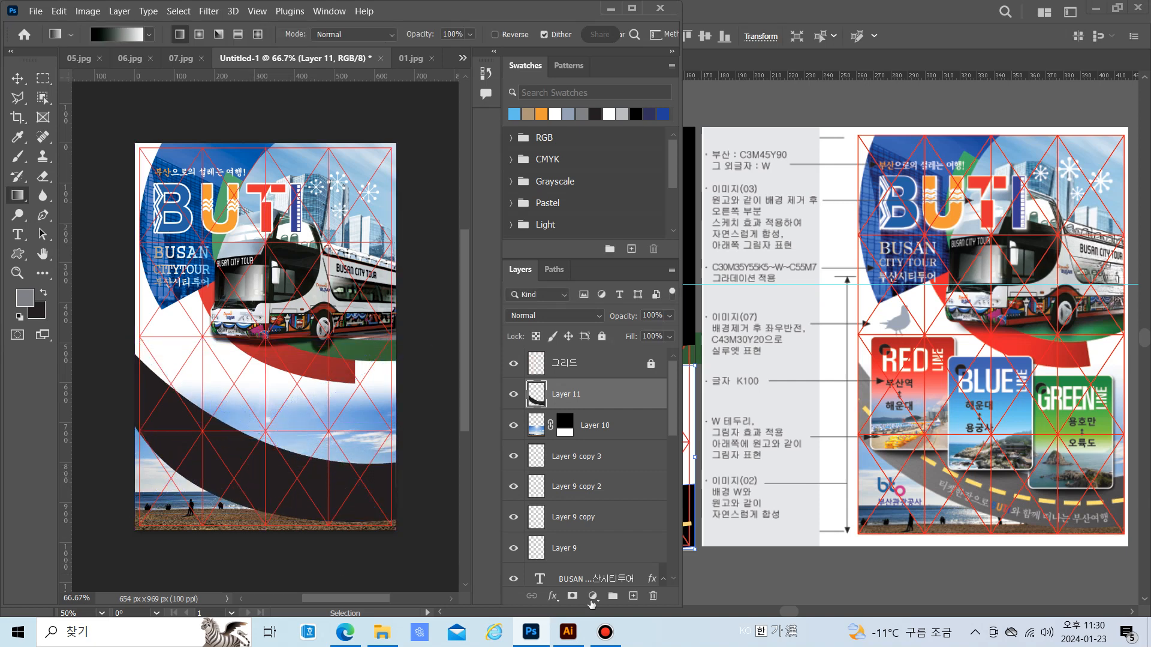
Examine the road texture instructions in reference panel 5 in Illustrator, and return to the Photoshop poster
left_click(727, 588)
left_click(280, 433)
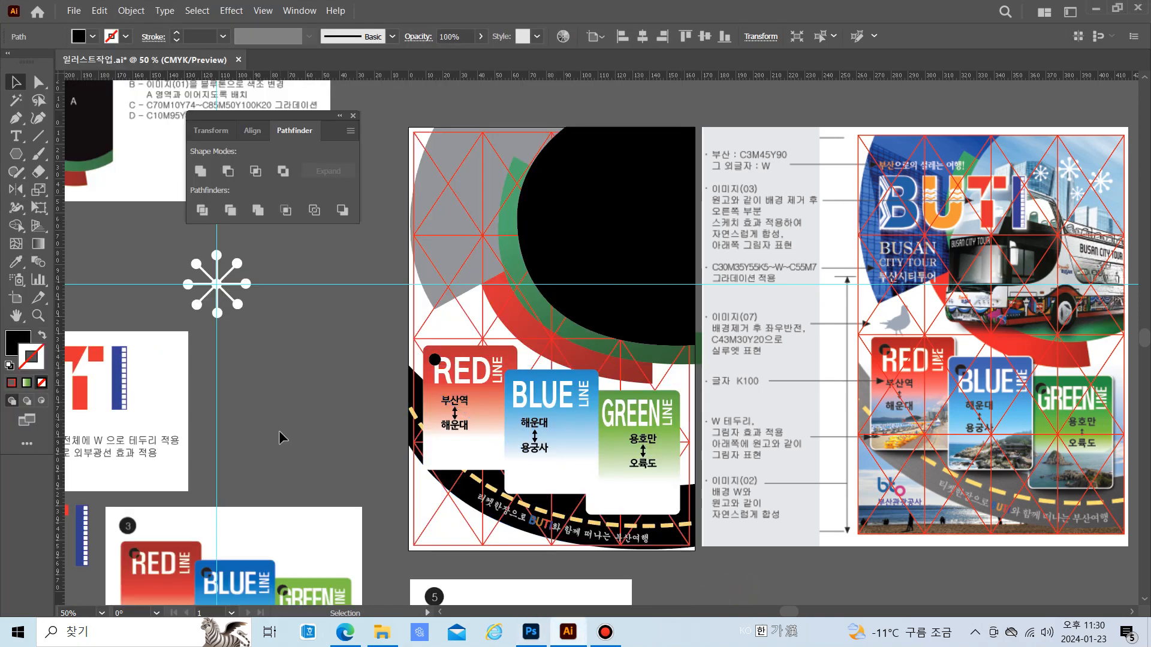
scroll(281, 439, "down", 1)
scroll(281, 432, "down", 8)
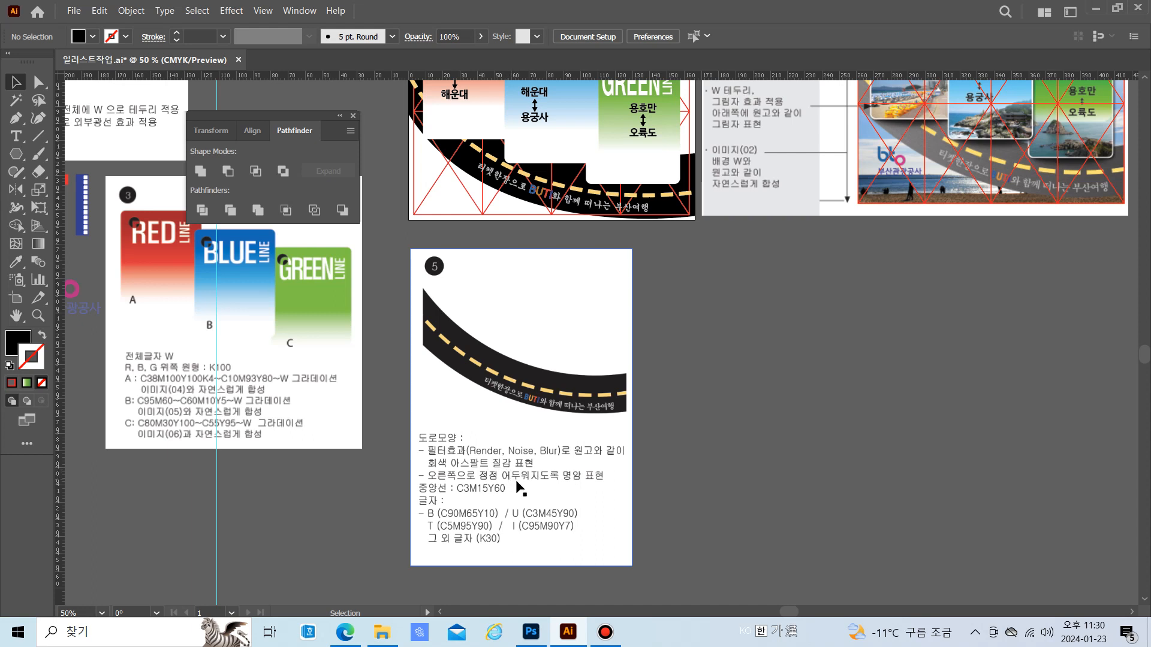
scroll(511, 485, "up", 5)
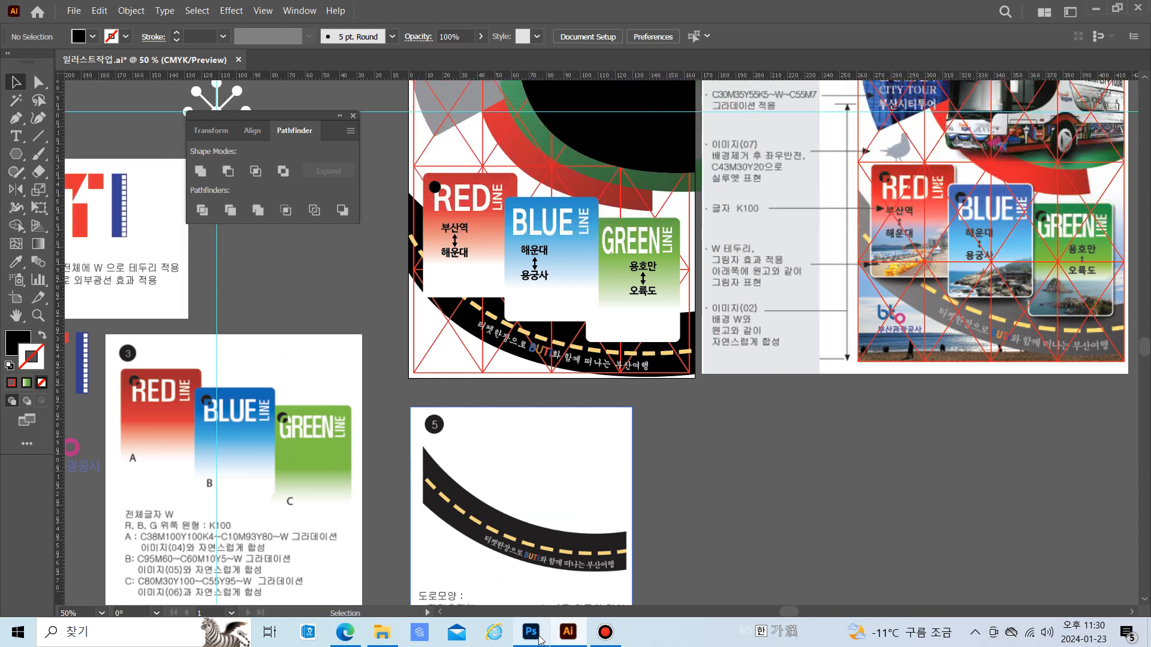
left_click(532, 632)
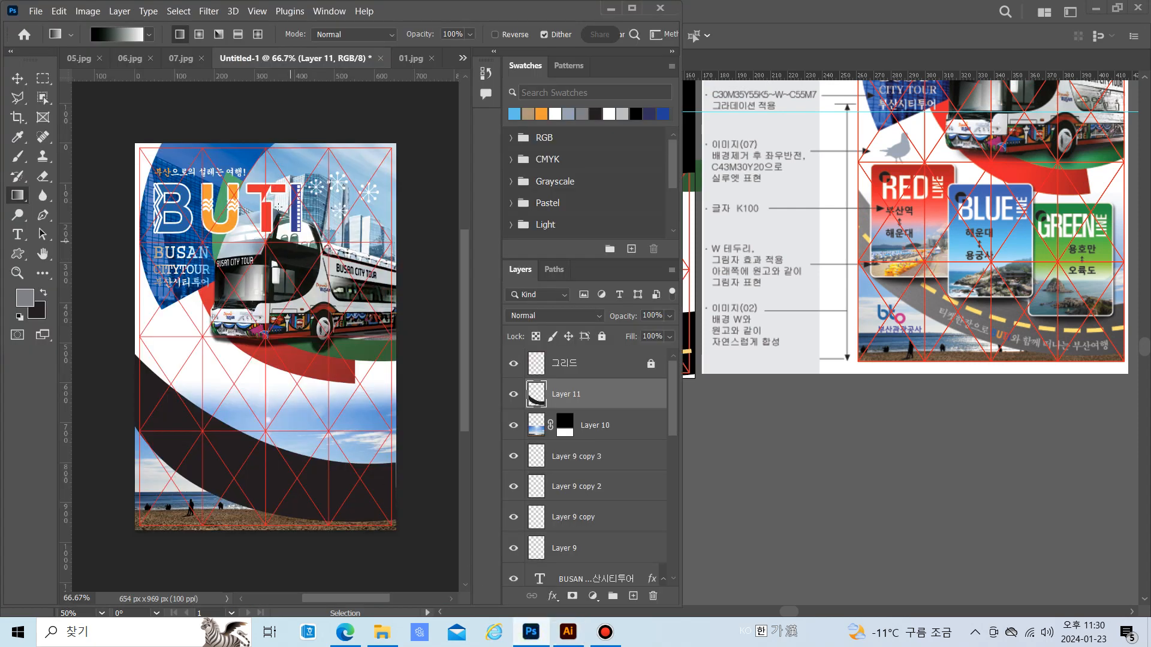
Try the Clouds render filter on the unselected road layer, and undo it
left_click(208, 12)
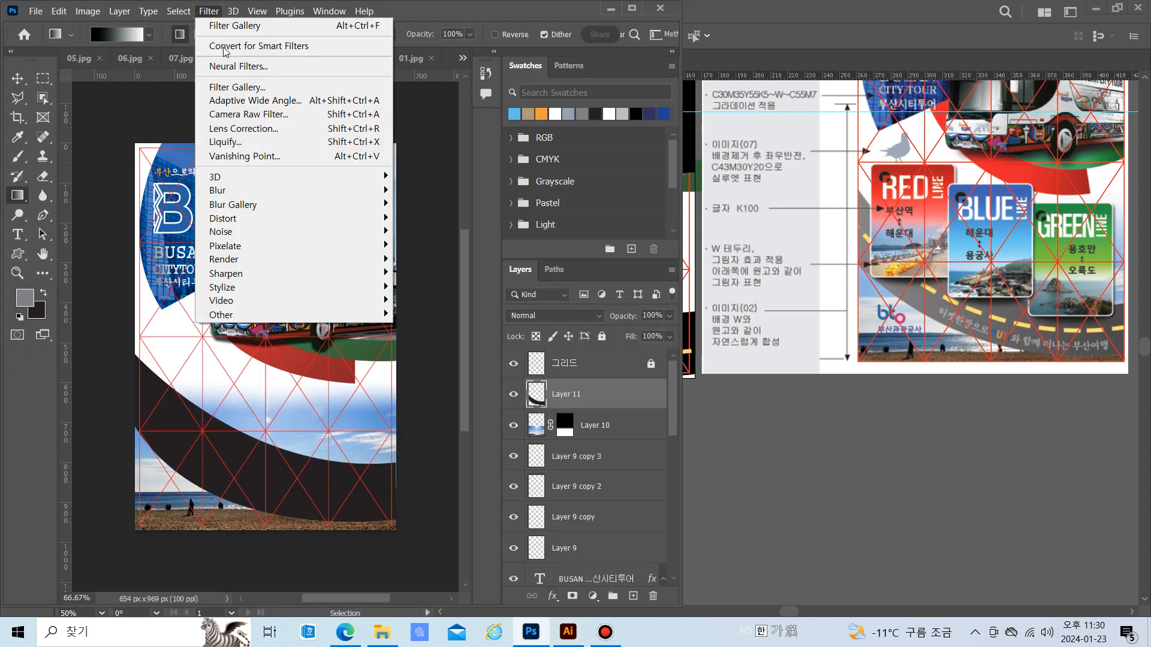
mouse_move(264, 260)
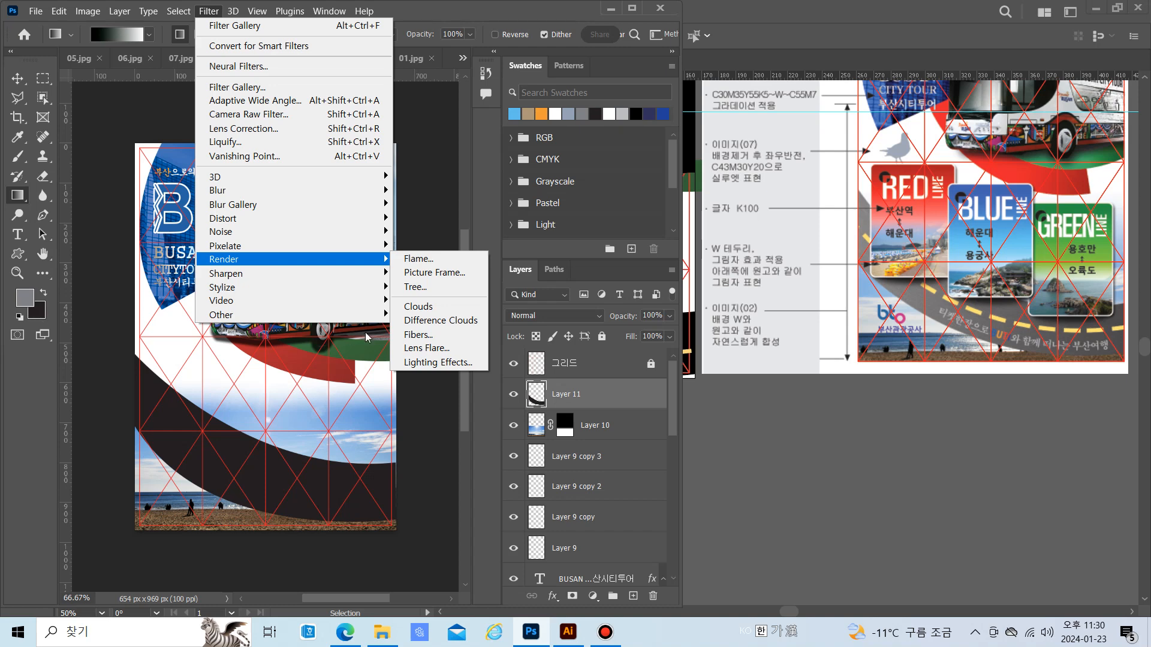
left_click(429, 308)
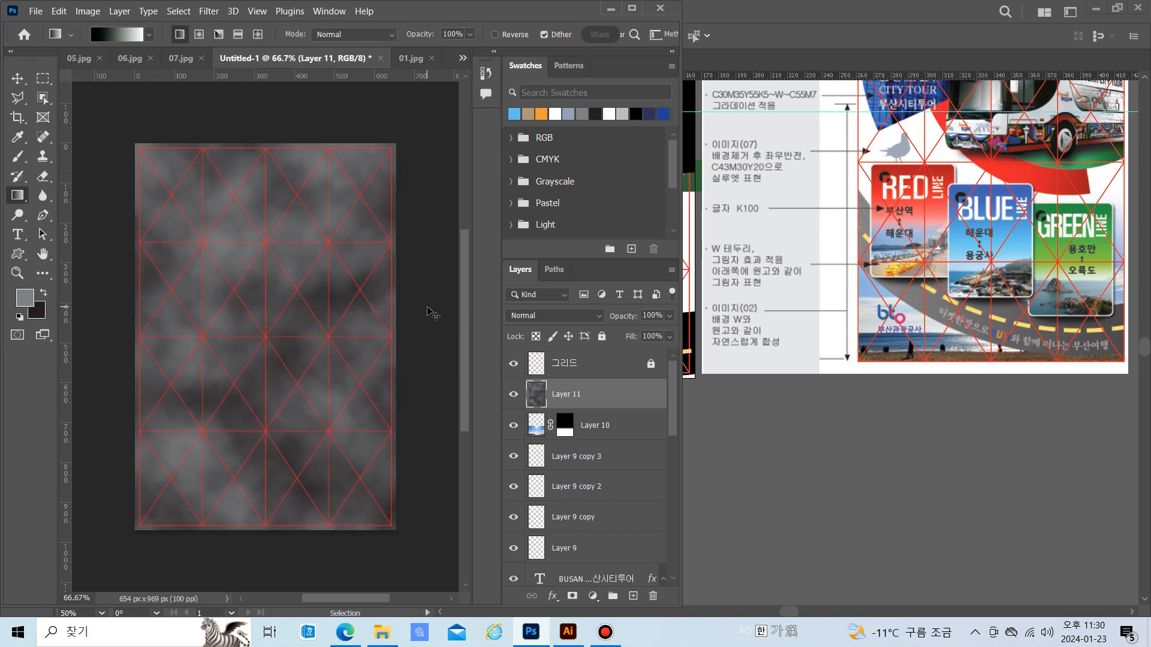
key("ctrl+z")
Load the road layer's pixels as a selection and try the Clouds render filter inside it
left_click(537, 396, "ctrl")
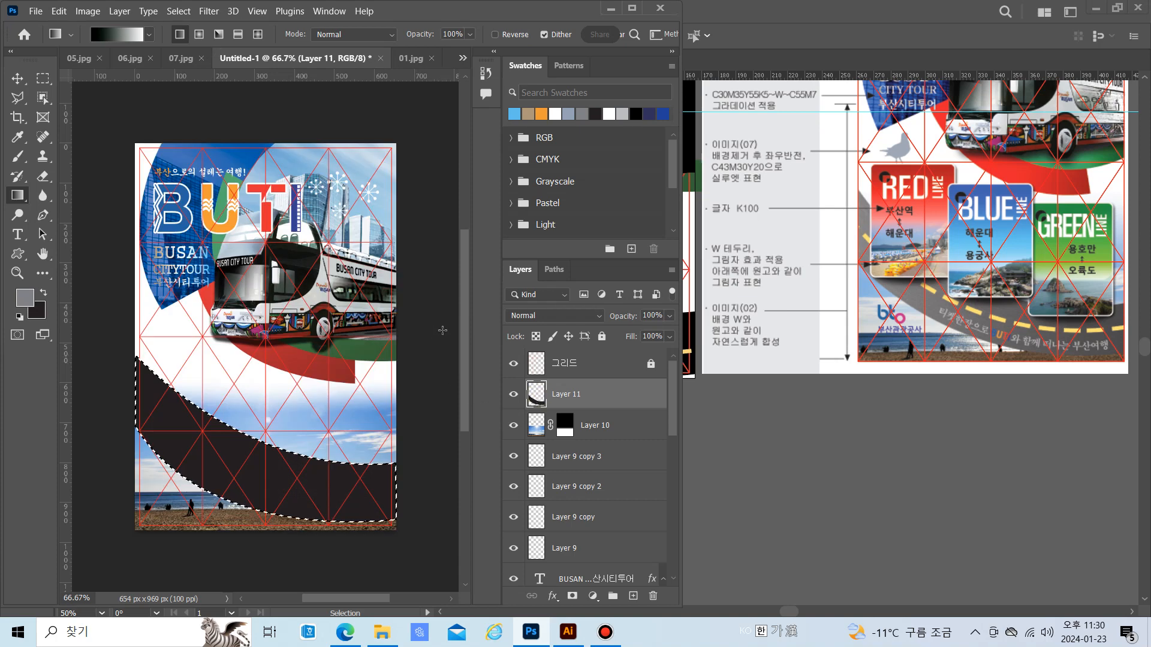
left_click(210, 12)
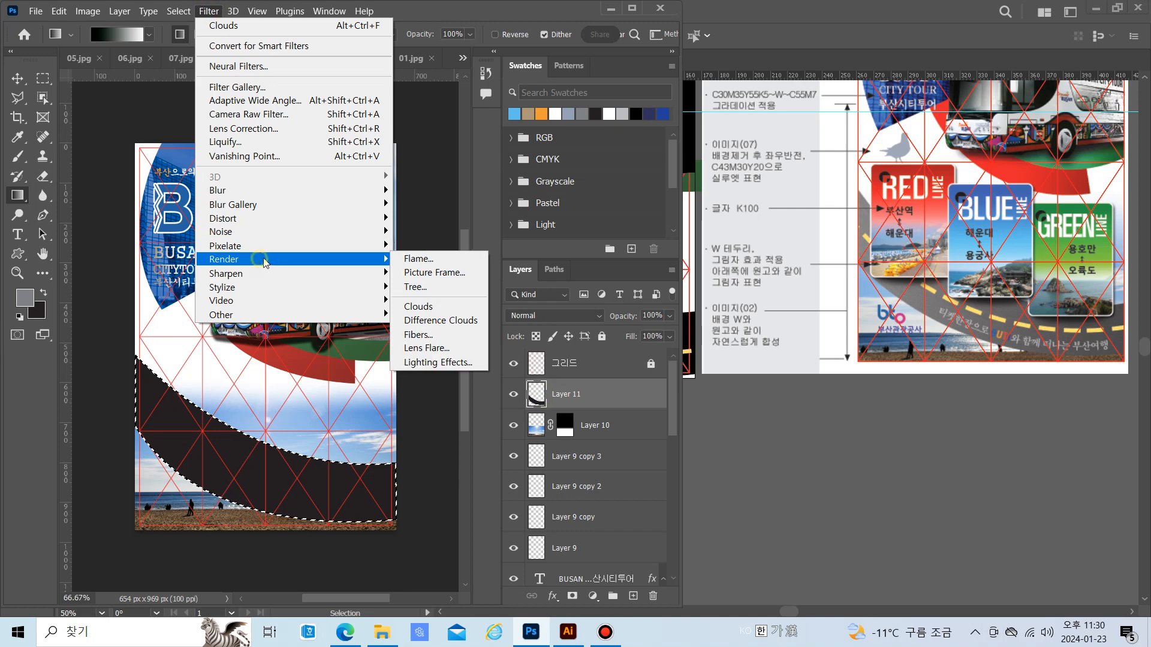
left_click(413, 307)
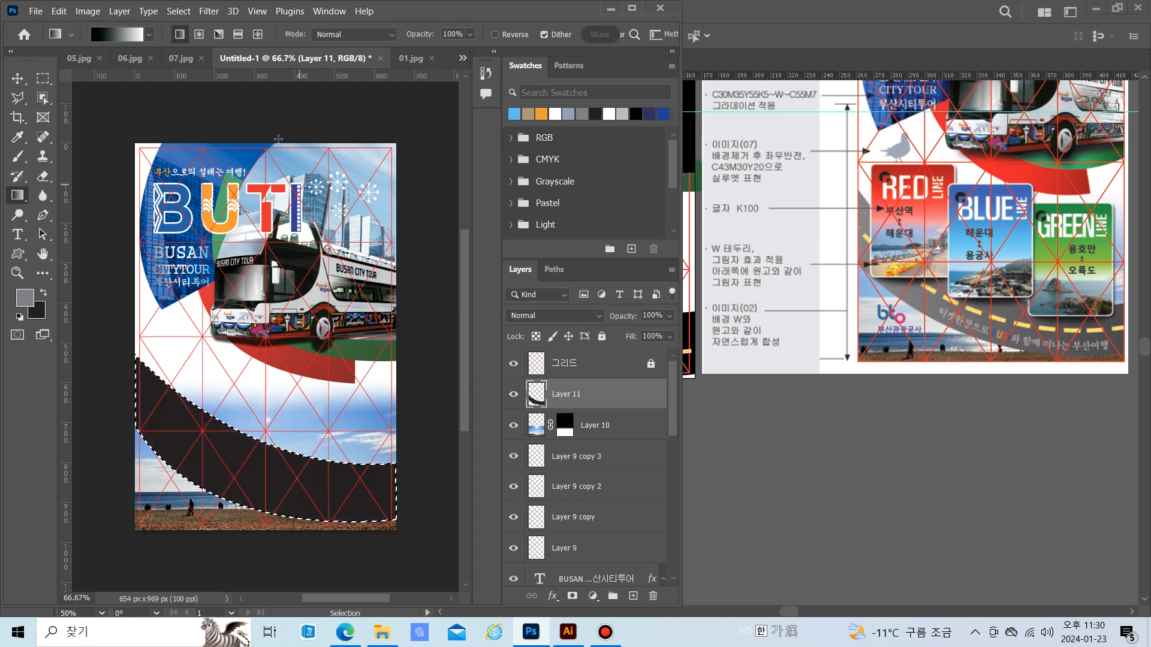
Apply the Difference Clouds render filter inside the road selection
left_click(207, 11)
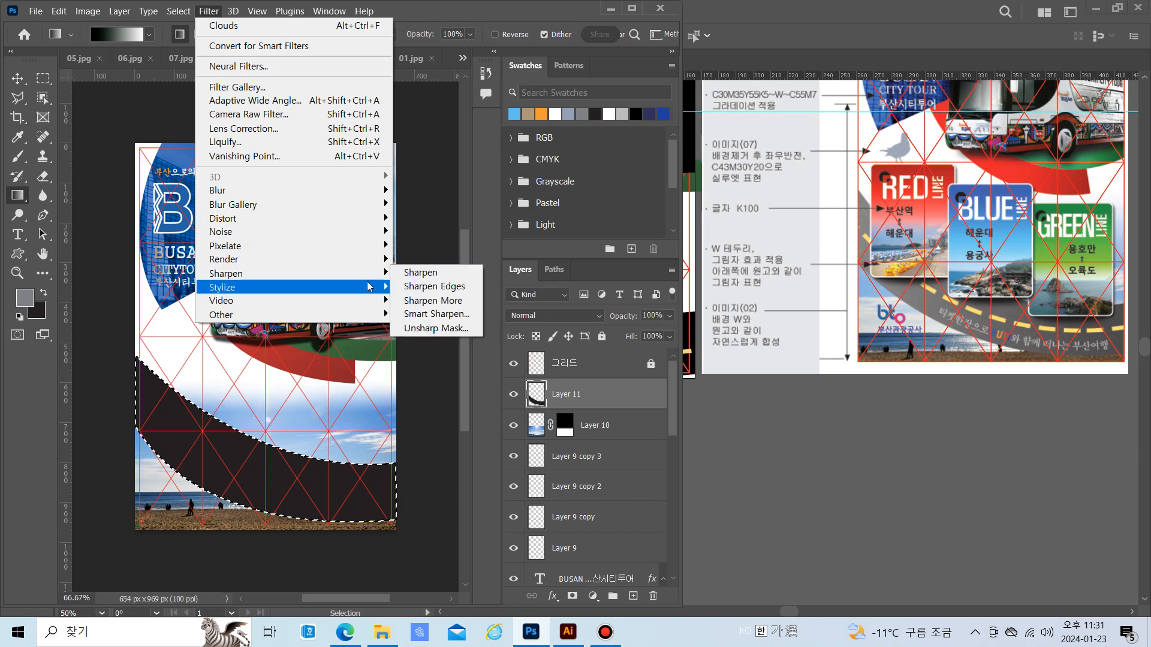
mouse_move(372, 260)
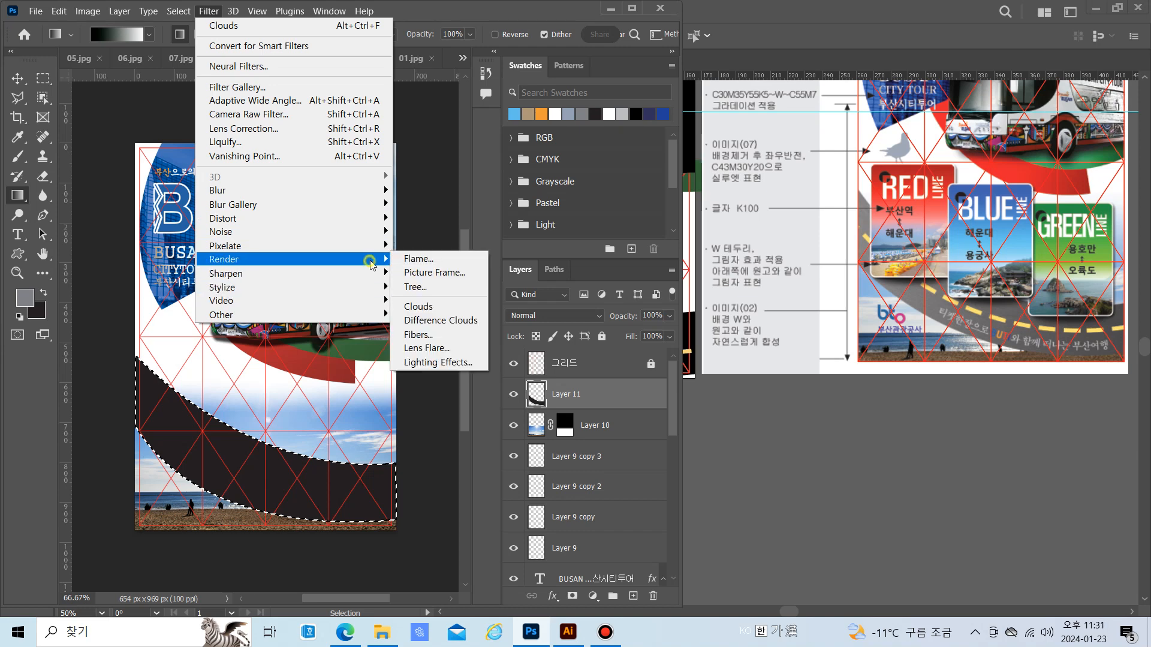
left_click(423, 322)
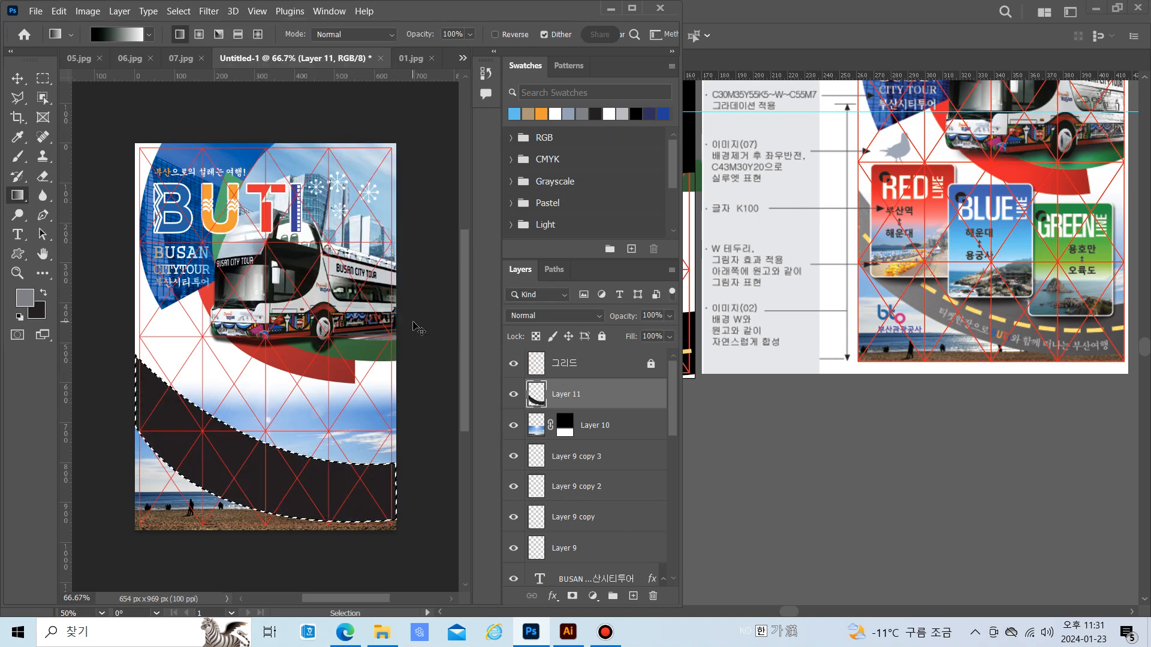
Undo the Difference Clouds filter and apply the Clouds render filter inside a fresh selection of the road layer's pixels
key("ctrl+z")
key("ctrl+d")
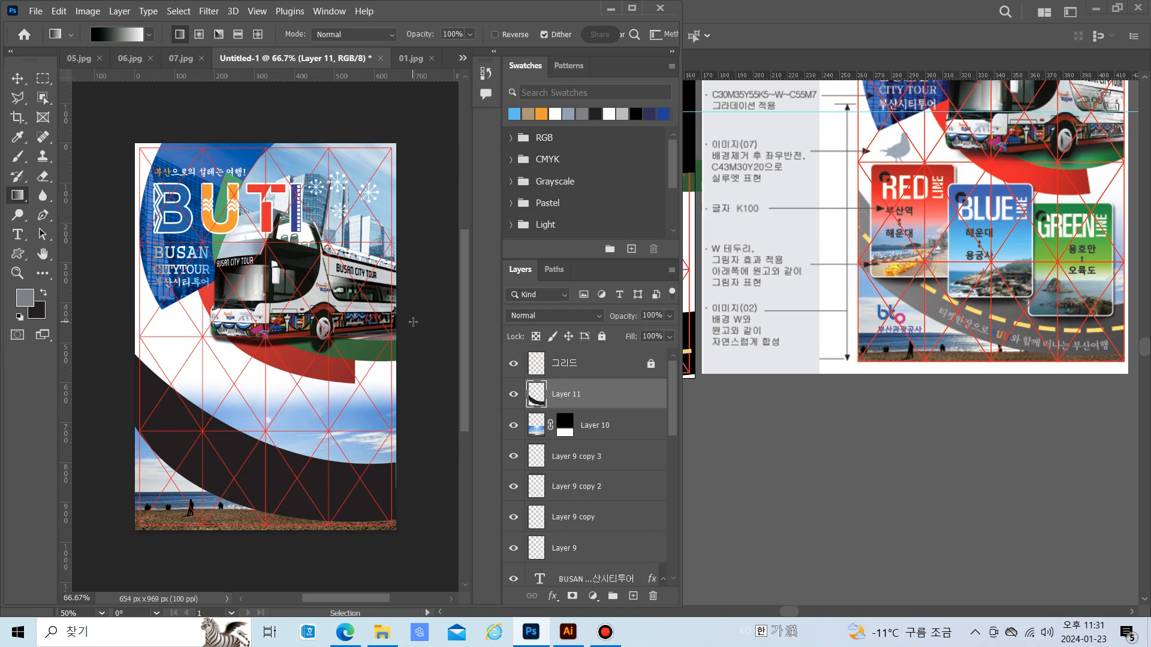
left_click(533, 399, "ctrl")
left_click(207, 12)
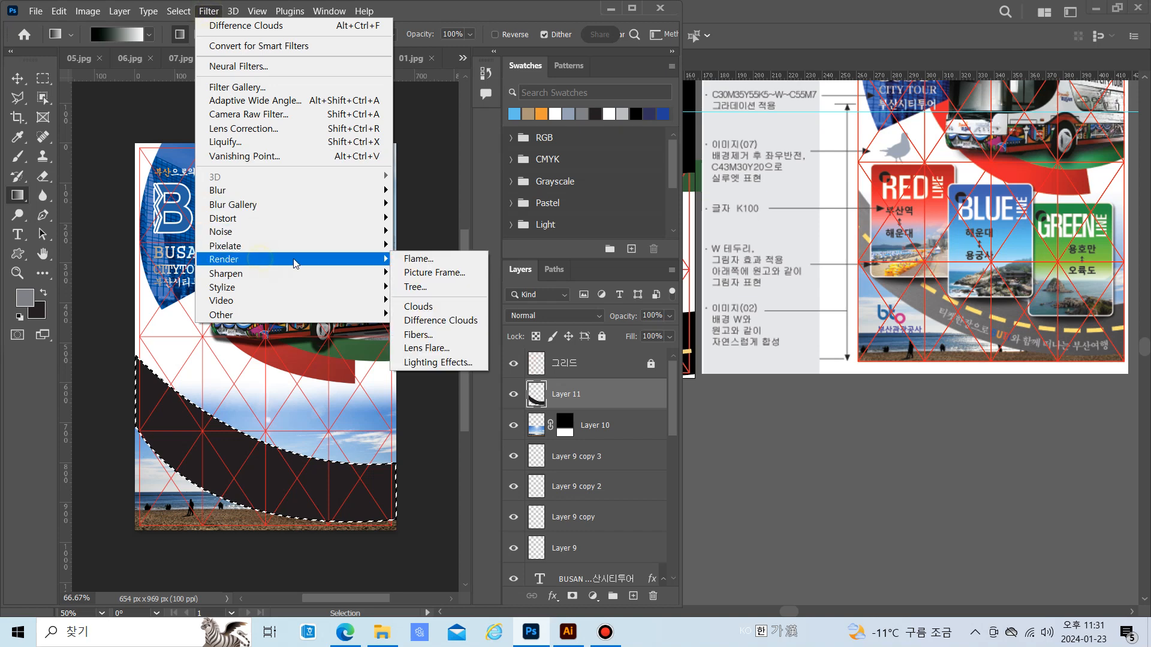
left_click(410, 307)
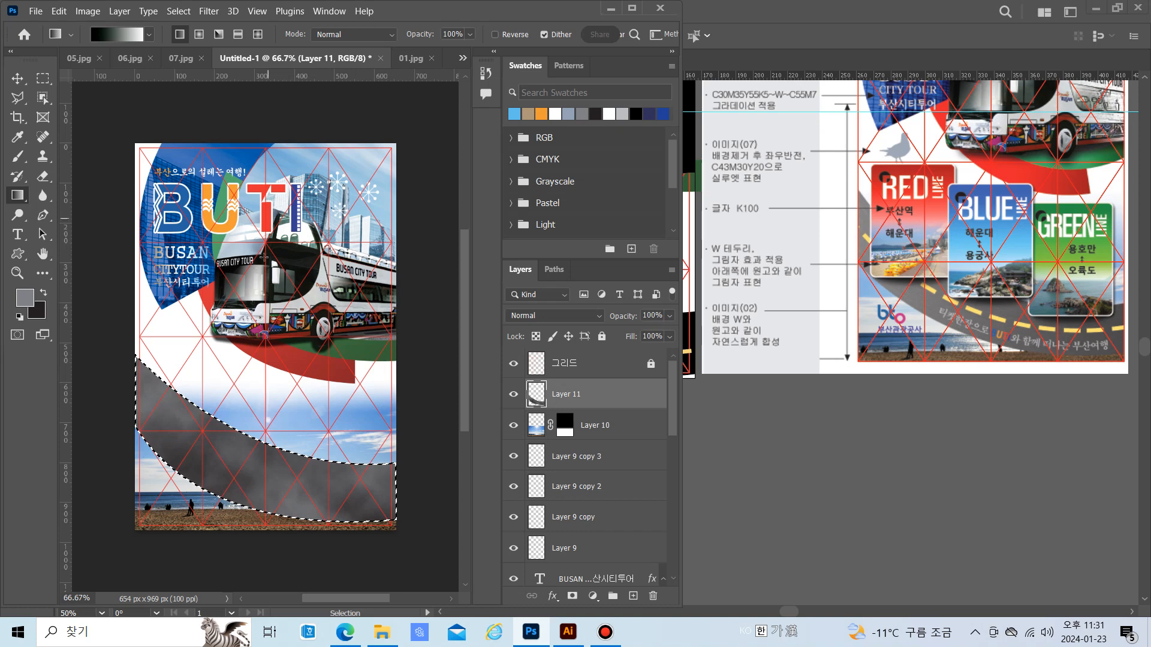
Add uniform noise of 14.89% to the selected road texture
left_click(209, 11)
mouse_move(260, 232)
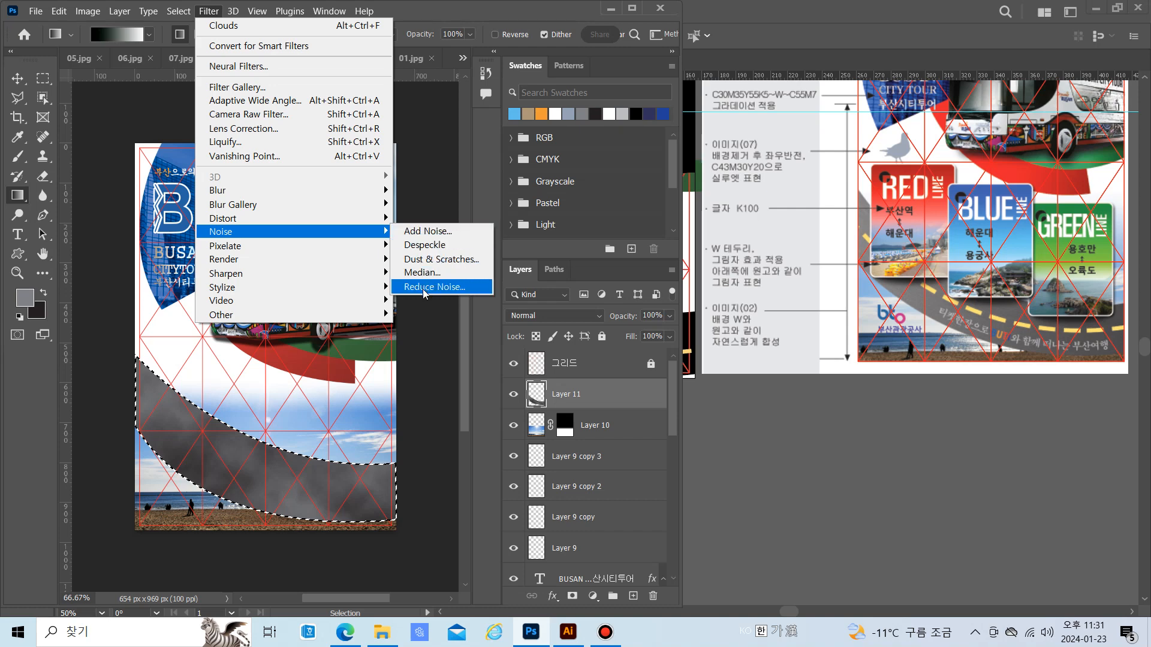
left_click(443, 230)
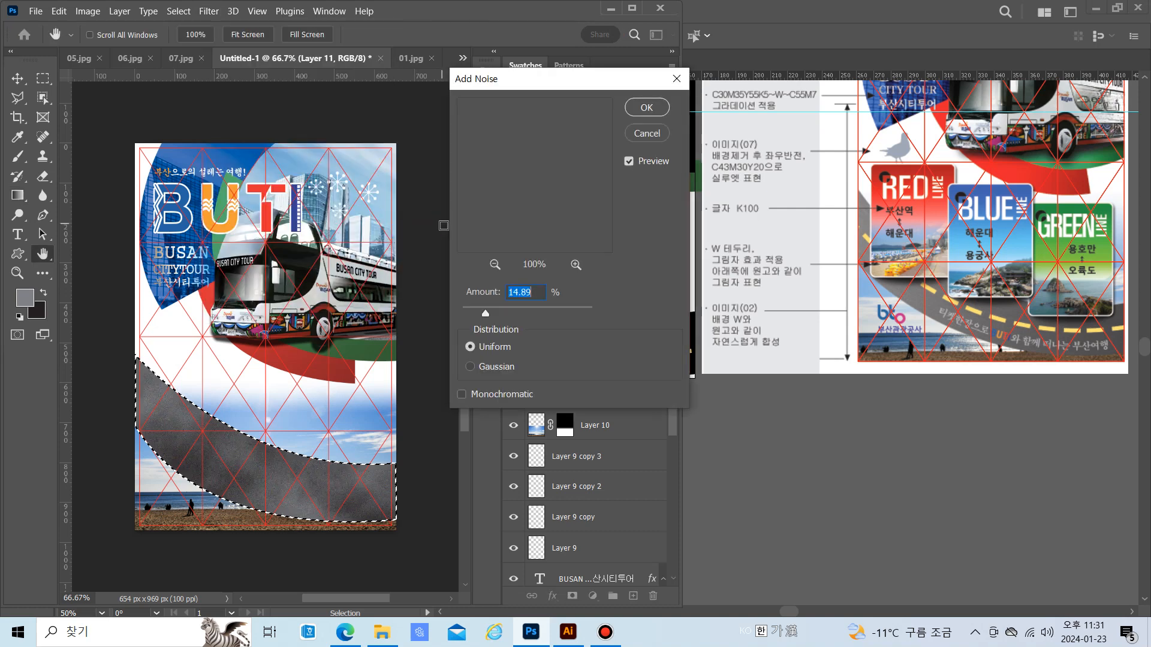
left_click(647, 108)
Apply a Gaussian Blur with a 4.9 pixel radius to the road texture and deselect the road
left_click(209, 10)
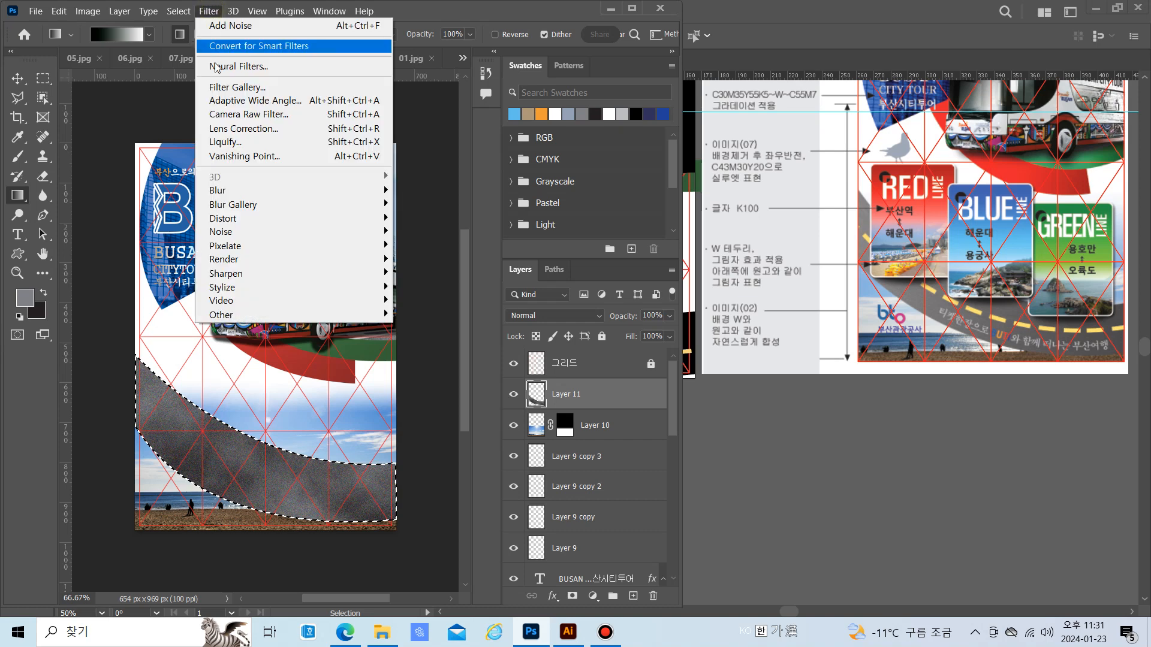
mouse_move(260, 192)
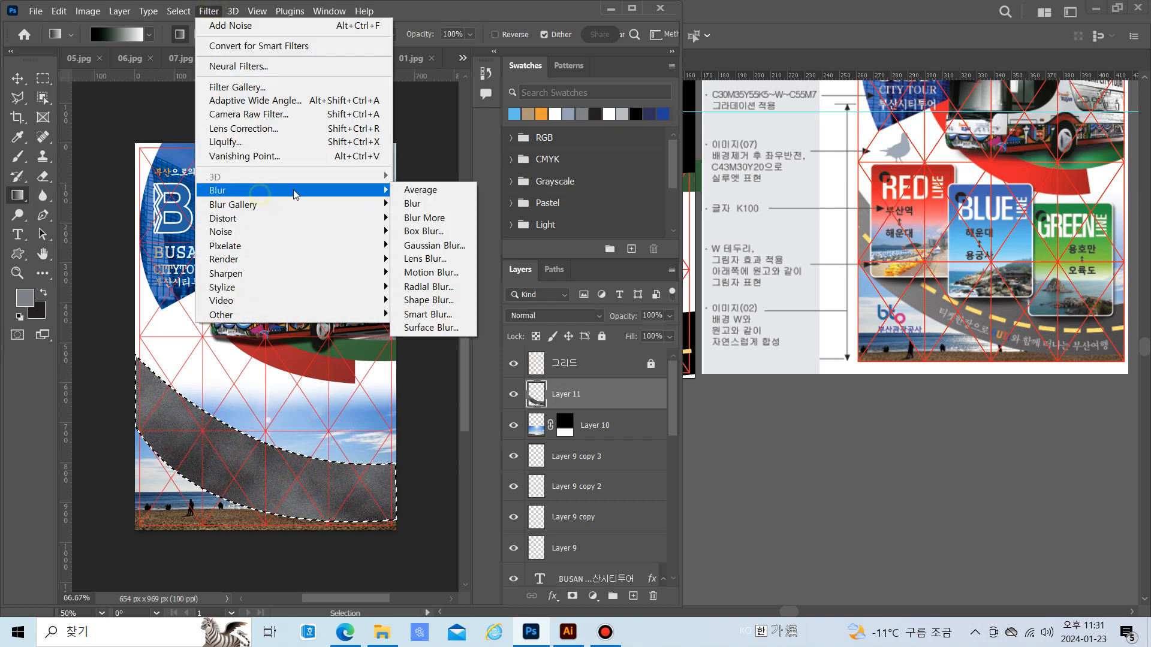
left_click(418, 246)
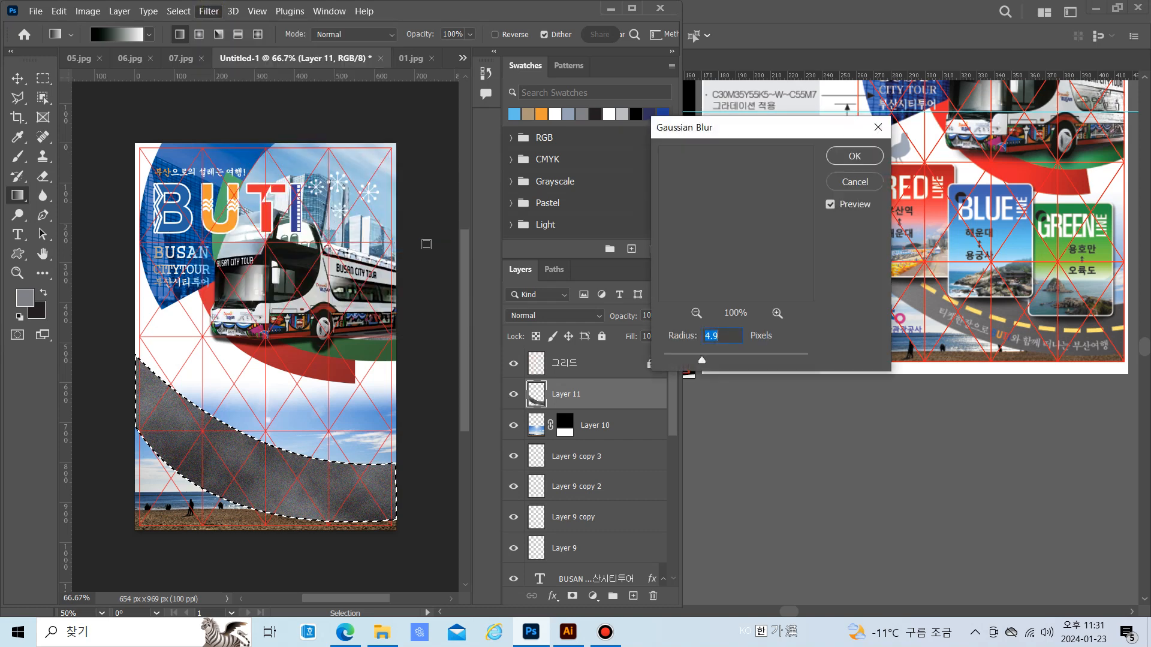
left_click(841, 162)
key("g")
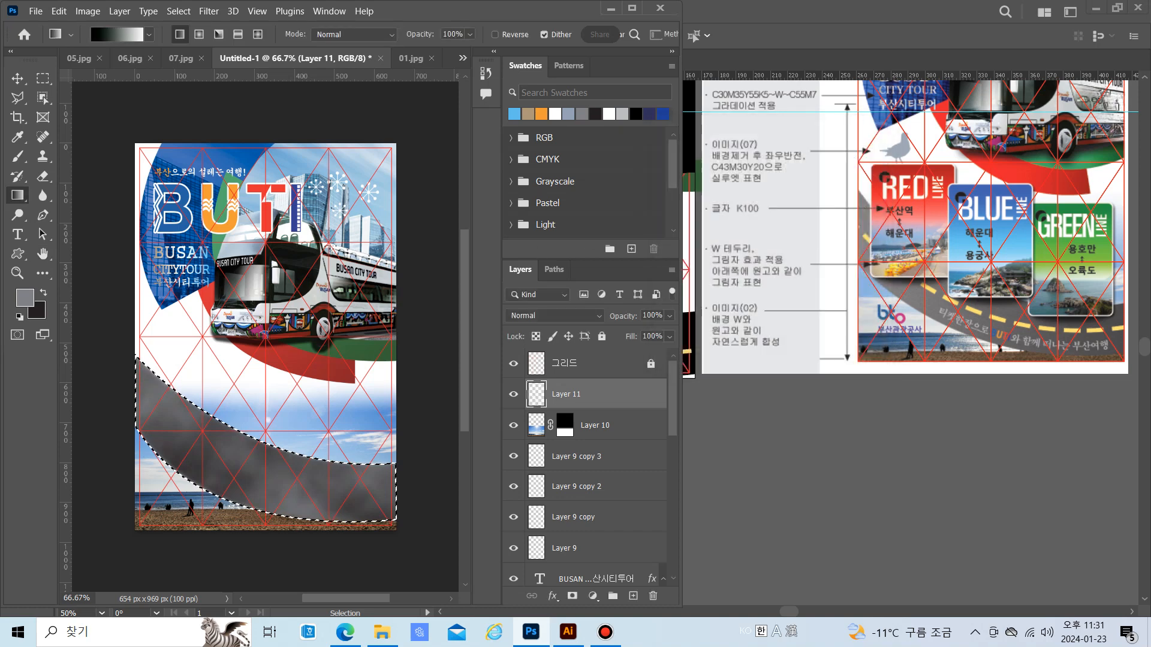
key("ctrl+d")
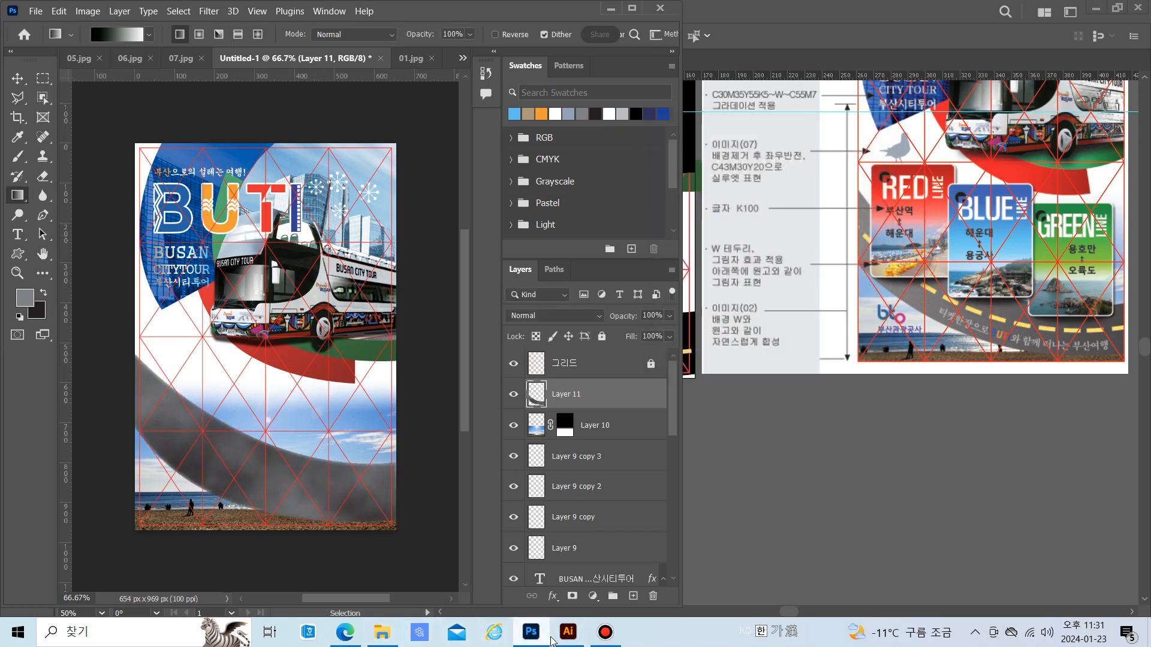
Copy the road's dashed centre line and curved slogan text from Illustrator and paste them into the Photoshop poster as pixels
left_click(568, 632)
left_click(542, 351)
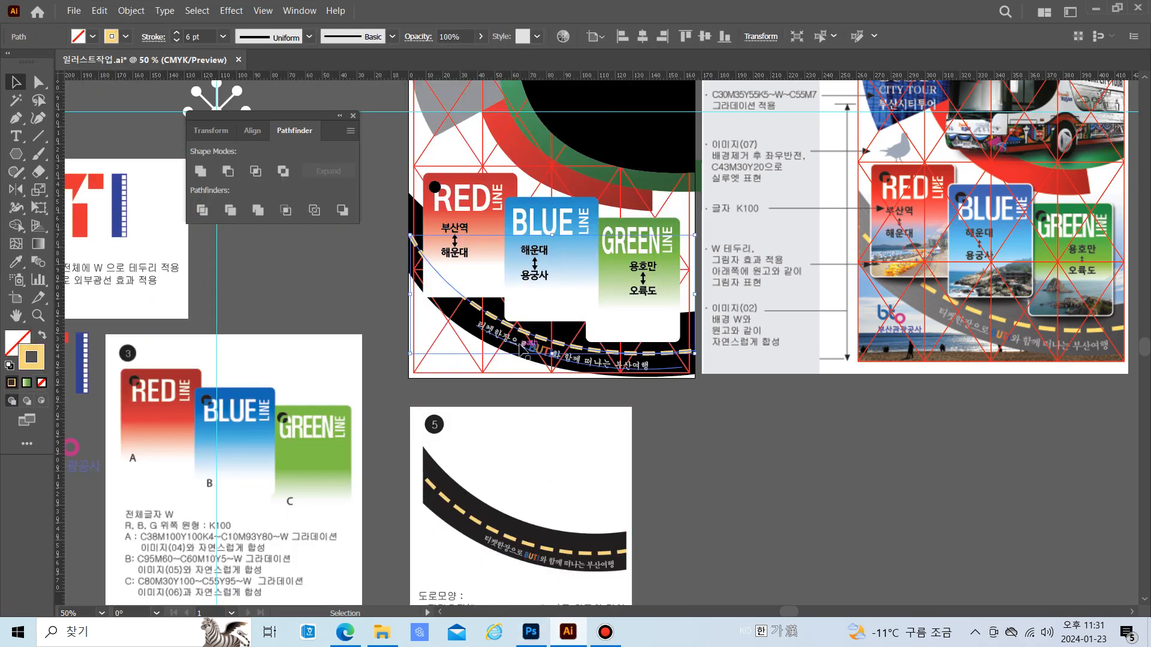
left_click(519, 346, "shift")
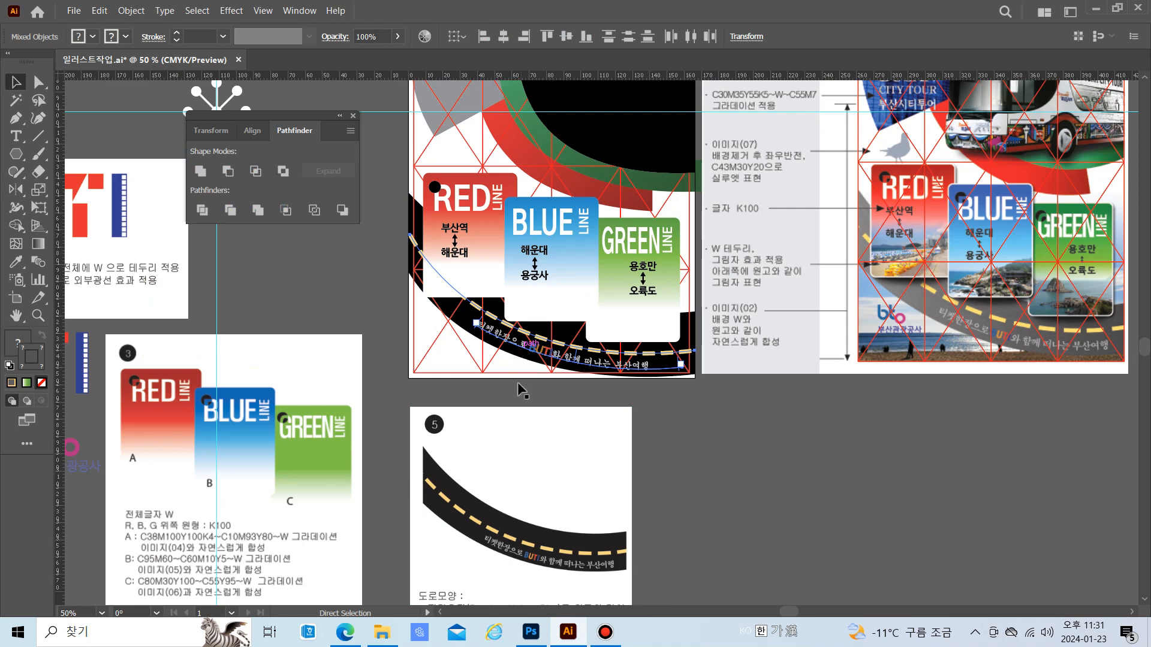
left_click(531, 631)
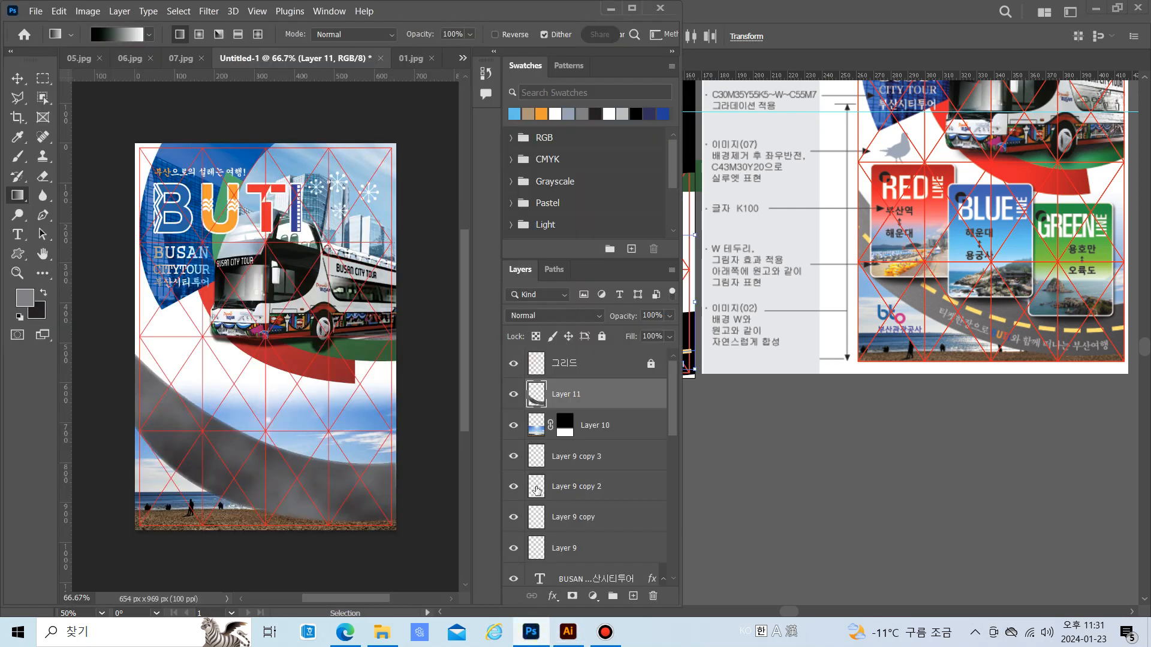
key("ctrl+v")
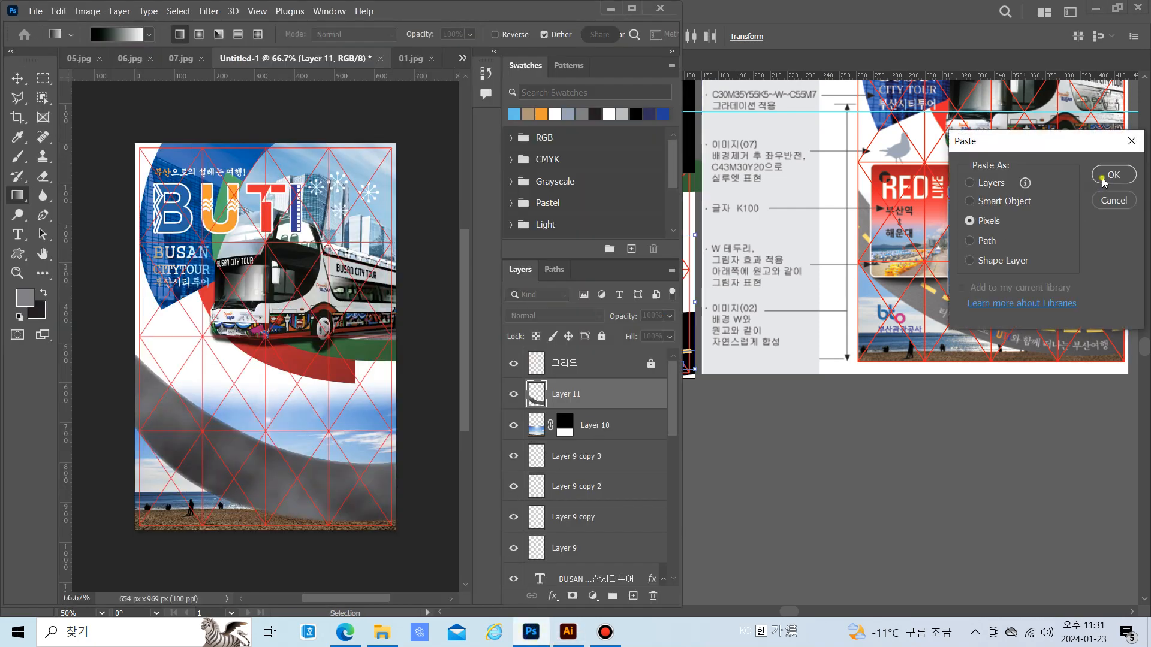
left_click(1104, 182)
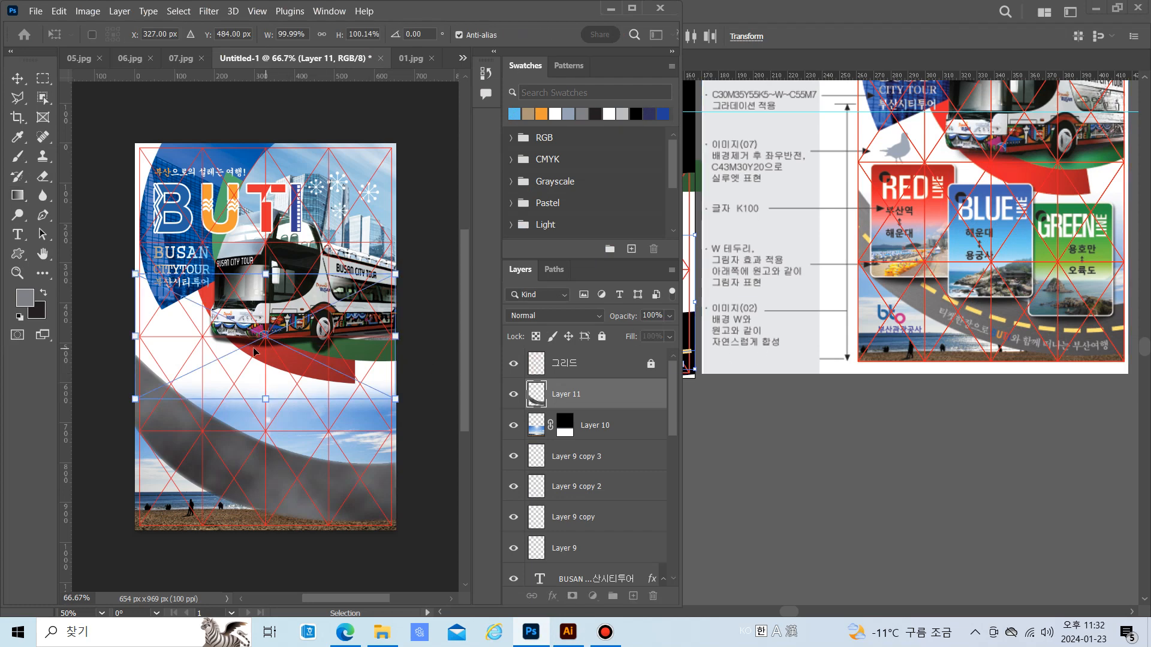
Place the pasted dashed line and slogan along the gray road, centred at about X 316 px, Y 762 px
key("ctrl+v")
left_click_drag(227, 359, 222, 473)
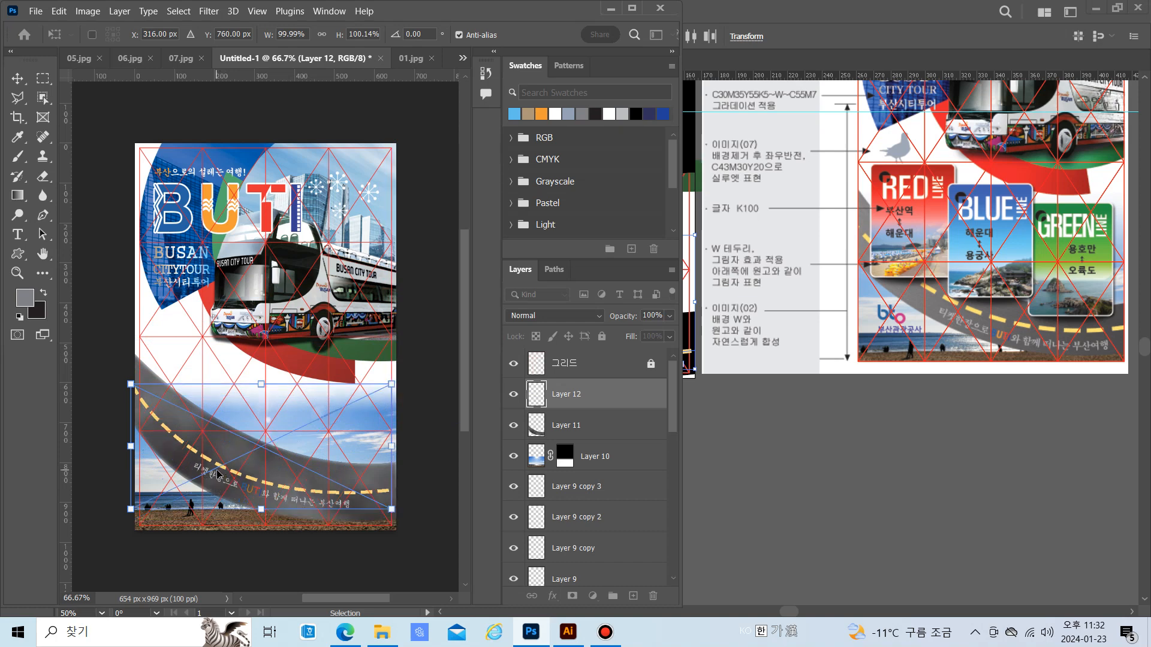
key("Down")
key("Down")
key("Return")
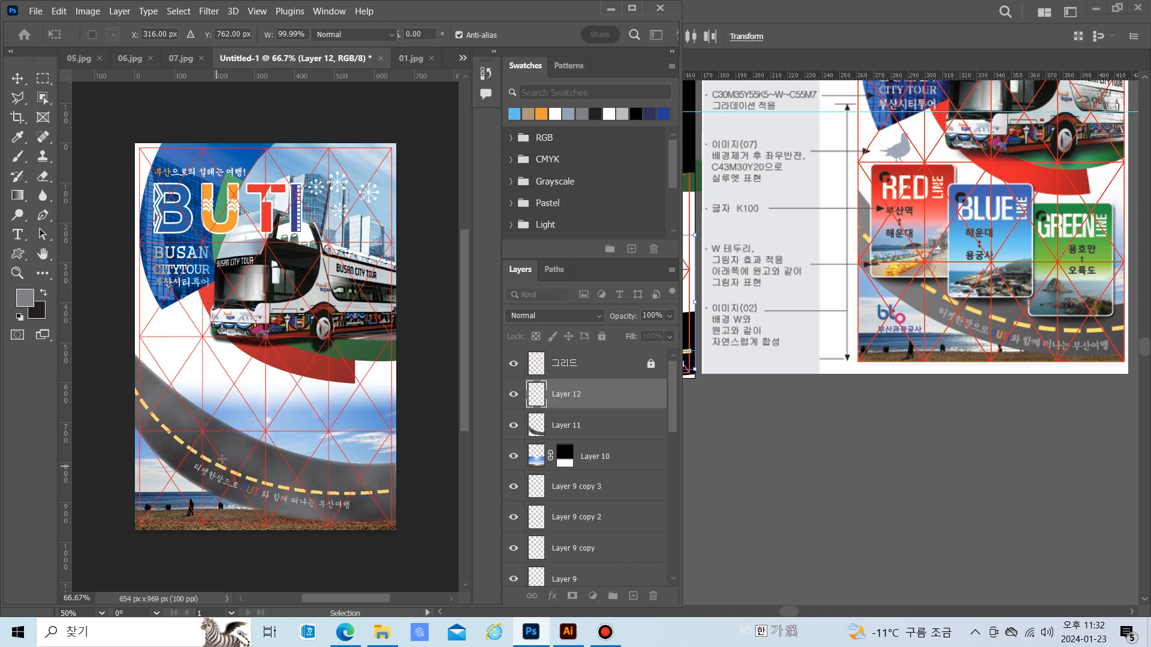
key("g")
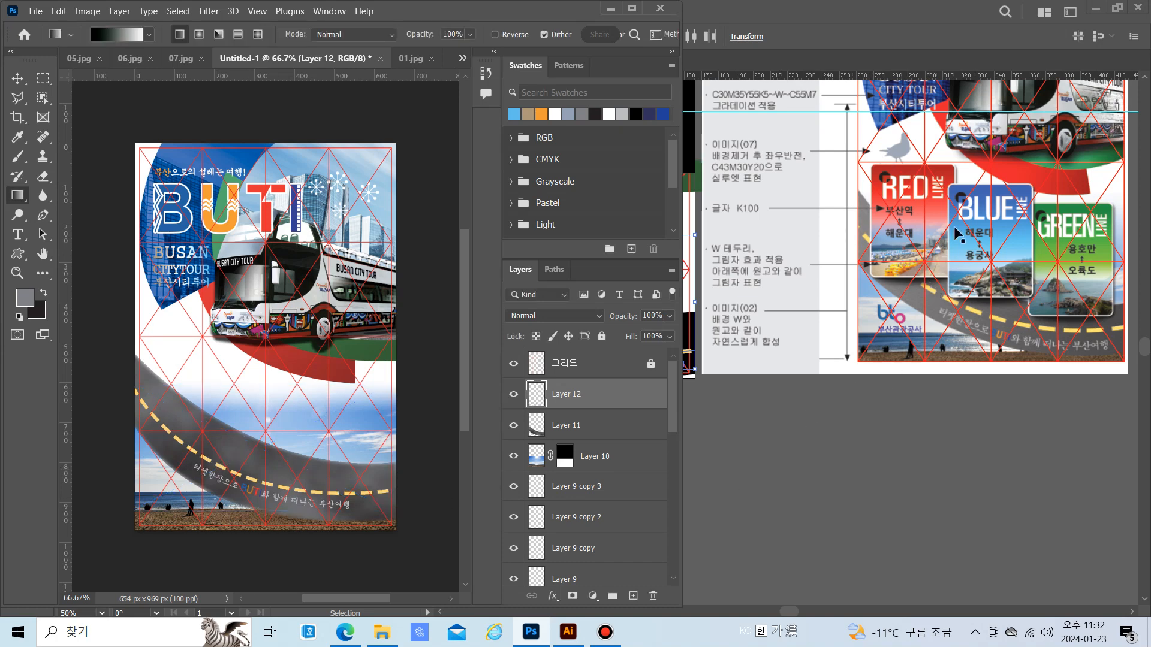
Switch to Illustrator and try scaling down the red, blue and green line cards together
left_click(567, 636)
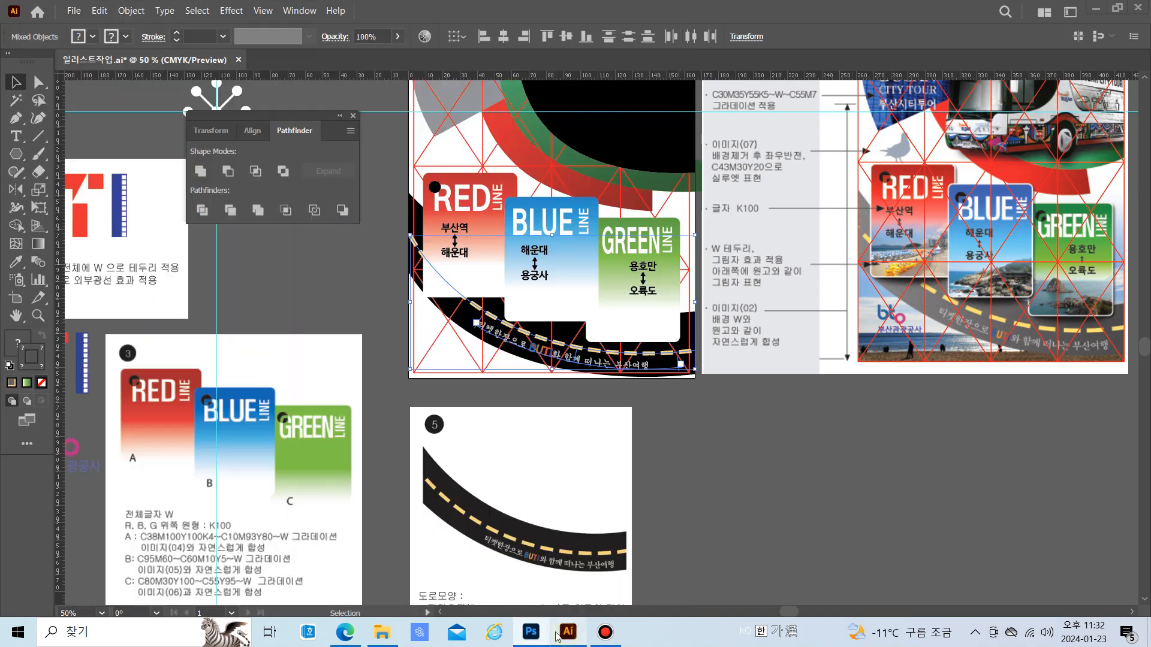
left_click(464, 279)
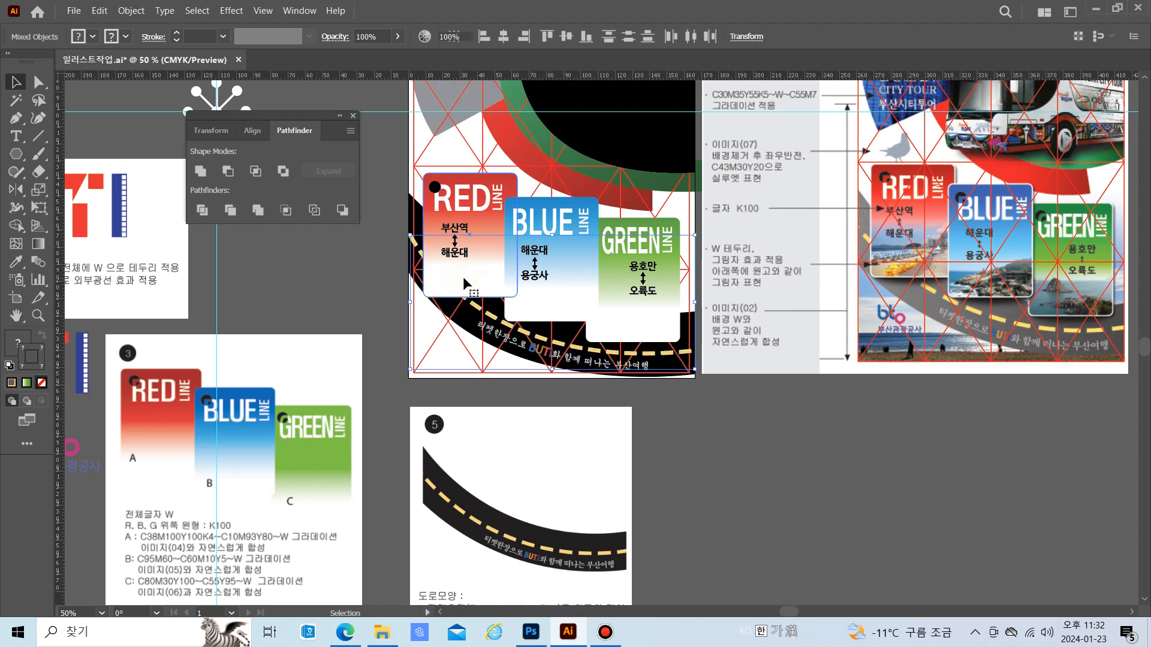
left_click(539, 294, "shift")
left_click(632, 328, "shift")
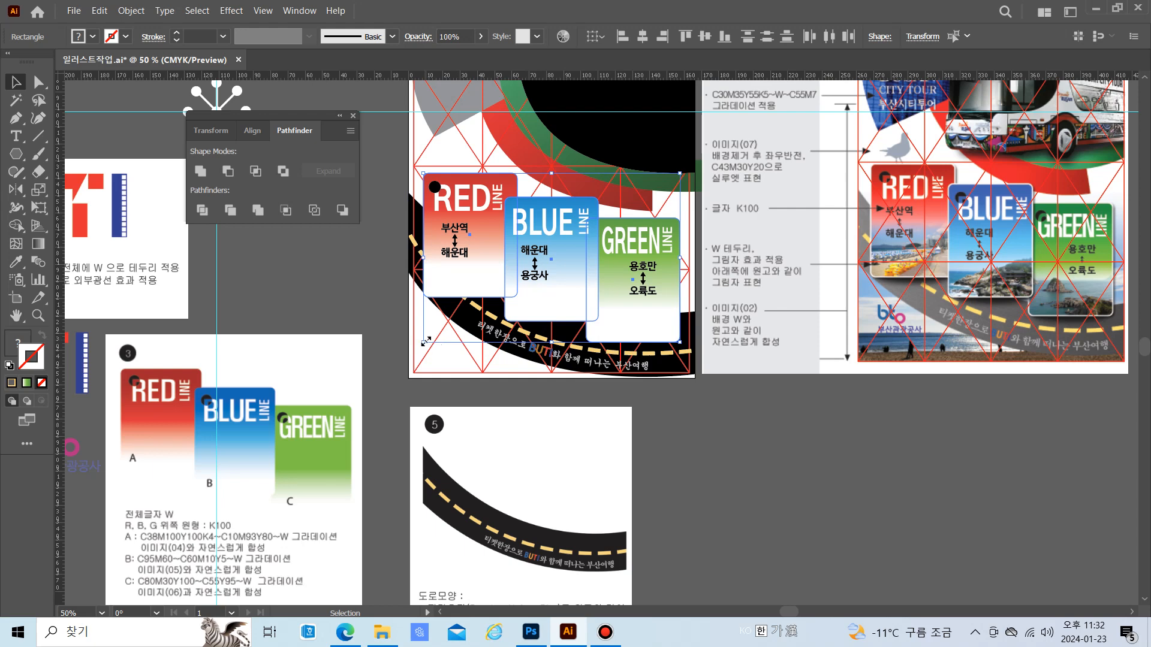
left_click_drag(425, 341, 427, 335)
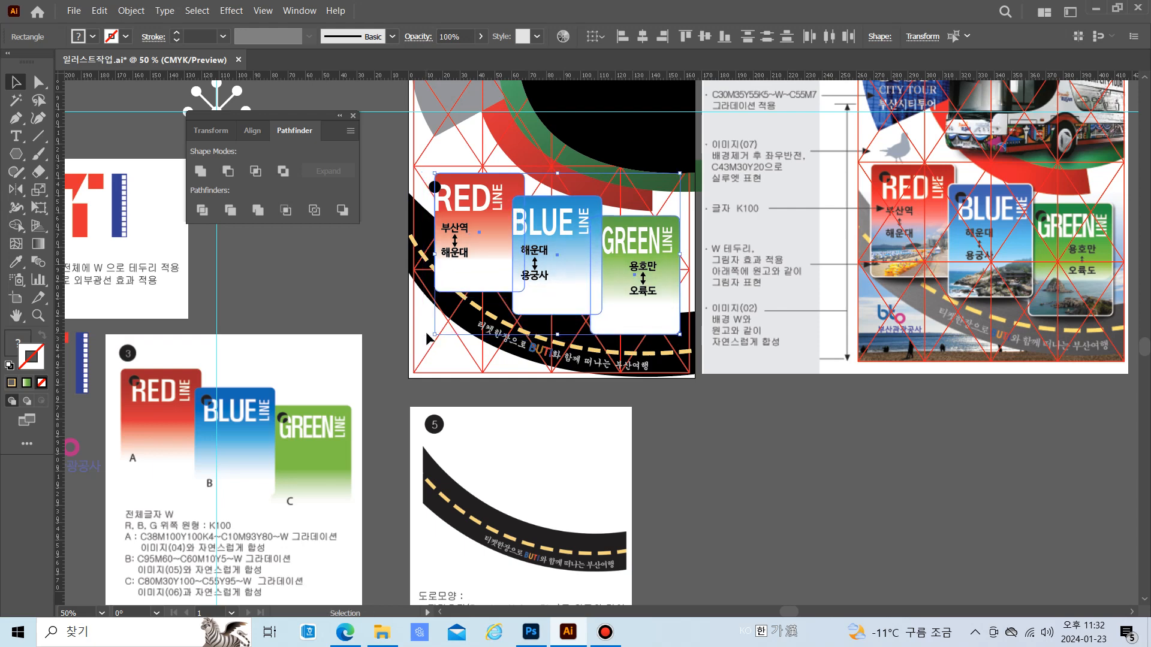
key("a")
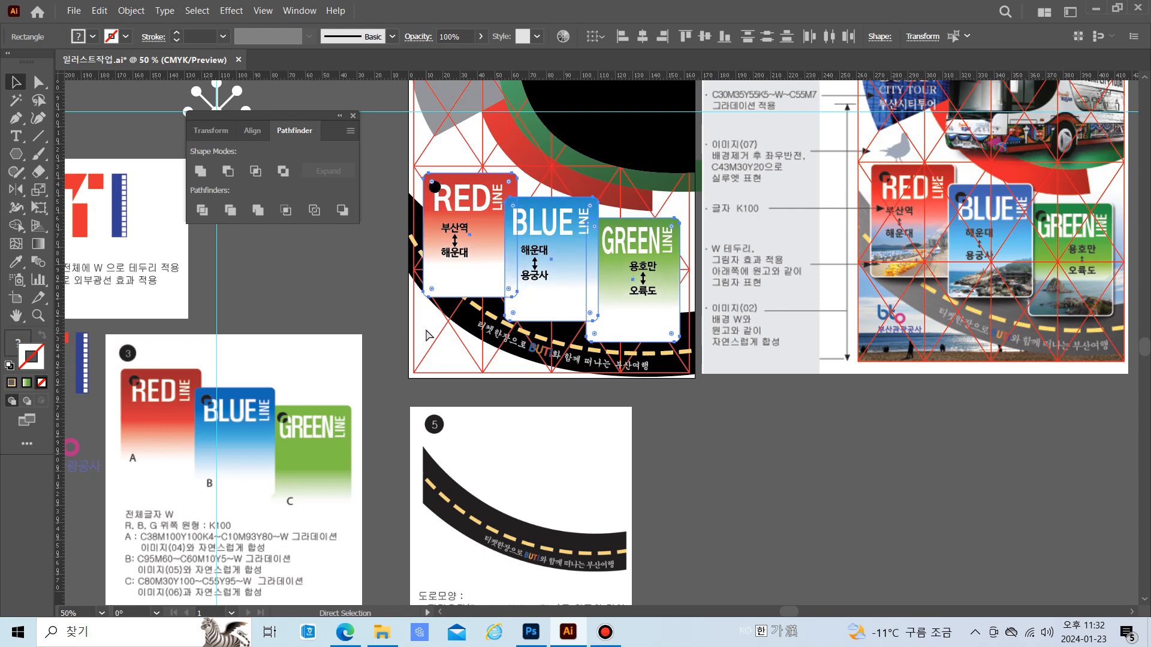
key("ctrl+alt+2")
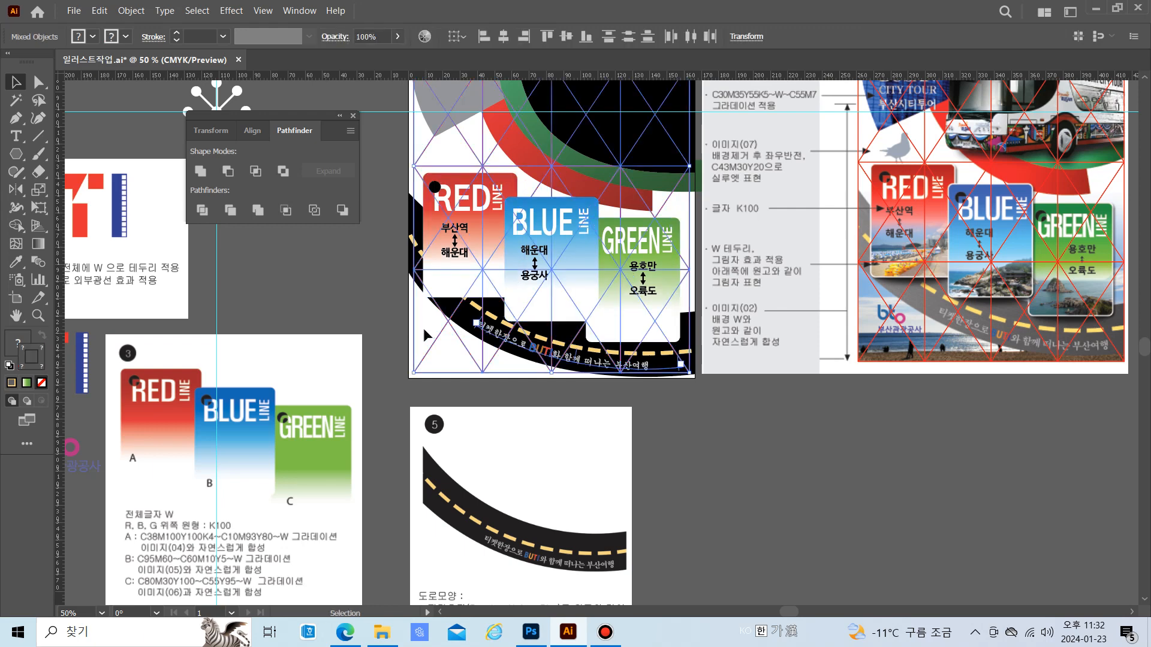
left_click(765, 438)
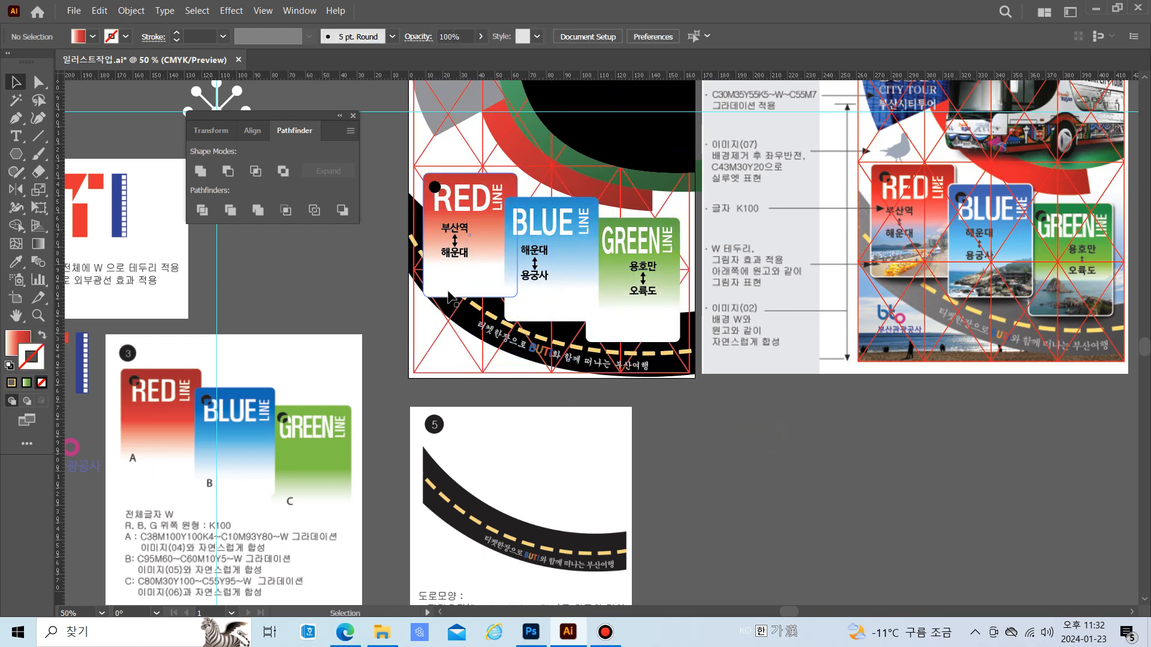
Copy the red gradient card rectangle from Illustrator and paste it into the Photoshop poster as pixels
left_click(448, 292)
key("ctrl")
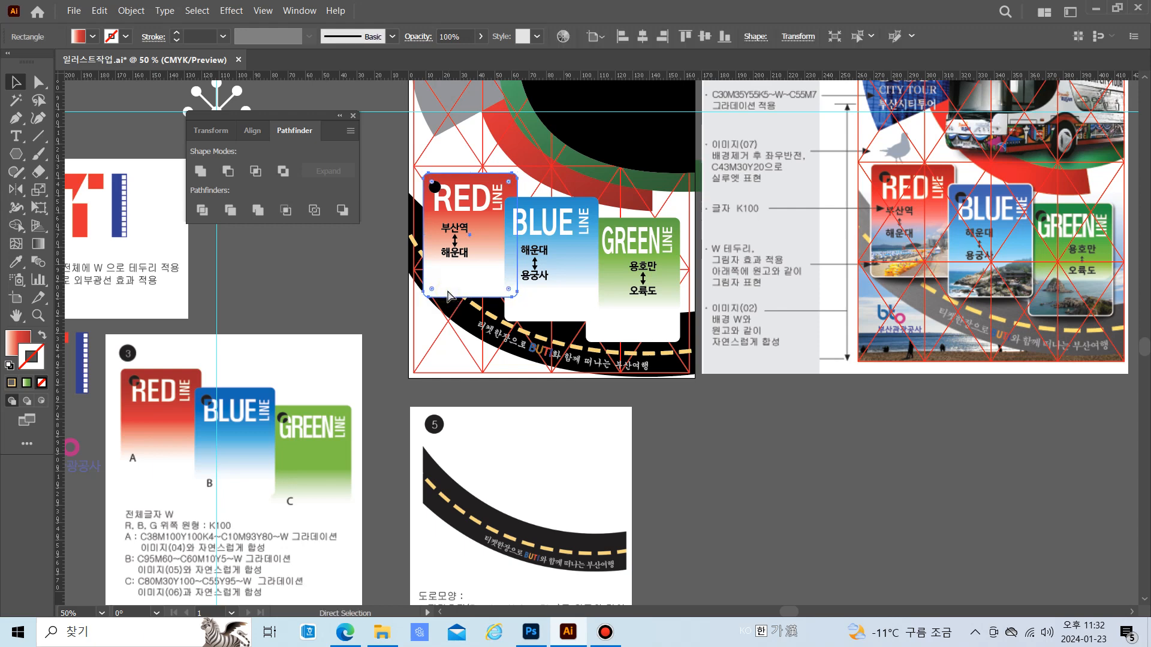
left_click(531, 631)
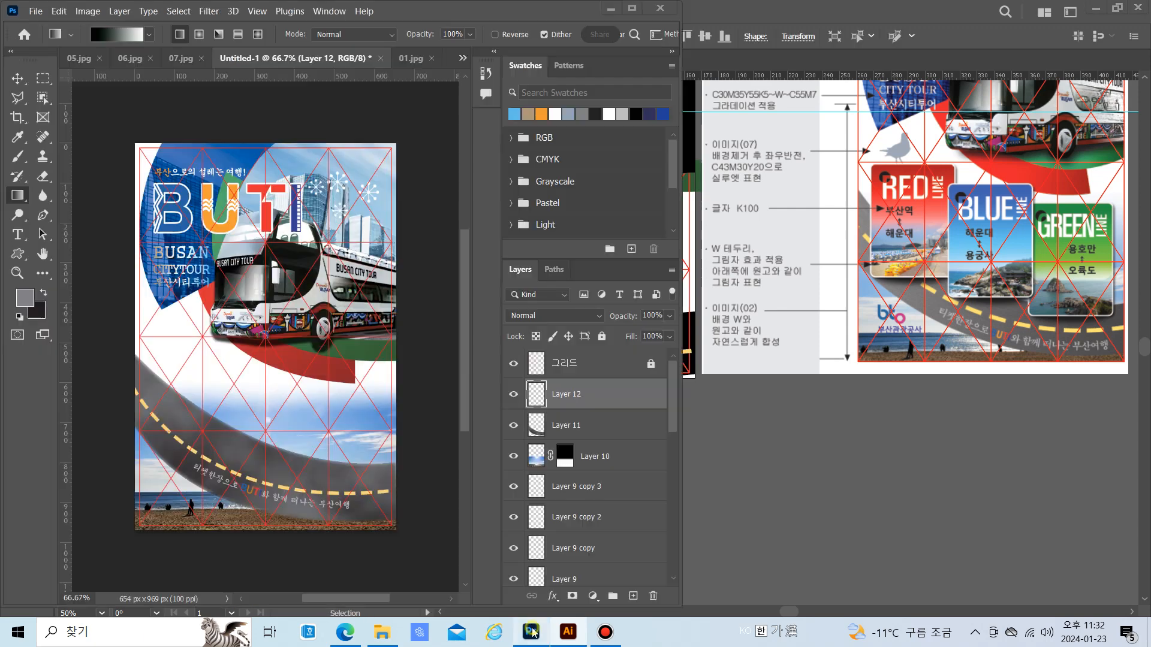
key("ctrl+v")
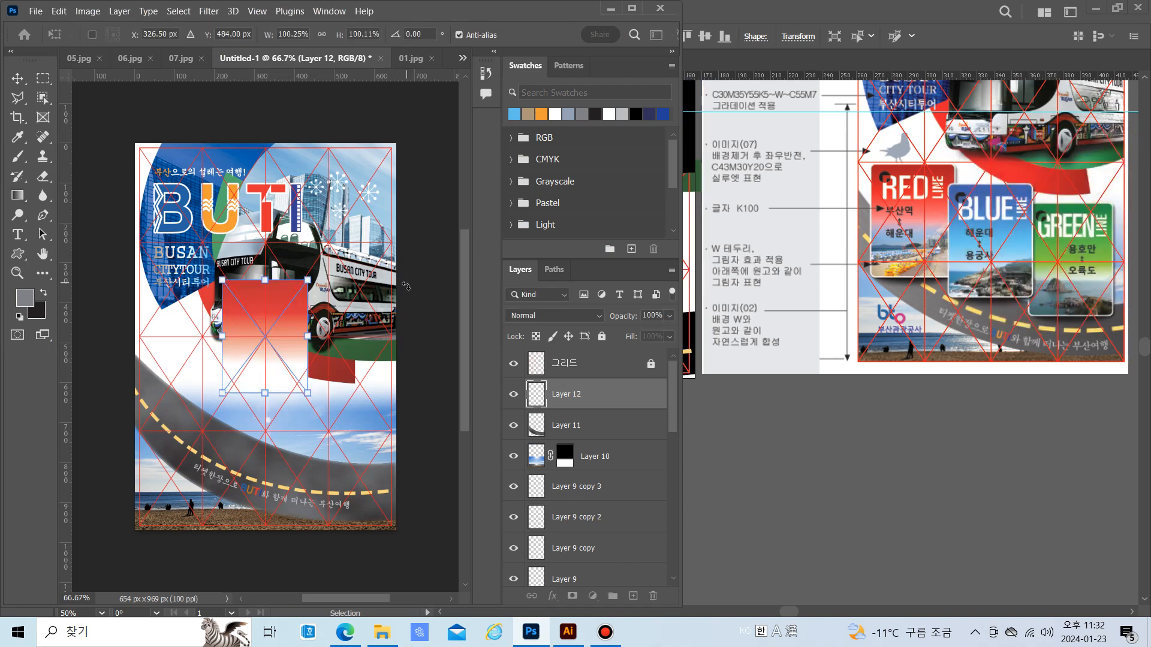
Place the red card over the upper end of the road, centred at about X 133.5 px, Y 649 px
left_click_drag(272, 331, 199, 406)
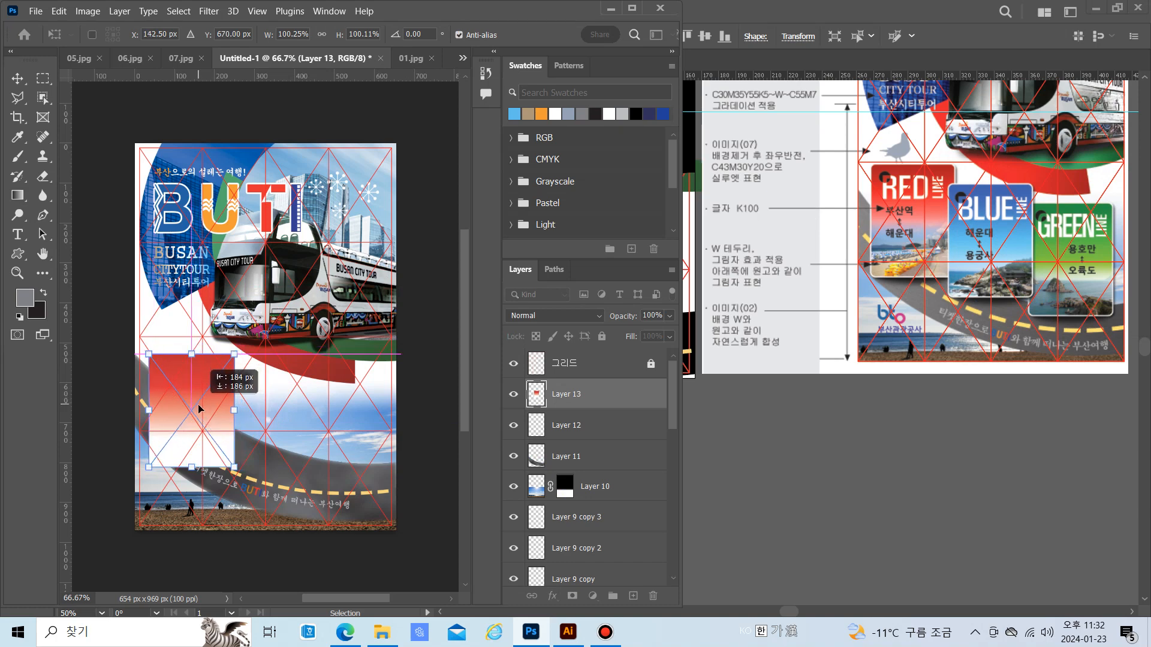
left_click_drag(198, 402, 198, 403)
key("Up")
key("Up")
key("Up")
key("Up")
key("Up")
key("Up")
key("Up")
key("Up")
key("Up")
key("Up")
key("Up")
key("Up")
key("Up")
key("Up")
key("Up")
key("Up")
key("Up")
key("Up")
key("Up")
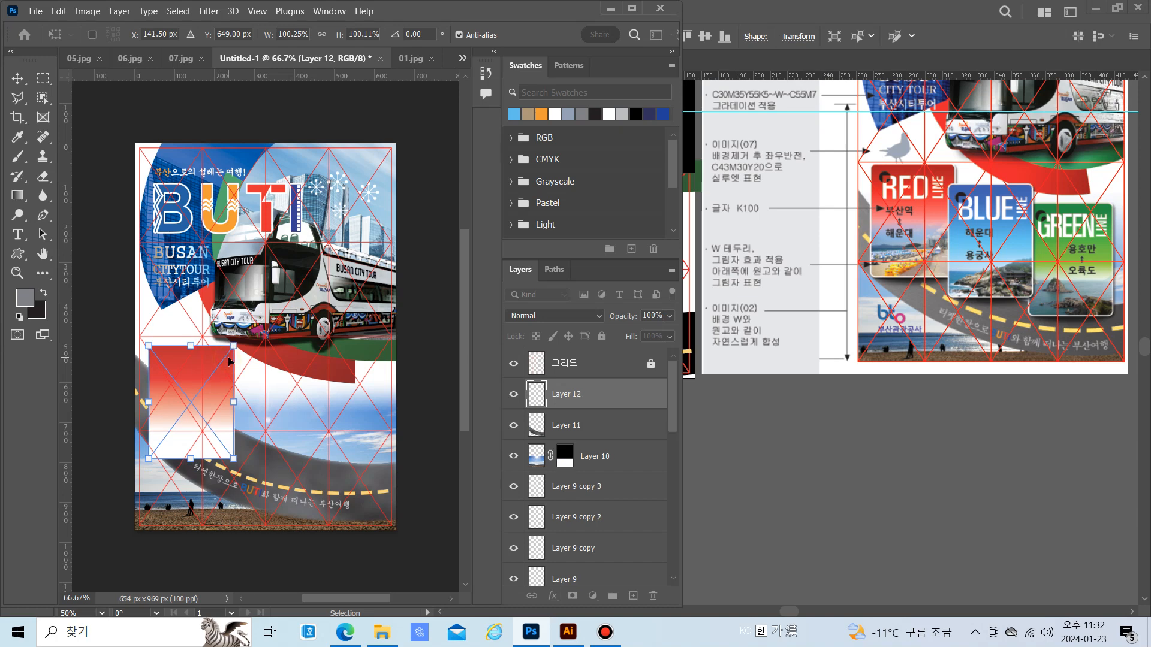
key("Left")
key("Left")
key("Left")
key("Left")
key("Left")
key("Left")
key("Left")
key("Left")
key("Left")
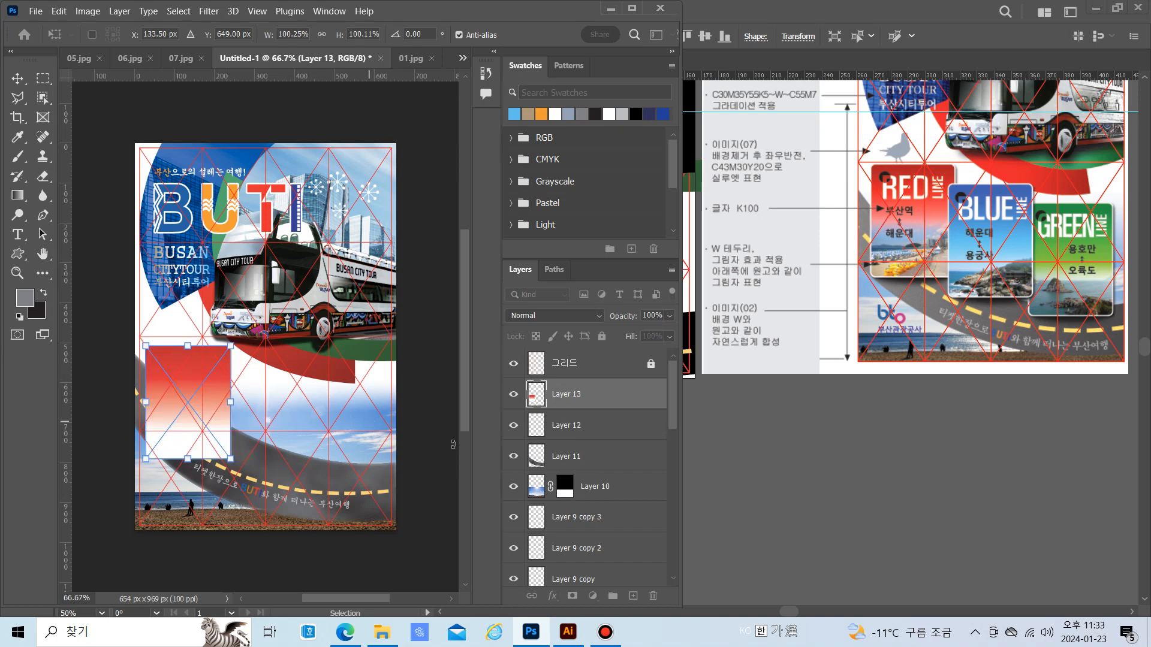
key("g")
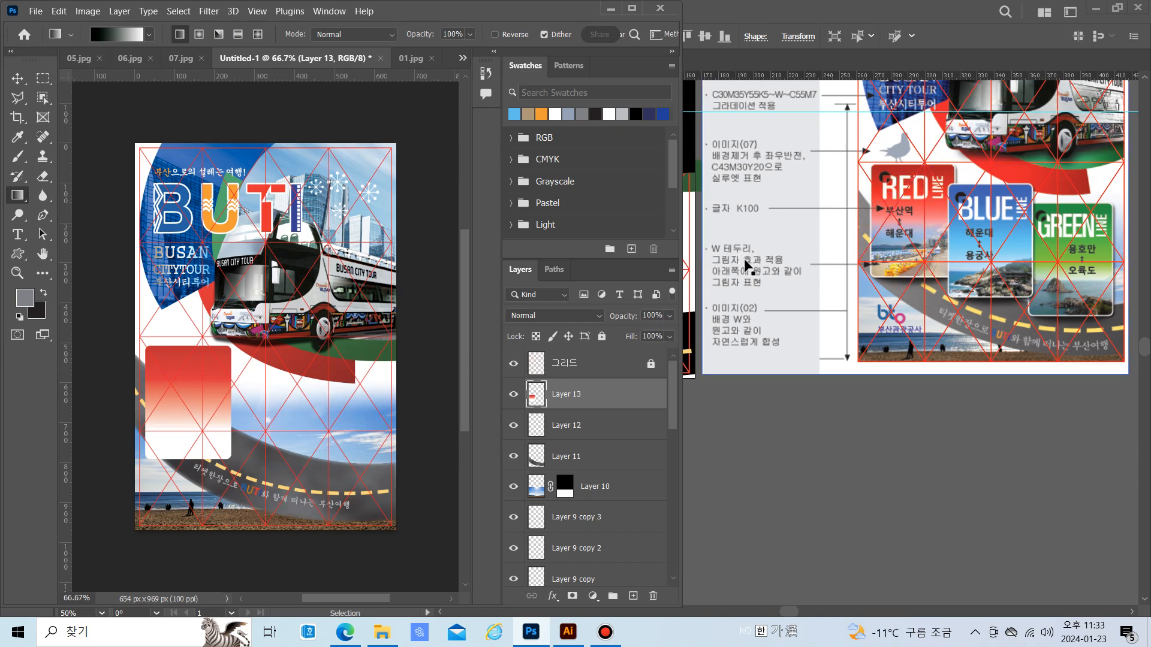
Give the red card a white 4 px outside stroke and a Multiply drop shadow at 75% opacity, distance 15 px, spread 7%, size 6 px
left_click(557, 604)
left_click(587, 493)
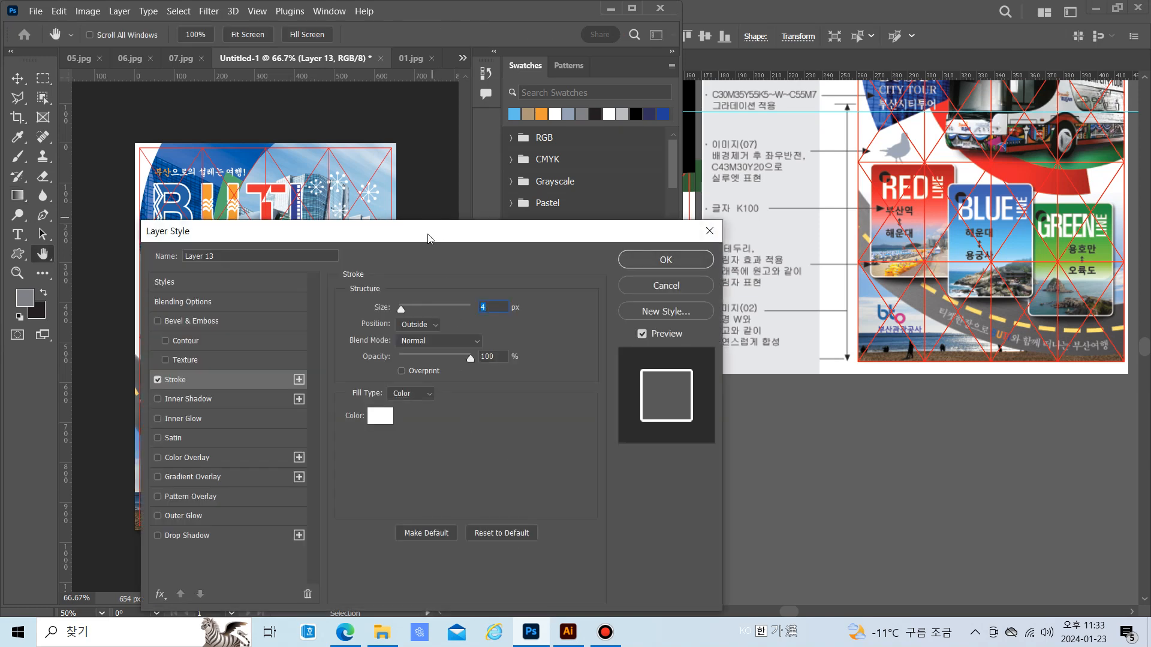
left_click_drag(427, 238, 578, 216)
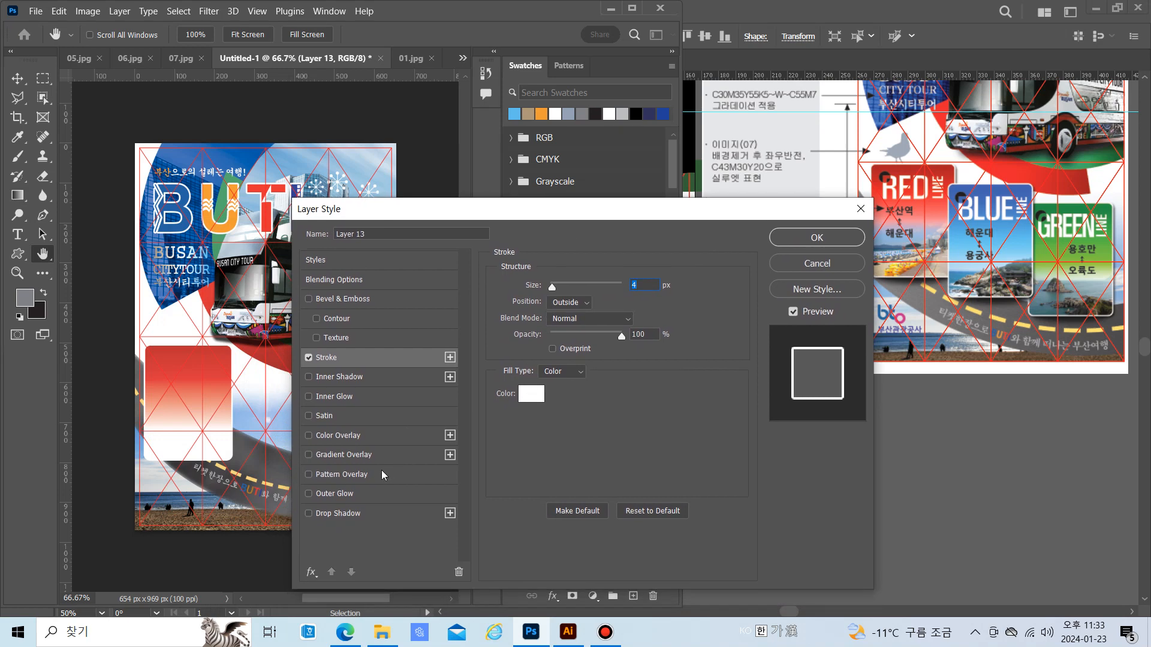
left_click(336, 514)
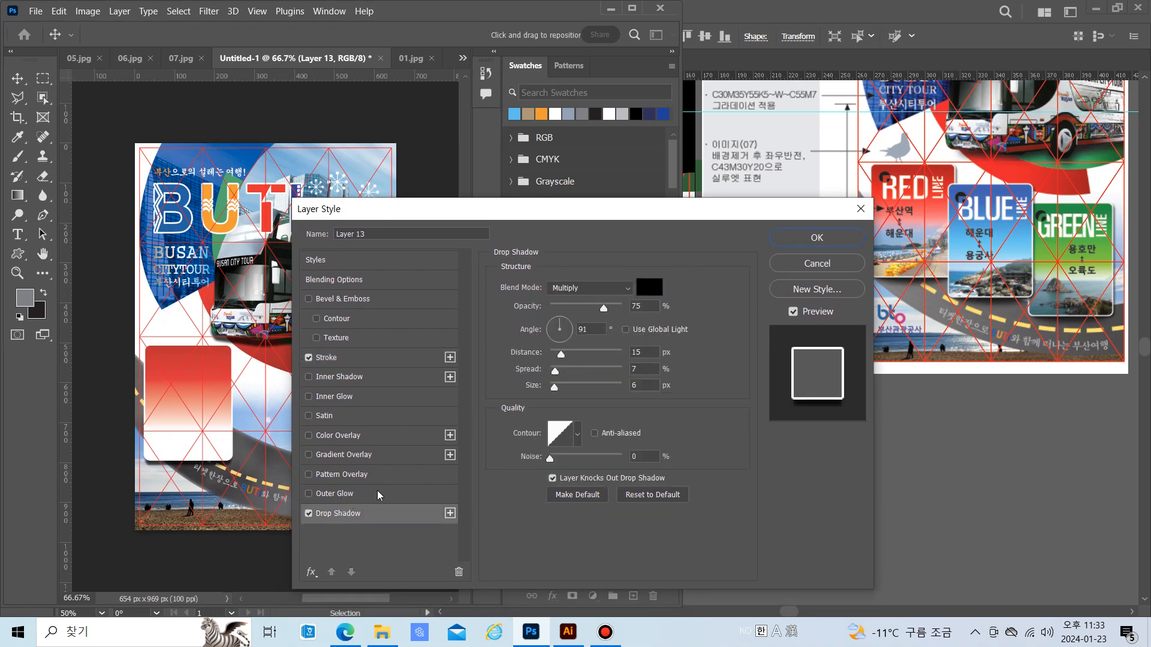
left_click(818, 238)
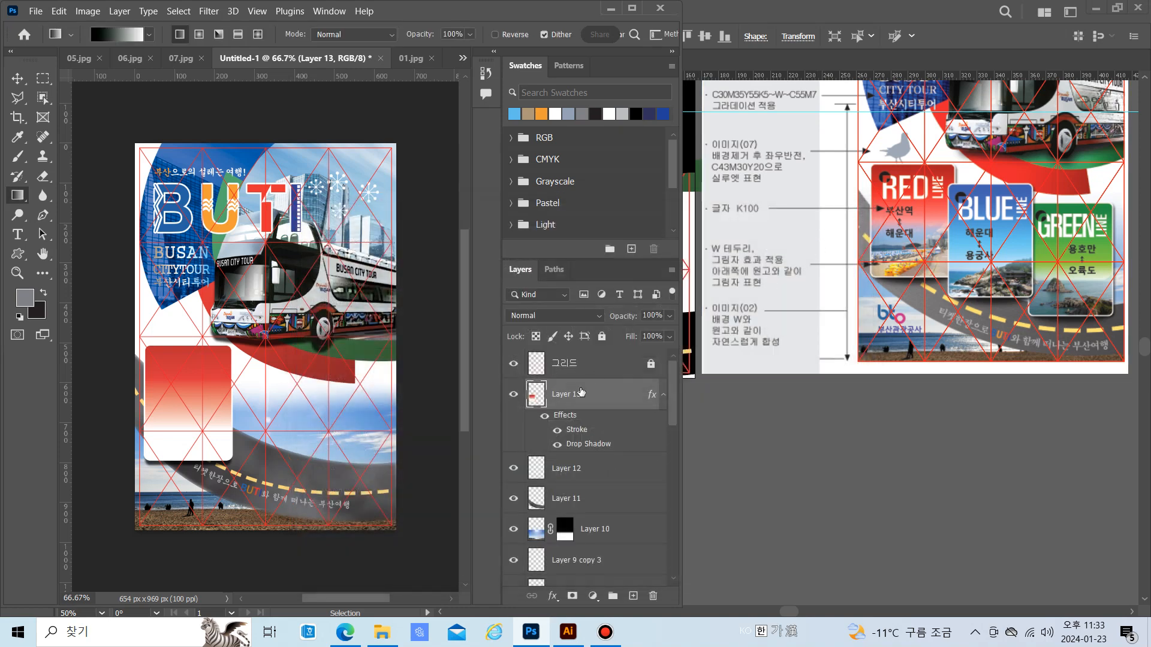
Open beach photo 04, copy the whole image and paste it into the poster above the red card
left_click(36, 11)
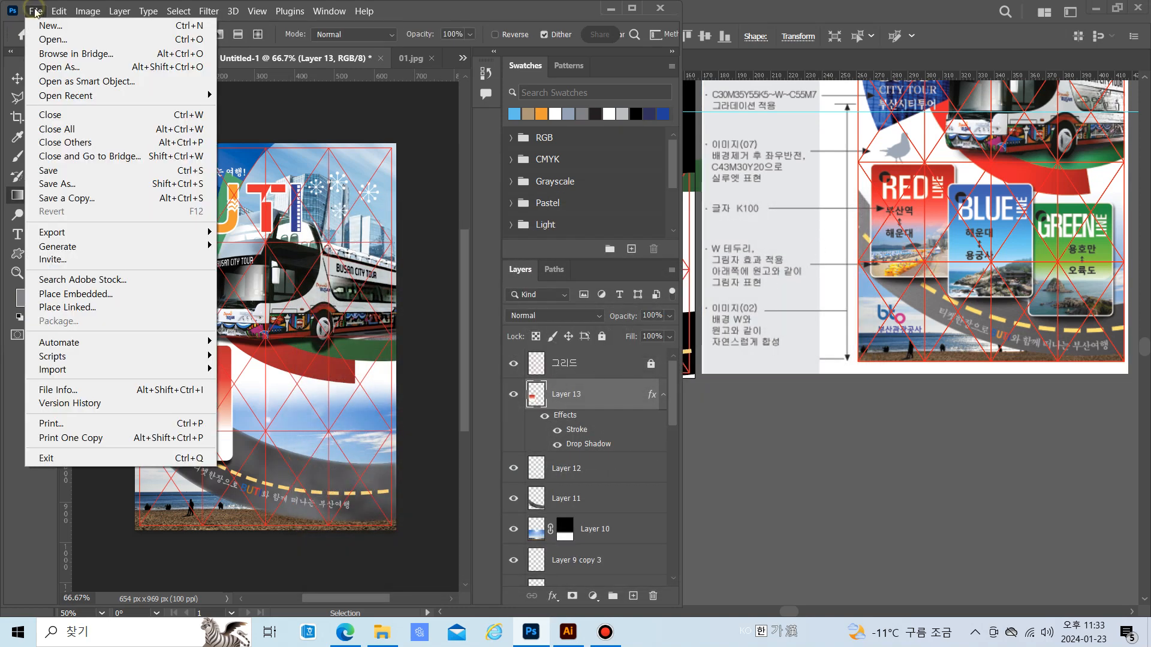
left_click(43, 40)
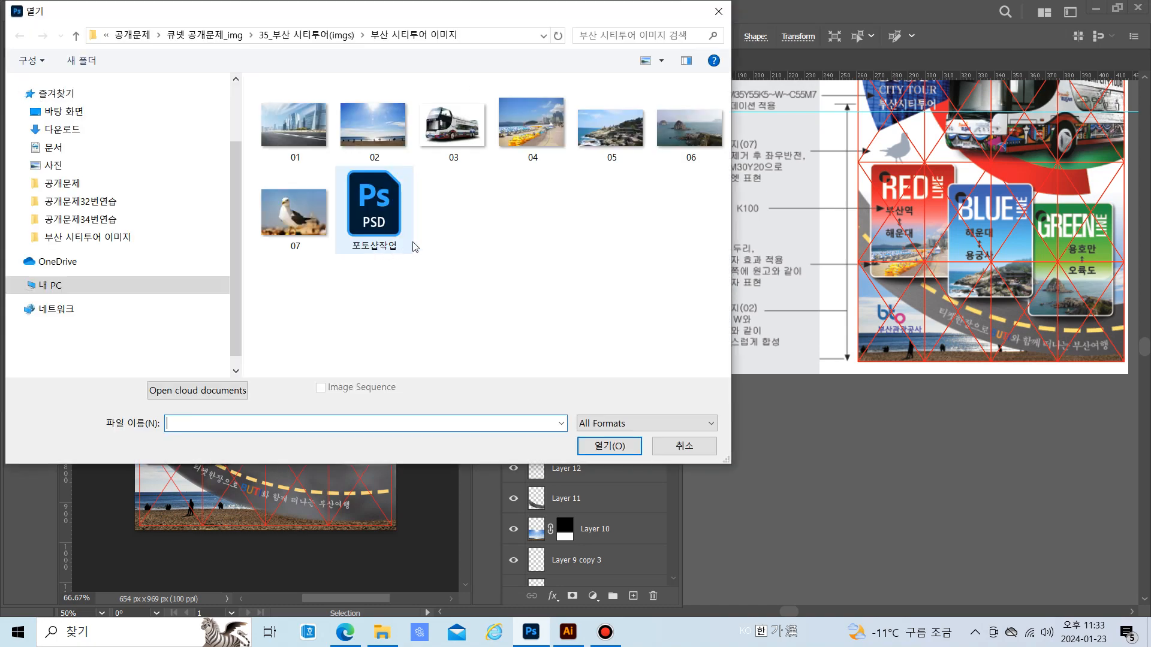
left_click(532, 128)
left_click(606, 443)
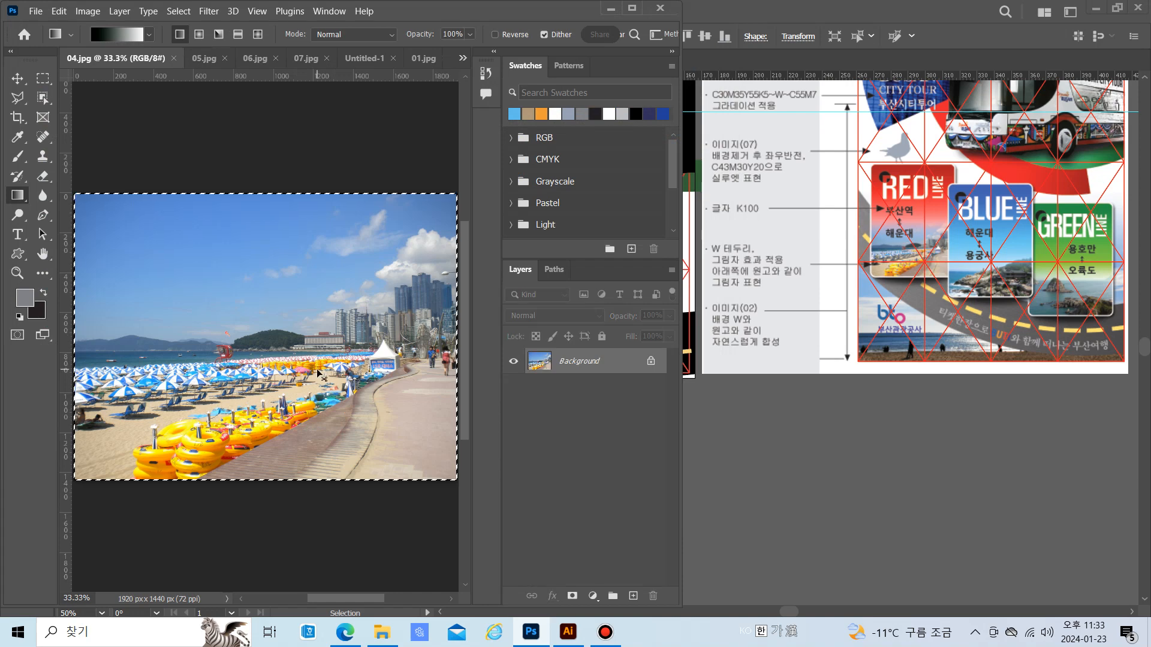
left_click(358, 56)
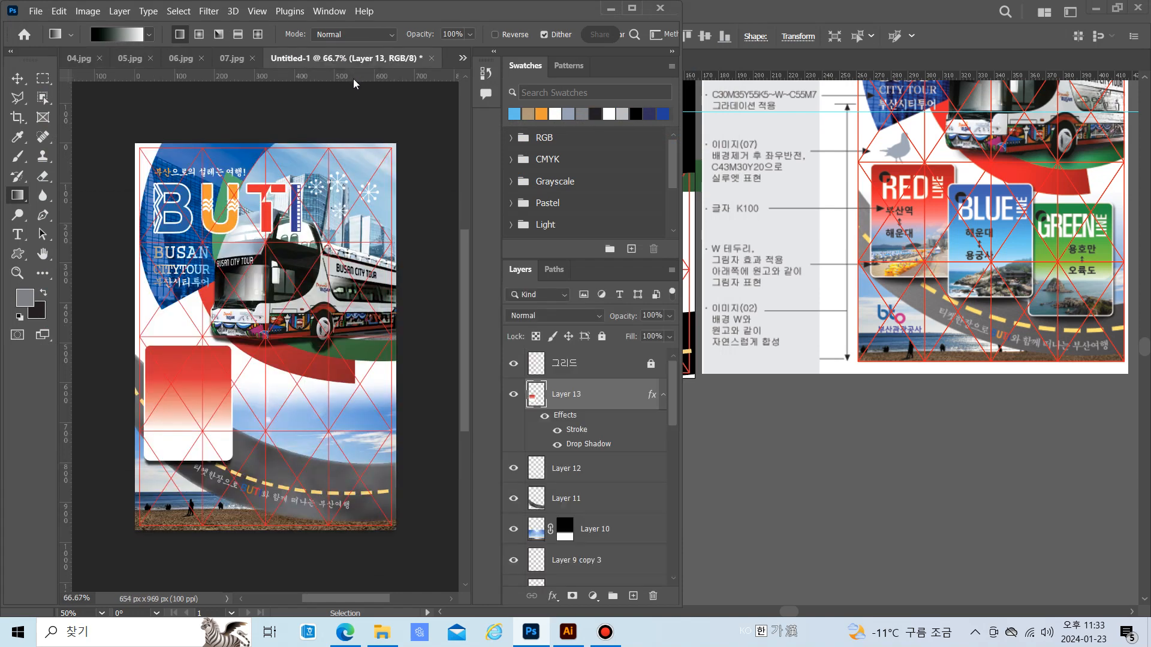
left_click_drag(353, 83, 346, 144)
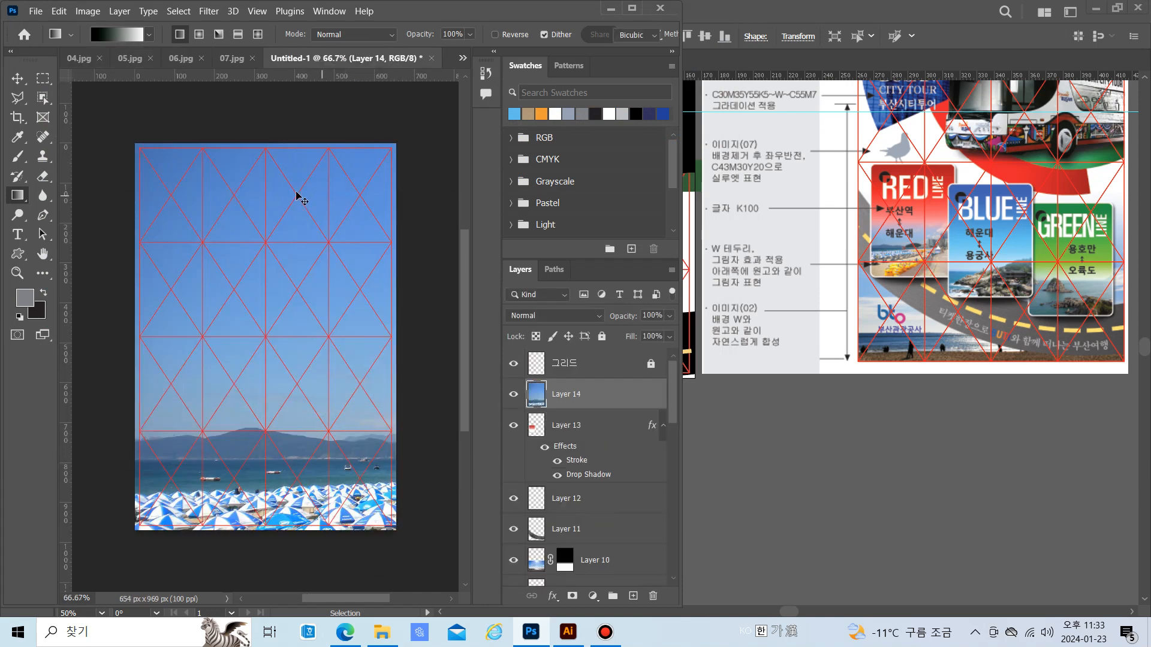
Scale the beach photo down to about 11.46% and place it over the red card's lower half, centred at about X 134 px, Y 708.5 px
key("ctrl+t")
left_click_drag(135, 145, 296, 330)
left_click_drag(360, 293, 200, 413)
key("Return")
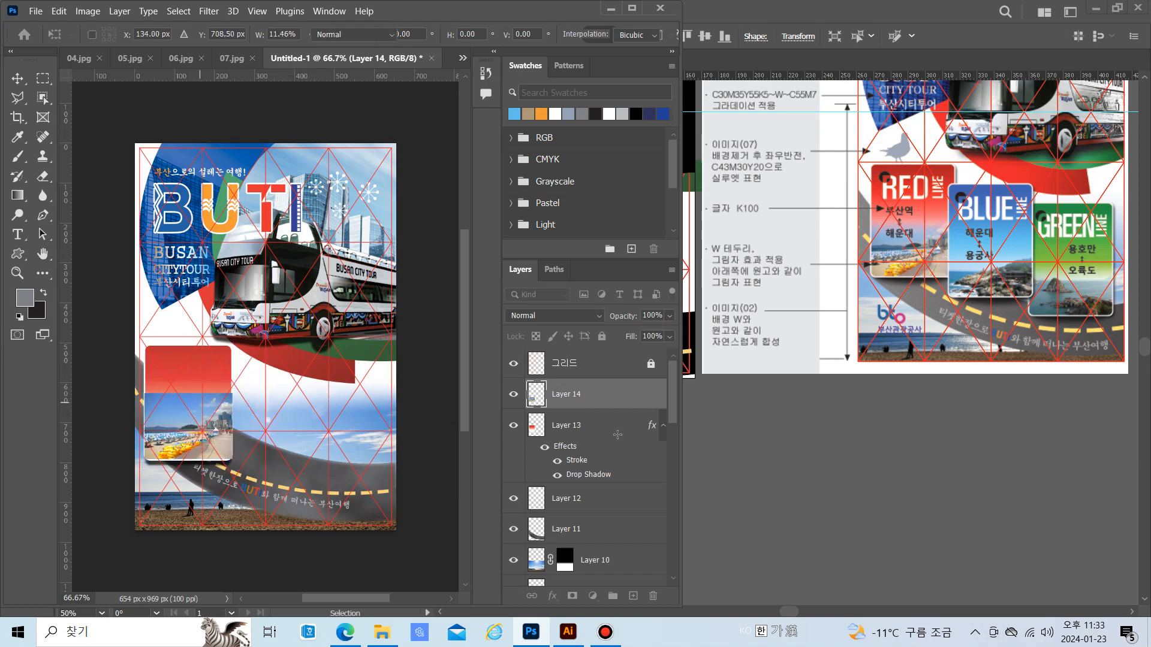
key("g")
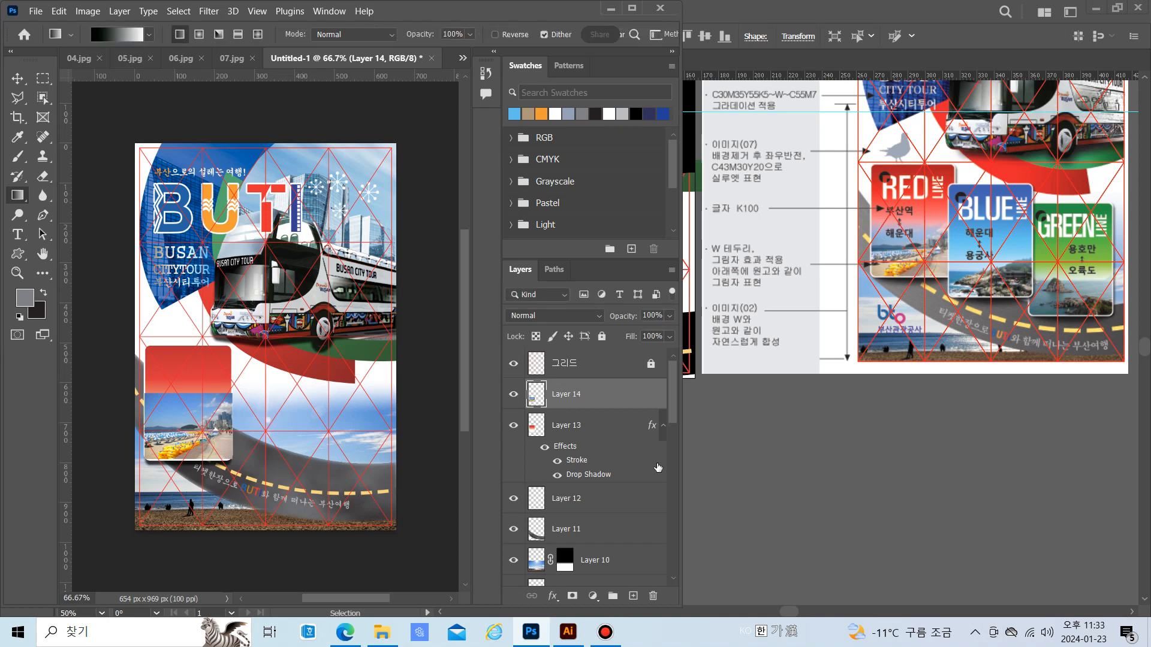
Clip the beach photo to the red card and fade its upper edge into the red with a black-to-white gradient mask
right_click(587, 395)
left_click(652, 294)
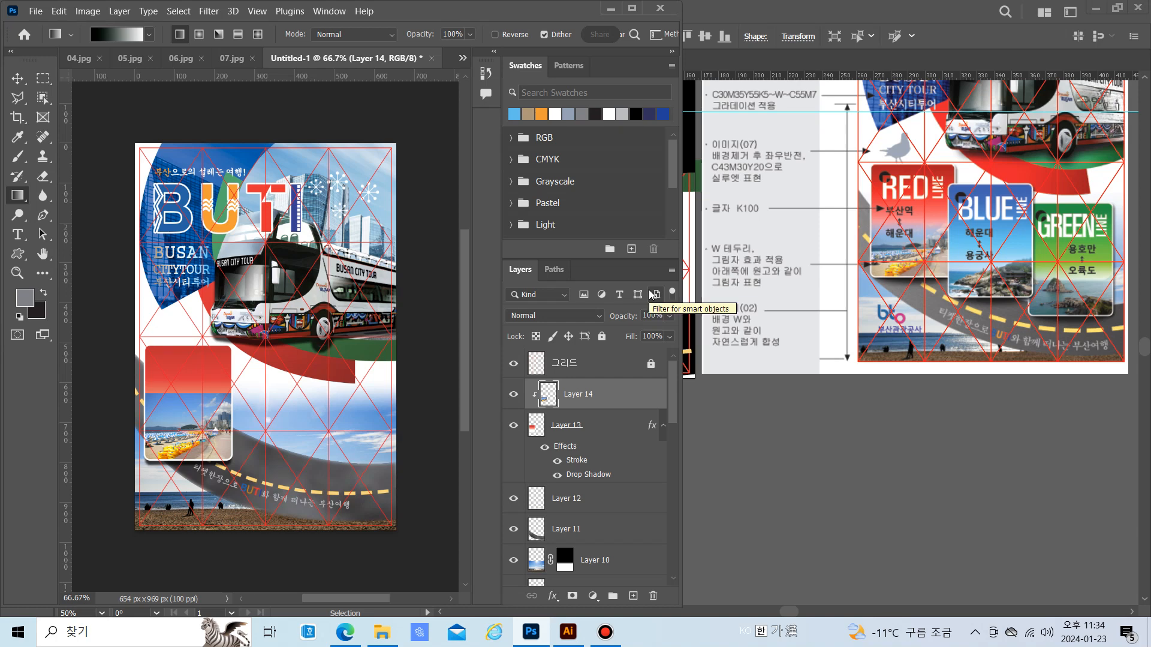
left_click(570, 596)
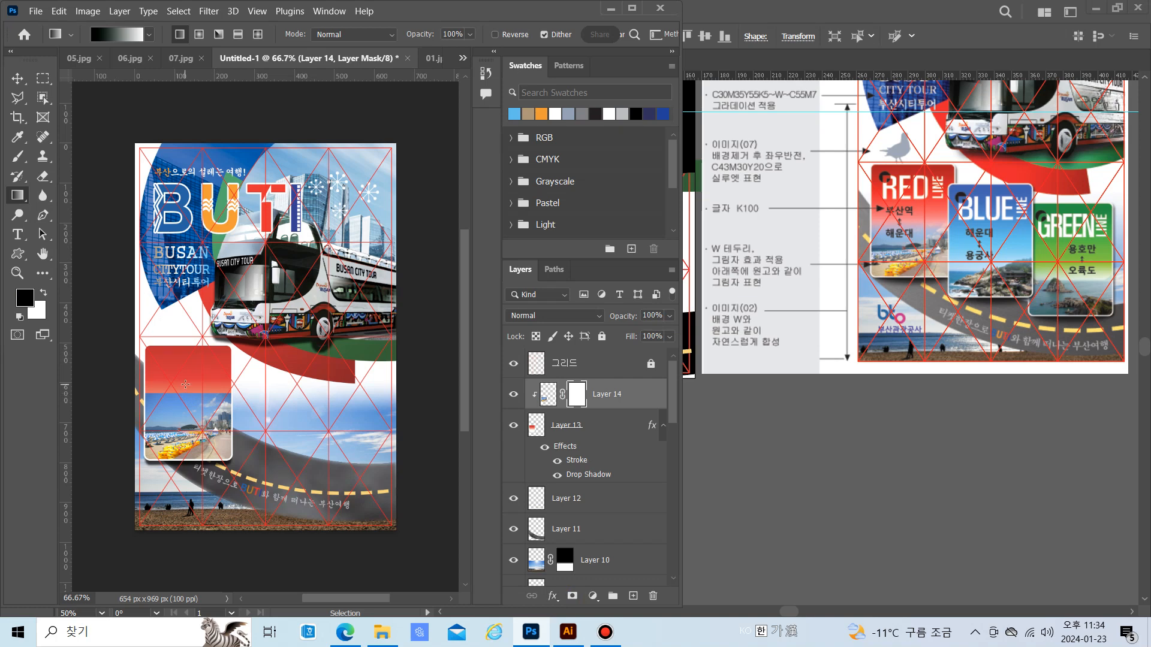
left_click_drag(184, 385, 184, 419)
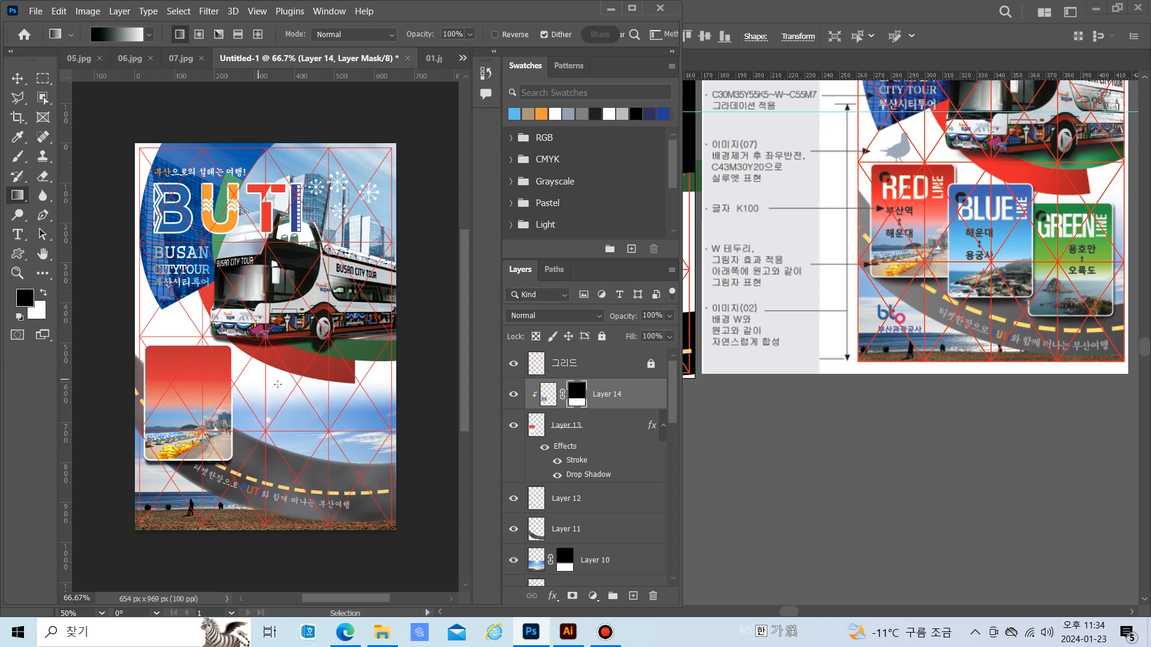
Switch to Illustrator and copy the red card's RED LINE title together with the two stop names and the arrow
left_click(565, 634)
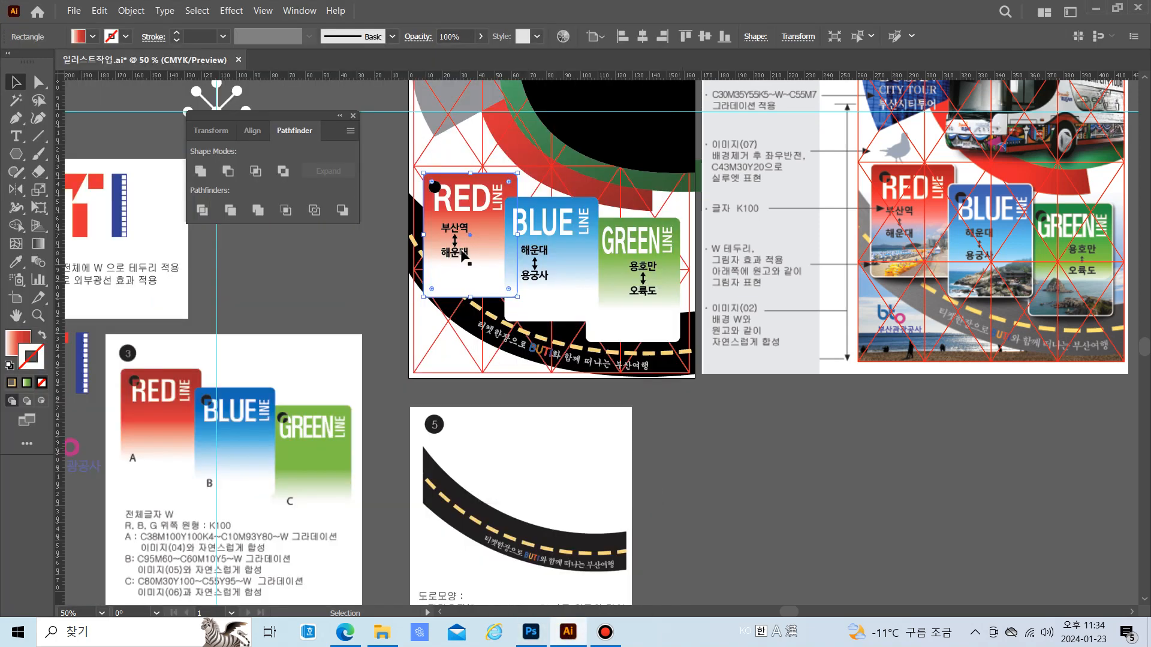
left_click(454, 210)
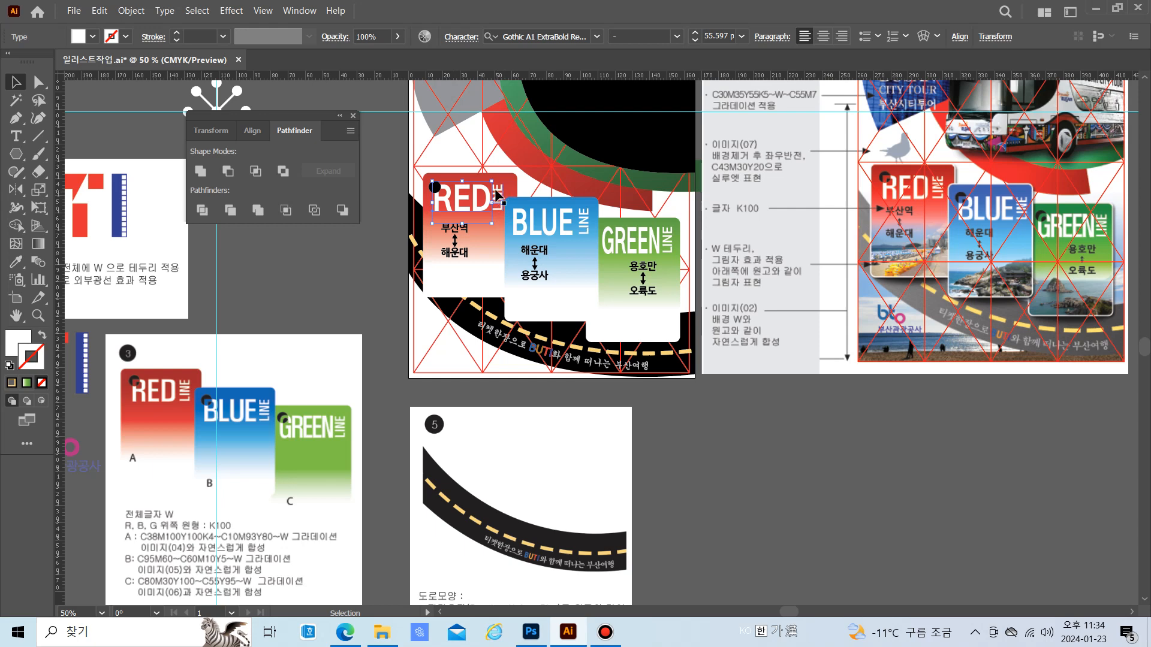
left_click(497, 195, "shift")
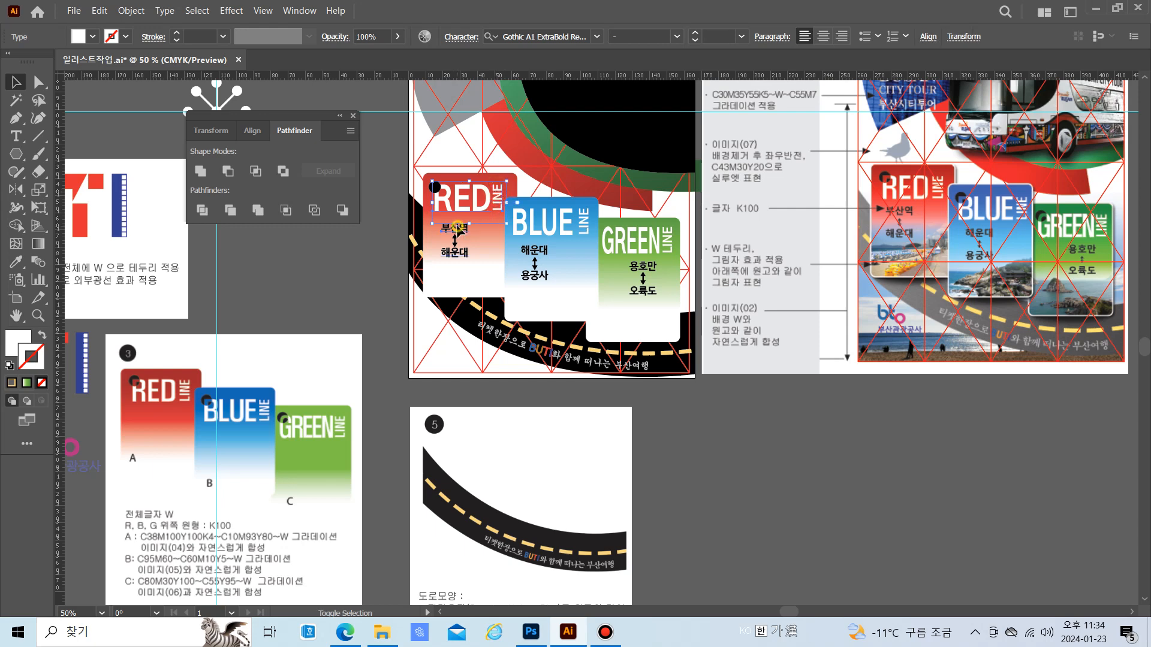
left_click(453, 255, "shift")
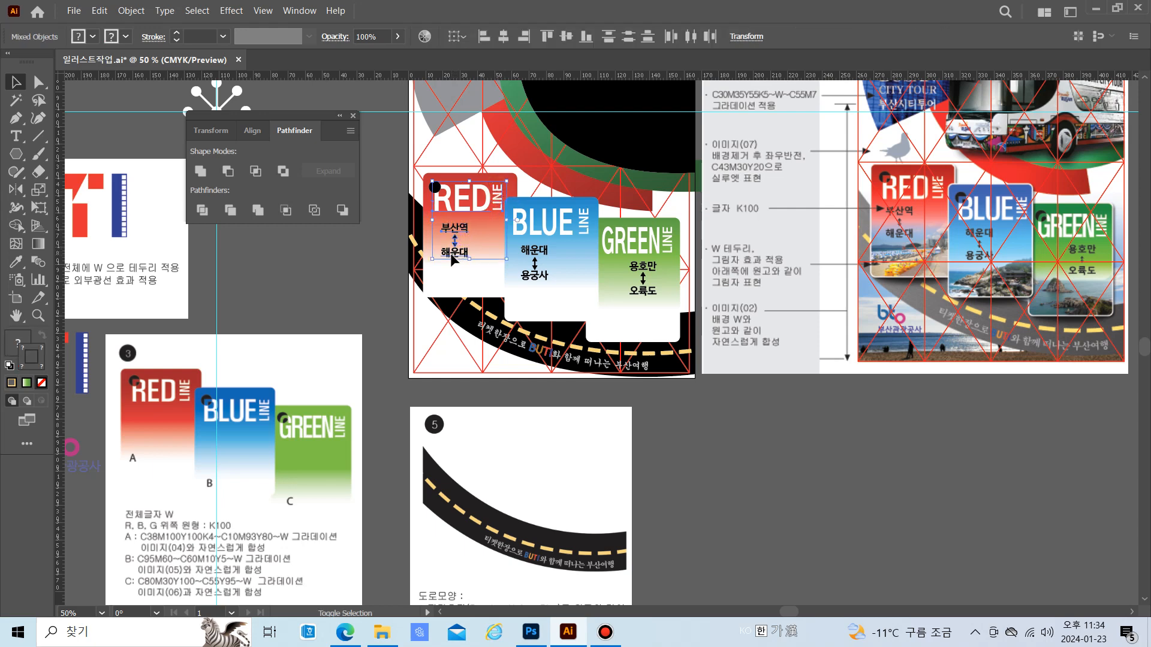
left_click(454, 255, "shift")
left_click(451, 252, "shift")
key("ctrl+c")
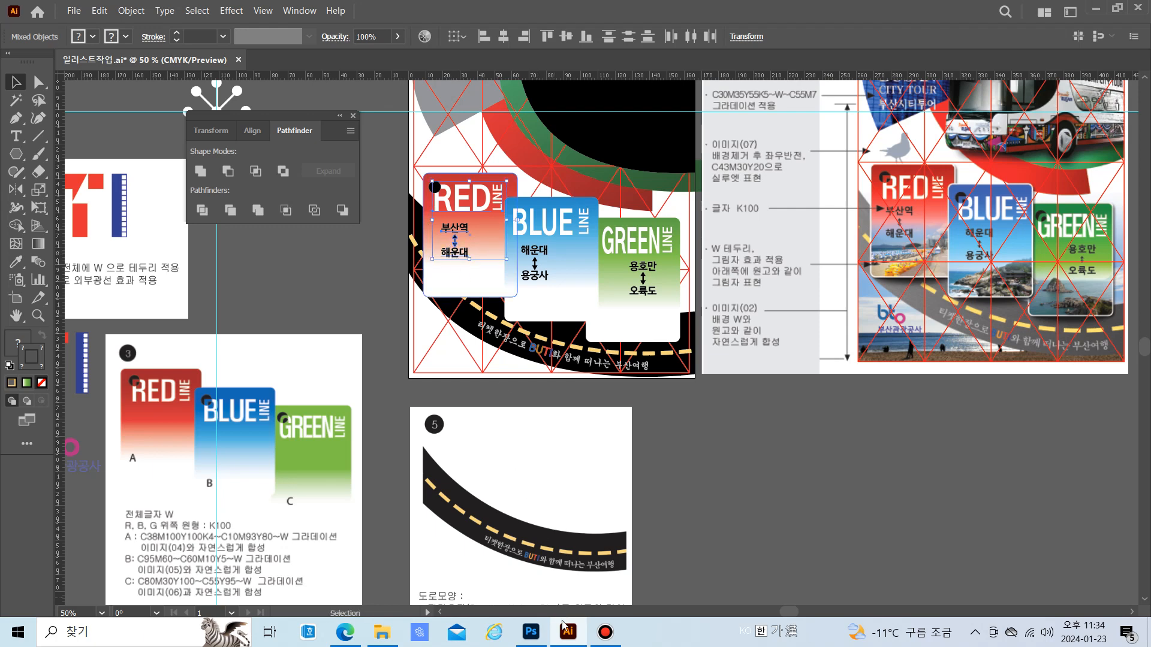
Switch to Photoshop, paste the red card lettering as pixels and place it on the card, centred at about X 134 px, Y 617 px
left_click(531, 632)
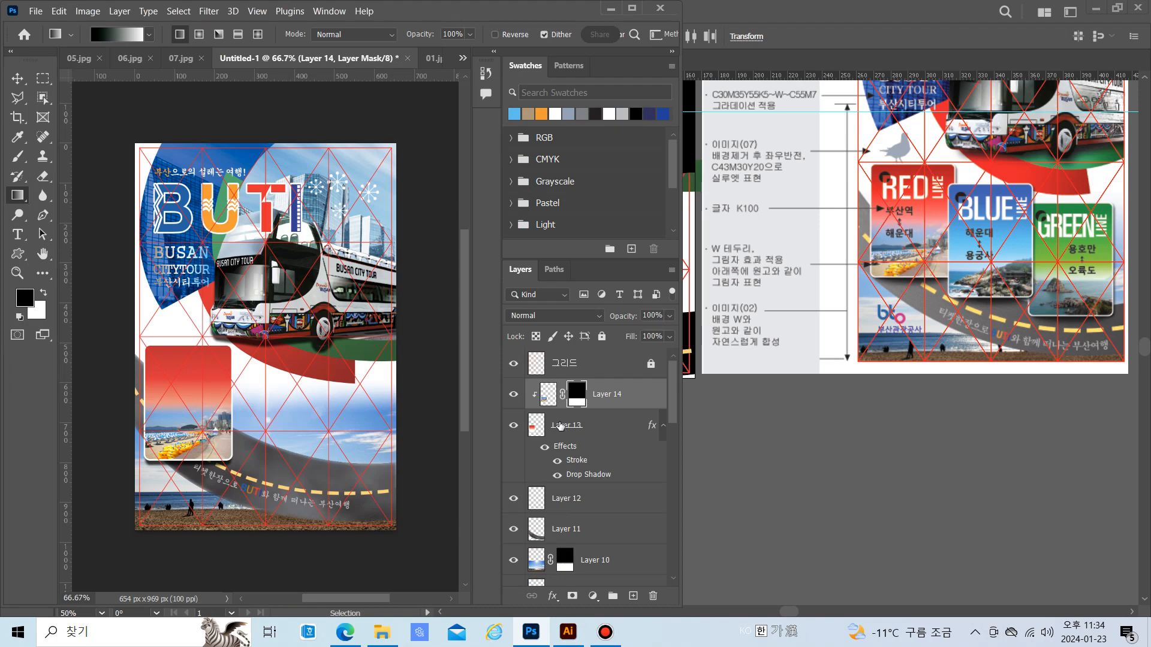
key("ctrl+v")
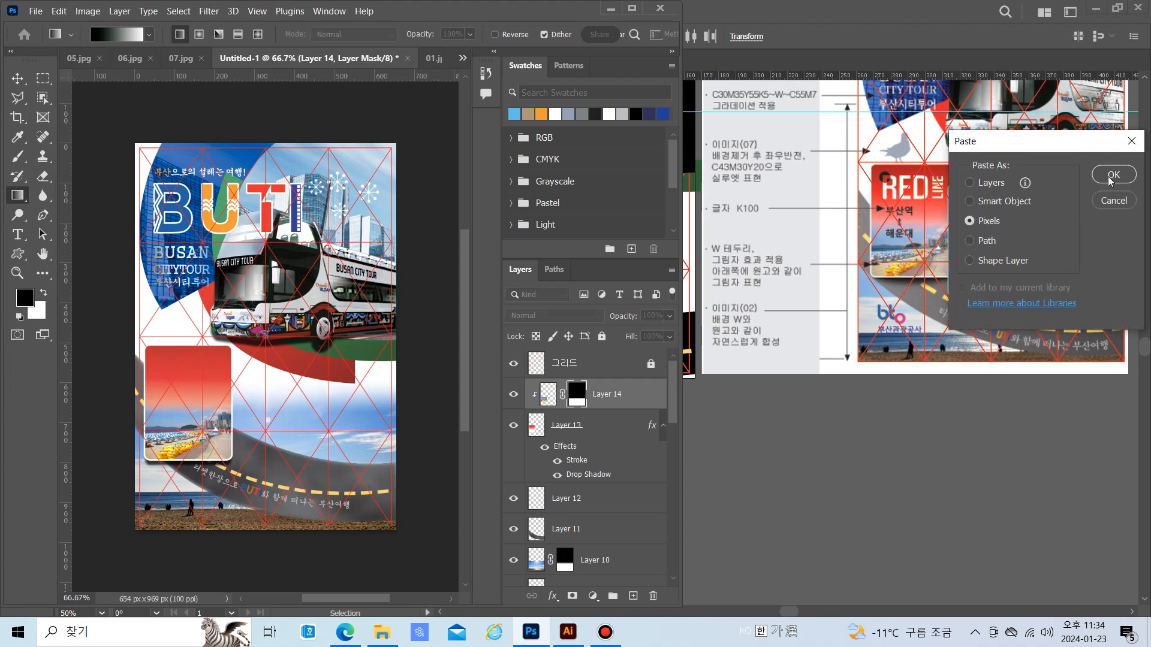
left_click(1112, 174)
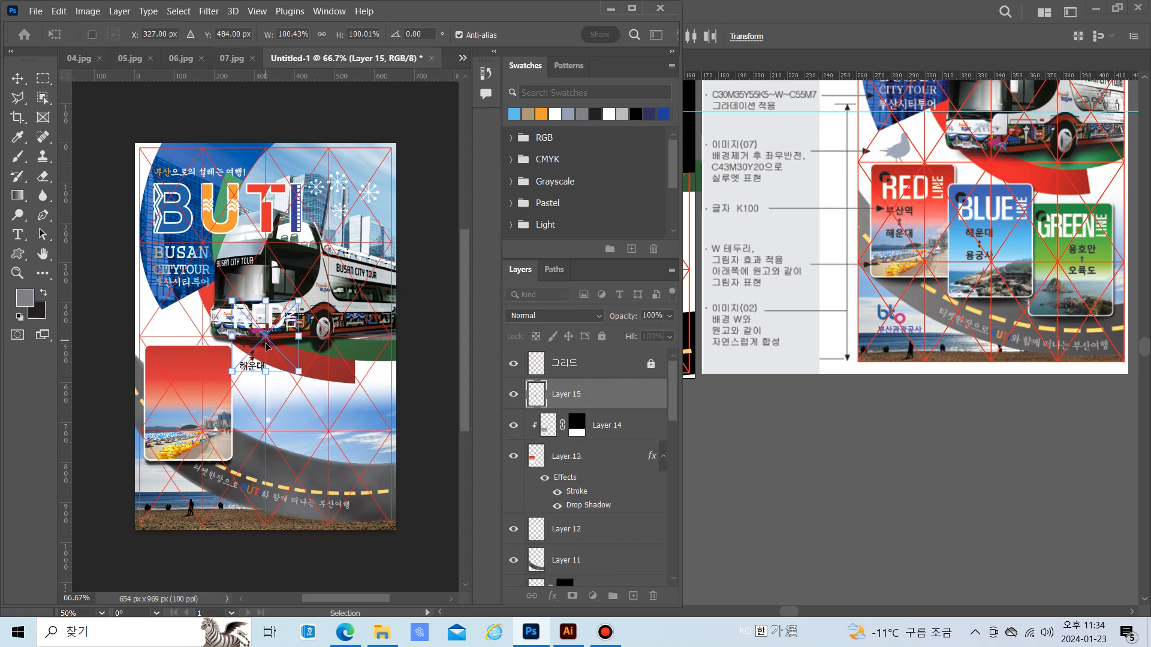
left_click_drag(252, 367, 175, 418)
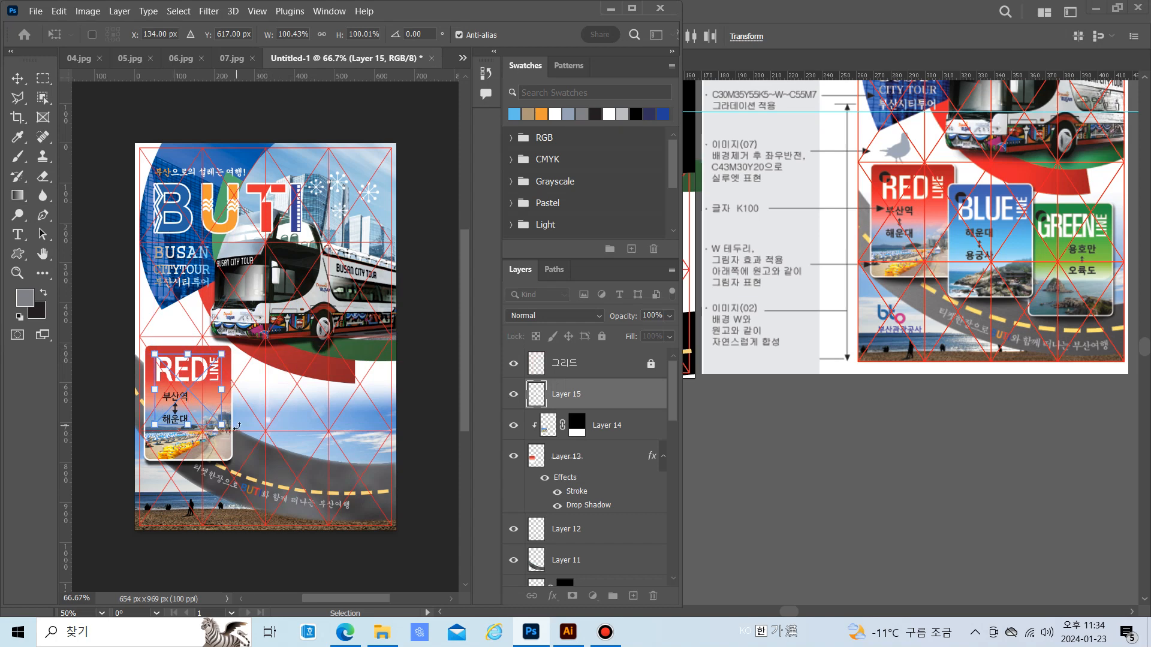
key("Return")
key("g")
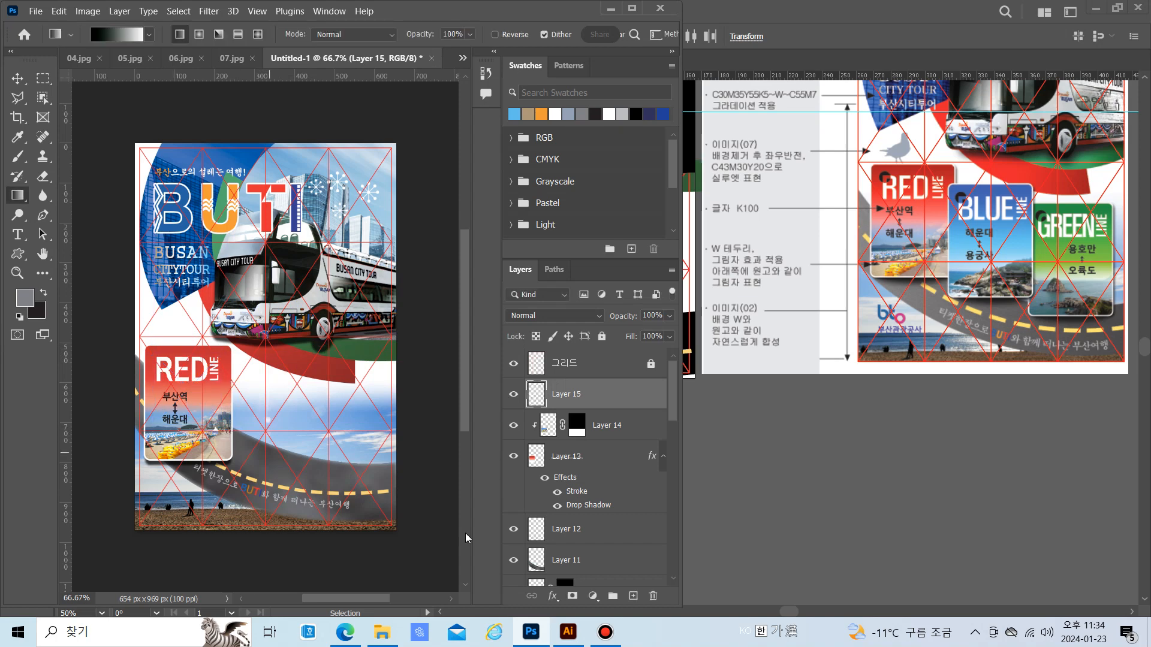
Copy the red card's small black circle from Illustrator and paste it into the Photoshop poster as pixels
left_click(568, 632)
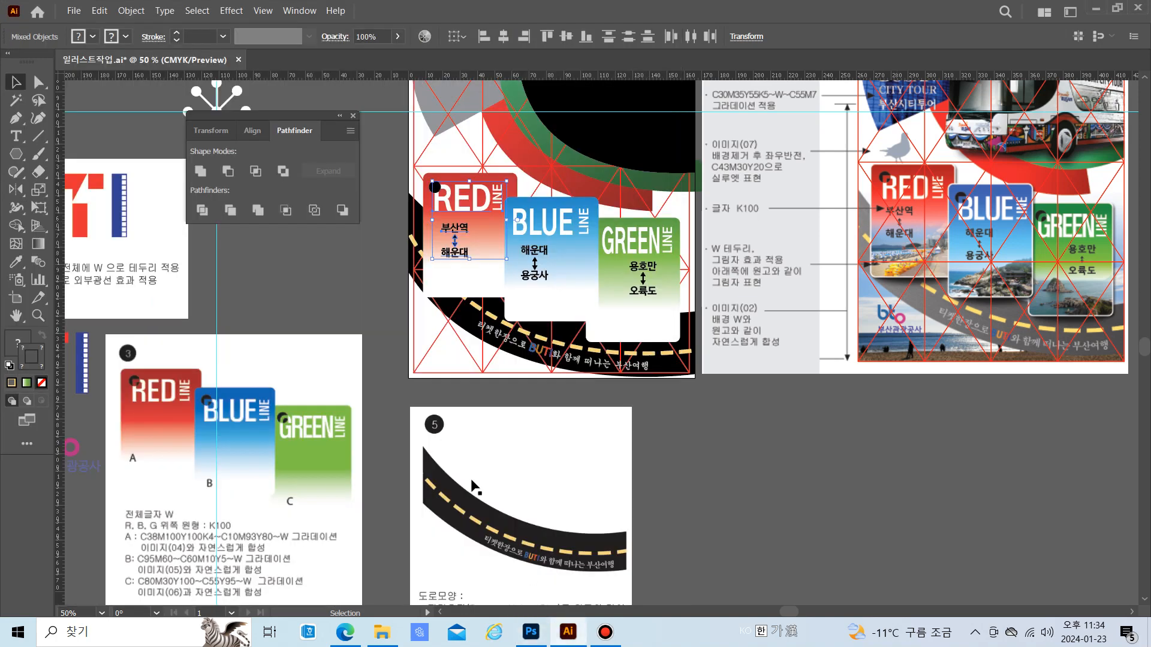
left_click(384, 198)
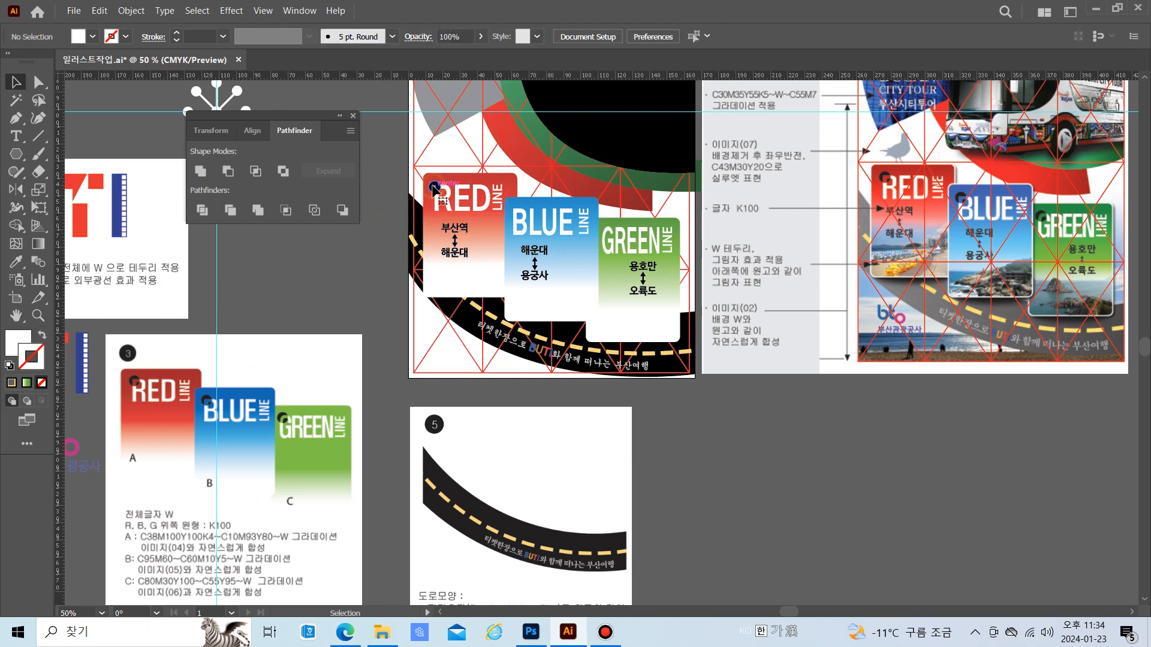
left_click(432, 186)
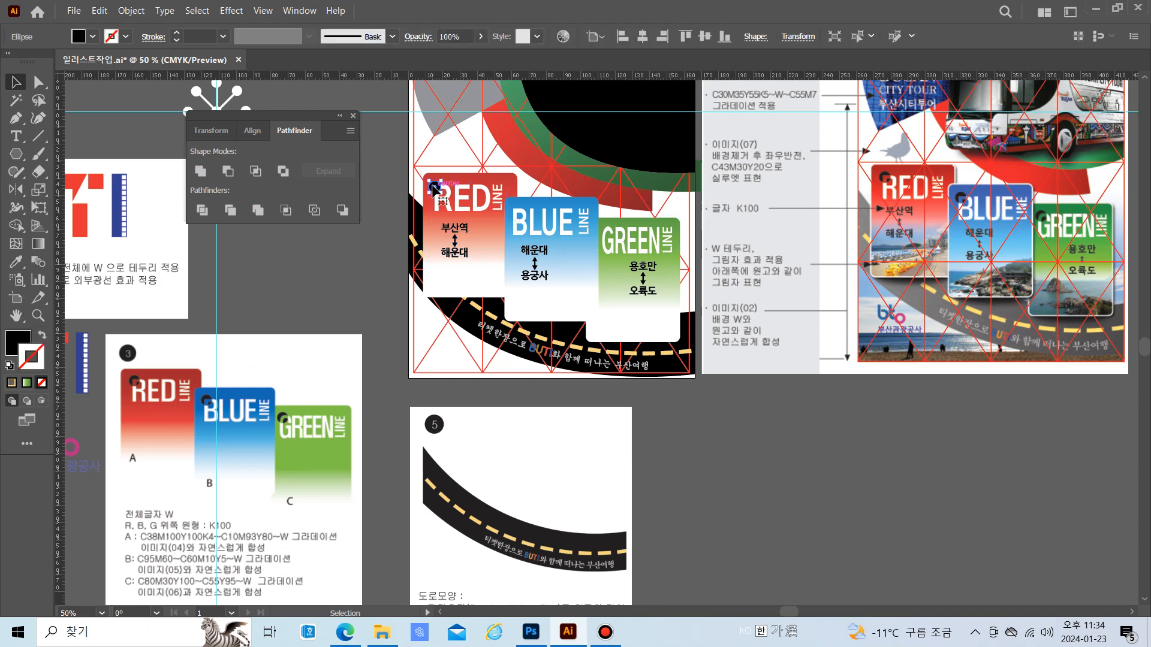
left_click(531, 632)
key("ctrl+v")
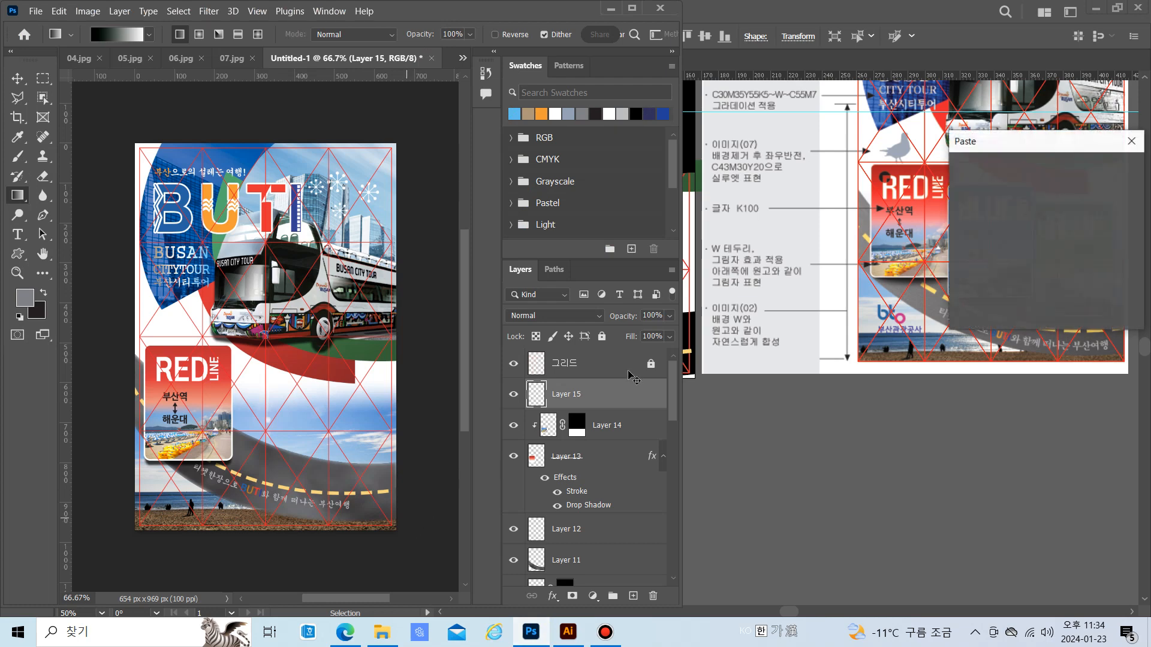
left_click(1110, 178)
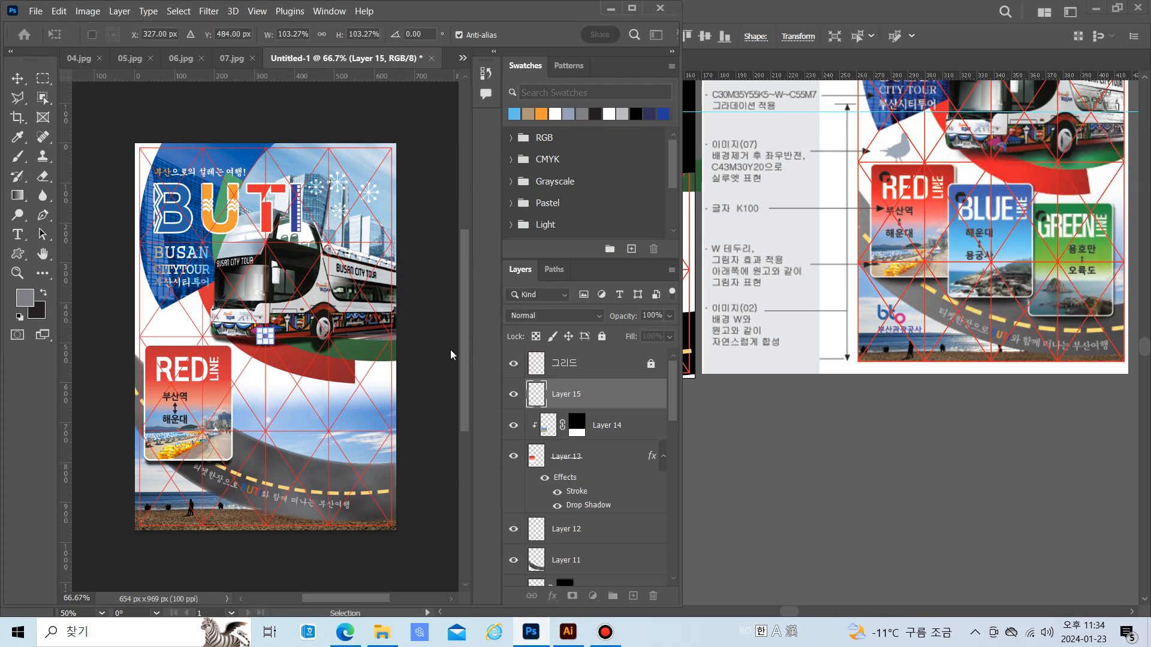
Place the black circle in the red card's upper-left corner, centred at about X 54 px, Y 542 px
left_click_drag(264, 338, 155, 362)
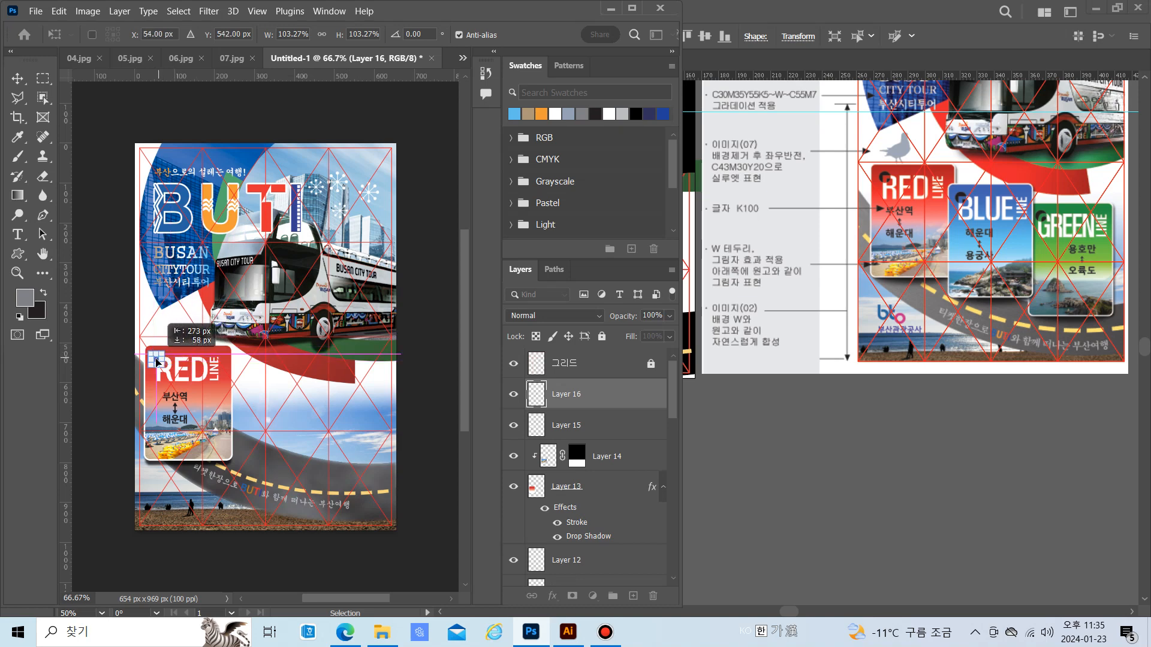
key("Return")
key("g")
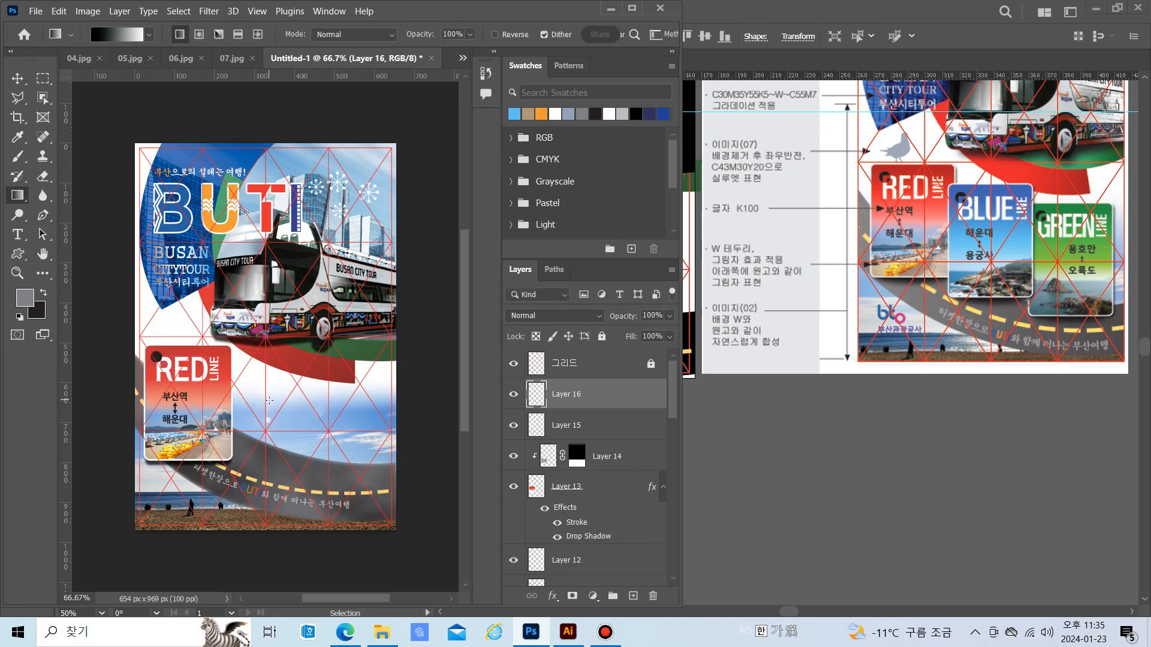
Set the black circle layer's blend mode to Linear Light and inspect the red card up close
left_click(17, 78)
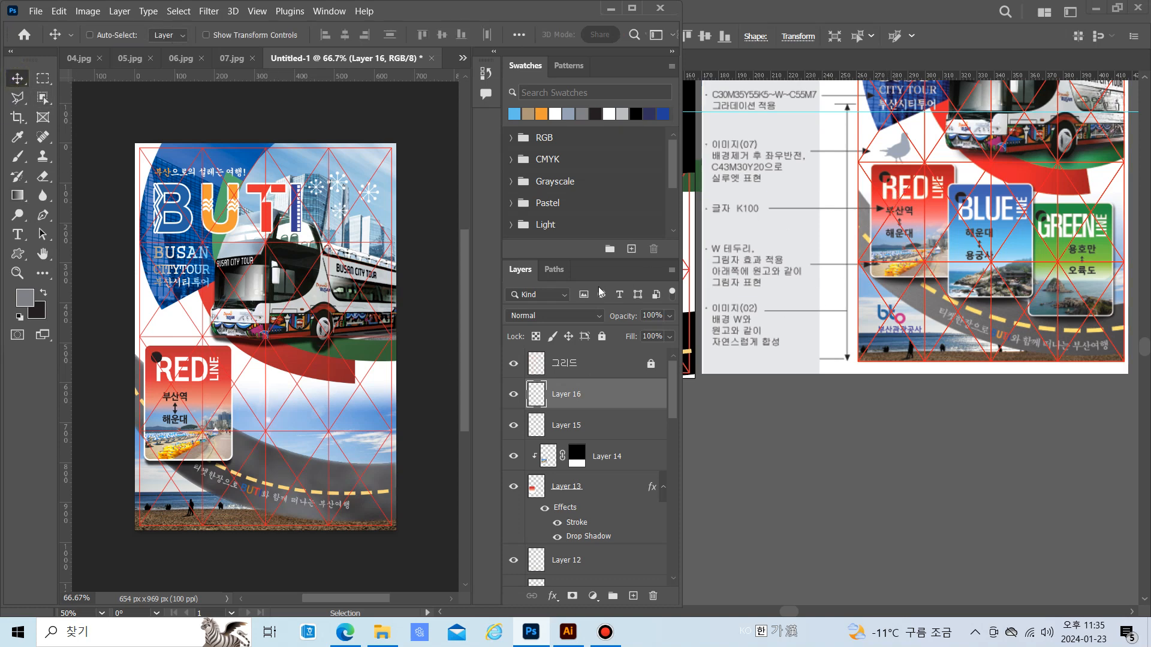
left_click(598, 317)
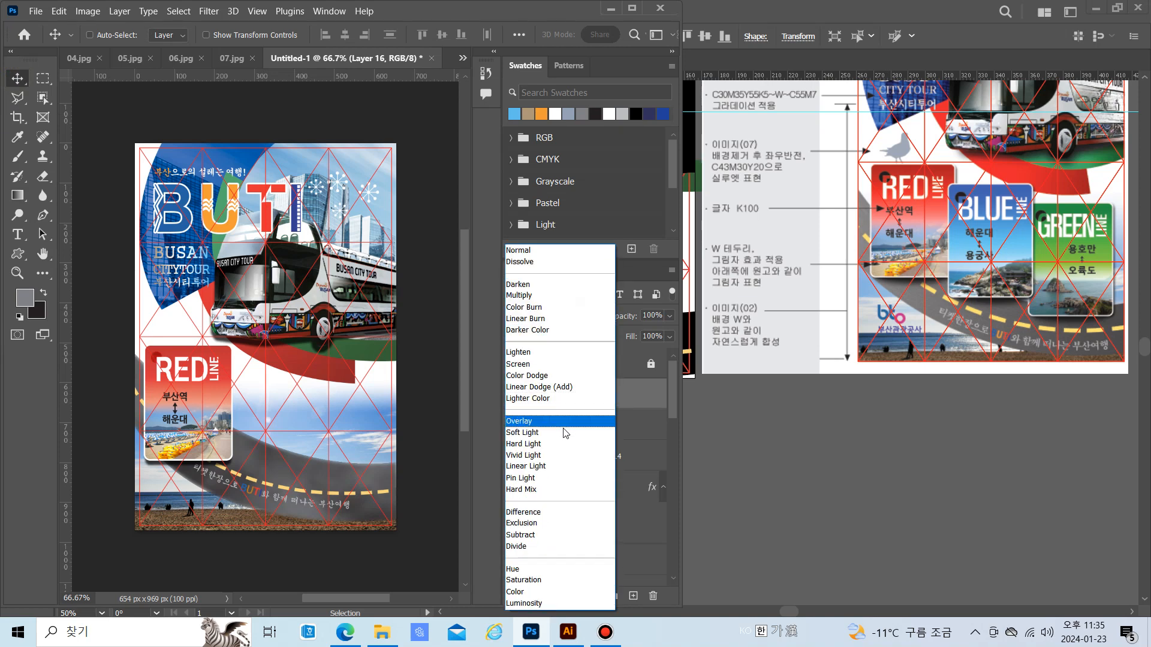
left_click(552, 470)
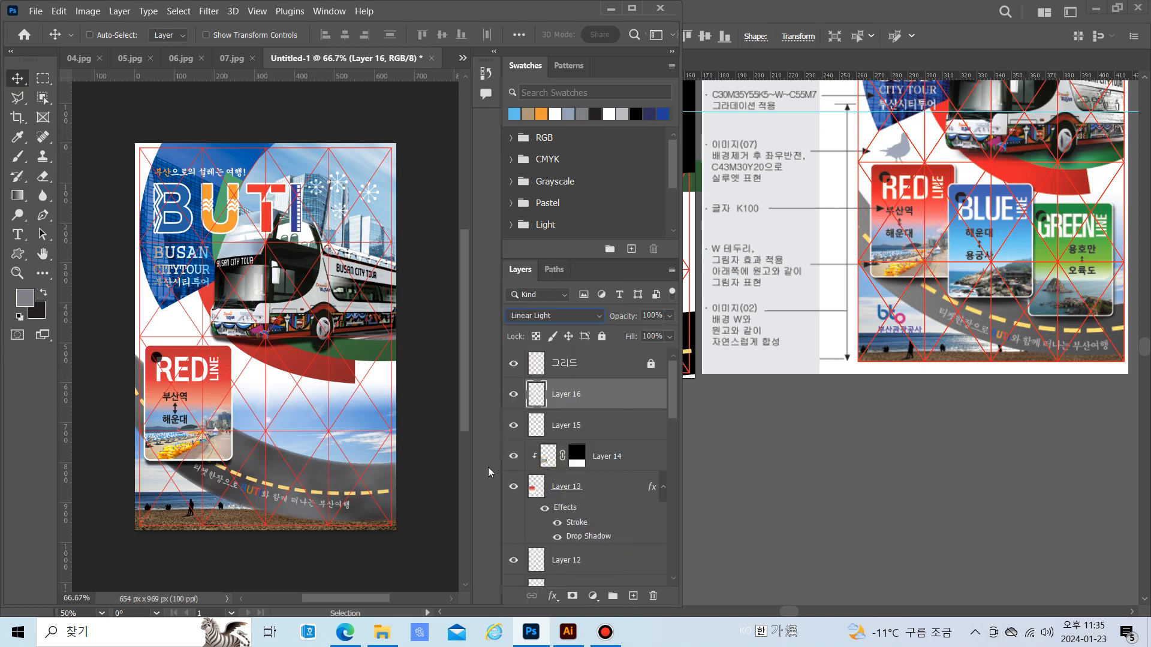
left_click(18, 273)
left_click_drag(172, 368, 210, 378)
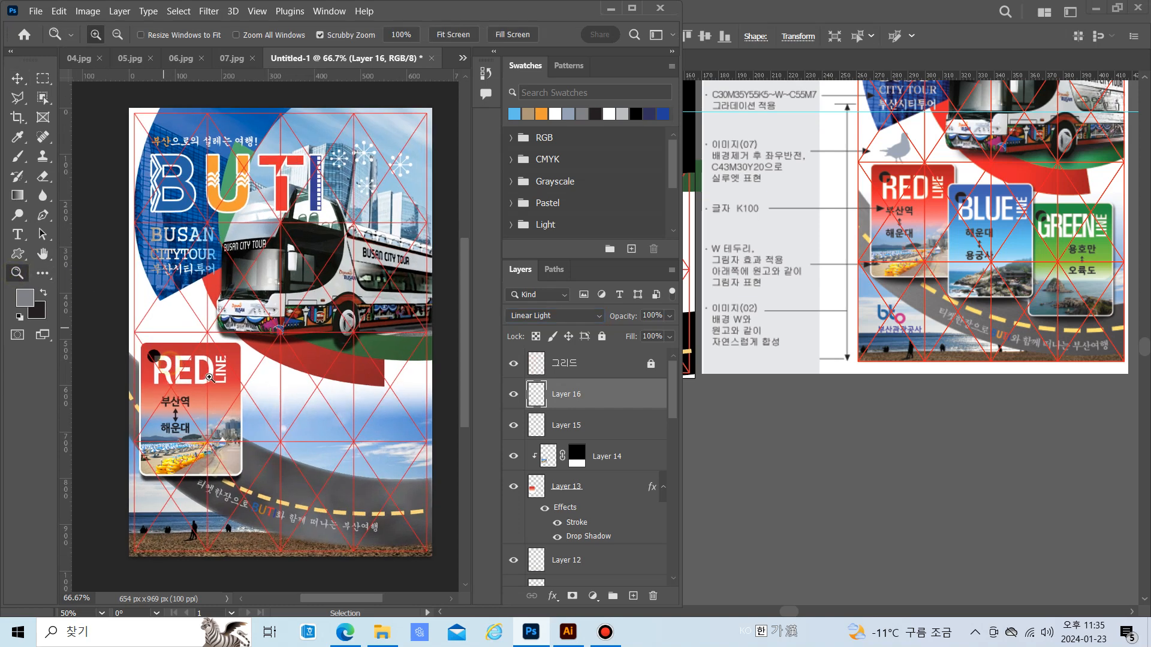
Move the red card's black circle to about X 60 px, Y 542 px and scale it up slightly
left_click(210, 377)
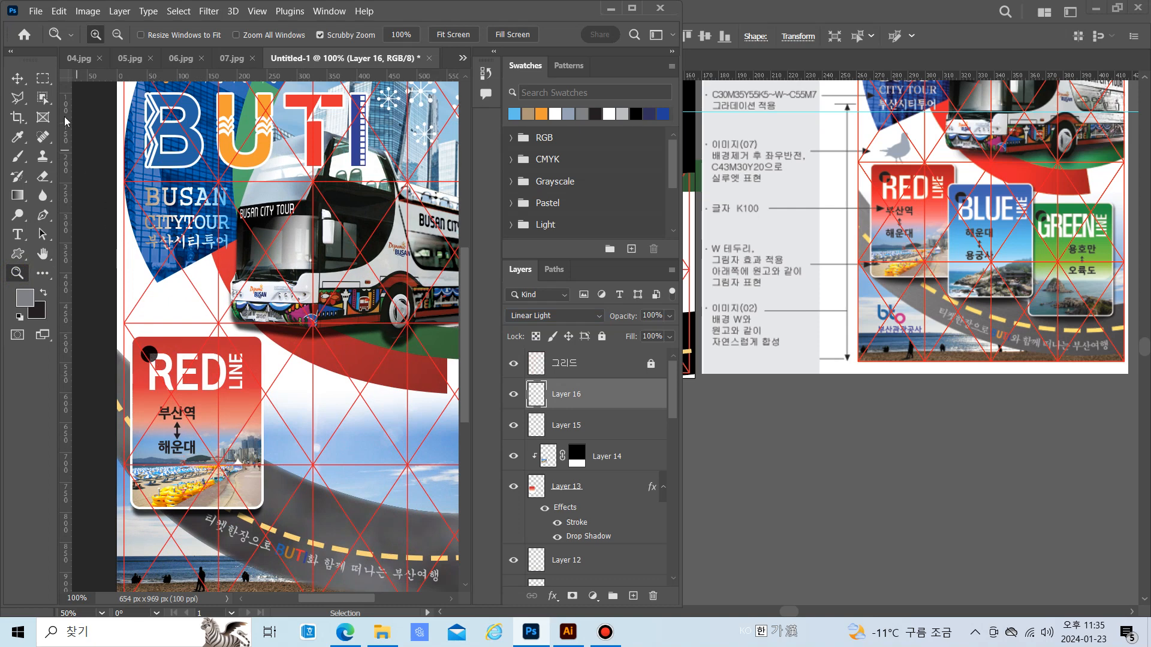
left_click(18, 81)
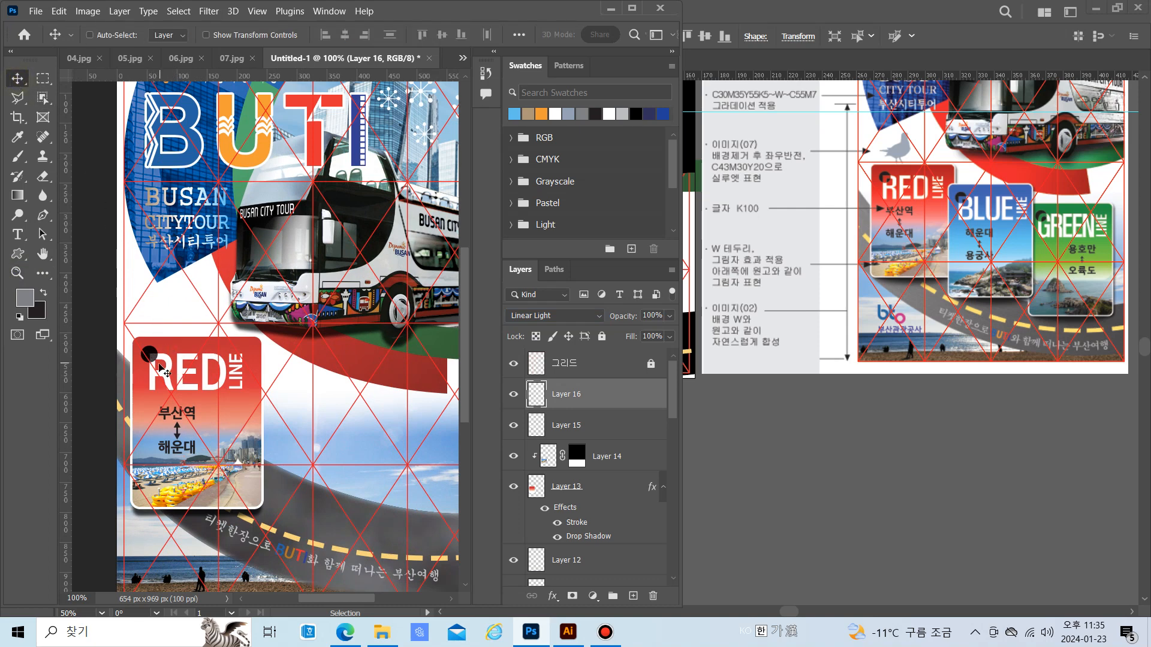
left_click_drag(152, 359, 156, 360)
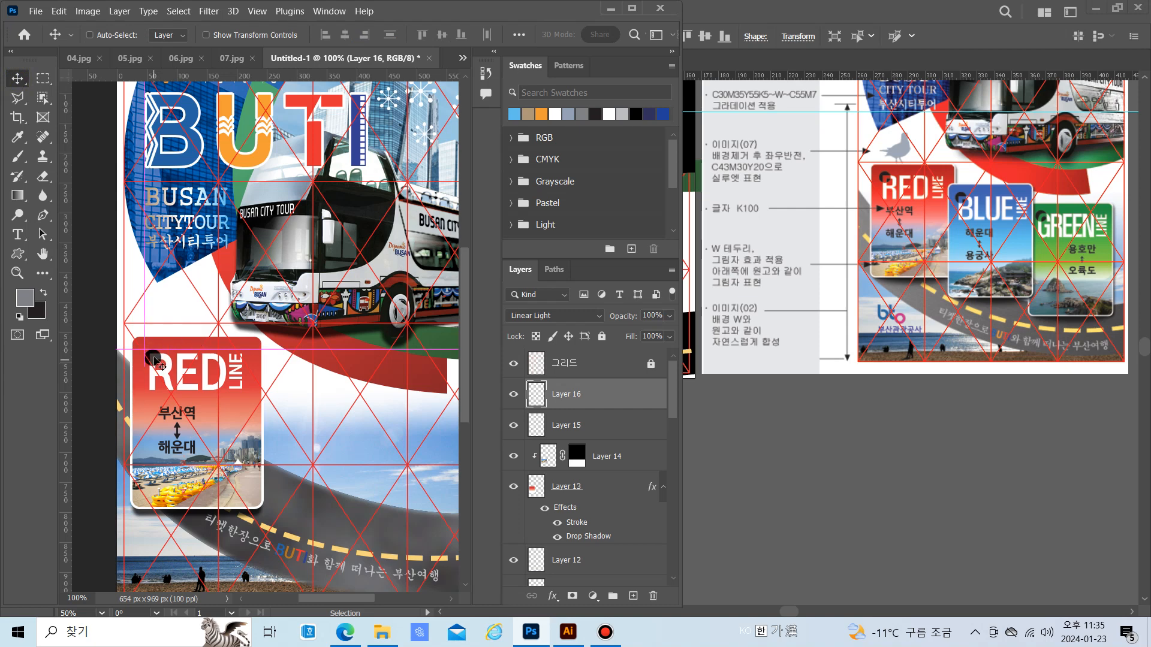
key("ctrl+t")
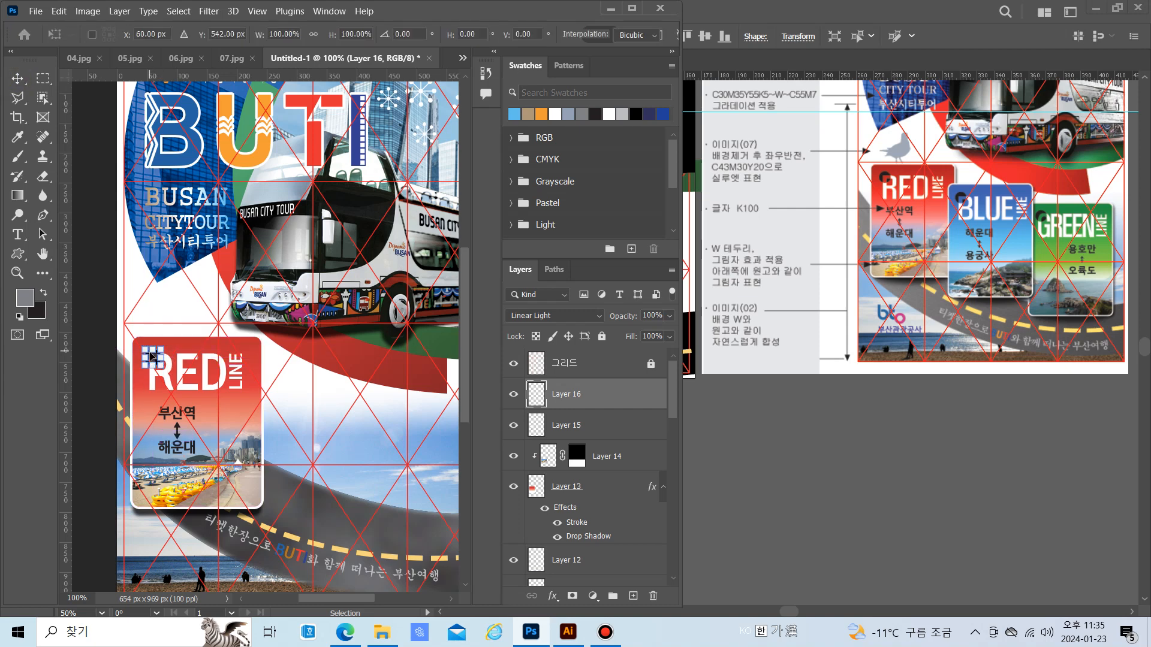
left_click_drag(144, 346, 139, 342)
key("Return")
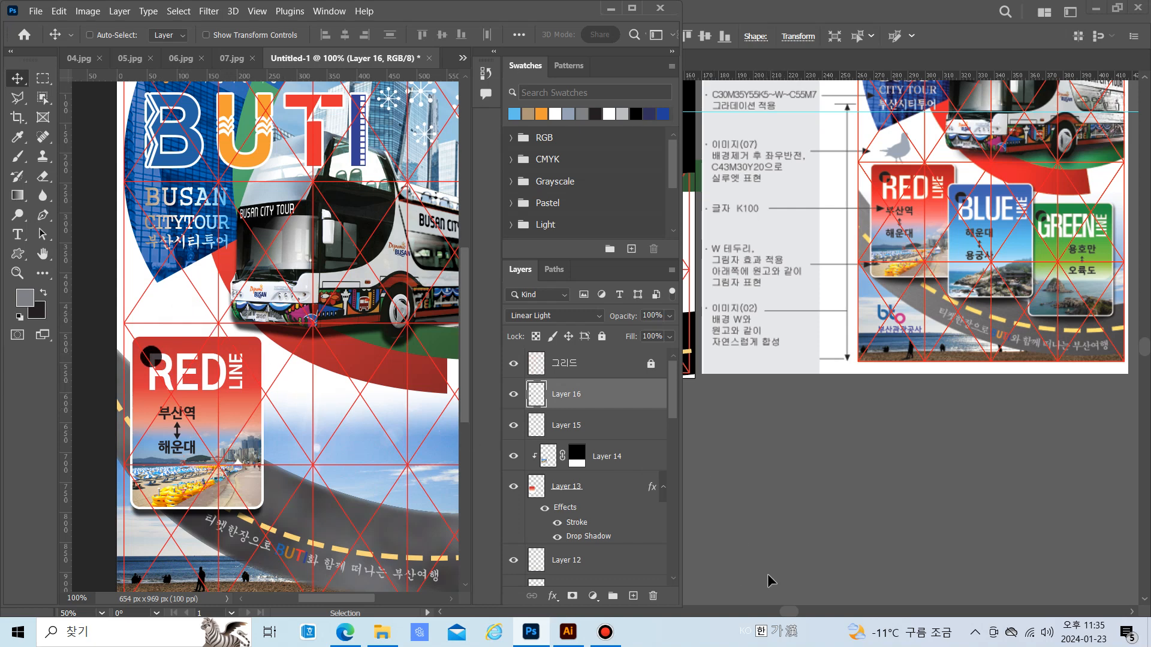
left_click(17, 273)
left_click(222, 389)
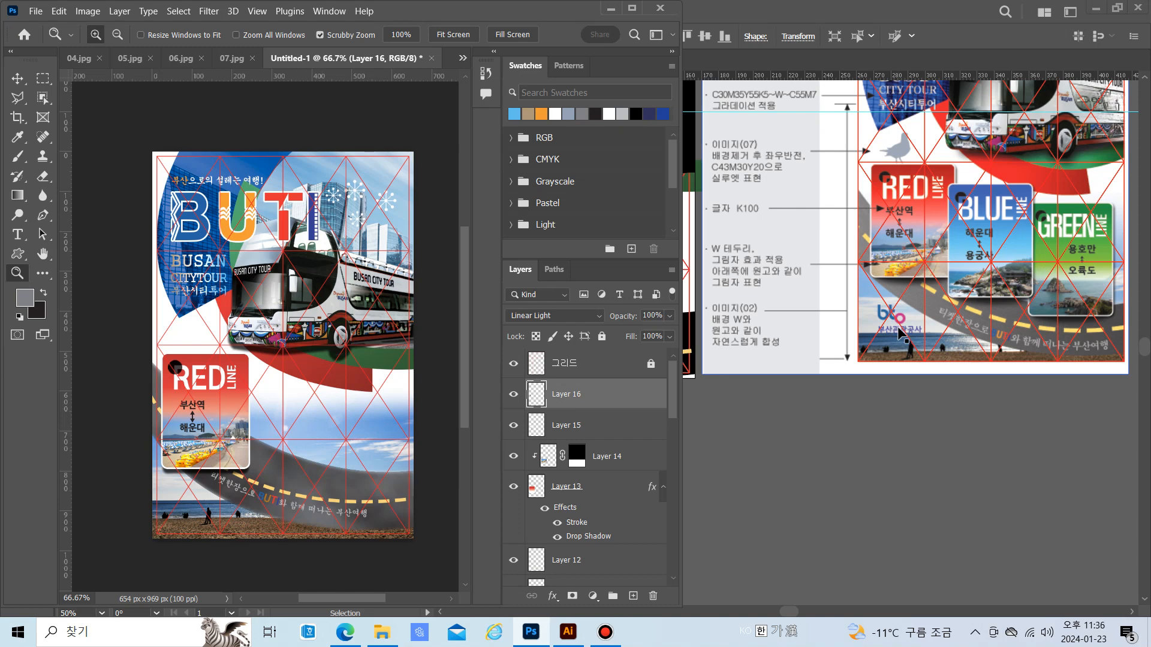
Open image 07, copy the selected seagull without its background and paste it into the poster as a new layer
left_click(35, 11)
key("Escape")
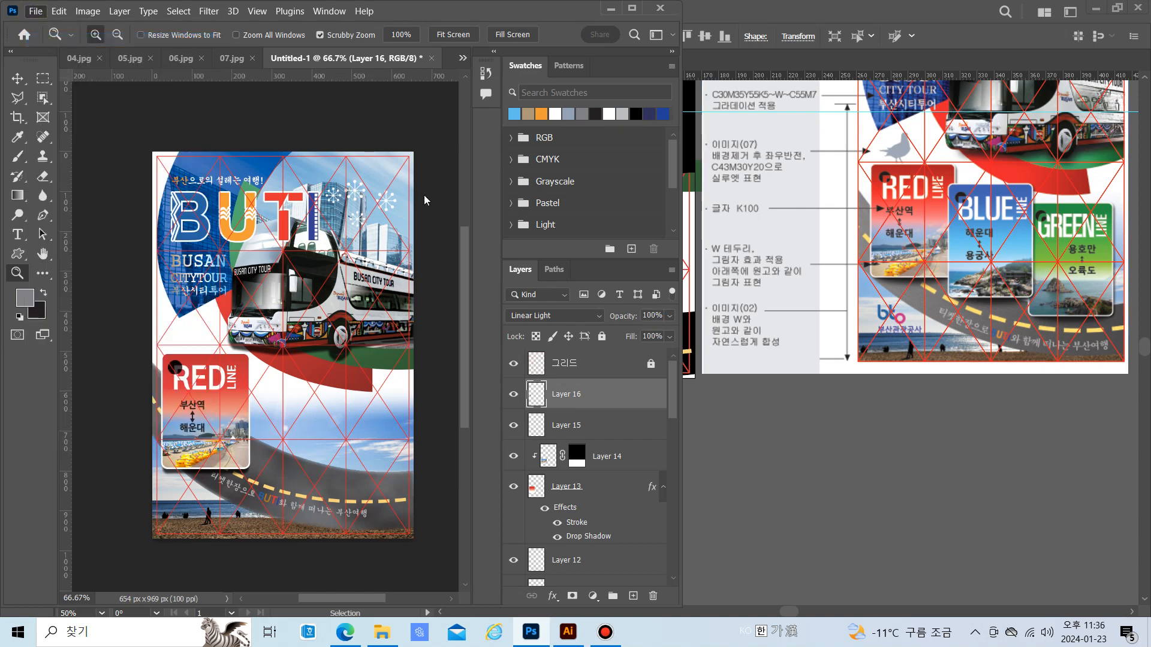
key("ctrl+o")
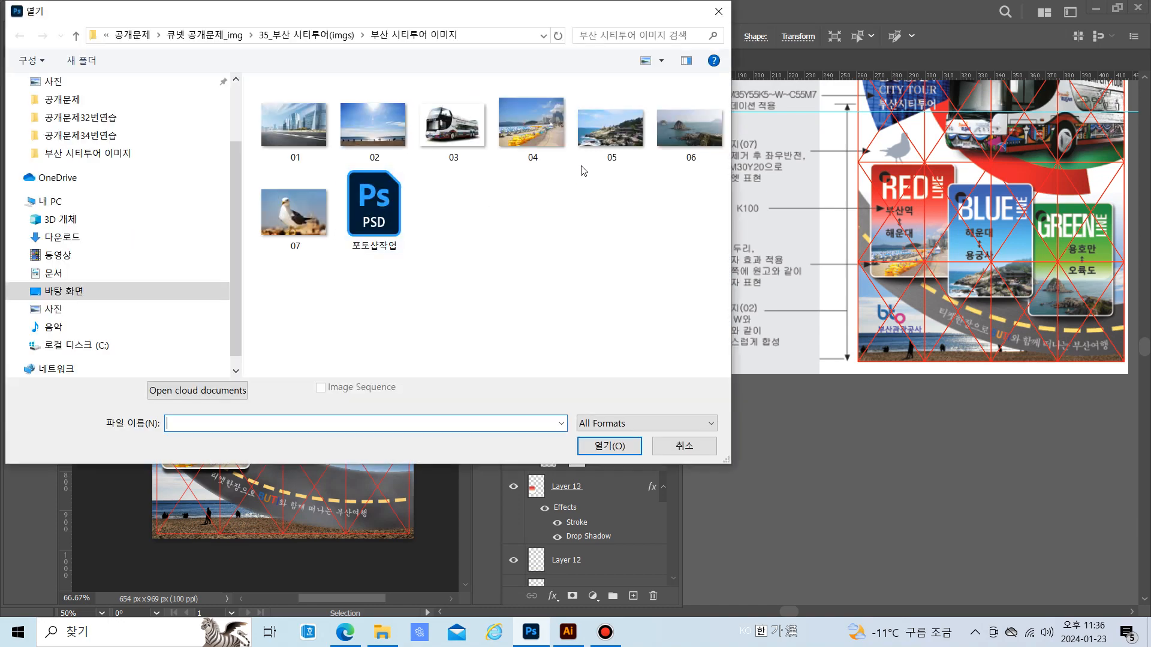
left_click(290, 209)
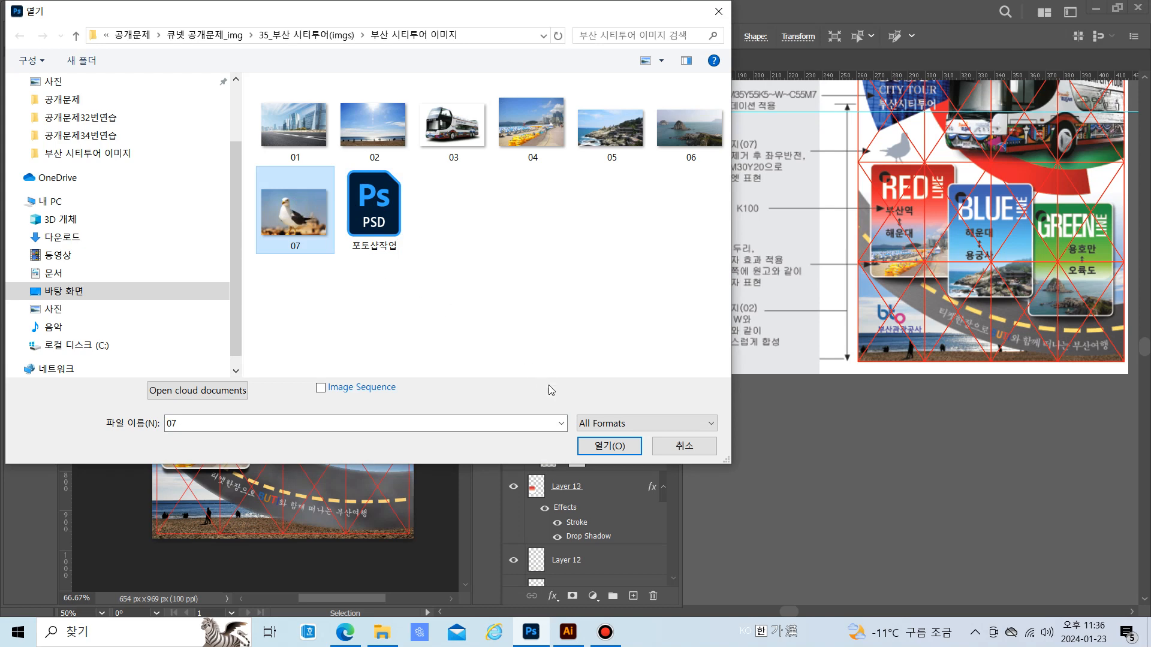
left_click(603, 445)
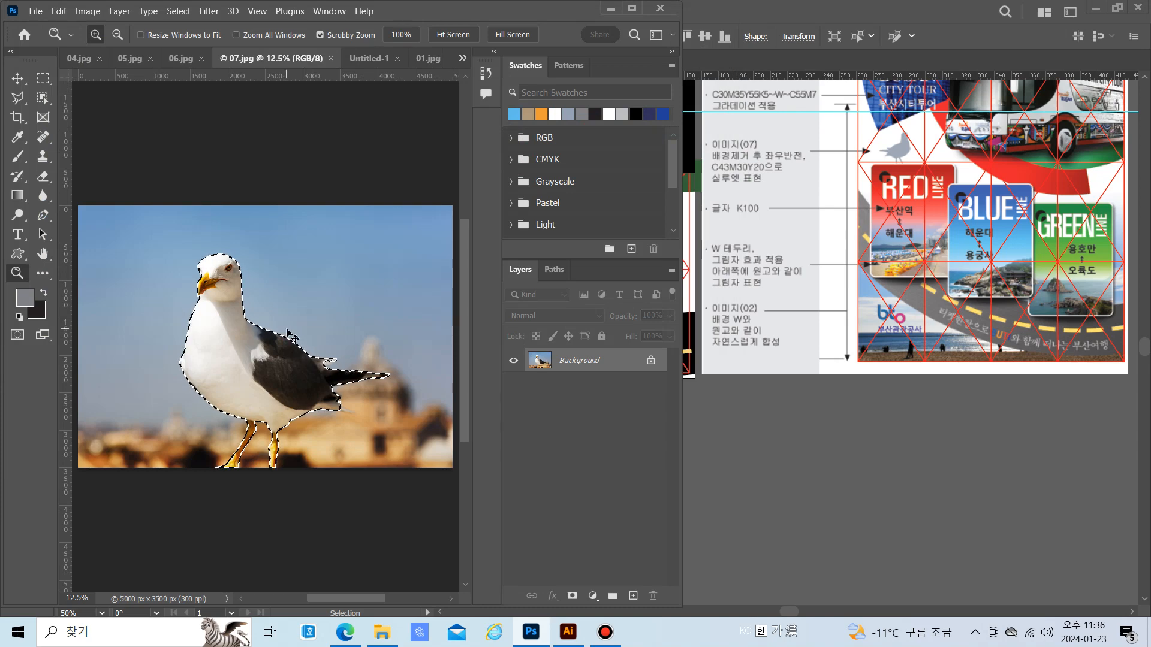
left_click(368, 62)
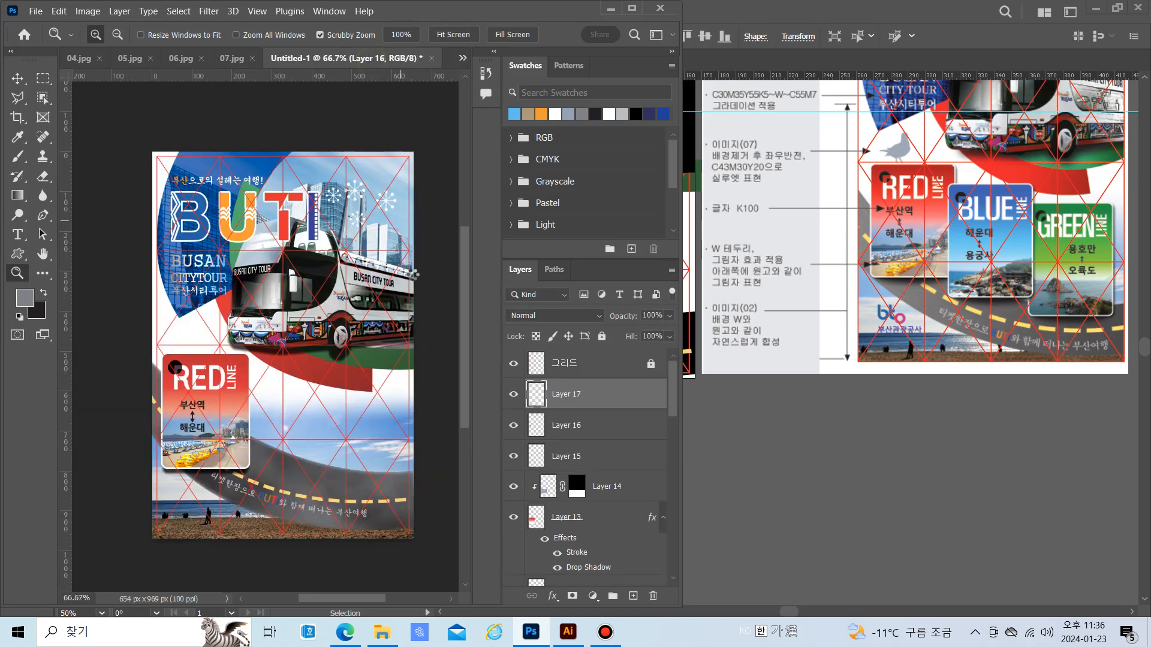
key("ctrl+v")
Scale the seagull down to a small figure, flip it horizontally and place it just above the red card
key("ctrl+t")
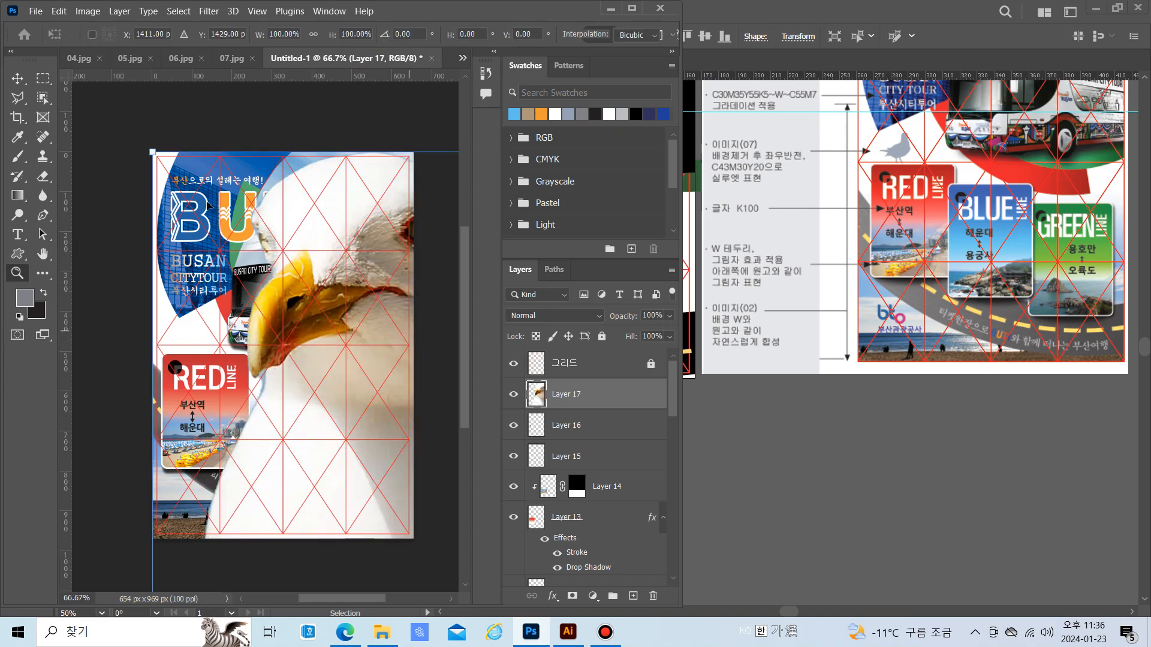
left_click_drag(155, 154, 332, 334)
left_click_drag(352, 383, 104, 176)
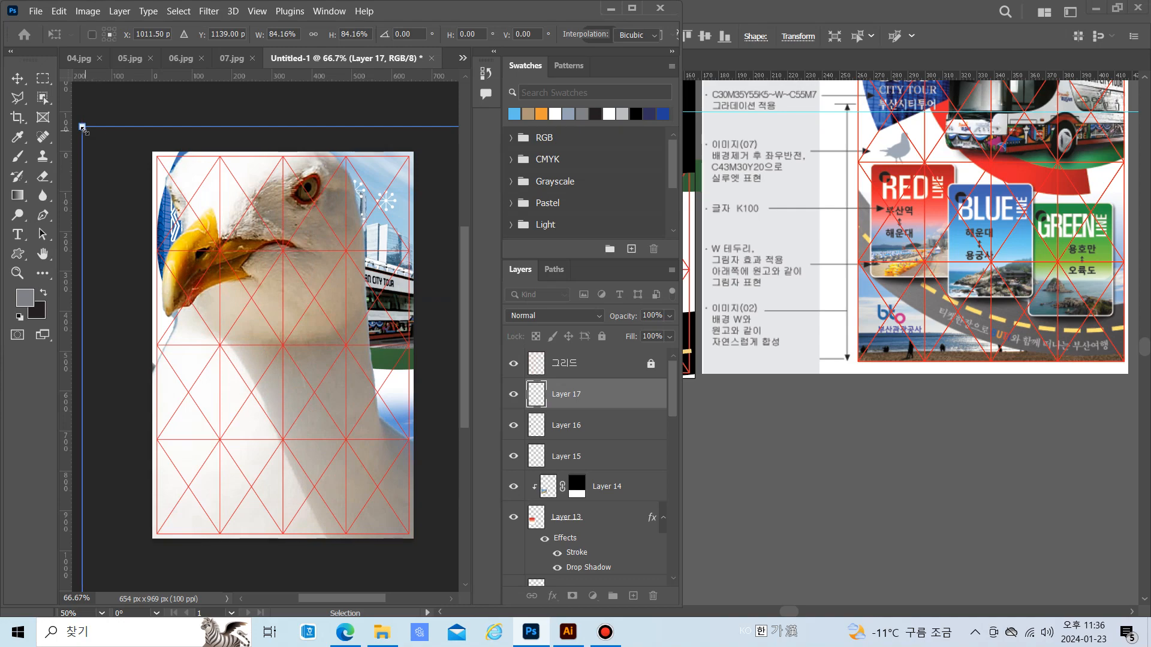
left_click_drag(82, 127, 190, 328)
right_click(192, 336)
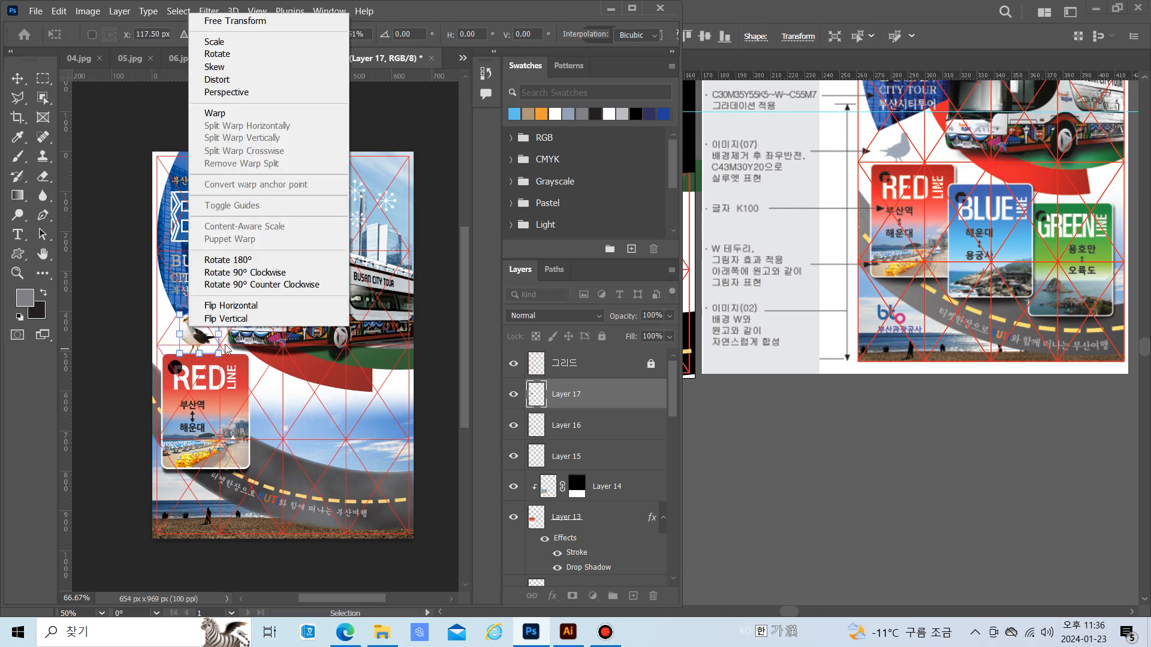
left_click(234, 306)
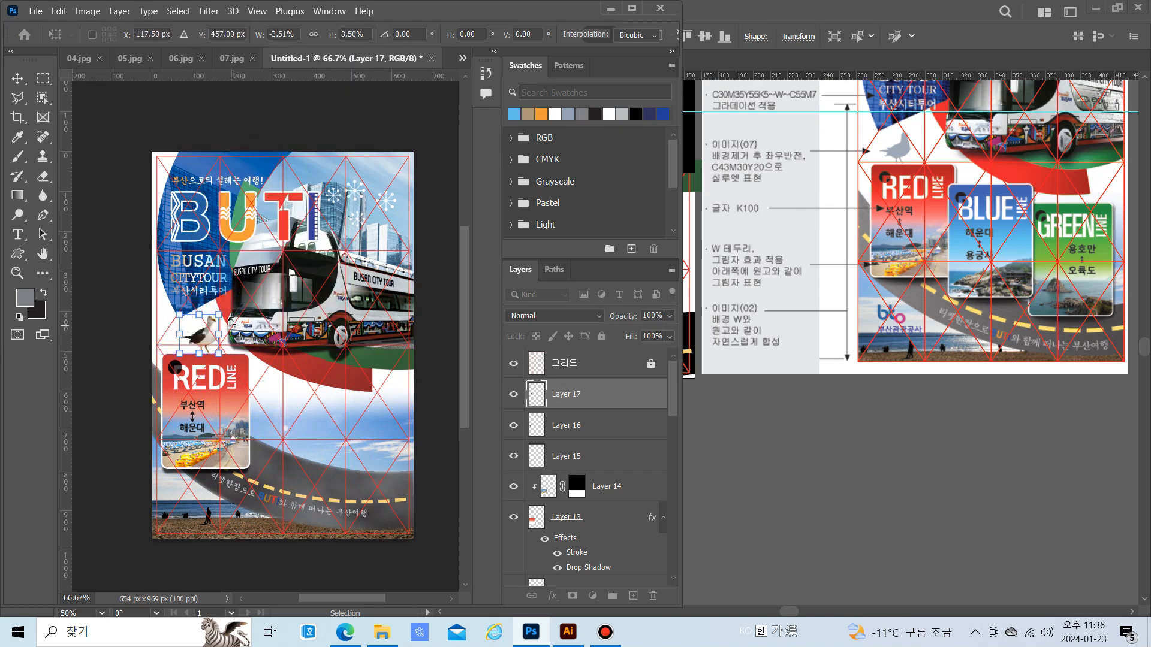
left_click_drag(218, 316, 202, 335)
key("ctrl+space")
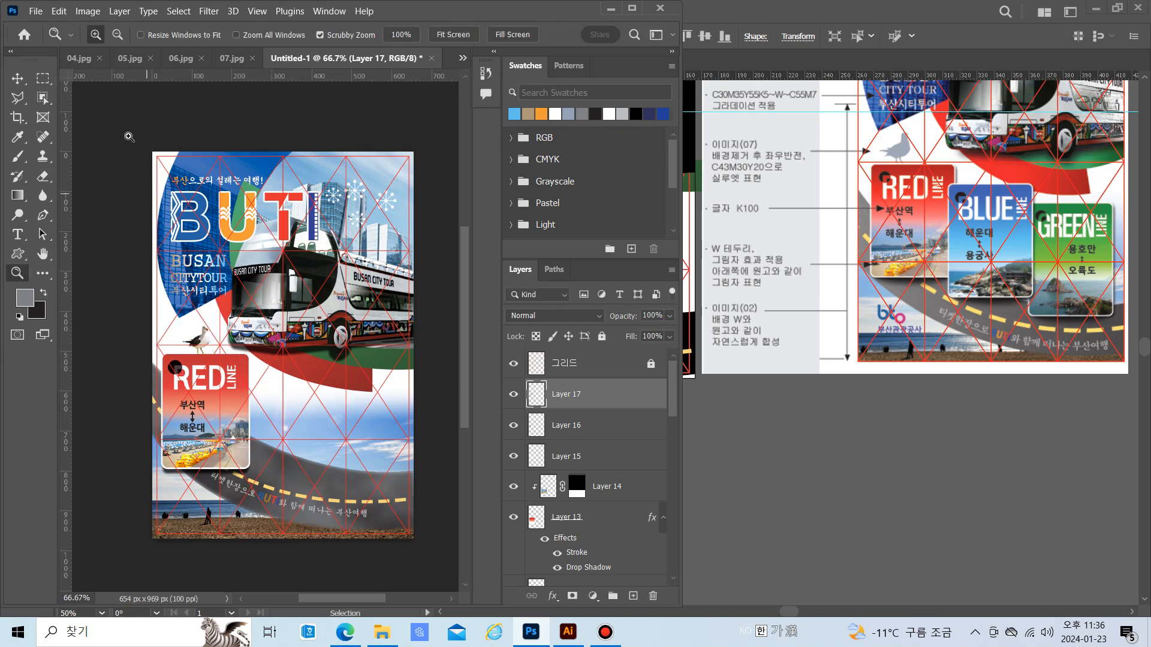
Fill the seagull with the colour C43 M30 Y20 K0, preserving transparency, to turn it into a flat silhouette
left_click(59, 11)
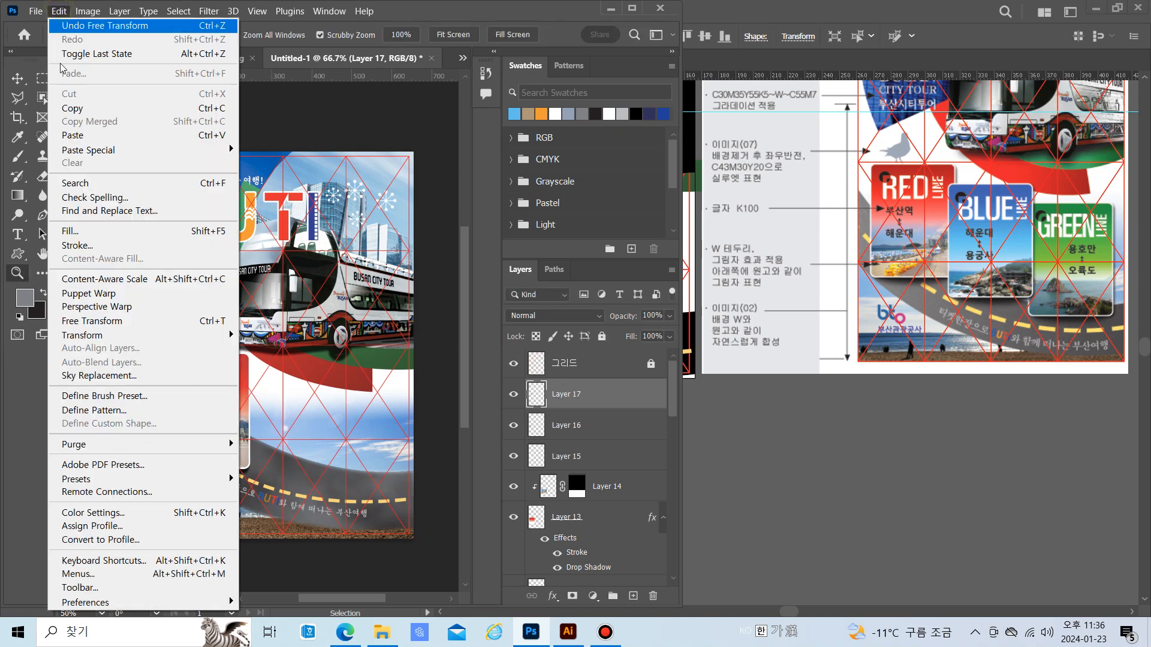
left_click(80, 232)
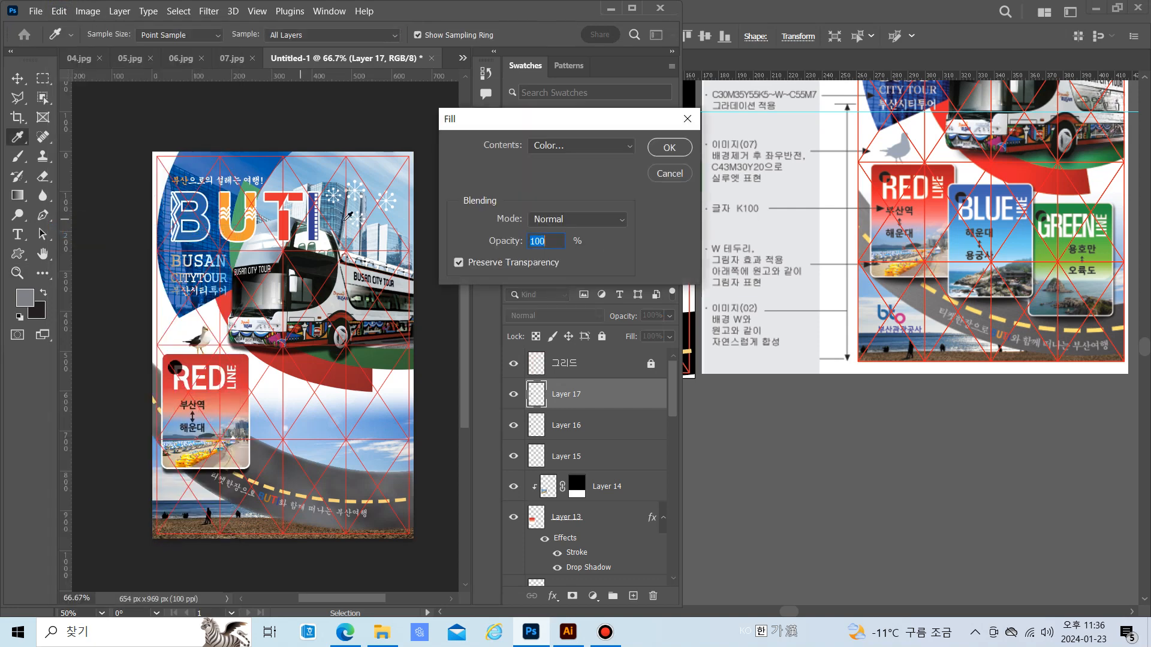
left_click(630, 150)
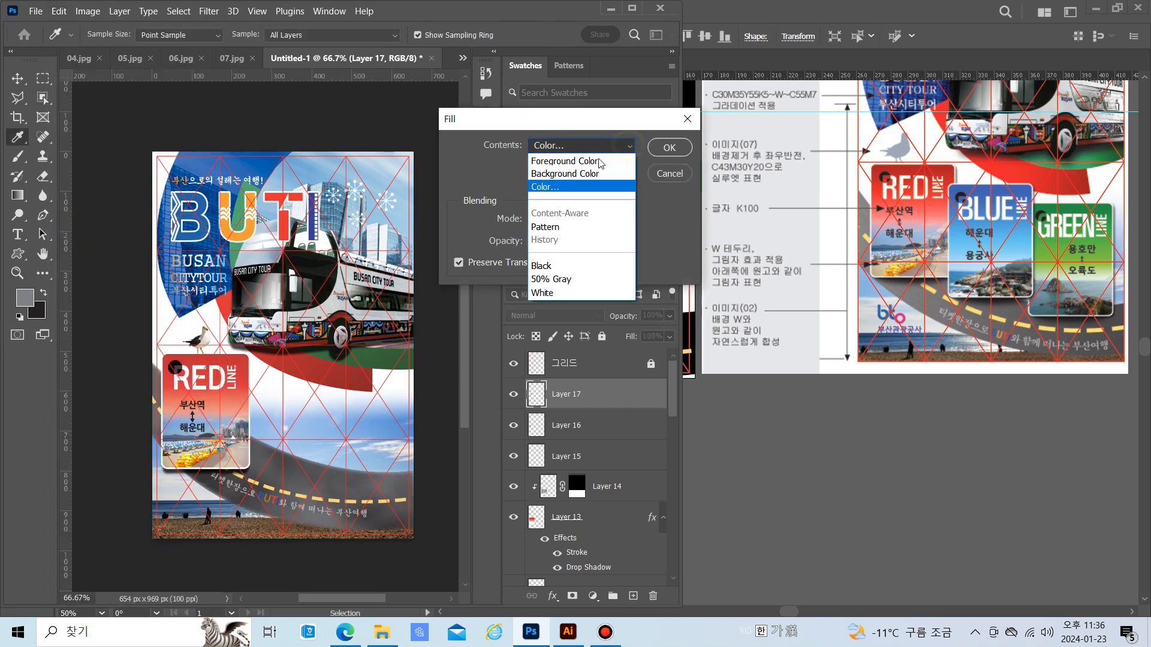
left_click(580, 190)
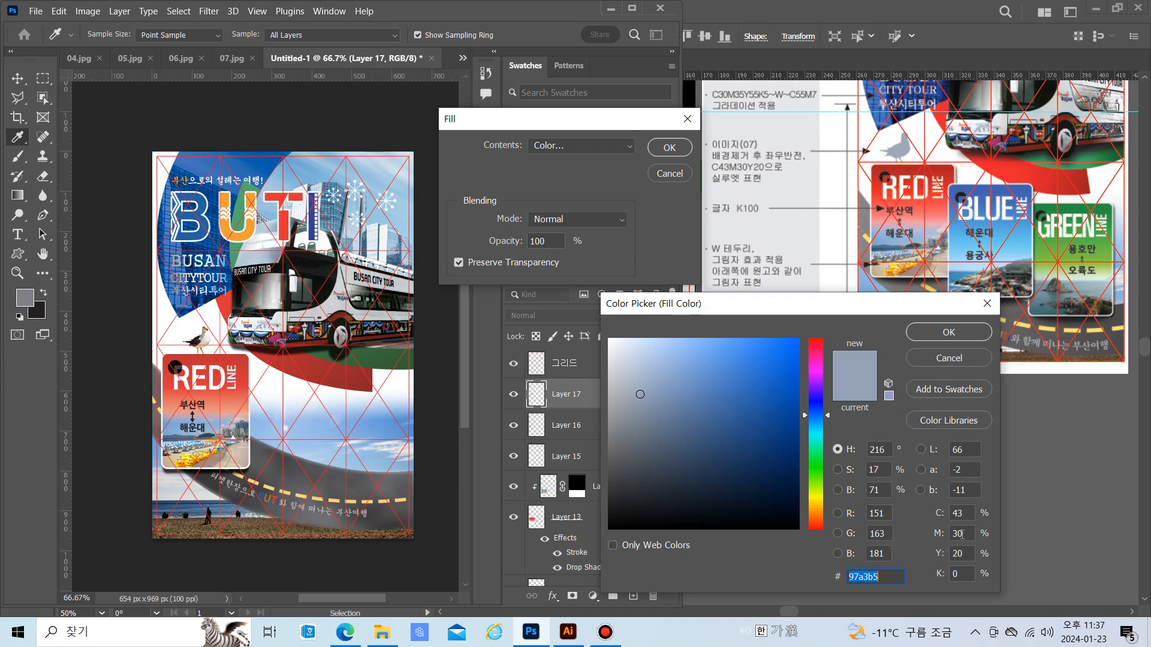
left_click(949, 333)
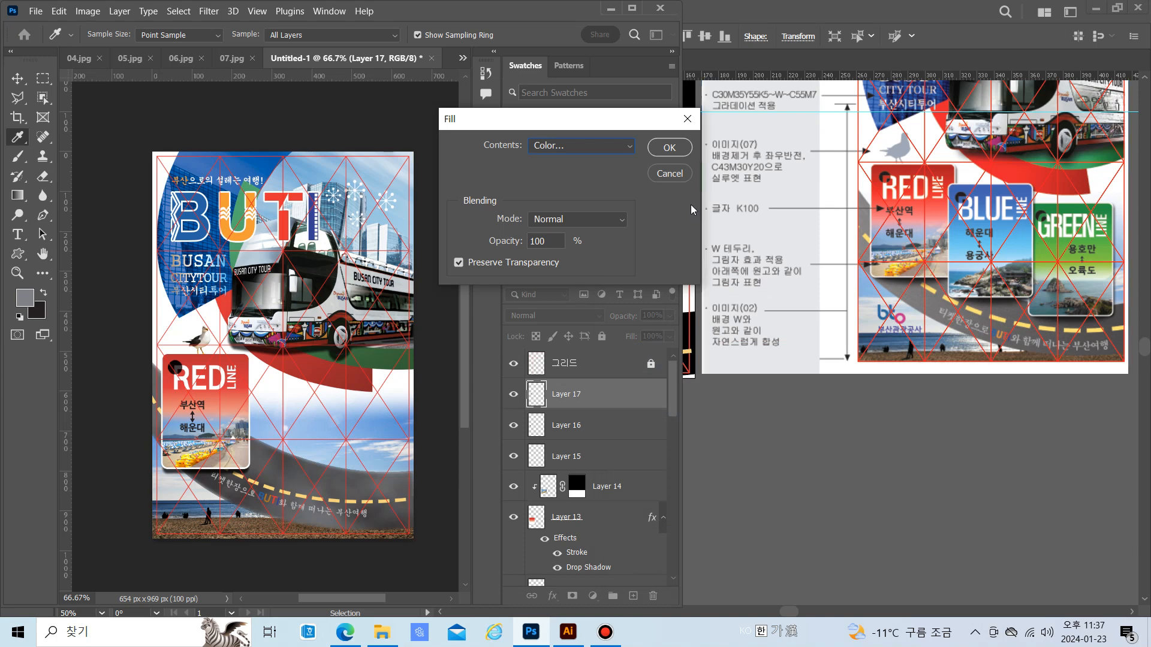
left_click(669, 147)
key("z")
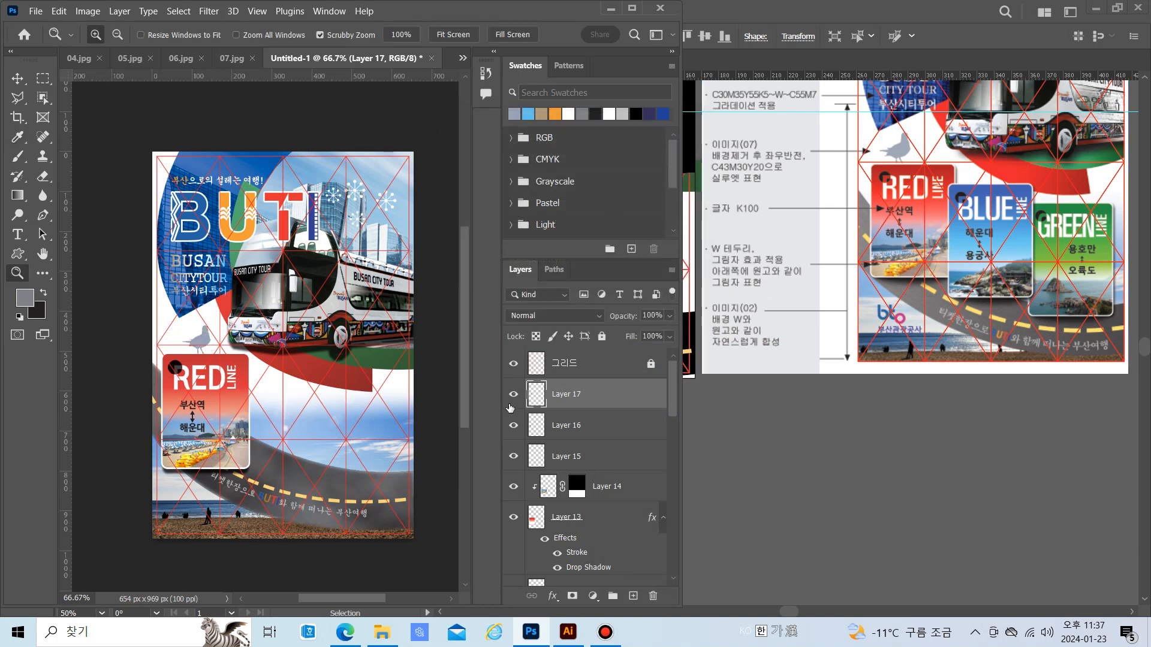
Switch to Illustrator, copy the recreated bto logo with its lettering and paste it into the Photoshop poster as pixels
left_click(568, 632)
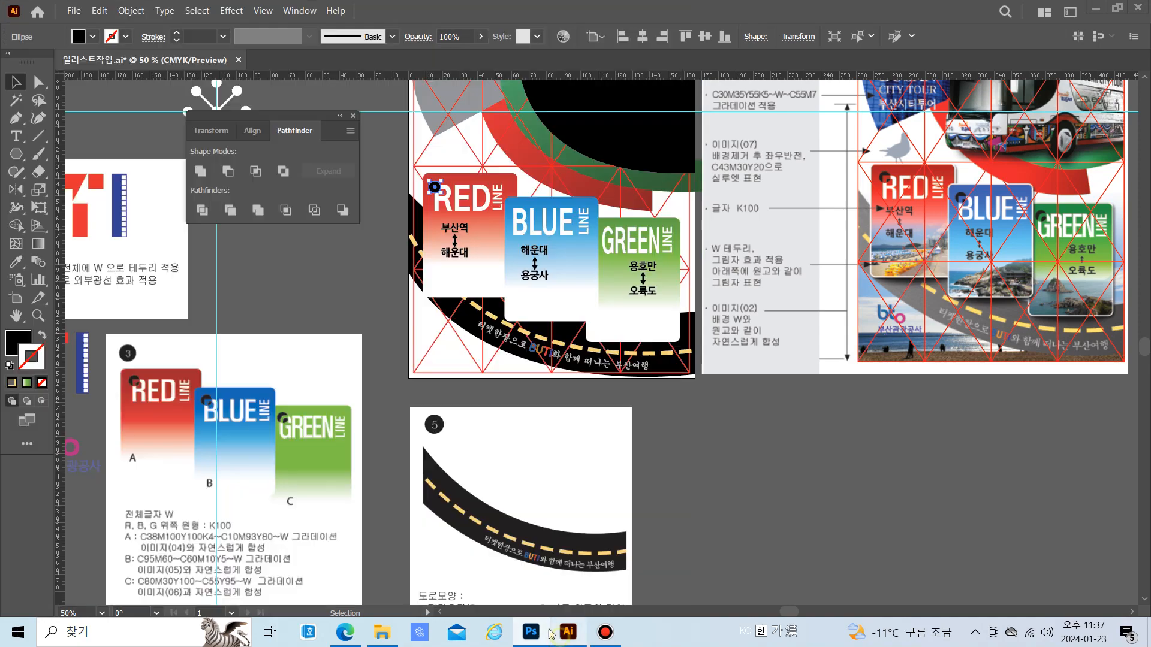
scroll(267, 507, "down", 5)
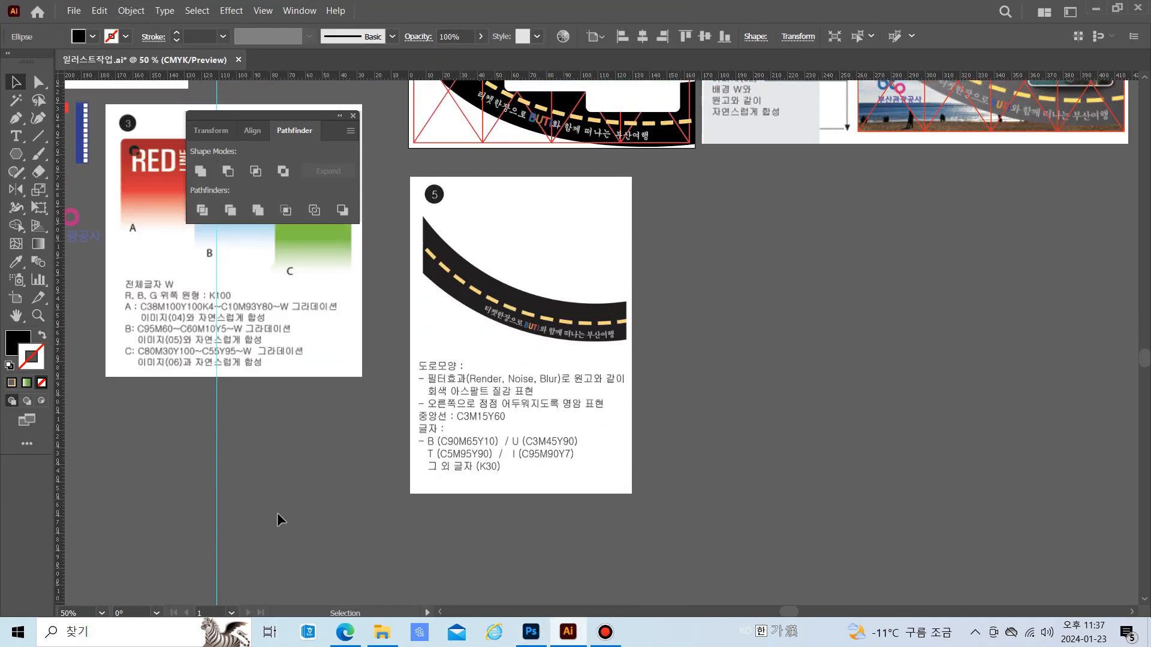
scroll(441, 613, "left", 3)
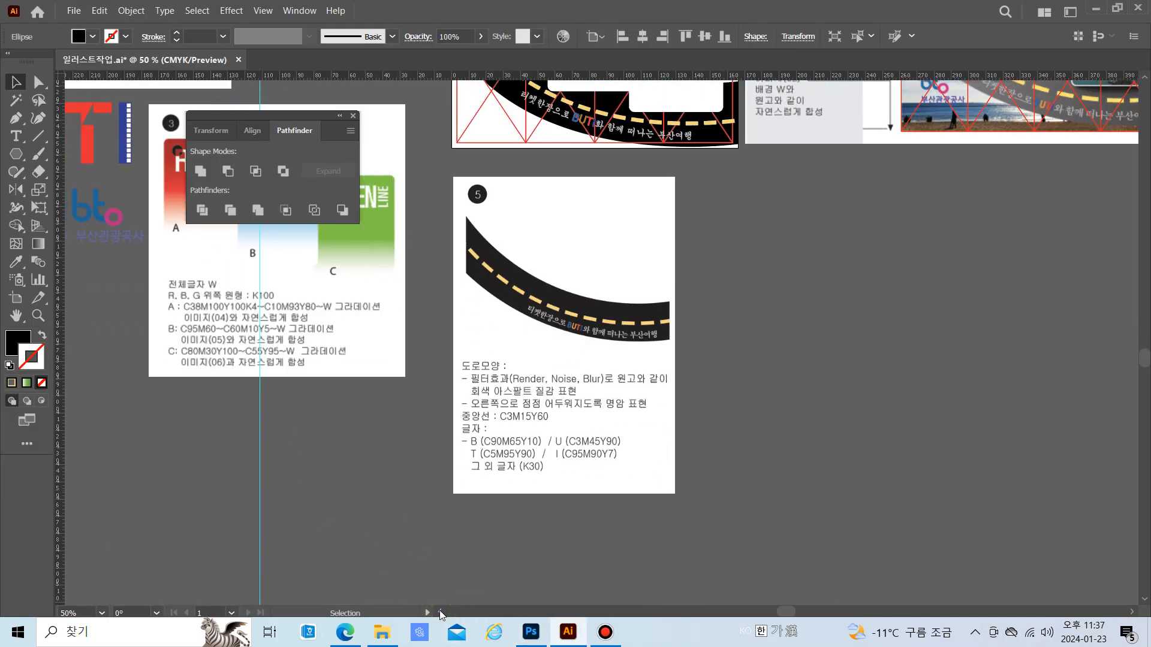
left_click_drag(252, 116, 150, 344)
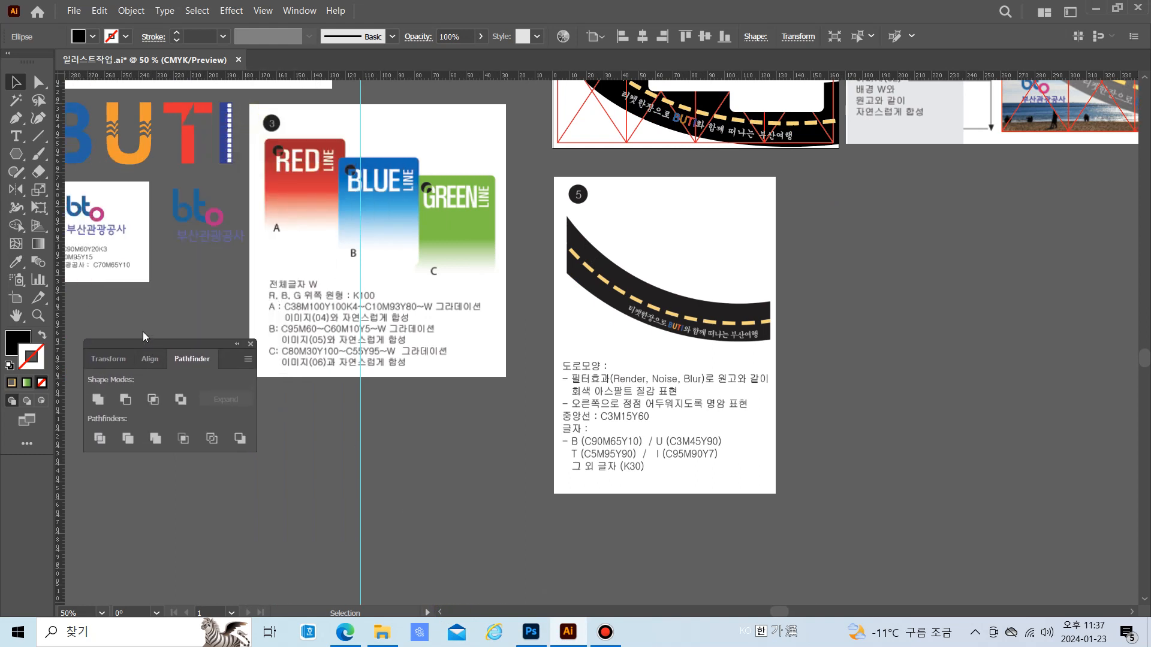
left_click_drag(247, 255, 242, 253)
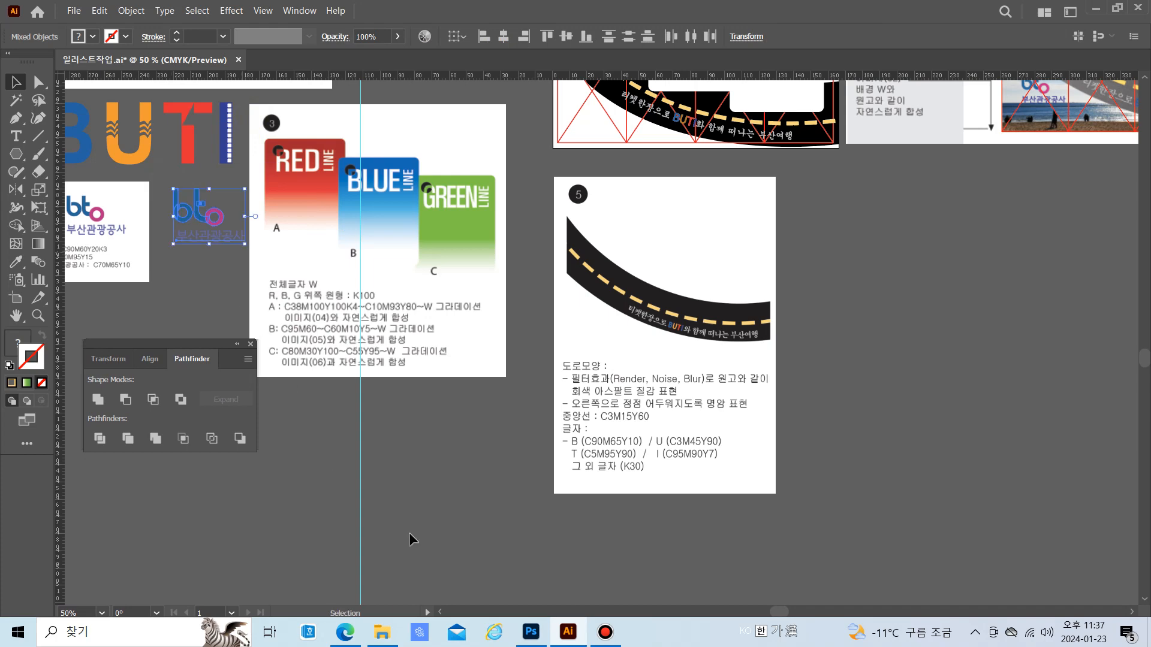
left_click(531, 632)
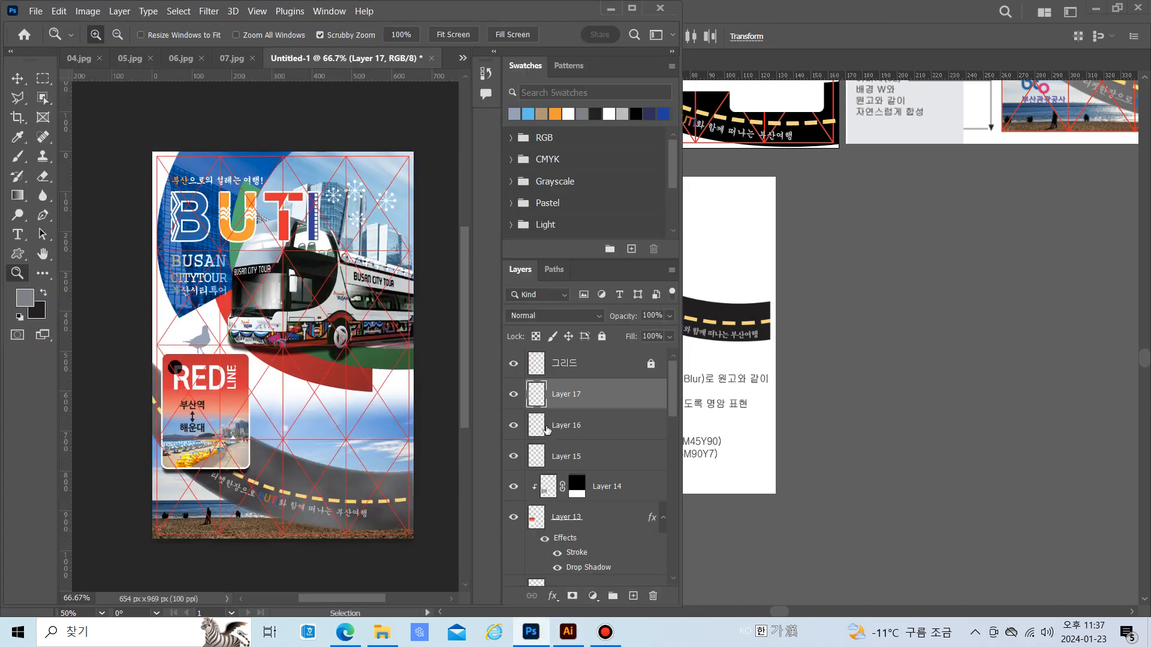
key("ctrl+v")
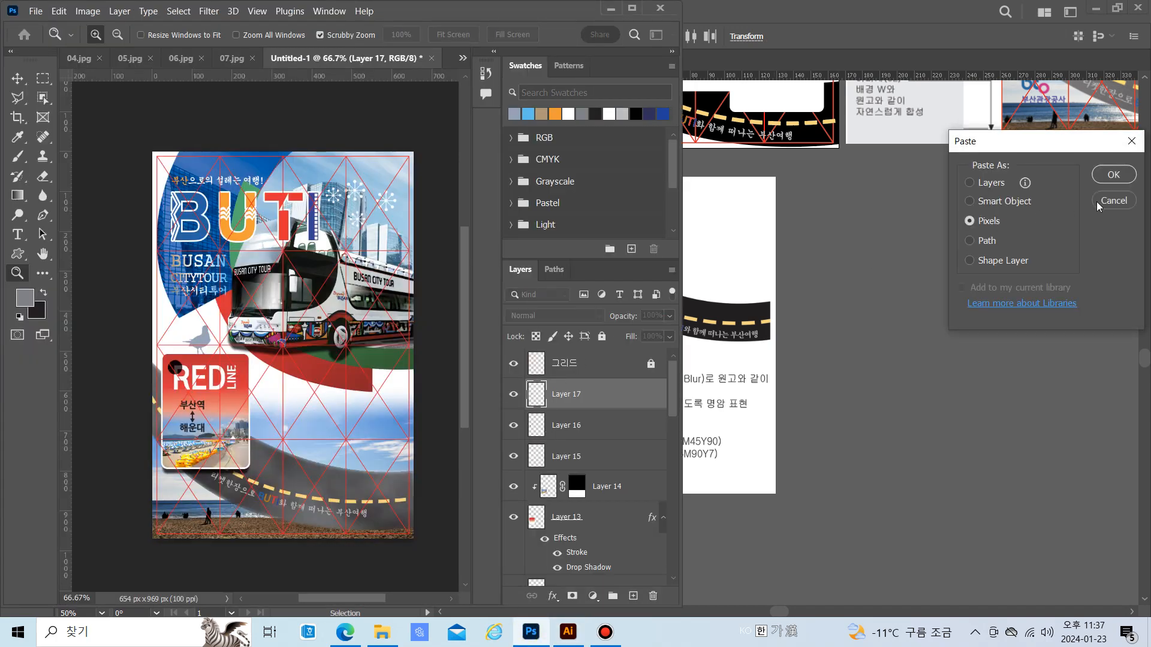
left_click(1114, 175)
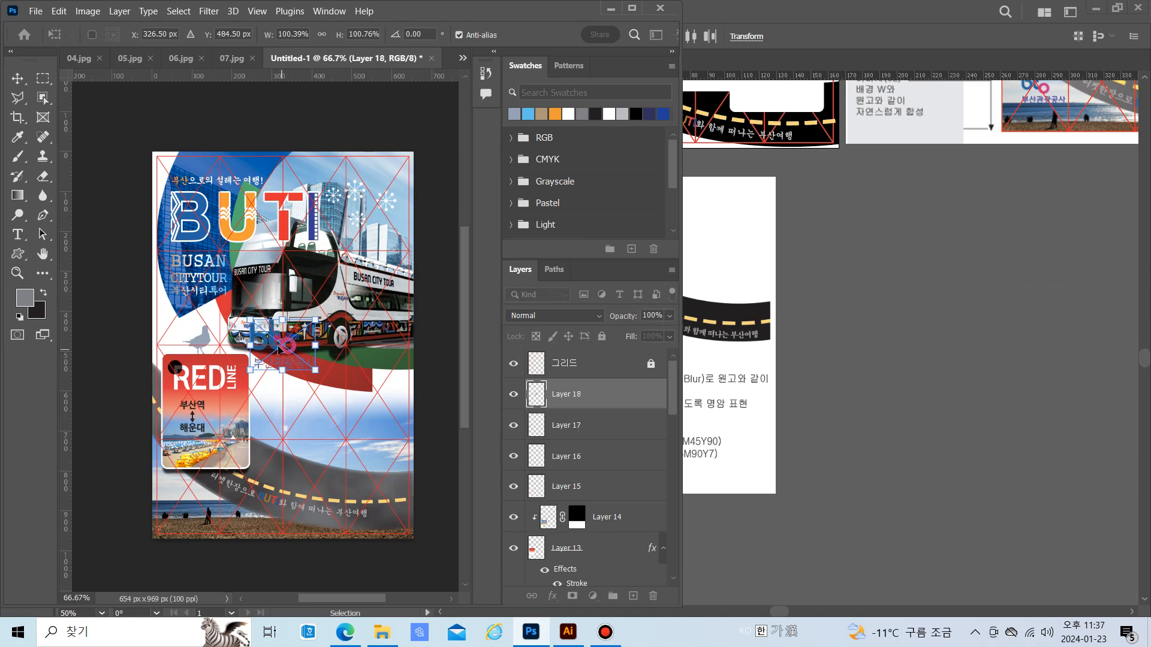
Move the bto logo below the red card, scale it down to fit beside the road and check the reference
left_click_drag(278, 346, 195, 494)
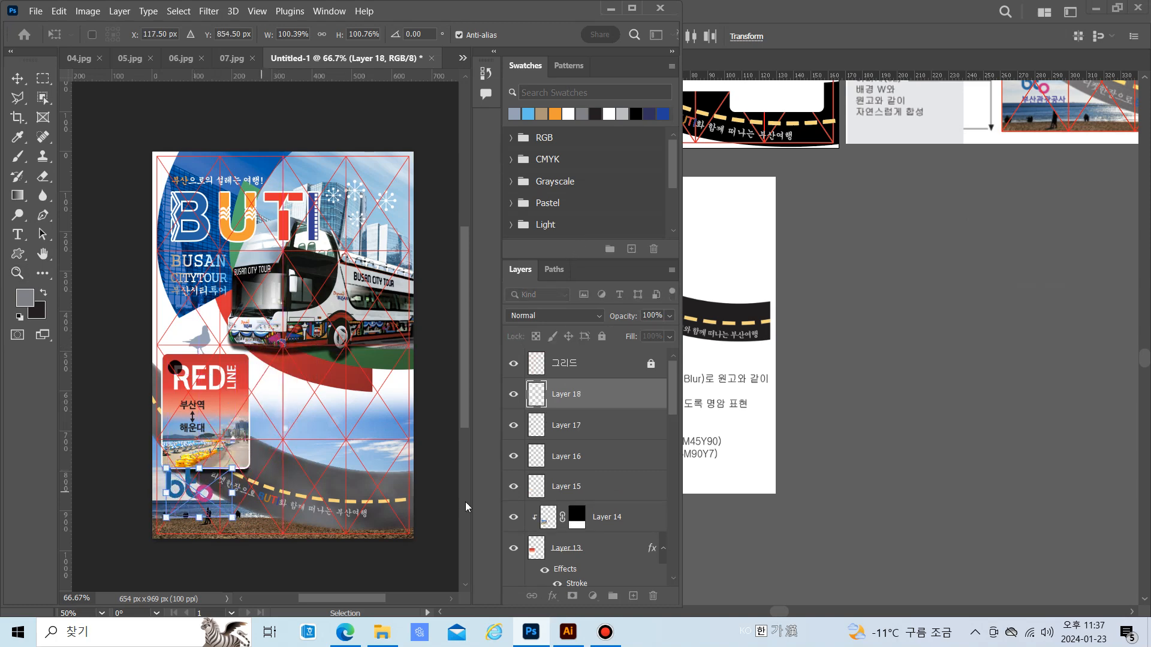
scroll(879, 361, "up", 3)
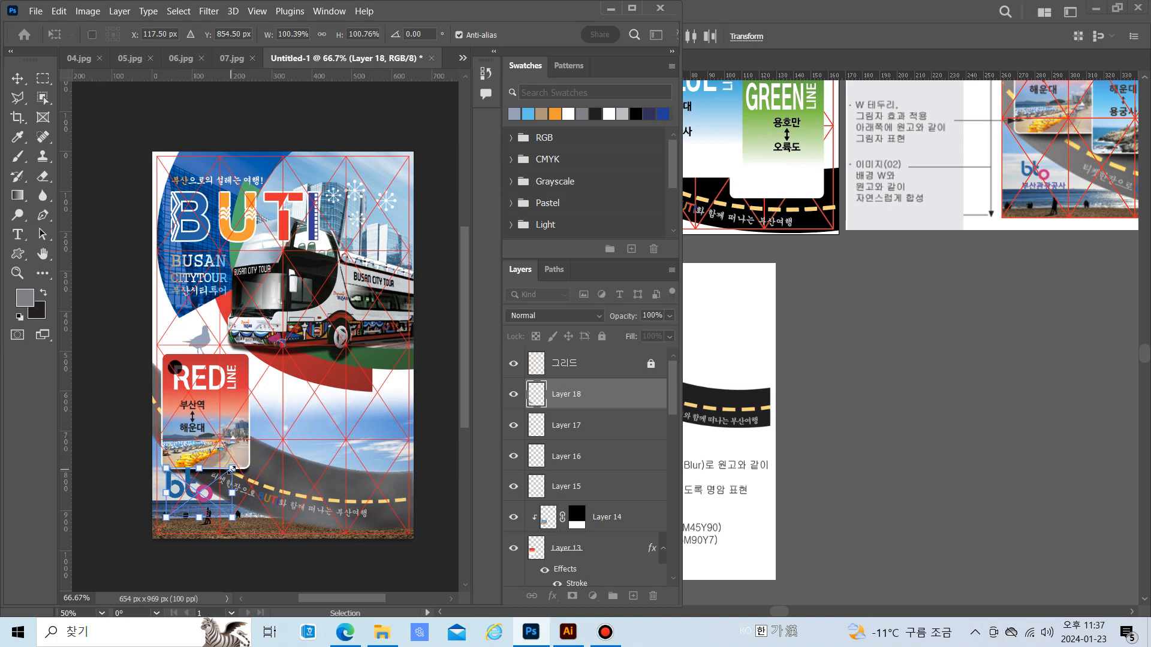
left_click_drag(231, 469, 181, 490)
key("Return")
key("z")
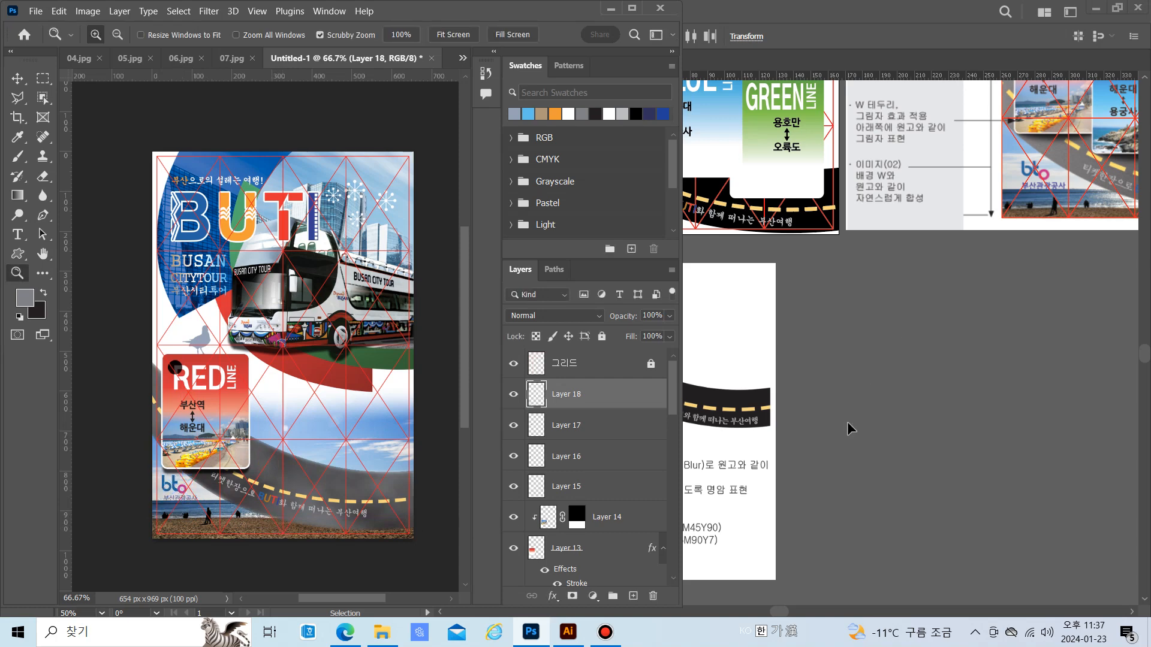
scroll(1070, 388, "up", 2)
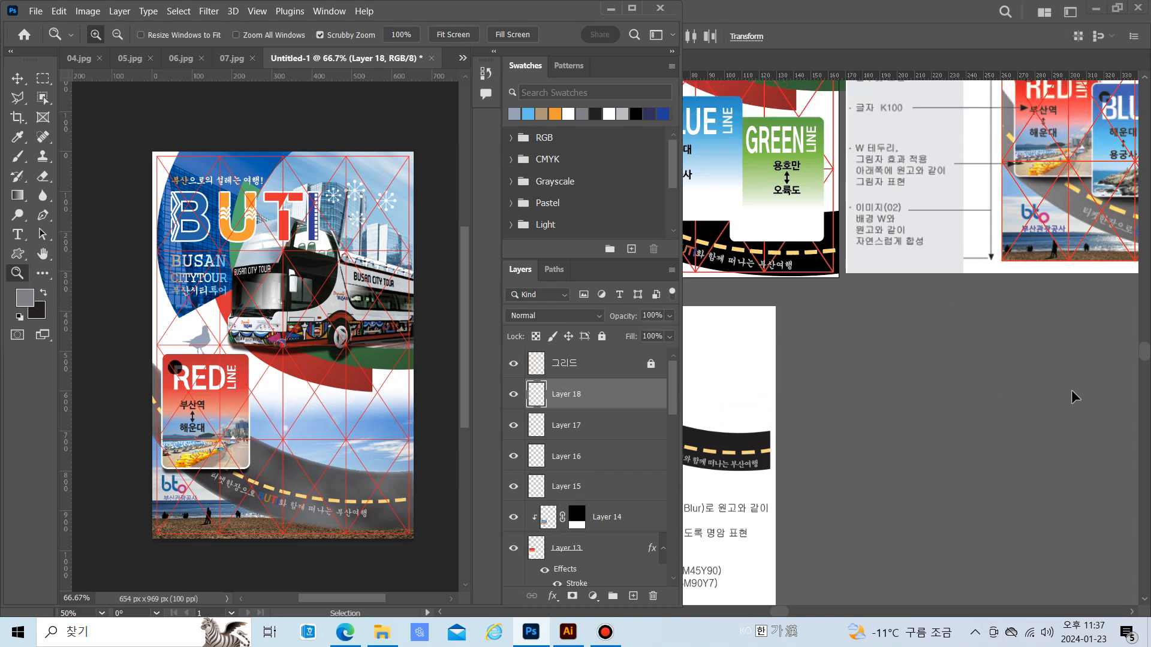
scroll(1071, 393, "up", 4)
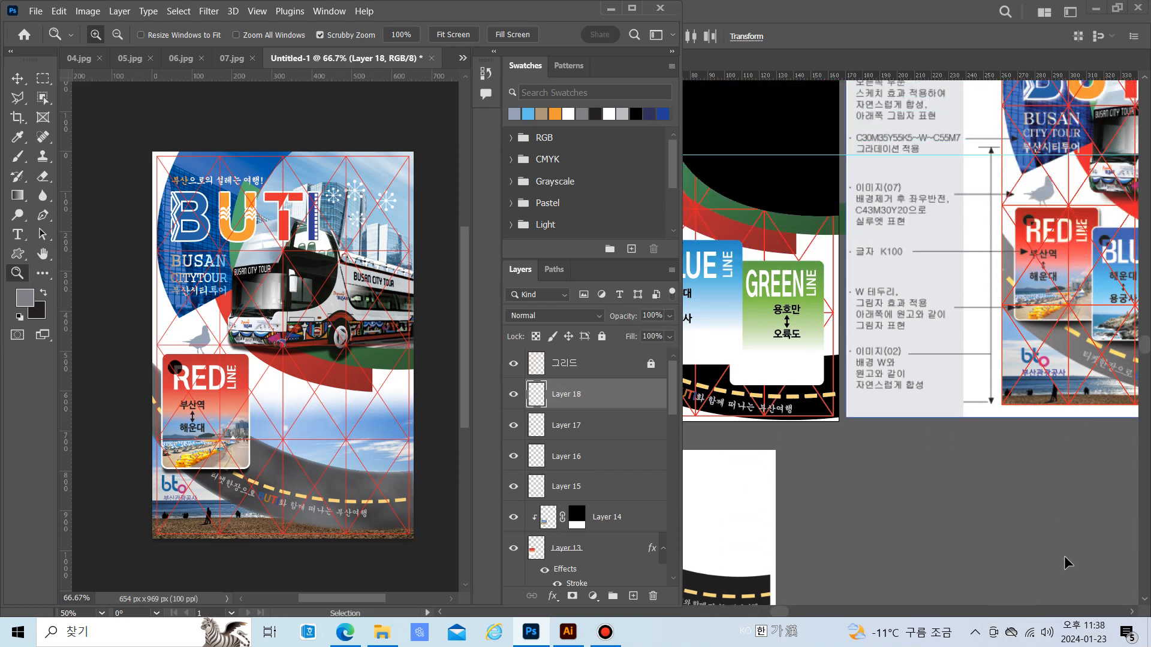
Check the reference in Illustrator, switch back to Photoshop and convert the poster to CMYK Color without flattening its layers
left_click(1131, 613)
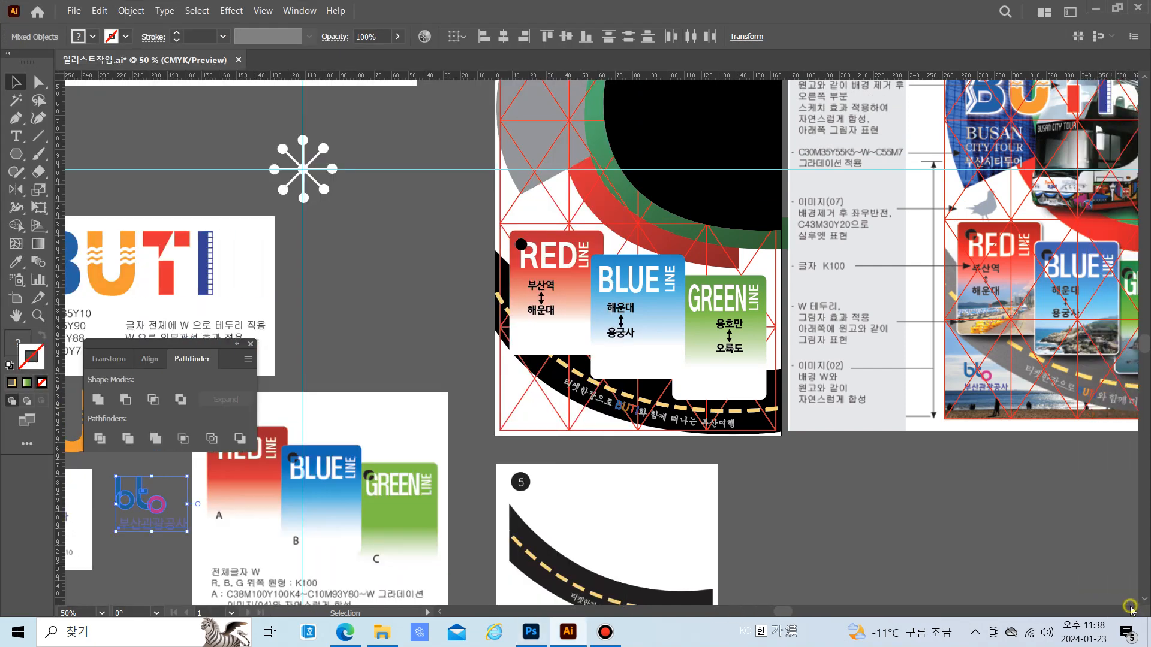
scroll(987, 554, "up", 2)
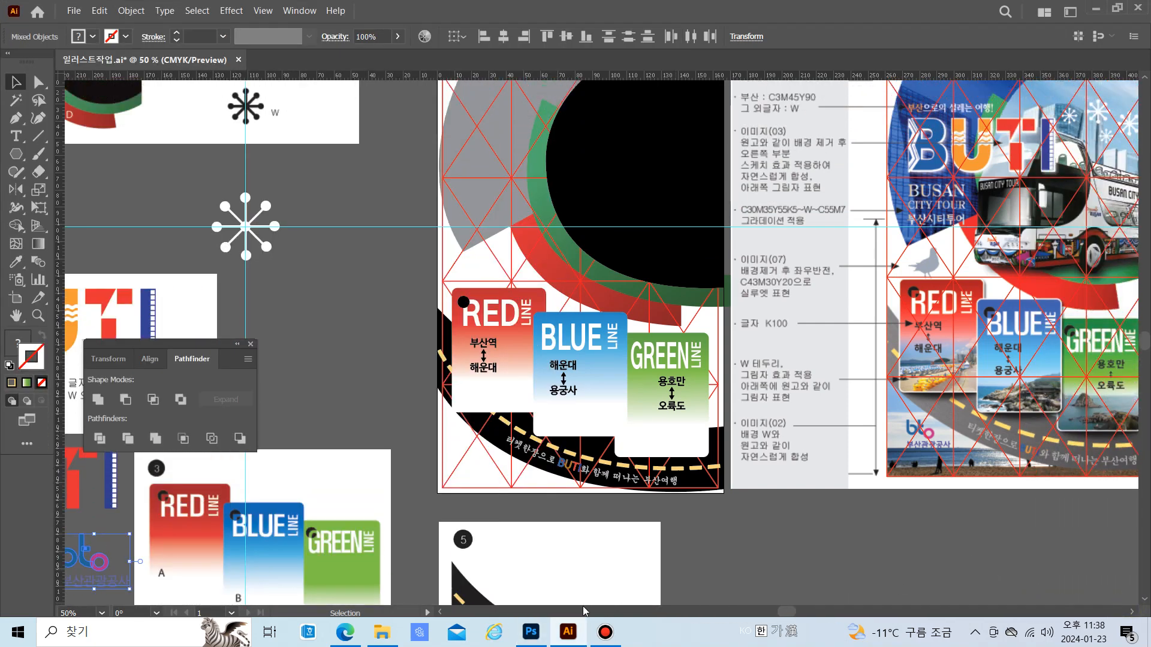
left_click(531, 632)
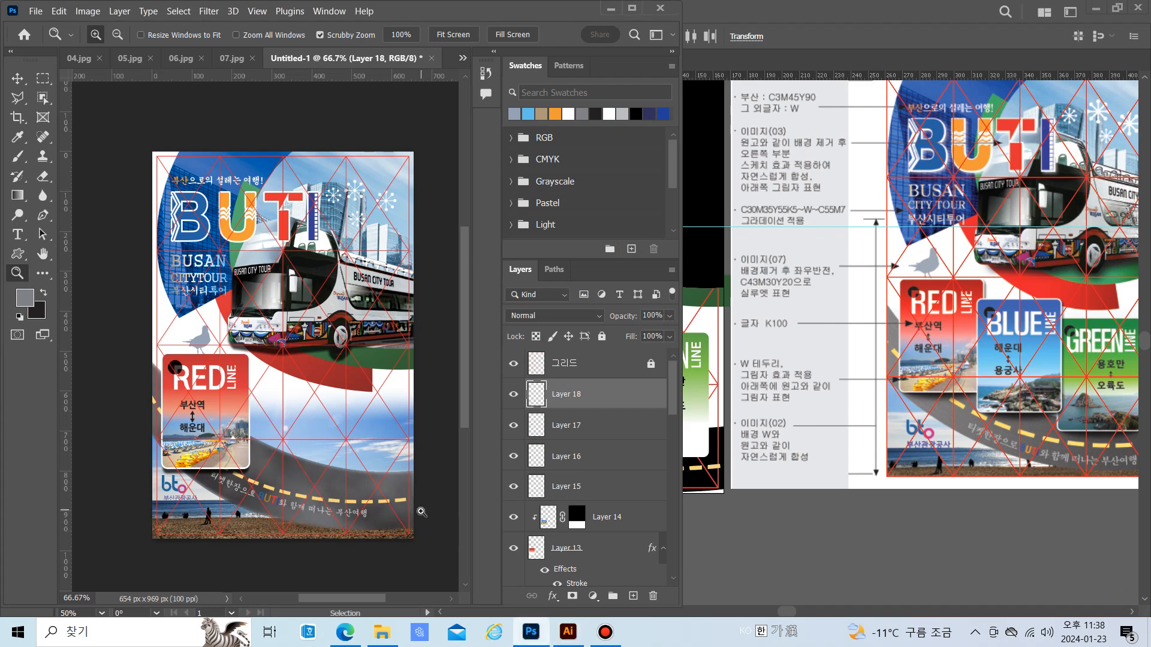
left_click(92, 11)
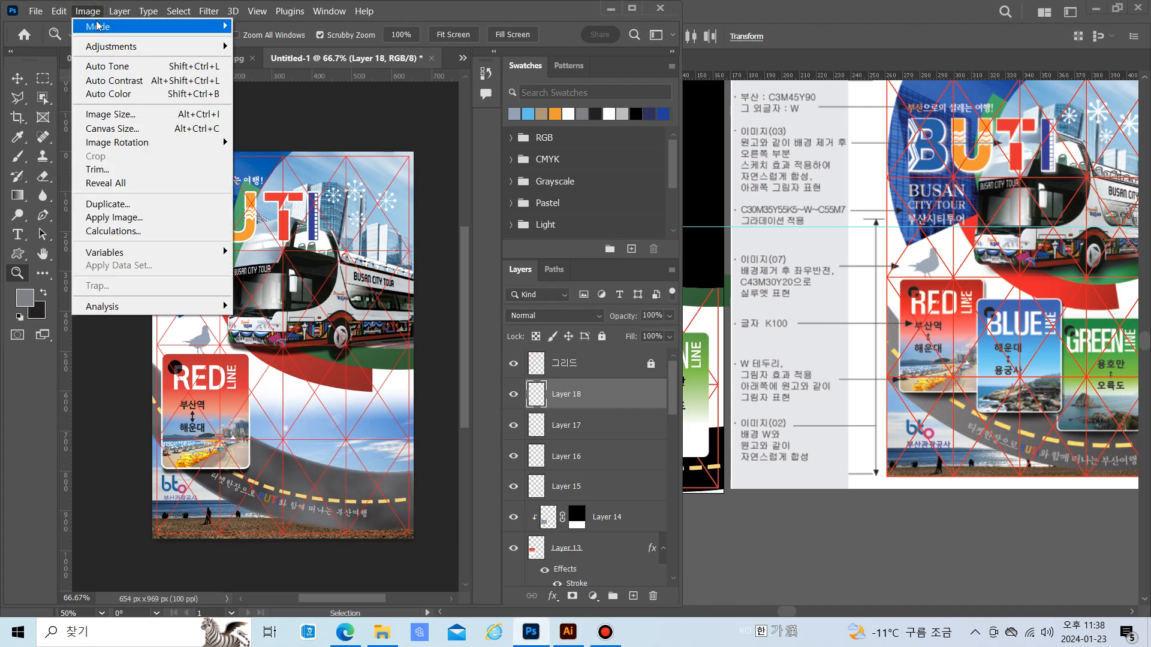
mouse_move(105, 31)
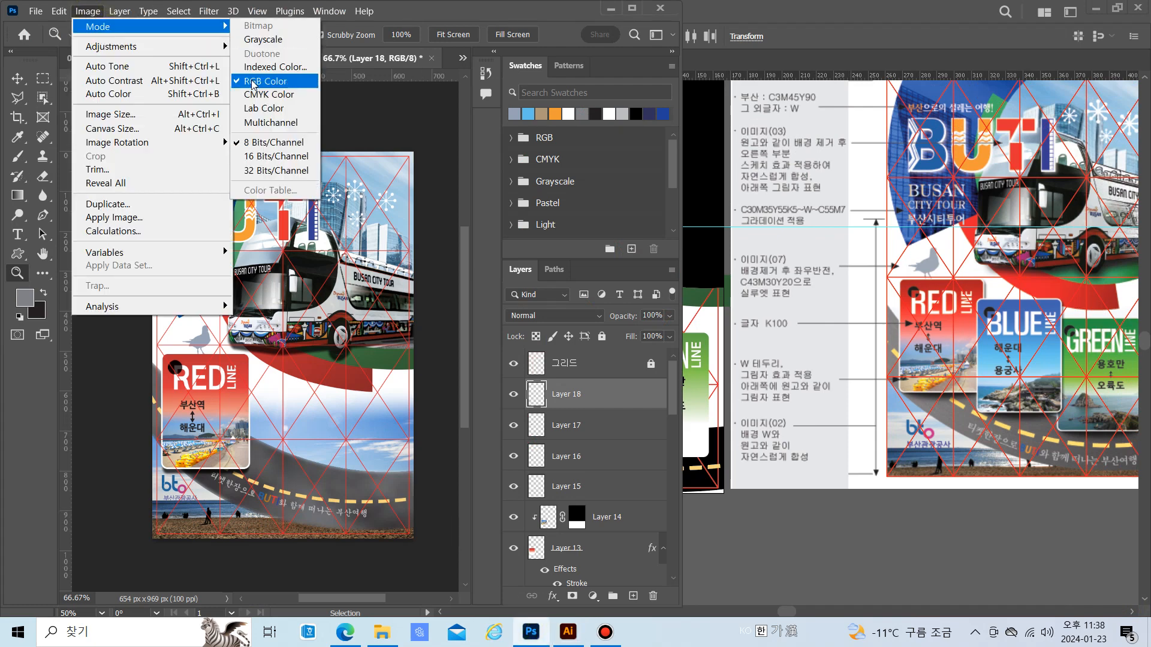
left_click(252, 96)
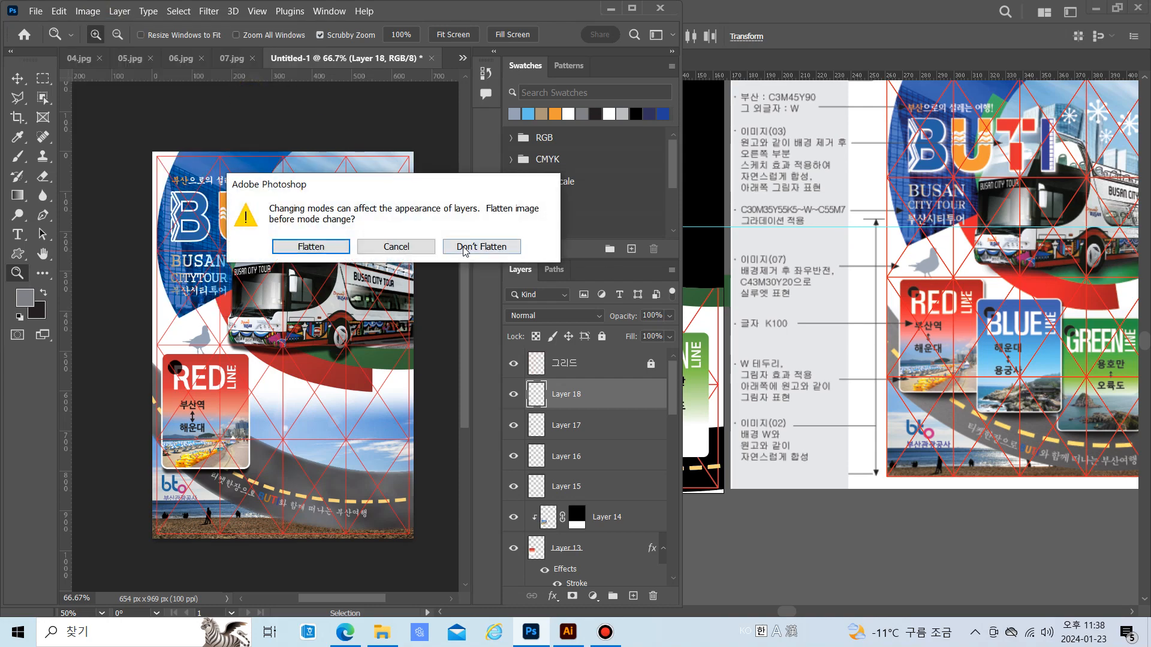
left_click(465, 249)
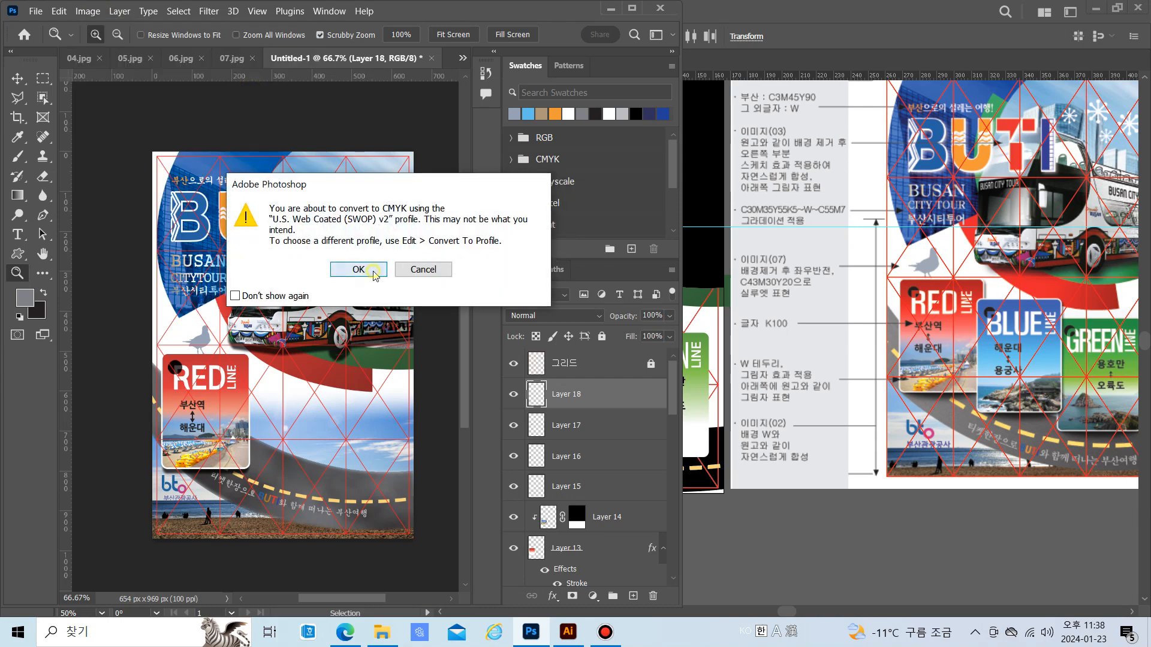
left_click(372, 271)
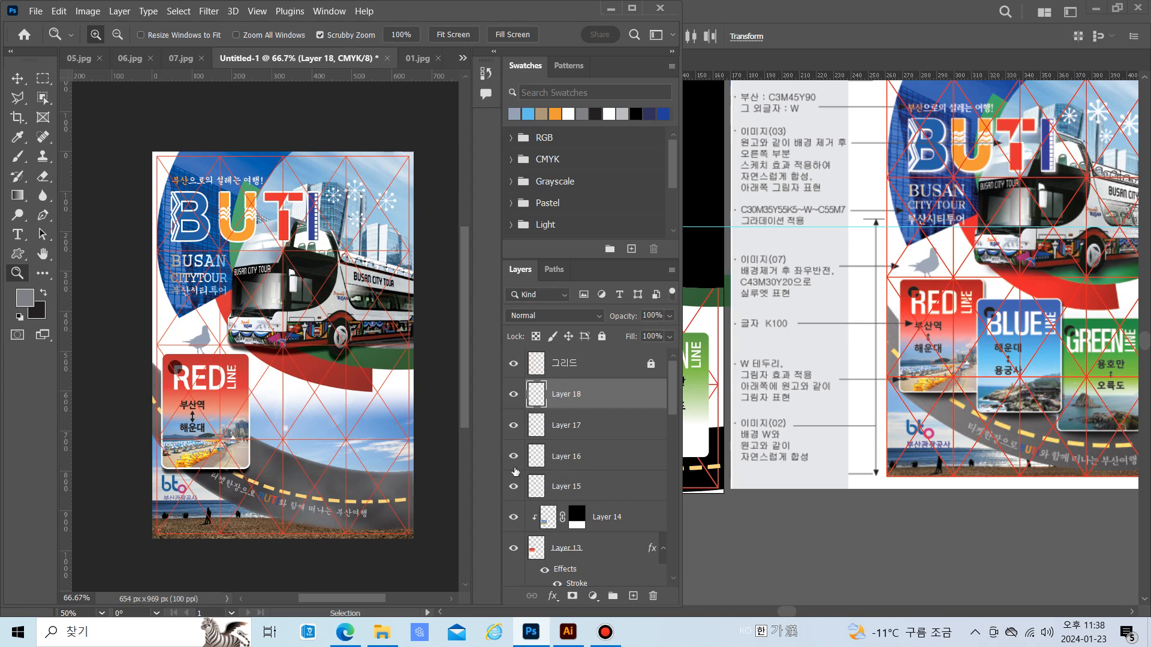
left_click(604, 634)
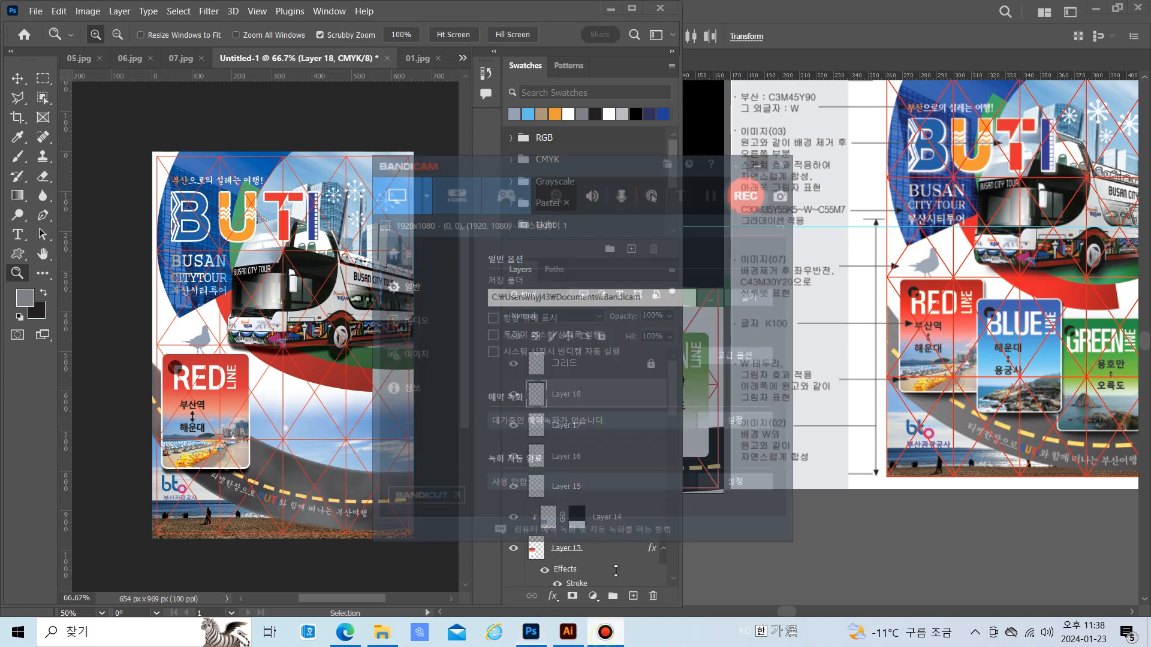